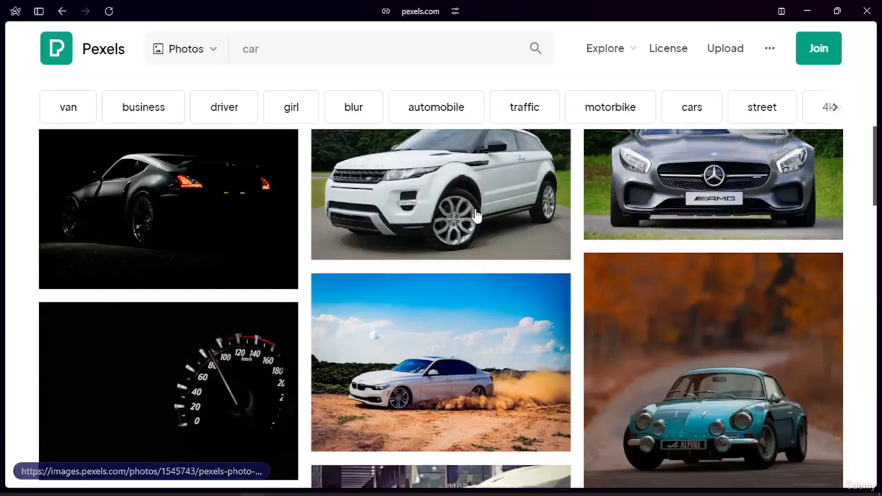
Step: Switch the "car" search from photos to videos and run it again
{"action": "scroll", "coordinate": [475, 216], "scroll_direction": "up", "scroll_amount": 1}
{"action": "scroll", "coordinate": [475, 216], "scroll_direction": "down", "scroll_amount": 3}
{"action": "scroll", "coordinate": [475, 214], "scroll_direction": "up", "scroll_amount": 10}
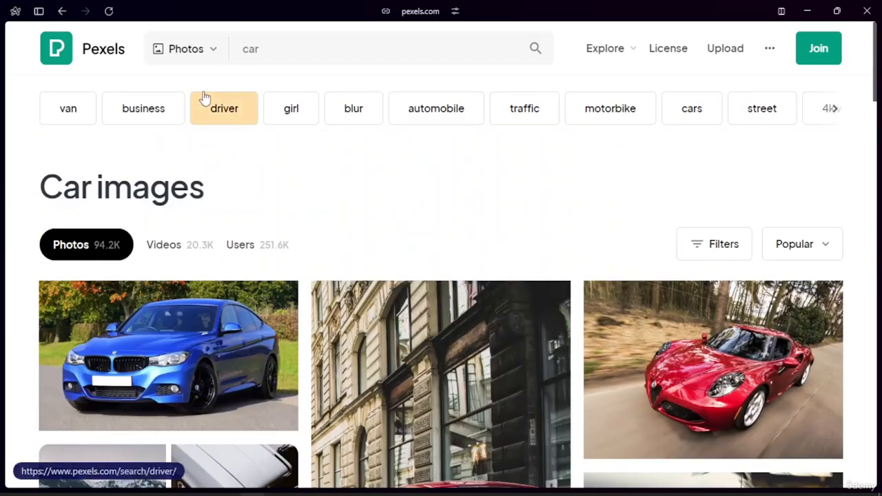
{"action": "left_click", "coordinate": [214, 55]}
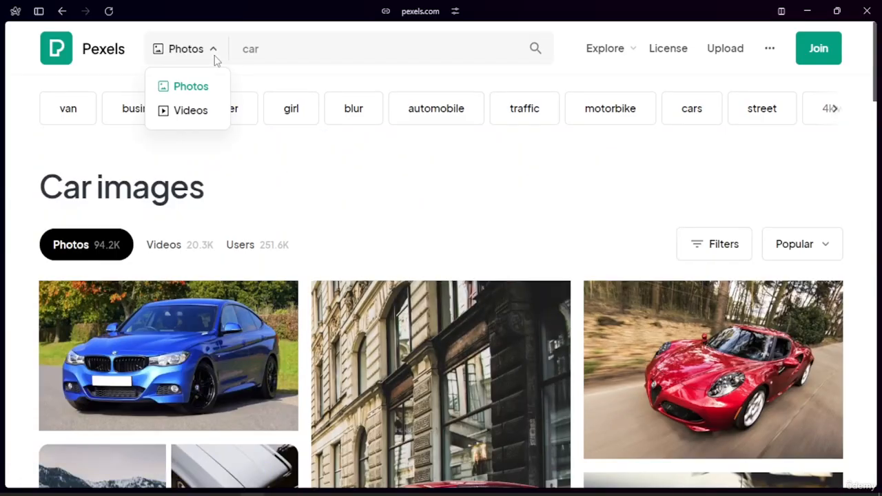
{"action": "left_click", "coordinate": [197, 112]}
{"action": "left_click", "coordinate": [535, 54]}
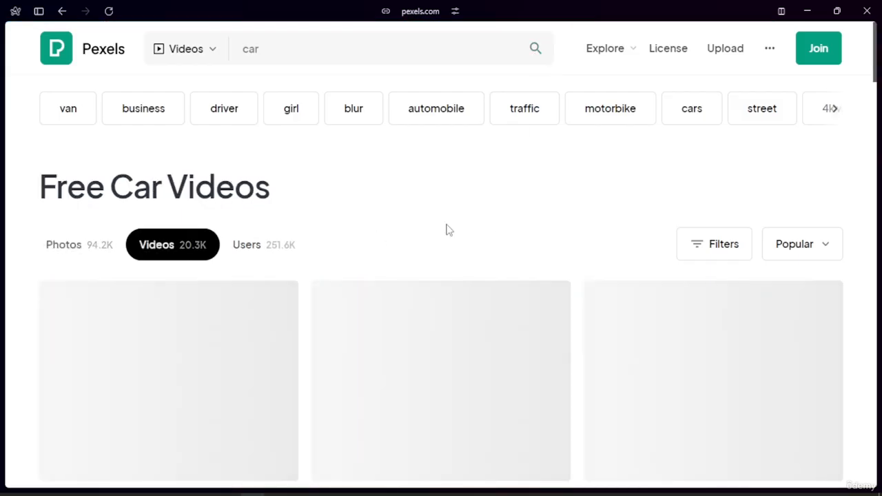
Step: Browse the car video results to examine which clips could suit as stock footage
{"action": "key", "text": "ctrl+minus"}
{"action": "key", "text": "ctrl+minus"}
{"action": "key", "text": "ctrl+minus"}
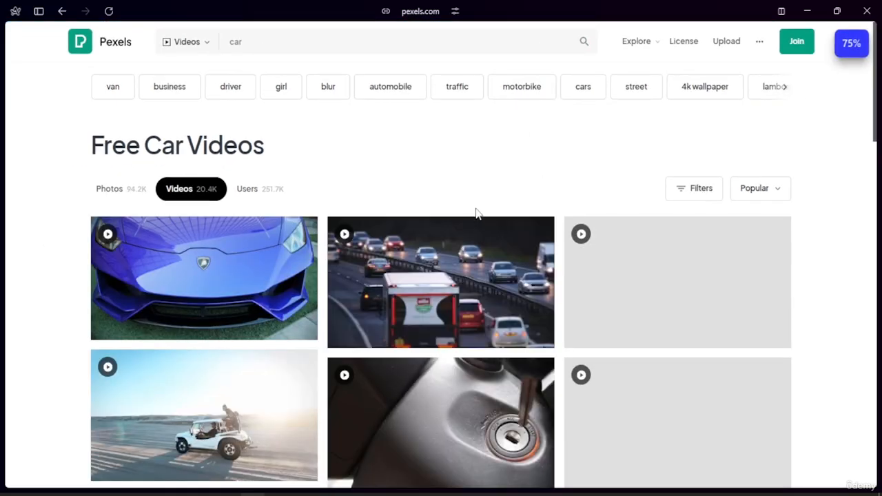
{"action": "scroll", "coordinate": [462, 218], "scroll_direction": "down", "scroll_amount": 5}
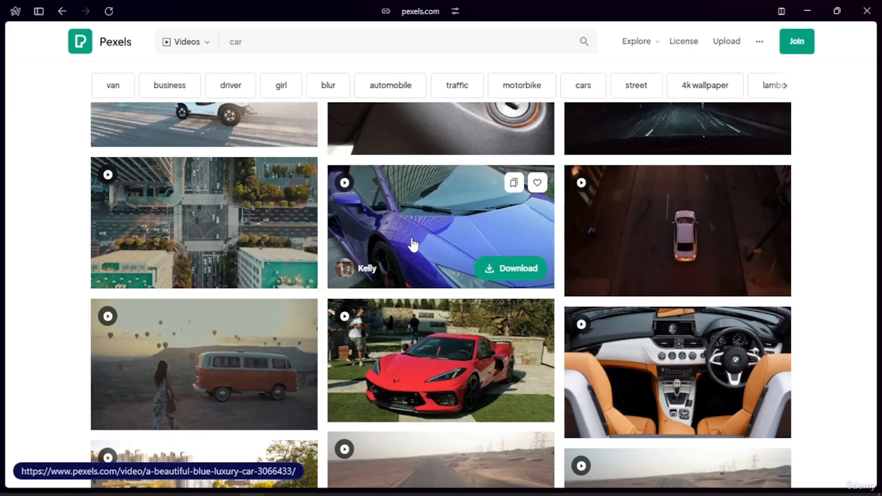
{"action": "scroll", "coordinate": [444, 234], "scroll_direction": "up", "scroll_amount": 5}
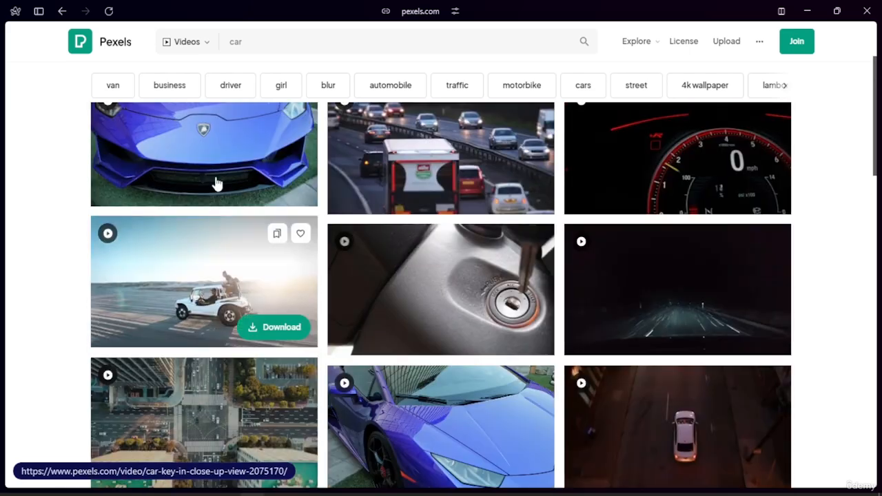
{"action": "scroll", "coordinate": [416, 285], "scroll_direction": "down", "scroll_amount": 5}
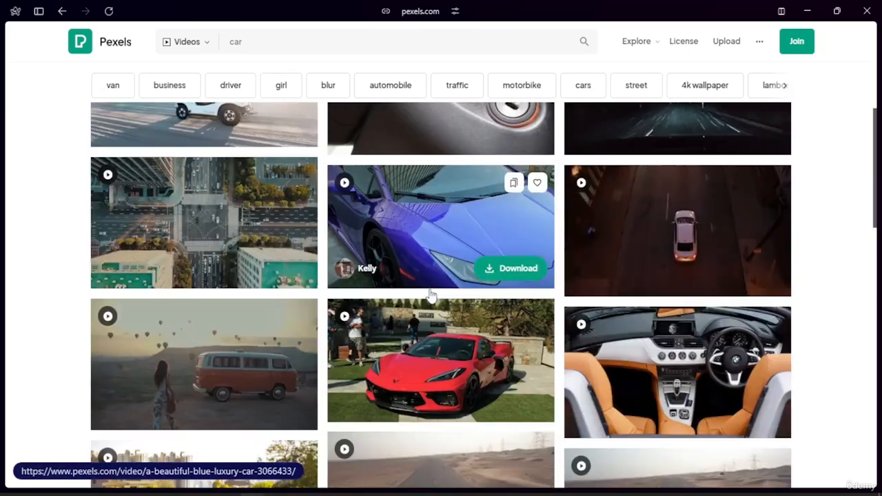
{"action": "scroll", "coordinate": [488, 271], "scroll_direction": "down", "scroll_amount": 5}
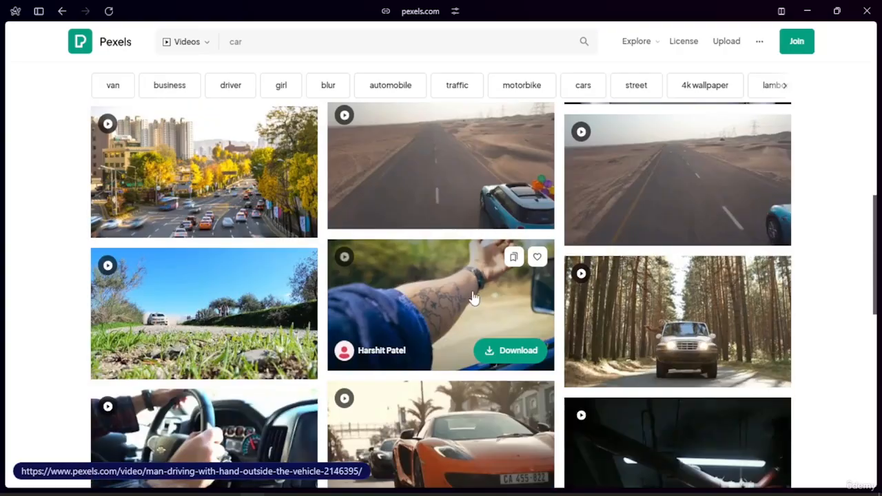
{"action": "scroll", "coordinate": [455, 293], "scroll_direction": "down", "scroll_amount": 1}
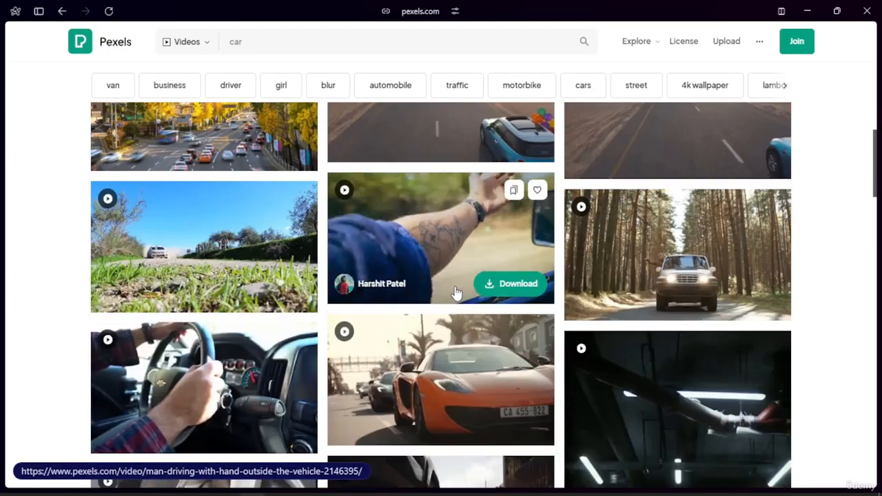
{"action": "scroll", "coordinate": [464, 269], "scroll_direction": "down", "scroll_amount": 6}
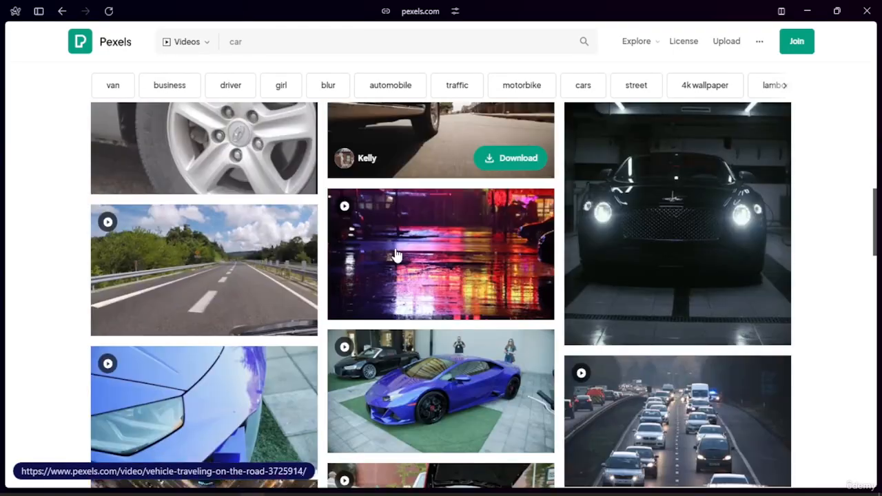
{"action": "scroll", "coordinate": [428, 383], "scroll_direction": "down", "scroll_amount": 2}
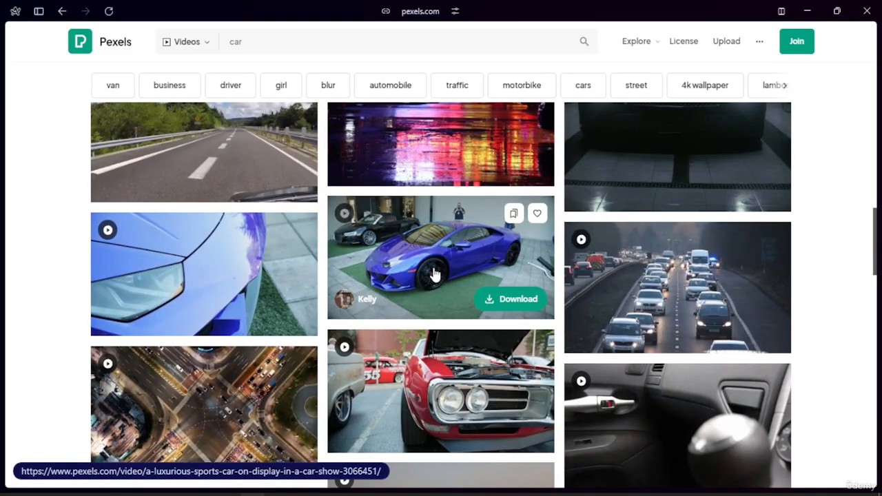
{"action": "scroll", "coordinate": [435, 275], "scroll_direction": "down", "scroll_amount": 10}
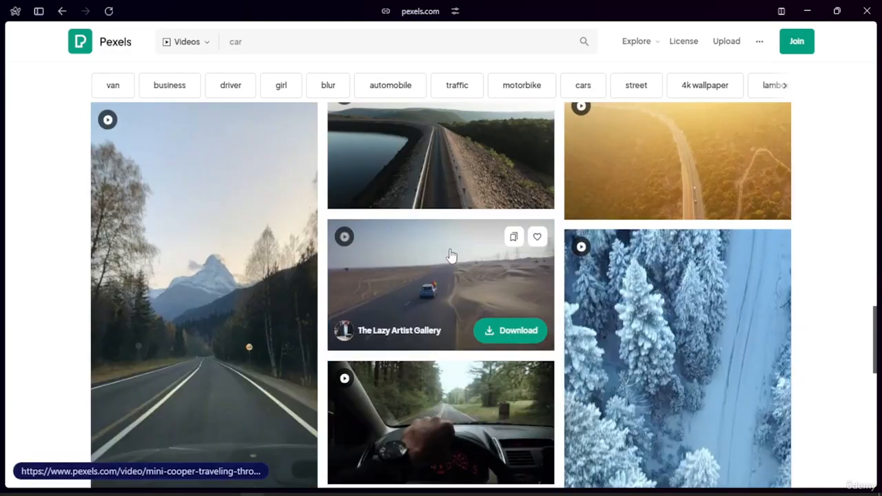
{"action": "scroll", "coordinate": [451, 256], "scroll_direction": "down", "scroll_amount": 7}
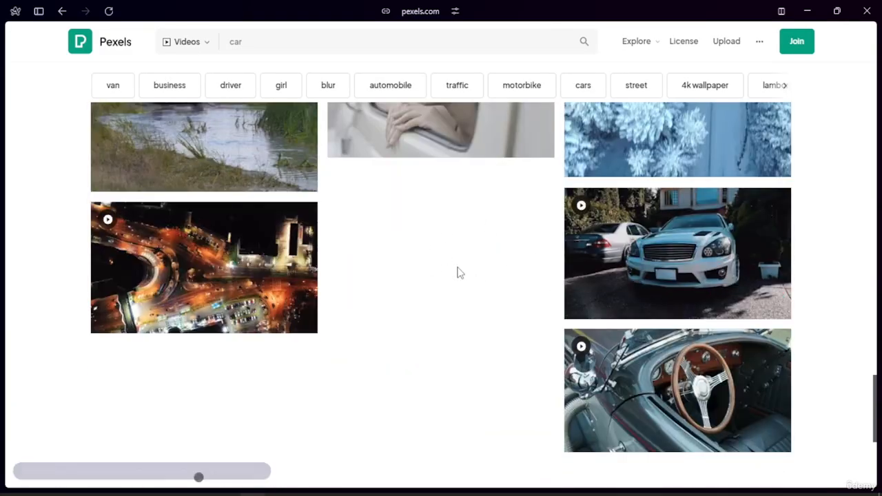
{"action": "scroll", "coordinate": [460, 273], "scroll_direction": "down", "scroll_amount": 4}
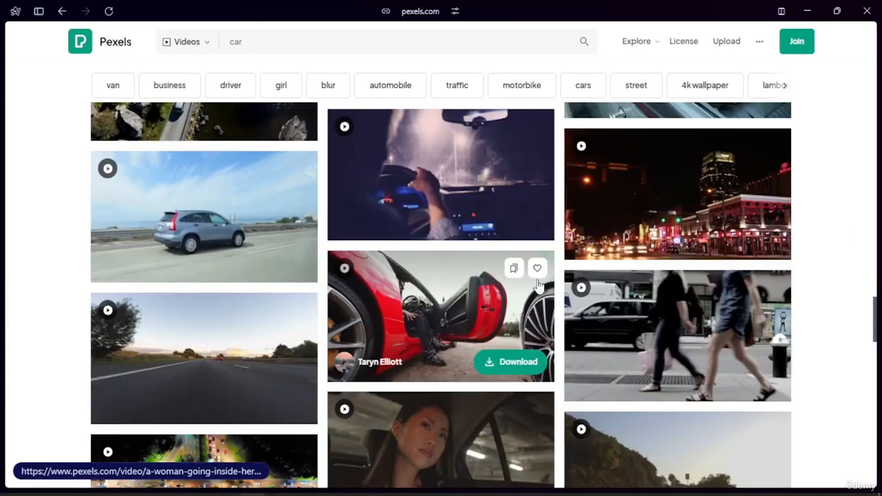
{"action": "scroll", "coordinate": [538, 285], "scroll_direction": "down", "scroll_amount": 2}
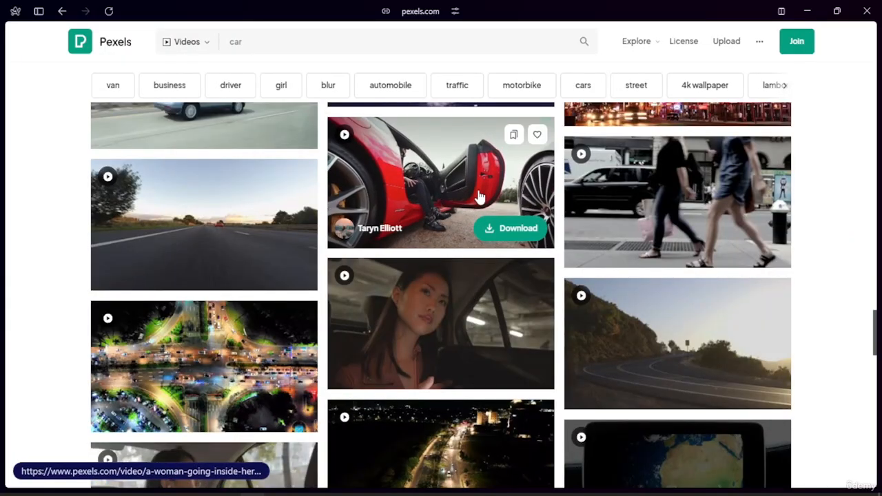
{"action": "scroll", "coordinate": [481, 196], "scroll_direction": "down", "scroll_amount": 8}
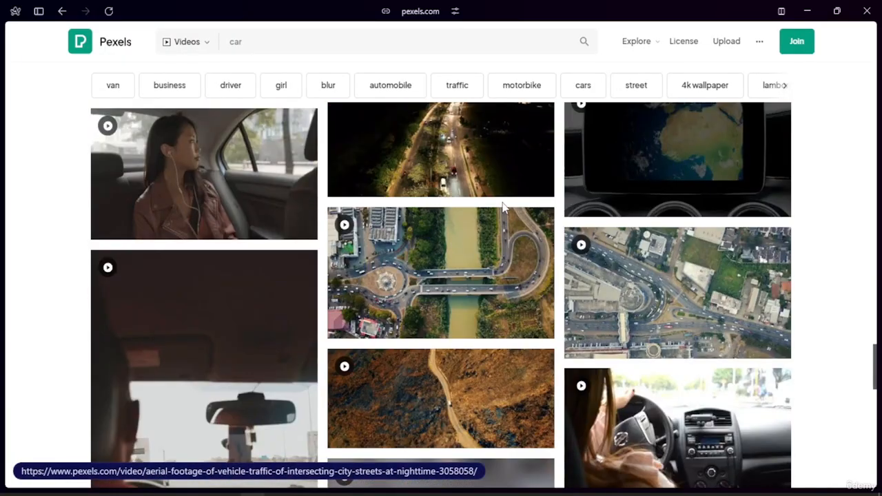
{"action": "scroll", "coordinate": [496, 210], "scroll_direction": "down", "scroll_amount": 10}
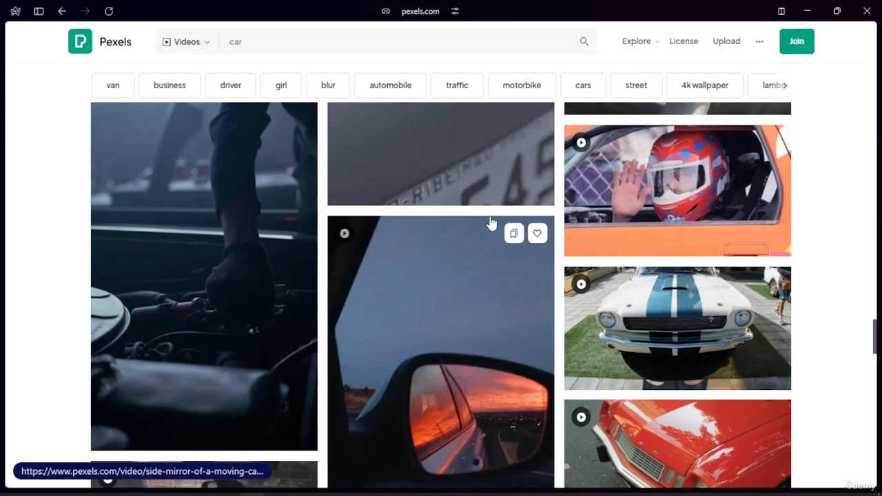
{"action": "scroll", "coordinate": [493, 222], "scroll_direction": "down", "scroll_amount": 8}
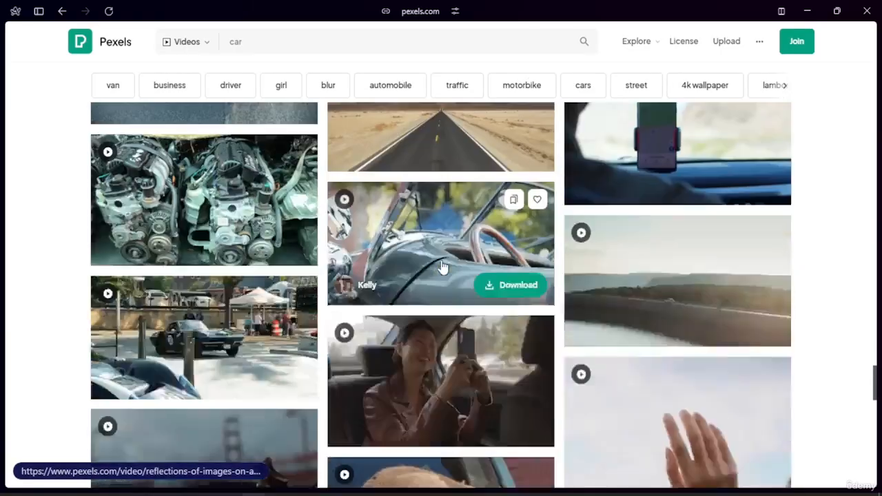
{"action": "scroll", "coordinate": [445, 259], "scroll_direction": "down", "scroll_amount": 11}
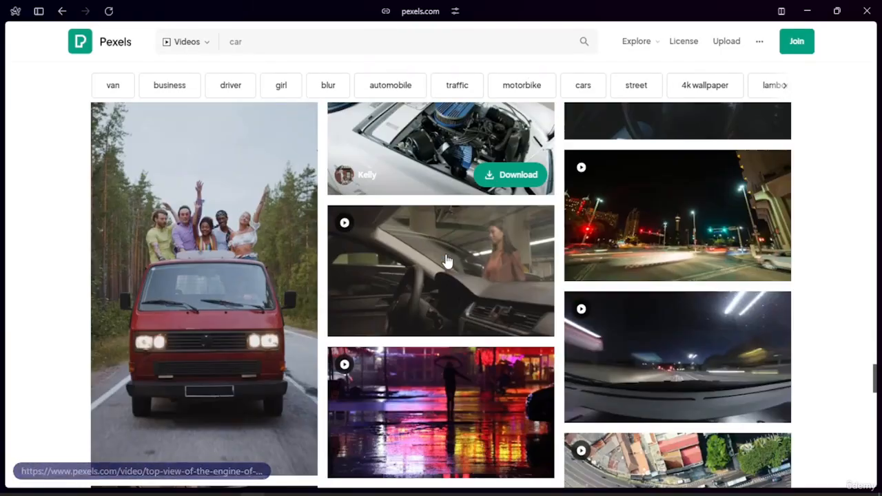
{"action": "scroll", "coordinate": [448, 269], "scroll_direction": "down", "scroll_amount": 10}
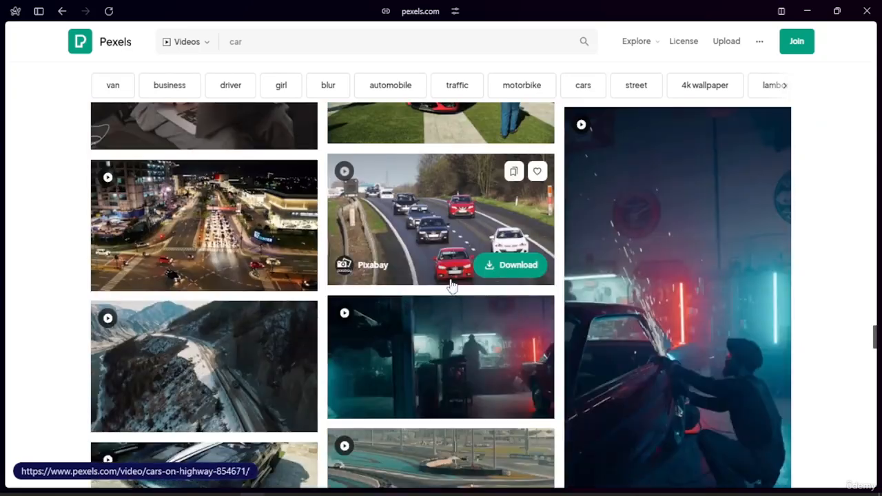
{"action": "scroll", "coordinate": [483, 289], "scroll_direction": "down", "scroll_amount": 10}
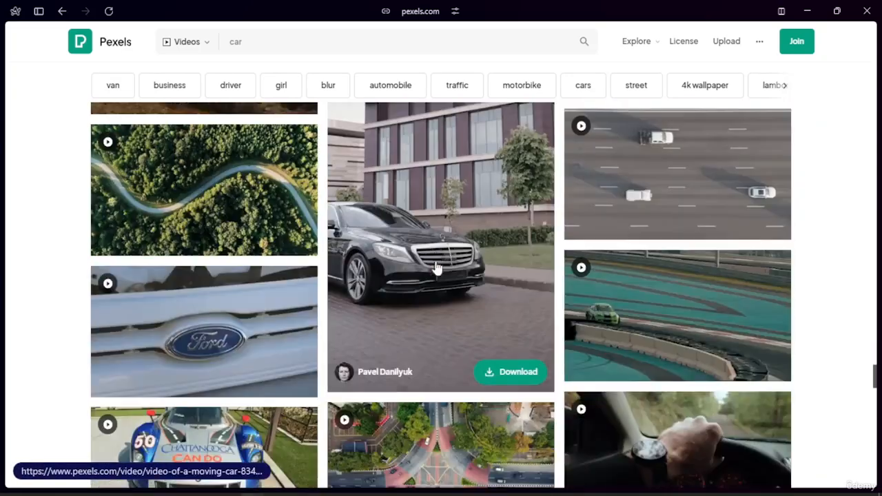
{"action": "scroll", "coordinate": [407, 283], "scroll_direction": "down", "scroll_amount": 10}
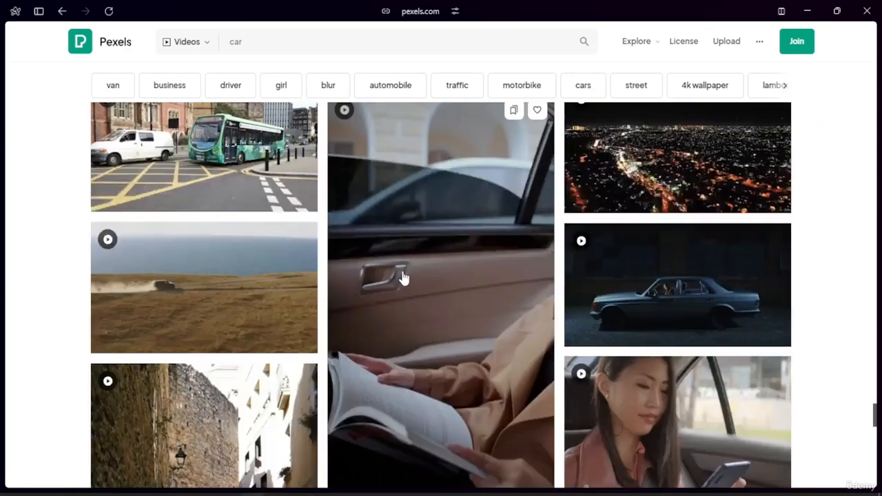
{"action": "scroll", "coordinate": [407, 269], "scroll_direction": "down", "scroll_amount": 8}
{"action": "scroll", "coordinate": [404, 262], "scroll_direction": "up", "scroll_amount": 12}
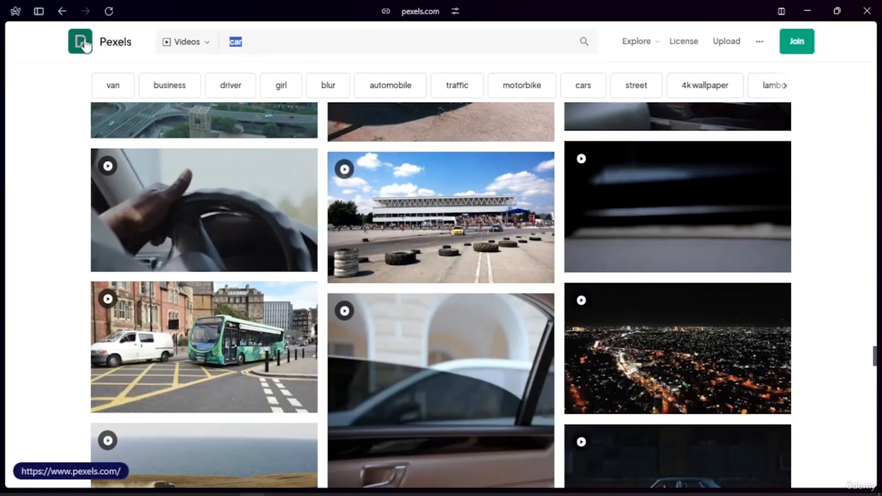
Step: Search the videos for "lambo" and switch to the suggested related search "lamborghini"
{"action": "type", "text": "lambo"}
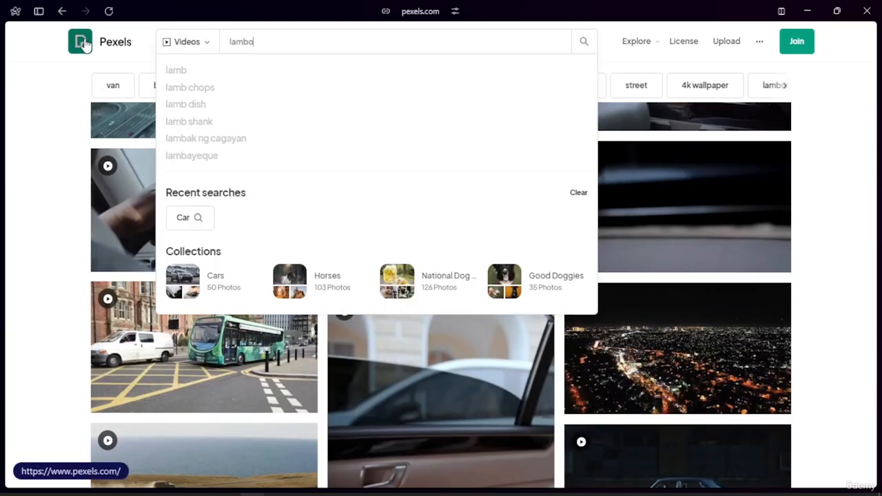
{"action": "key", "text": "Return"}
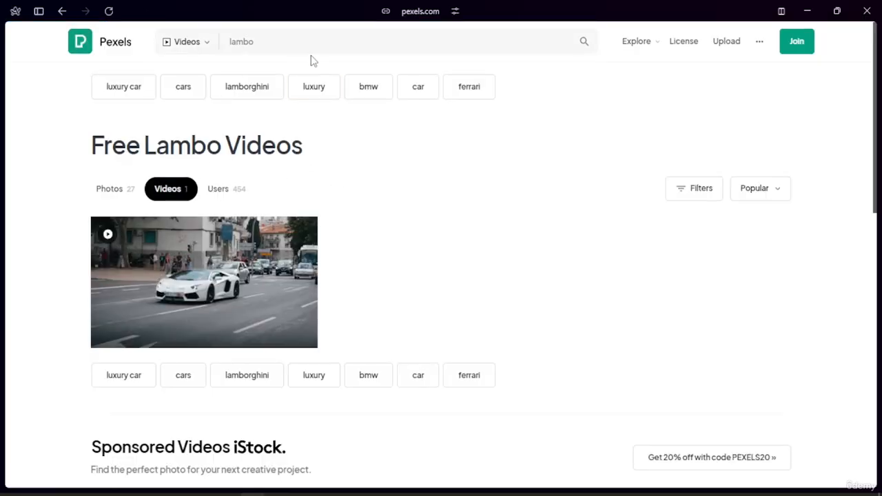
{"action": "left_click", "coordinate": [311, 49]}
{"action": "left_click", "coordinate": [101, 125]}
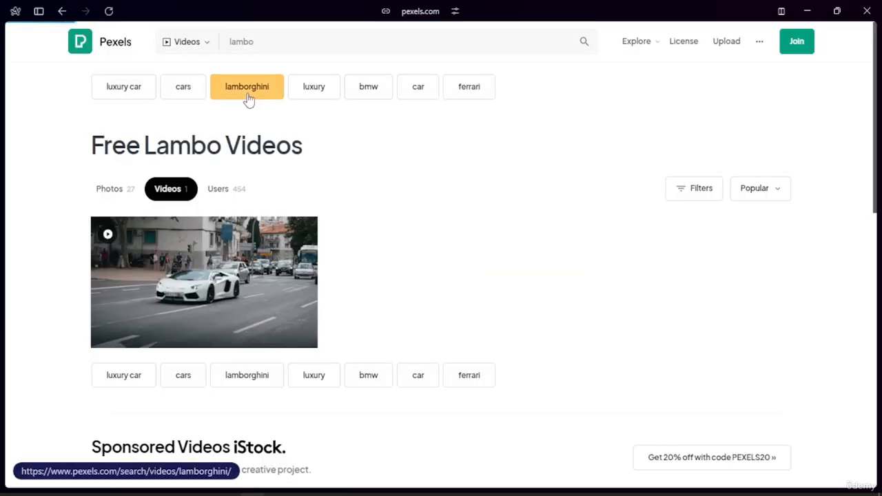
{"action": "left_click", "coordinate": [248, 90]}
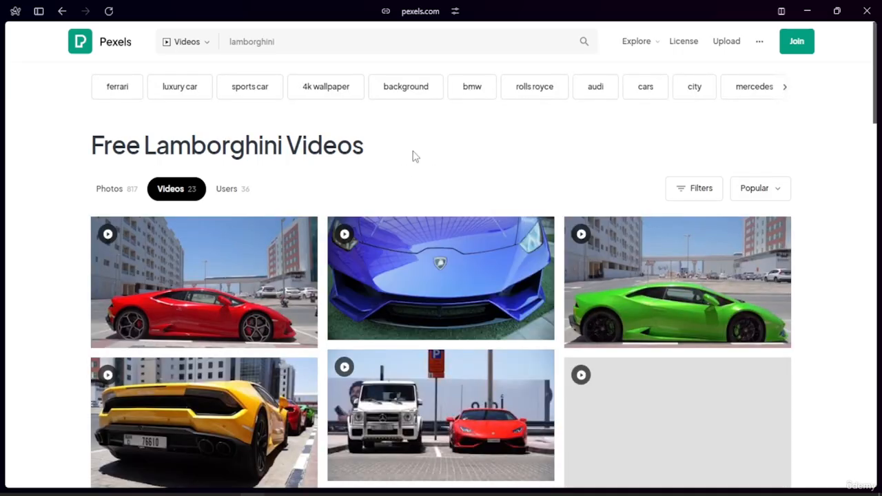
Step: Look through the Lamborghini video results and compare the clips of the different cars
{"action": "scroll", "coordinate": [386, 221], "scroll_direction": "down", "scroll_amount": 2}
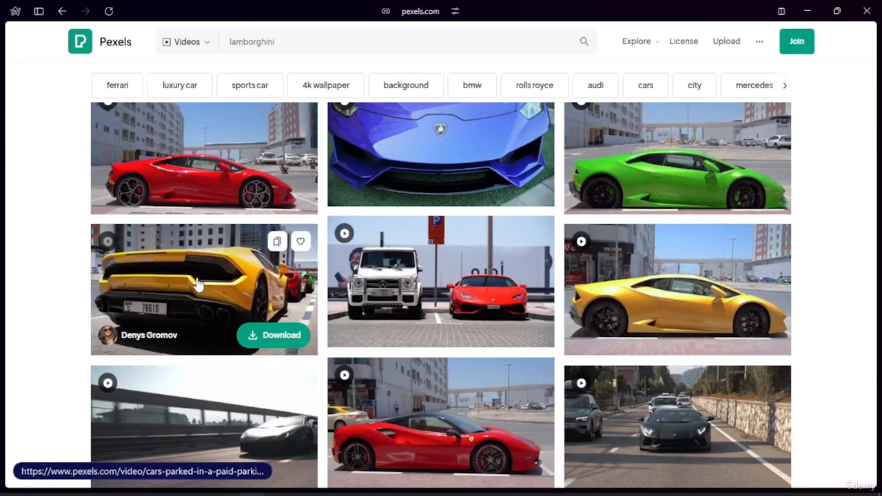
{"action": "scroll", "coordinate": [612, 309], "scroll_direction": "down", "scroll_amount": 2}
{"action": "scroll", "coordinate": [612, 310], "scroll_direction": "down", "scroll_amount": 1}
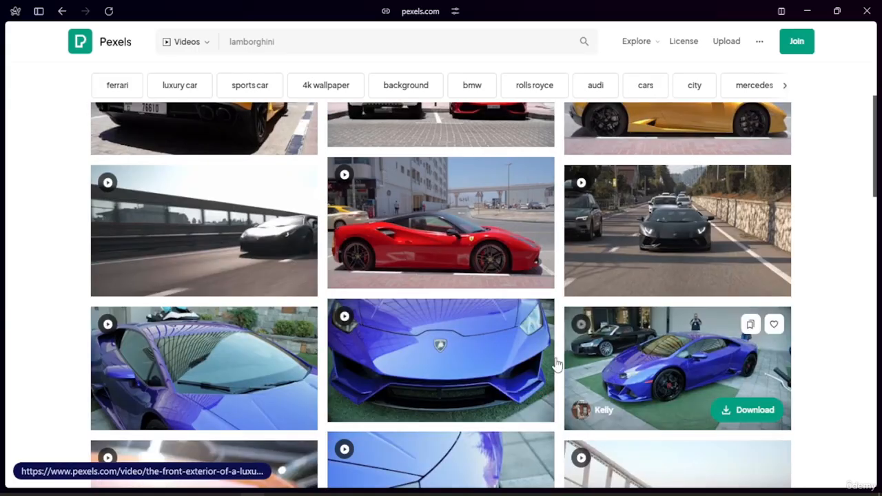
{"action": "scroll", "coordinate": [390, 357], "scroll_direction": "down", "scroll_amount": 1}
{"action": "scroll", "coordinate": [428, 310], "scroll_direction": "down", "scroll_amount": 5}
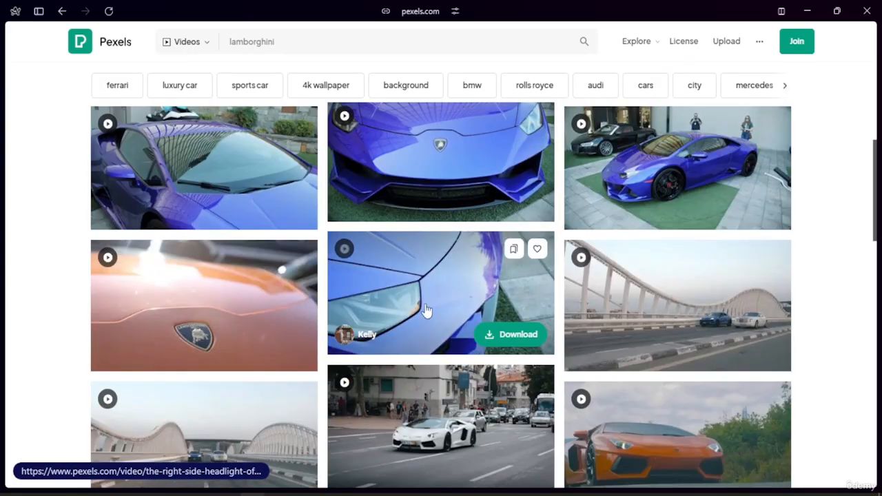
{"action": "scroll", "coordinate": [473, 281], "scroll_direction": "up", "scroll_amount": 1}
{"action": "scroll", "coordinate": [462, 290], "scroll_direction": "up", "scroll_amount": 3}
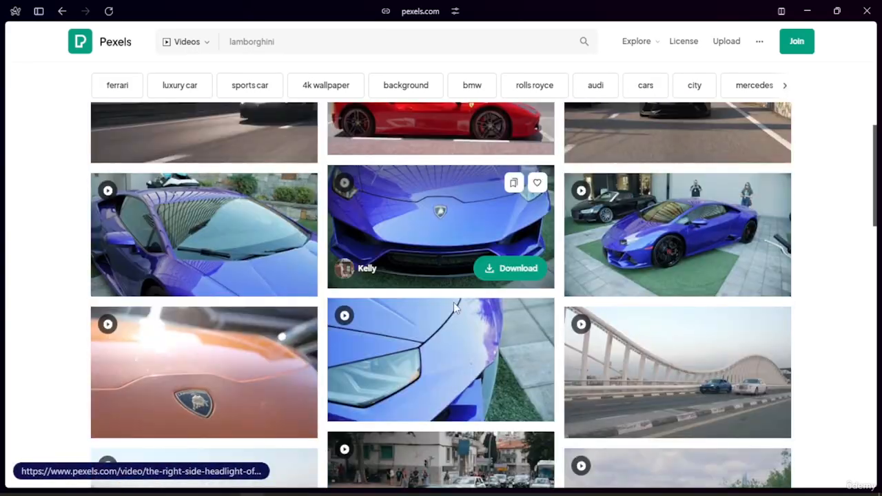
{"action": "scroll", "coordinate": [462, 272], "scroll_direction": "up", "scroll_amount": 3}
{"action": "scroll", "coordinate": [410, 393], "scroll_direction": "up", "scroll_amount": 4}
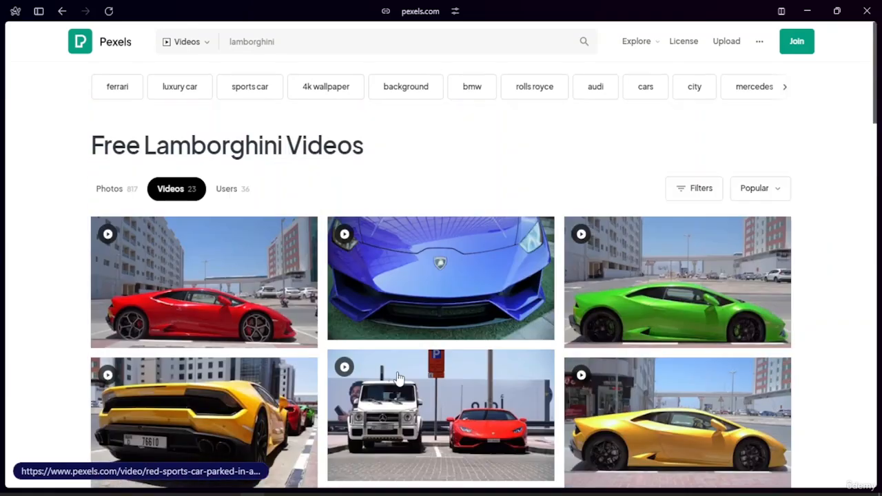
{"action": "scroll", "coordinate": [428, 303], "scroll_direction": "down", "scroll_amount": 5}
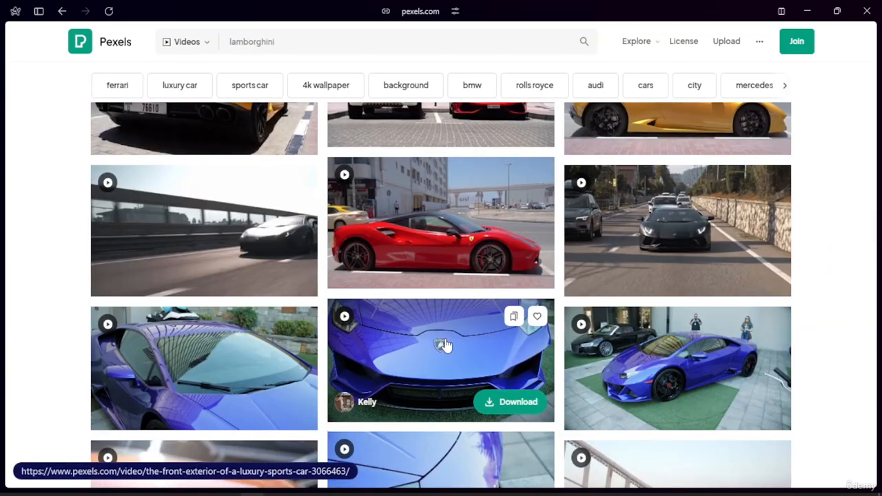
{"action": "scroll", "coordinate": [444, 344], "scroll_direction": "up", "scroll_amount": 2}
{"action": "scroll", "coordinate": [443, 200], "scroll_direction": "up", "scroll_amount": 2}
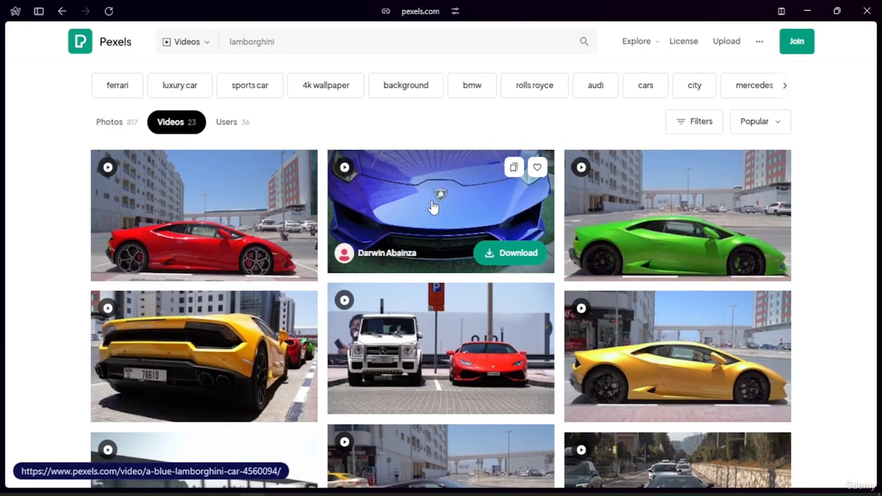
{"action": "scroll", "coordinate": [433, 206], "scroll_direction": "down", "scroll_amount": 10}
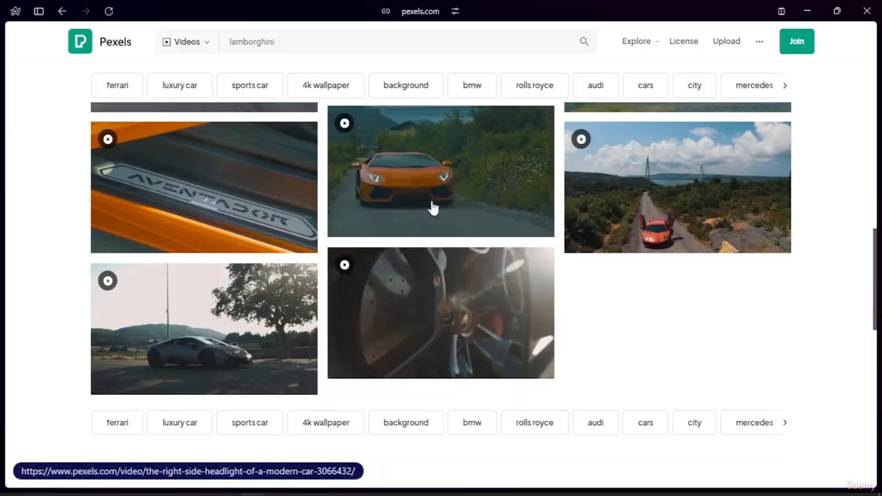
Step: Look over the Lamborghini video results again to compare the orange, white, yellow and blue car clips
{"action": "scroll", "coordinate": [433, 207], "scroll_direction": "down", "scroll_amount": 1}
{"action": "scroll", "coordinate": [486, 246], "scroll_direction": "up", "scroll_amount": 2}
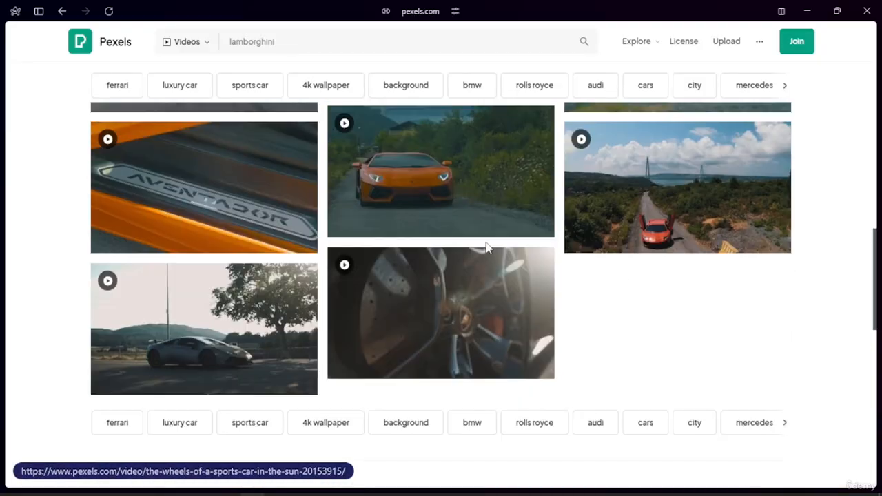
{"action": "scroll", "coordinate": [487, 247], "scroll_direction": "up", "scroll_amount": 2}
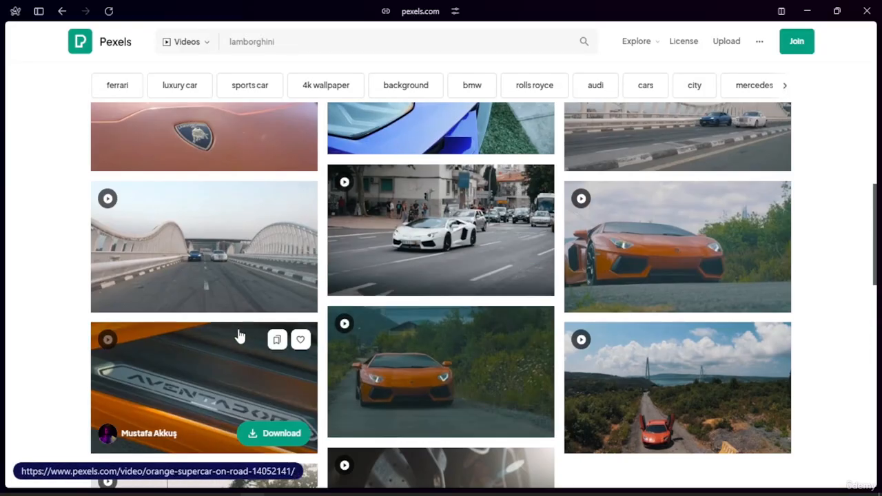
{"action": "scroll", "coordinate": [442, 365], "scroll_direction": "up", "scroll_amount": 2}
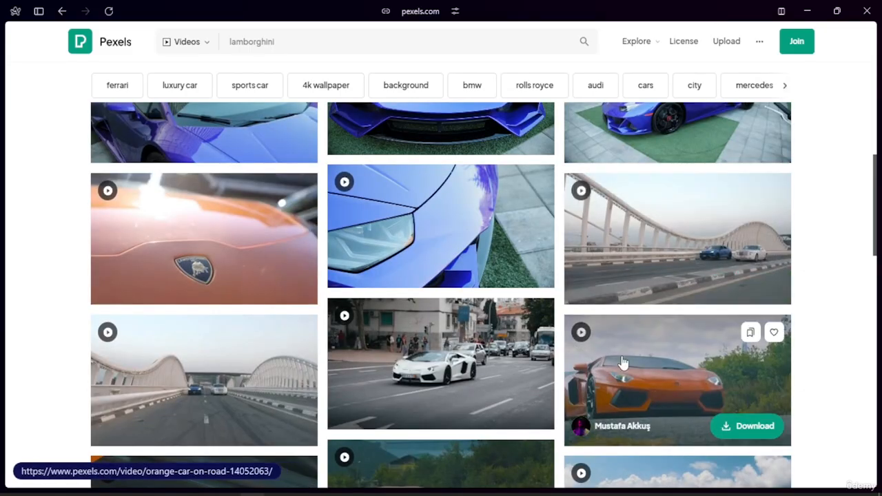
{"action": "scroll", "coordinate": [200, 276], "scroll_direction": "up", "scroll_amount": 2}
{"action": "scroll", "coordinate": [214, 290], "scroll_direction": "up", "scroll_amount": 6}
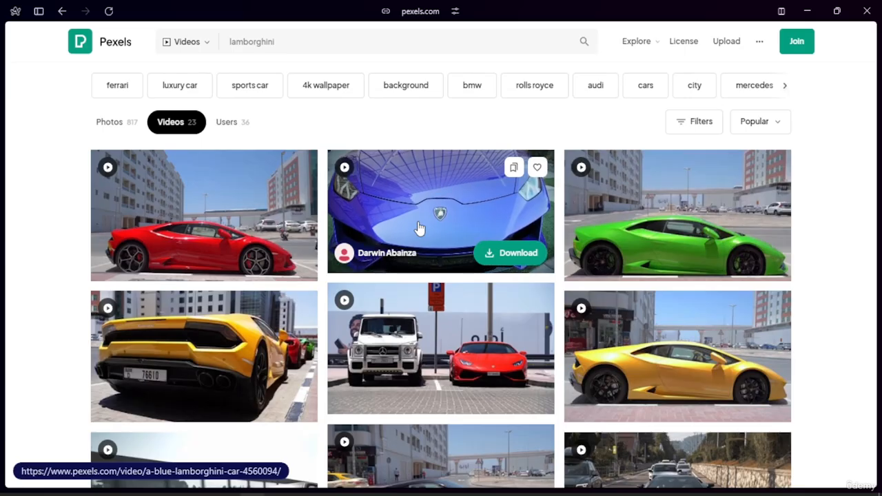
{"action": "scroll", "coordinate": [483, 244], "scroll_direction": "down", "scroll_amount": 2}
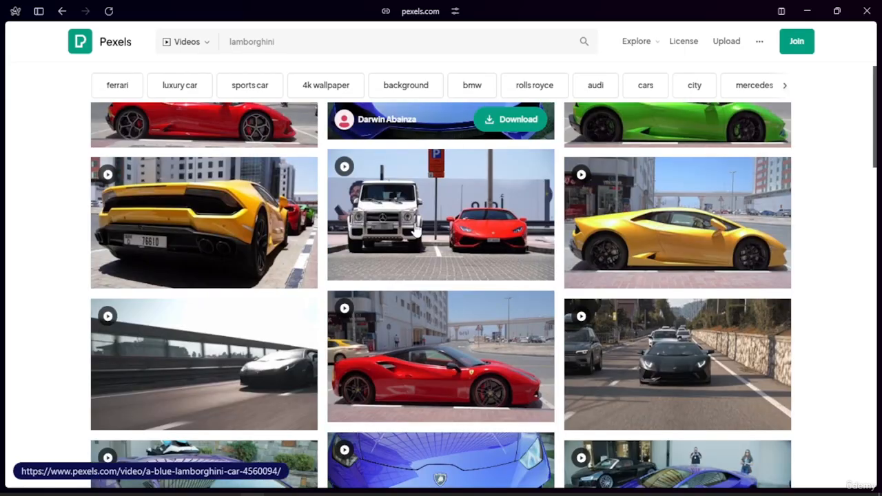
{"action": "scroll", "coordinate": [417, 231], "scroll_direction": "down", "scroll_amount": 2}
Step: Download the clip of the blue Lamborghini's front hood from the first row of results and dismiss the thank-you pop-up
{"action": "scroll", "coordinate": [417, 231], "scroll_direction": "up", "scroll_amount": 4}
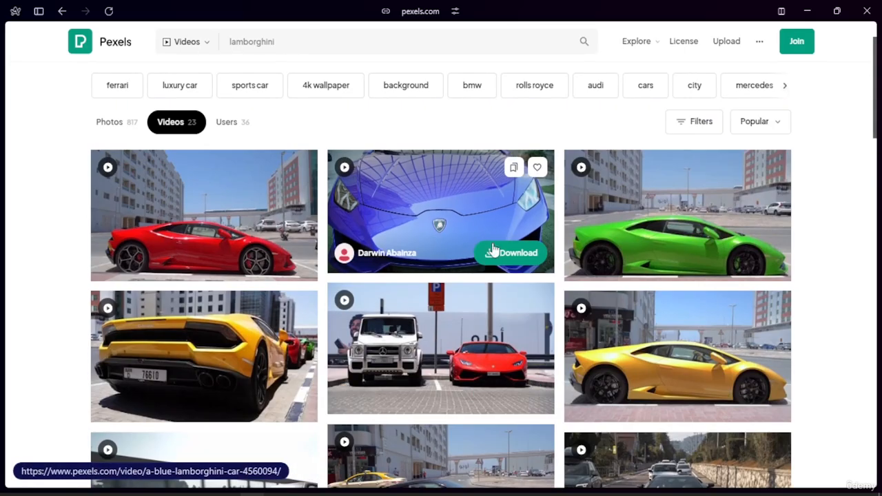
{"action": "left_click", "coordinate": [510, 252]}
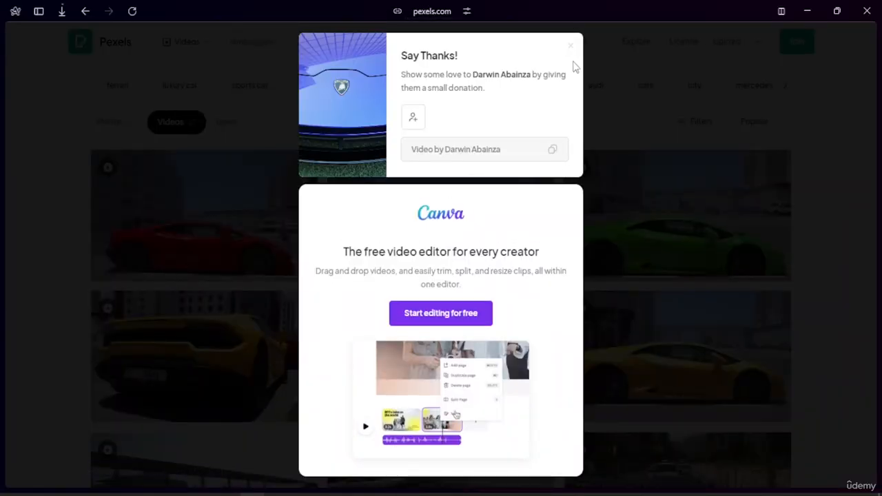
{"action": "left_click", "coordinate": [572, 52]}
Step: Download the clip of the whole blue Lamborghini parked beside a black car and dismiss the thank-you pop-up
{"action": "scroll", "coordinate": [487, 185], "scroll_direction": "down", "scroll_amount": 3}
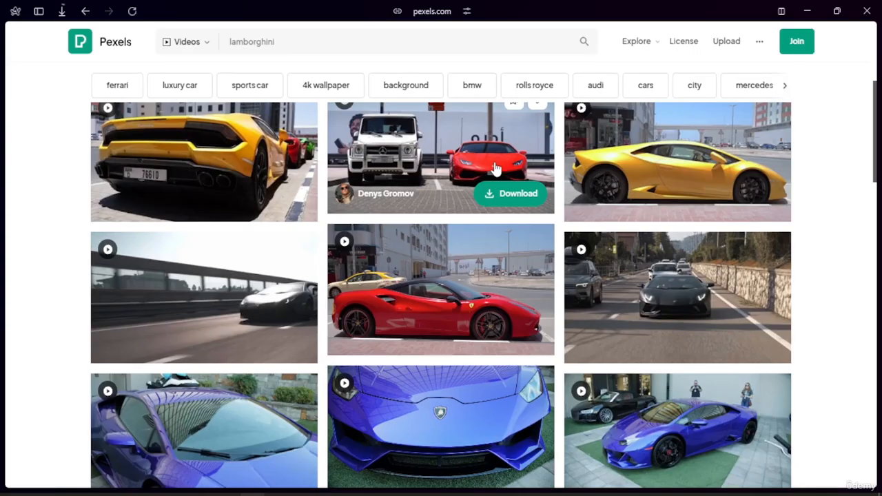
{"action": "scroll", "coordinate": [506, 267], "scroll_direction": "down", "scroll_amount": 1}
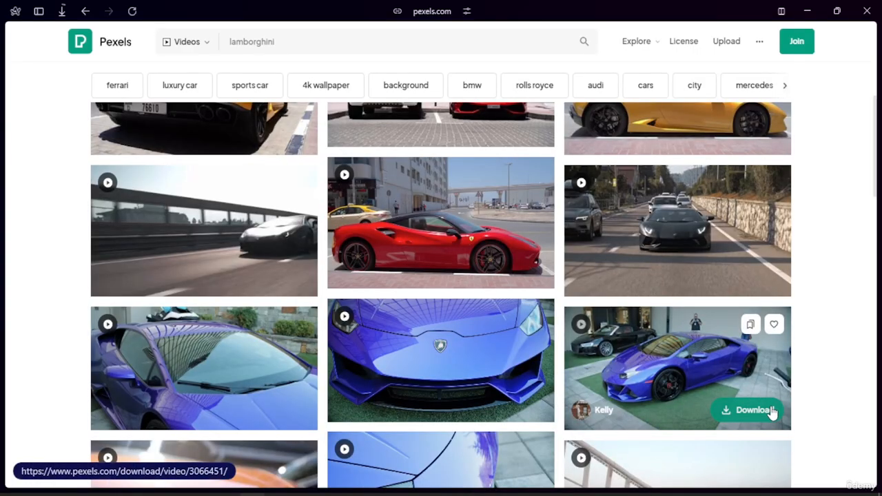
{"action": "left_click", "coordinate": [752, 411]}
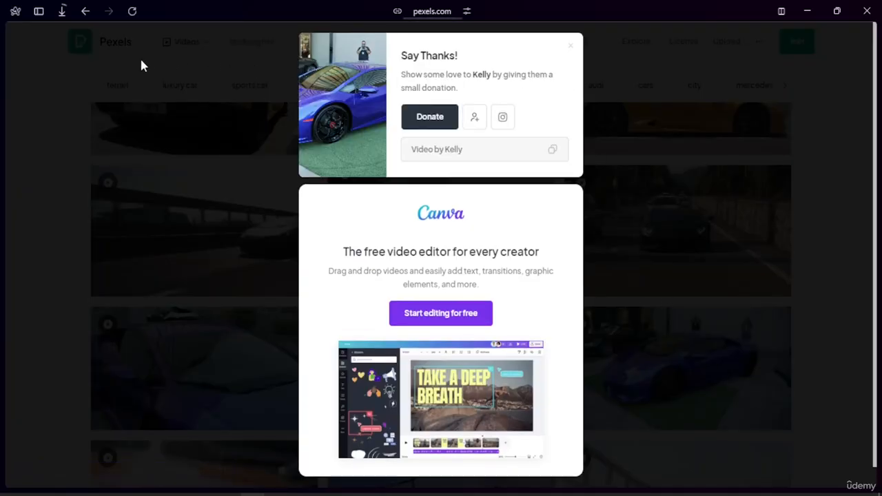
{"action": "left_click", "coordinate": [62, 16]}
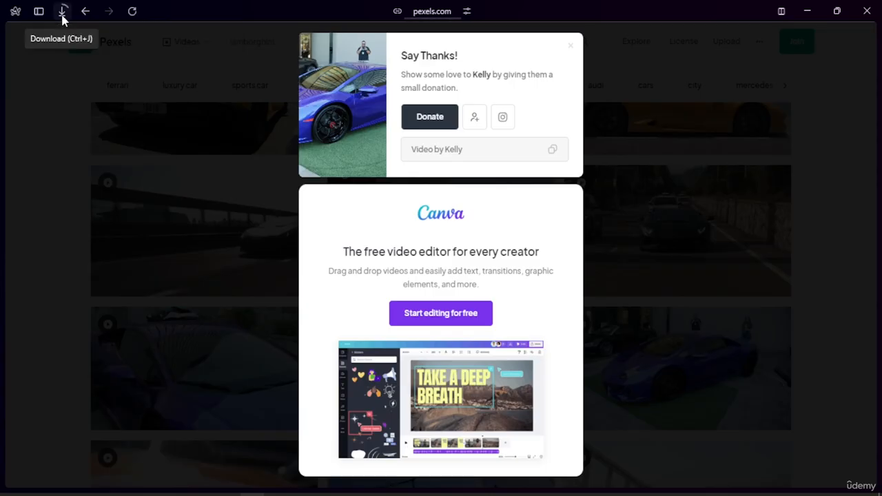
{"action": "left_click", "coordinate": [571, 54]}
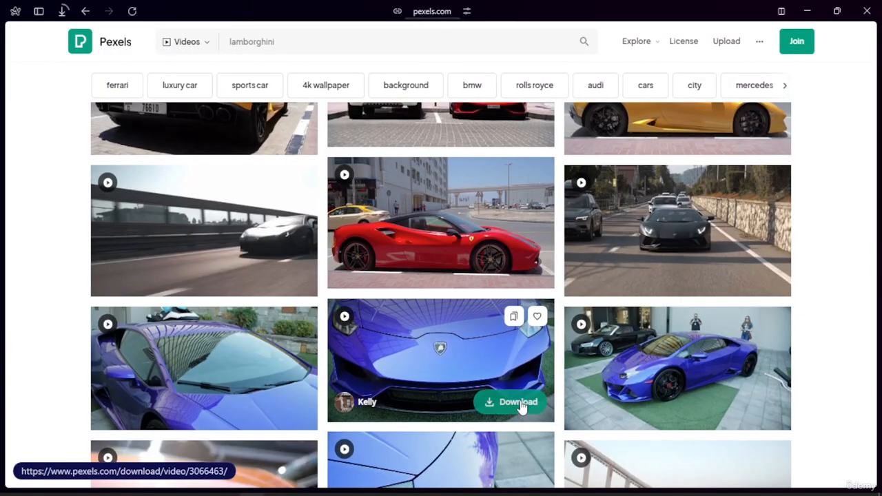
Step: Download the blue Lamborghini's front exterior clip and its windshield clip, both from the same row, dismissing the pop-up after each
{"action": "left_click", "coordinate": [522, 404]}
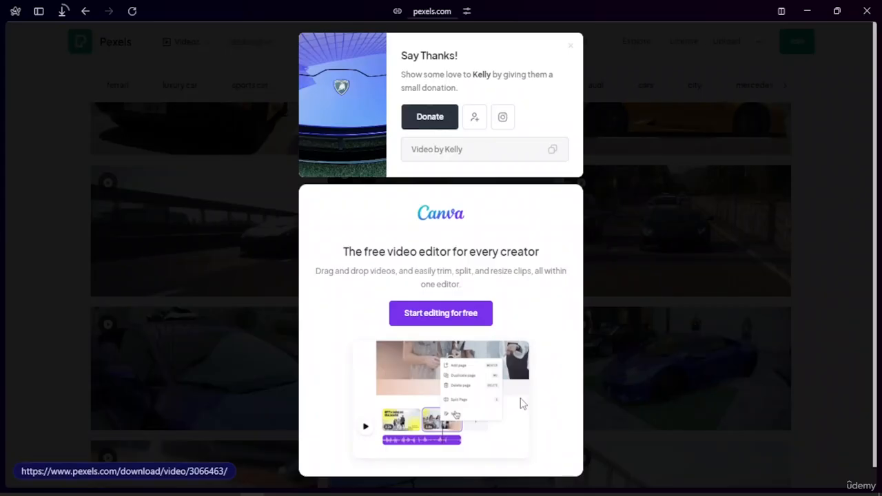
{"action": "left_click", "coordinate": [569, 52]}
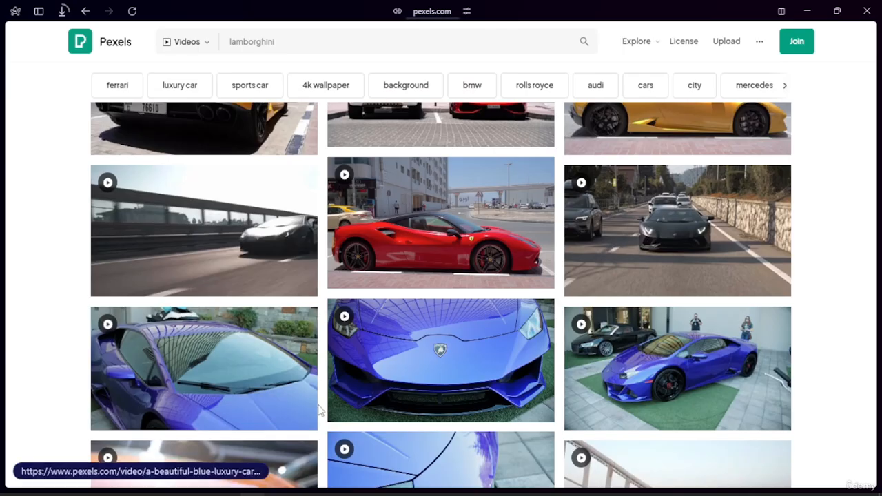
{"action": "left_click", "coordinate": [283, 412]}
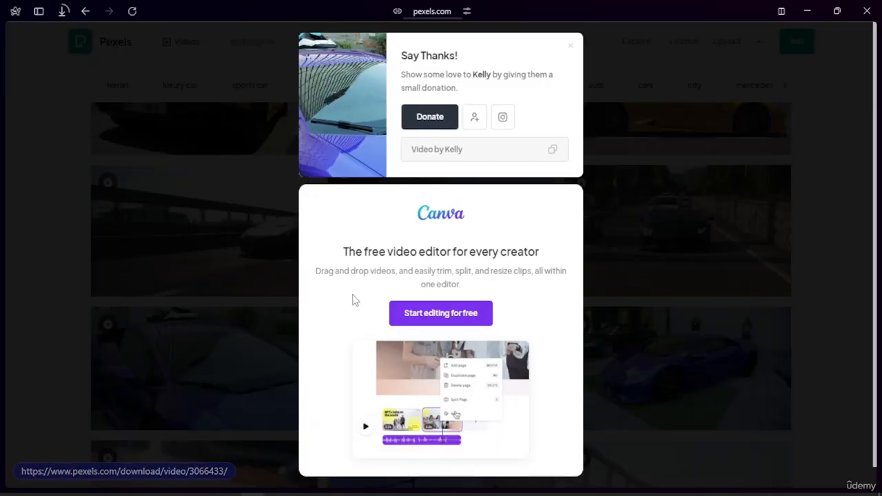
{"action": "left_click", "coordinate": [572, 53]}
Step: Browse all the Lamborghini video results and examine which further clips fit with the blue car footage
{"action": "scroll", "coordinate": [441, 324], "scroll_direction": "down", "scroll_amount": 1}
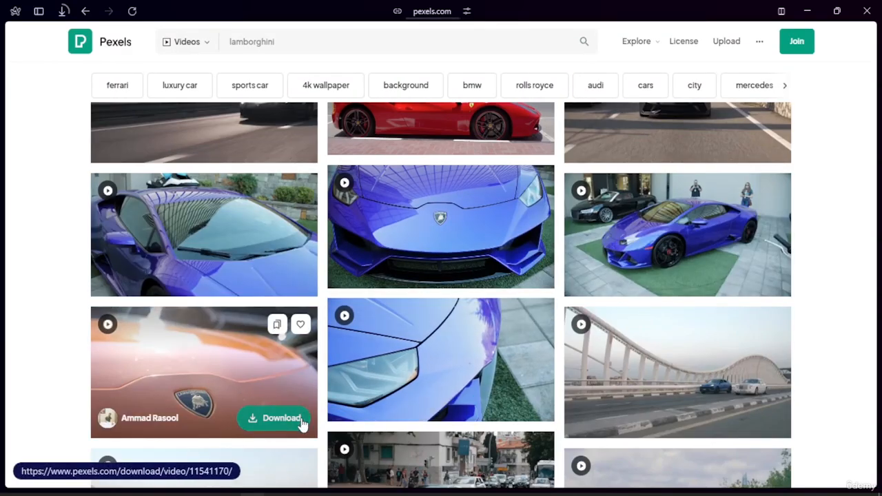
{"action": "scroll", "coordinate": [498, 418], "scroll_direction": "up", "scroll_amount": 3}
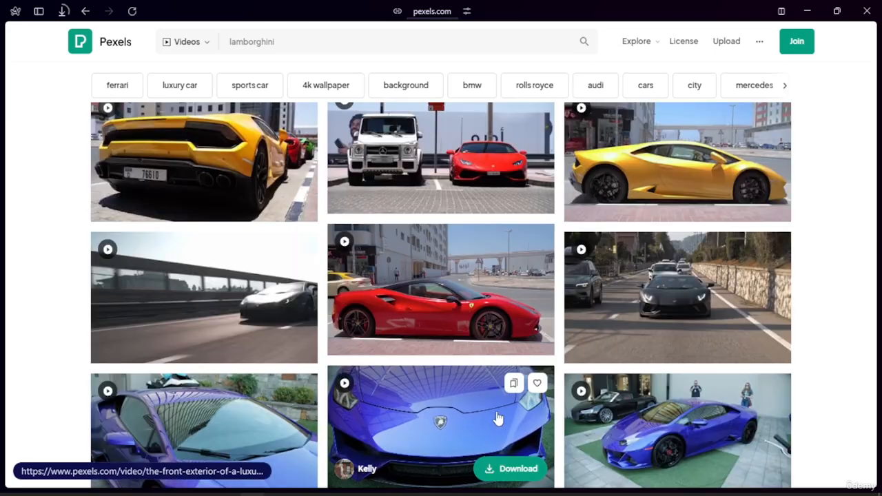
{"action": "scroll", "coordinate": [457, 410], "scroll_direction": "up", "scroll_amount": 2}
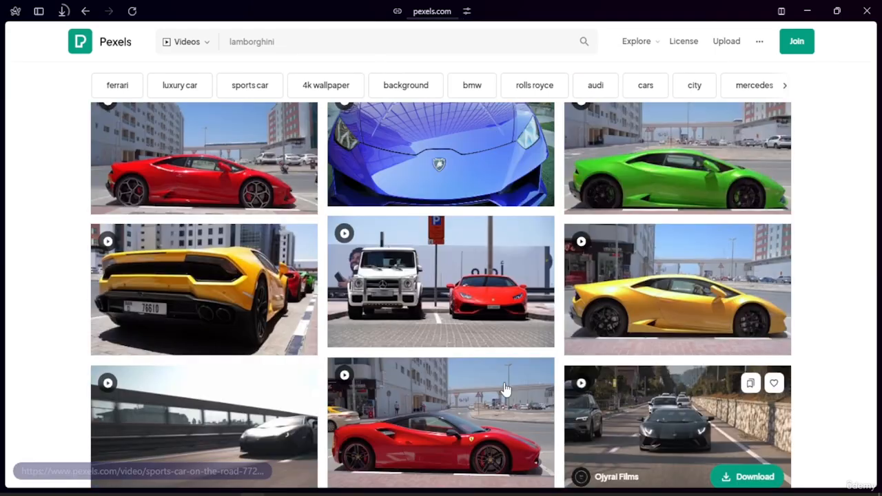
{"action": "scroll", "coordinate": [505, 390], "scroll_direction": "up", "scroll_amount": 1}
{"action": "scroll", "coordinate": [524, 331], "scroll_direction": "down", "scroll_amount": 5}
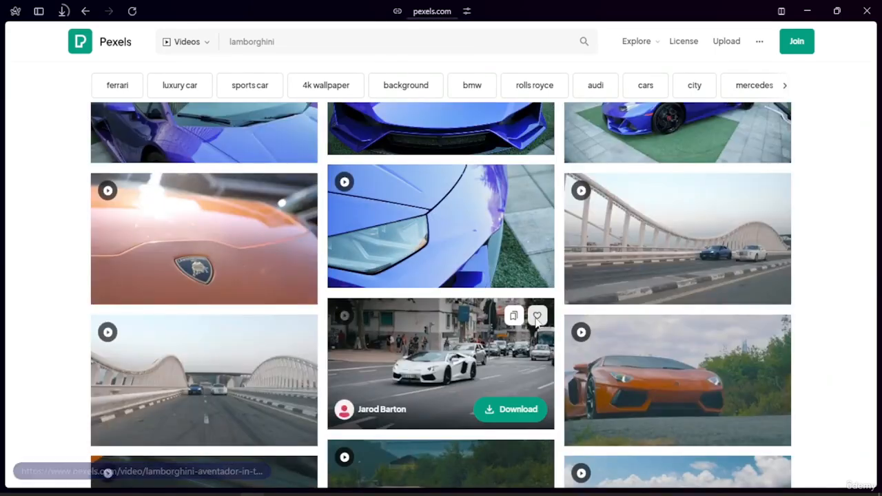
{"action": "scroll", "coordinate": [537, 320], "scroll_direction": "down", "scroll_amount": 6}
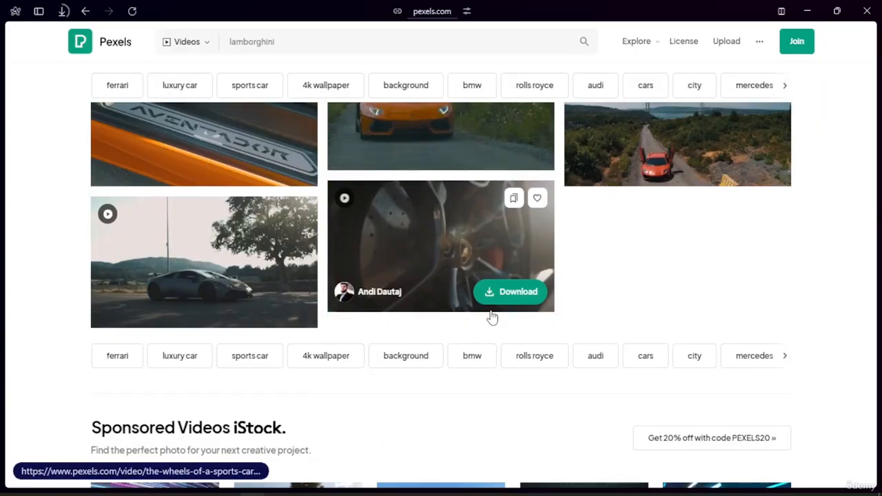
{"action": "scroll", "coordinate": [492, 317], "scroll_direction": "up", "scroll_amount": 10}
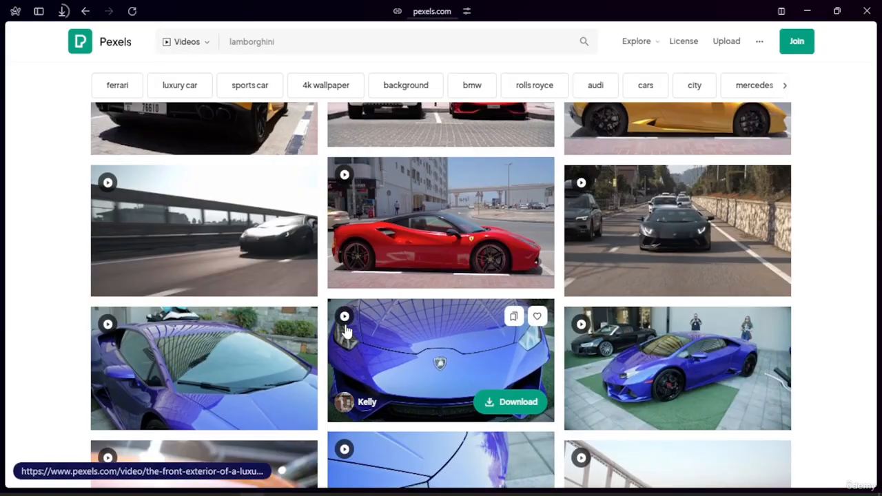
{"action": "scroll", "coordinate": [346, 331], "scroll_direction": "up", "scroll_amount": 5}
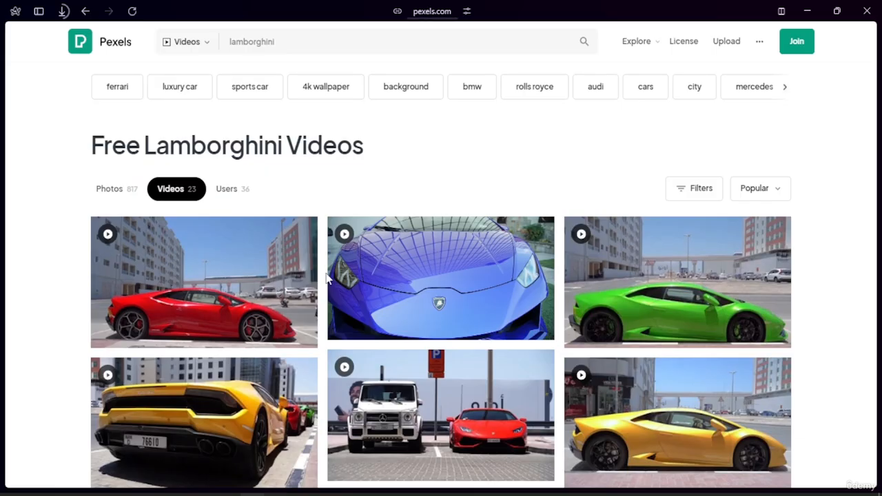
{"action": "scroll", "coordinate": [328, 277], "scroll_direction": "down", "scroll_amount": 1}
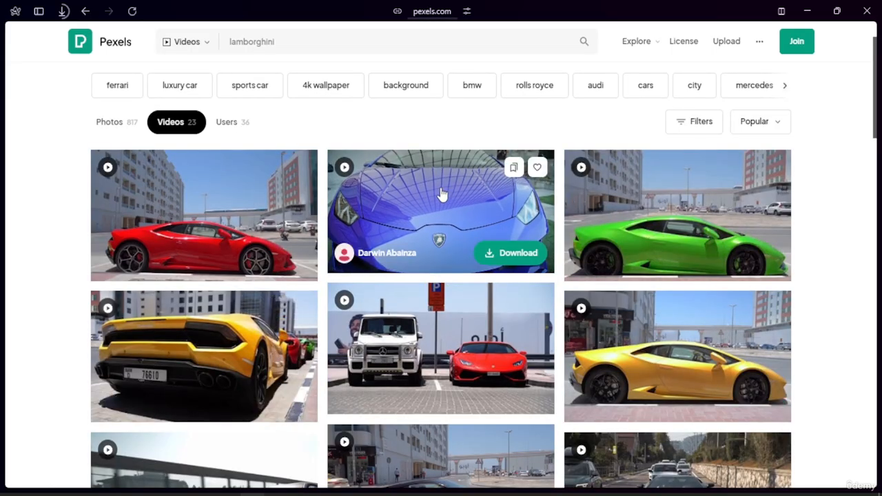
{"action": "scroll", "coordinate": [445, 203], "scroll_direction": "down", "scroll_amount": 3}
{"action": "scroll", "coordinate": [629, 432], "scroll_direction": "down", "scroll_amount": 2}
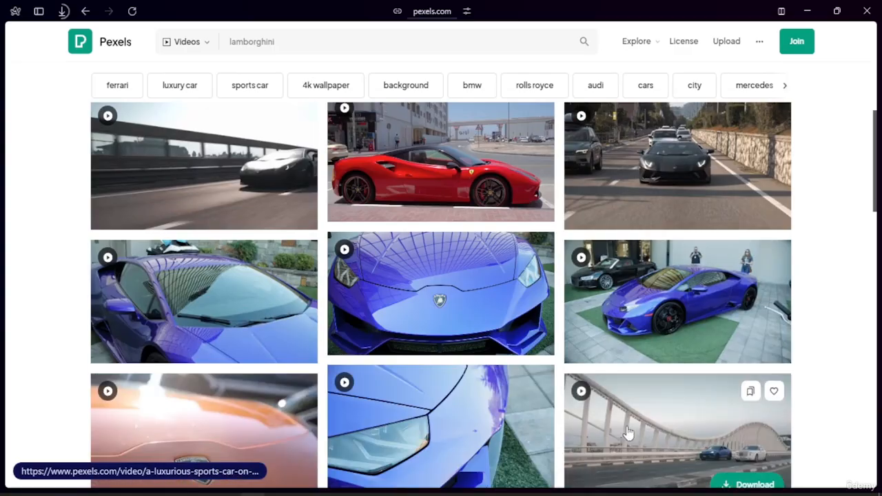
{"action": "scroll", "coordinate": [445, 426], "scroll_direction": "up", "scroll_amount": 4}
{"action": "scroll", "coordinate": [445, 444], "scroll_direction": "down", "scroll_amount": 3}
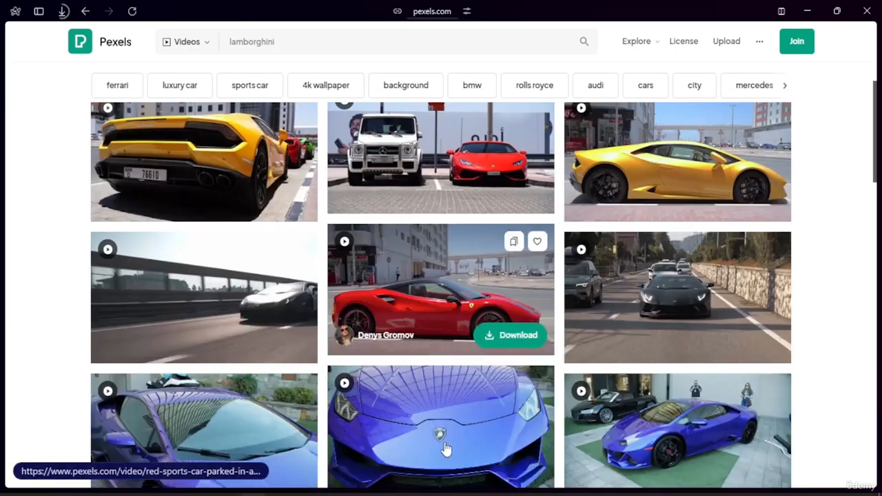
{"action": "scroll", "coordinate": [460, 459], "scroll_direction": "down", "scroll_amount": 1}
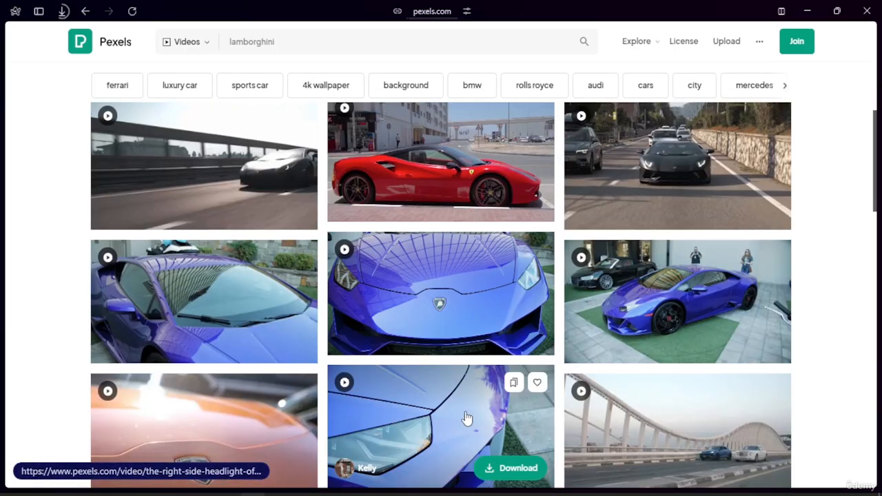
{"action": "scroll", "coordinate": [433, 402], "scroll_direction": "down", "scroll_amount": 2}
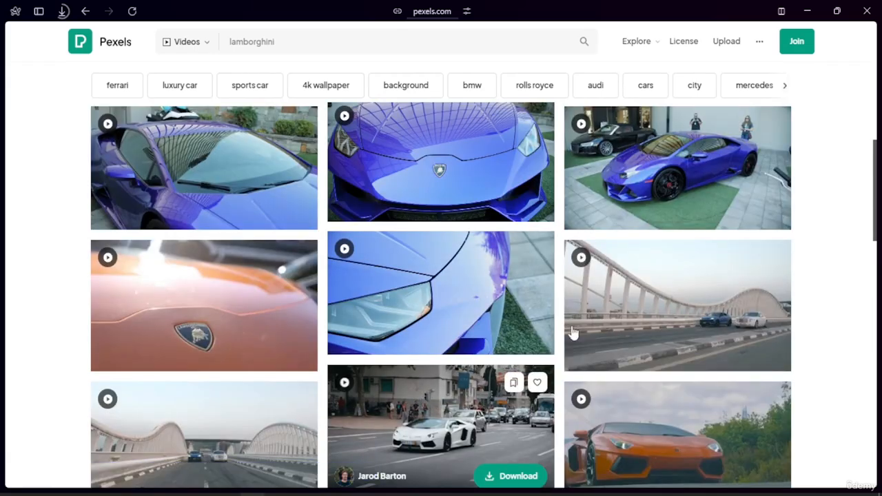
{"action": "scroll", "coordinate": [648, 341], "scroll_direction": "down", "scroll_amount": 2}
{"action": "scroll", "coordinate": [607, 345], "scroll_direction": "down", "scroll_amount": 2}
{"action": "scroll", "coordinate": [538, 331], "scroll_direction": "down", "scroll_amount": 2}
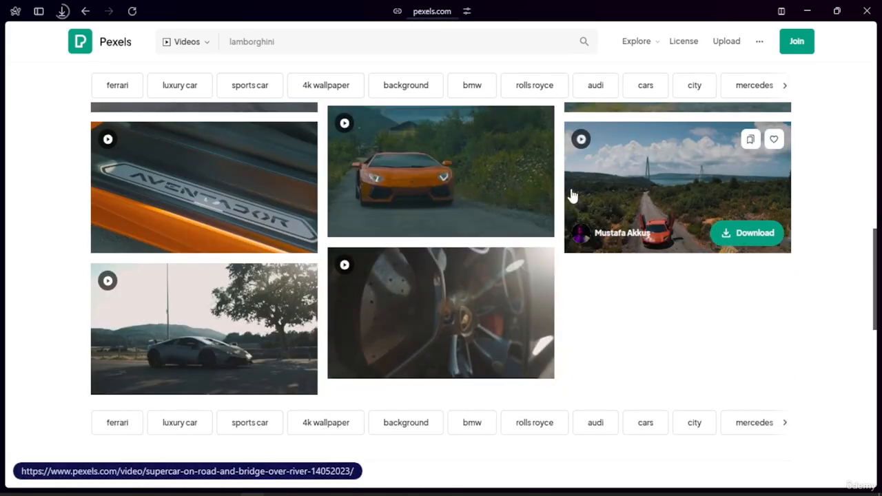
{"action": "scroll", "coordinate": [407, 199], "scroll_direction": "up", "scroll_amount": 6}
{"action": "scroll", "coordinate": [427, 242], "scroll_direction": "up", "scroll_amount": 3}
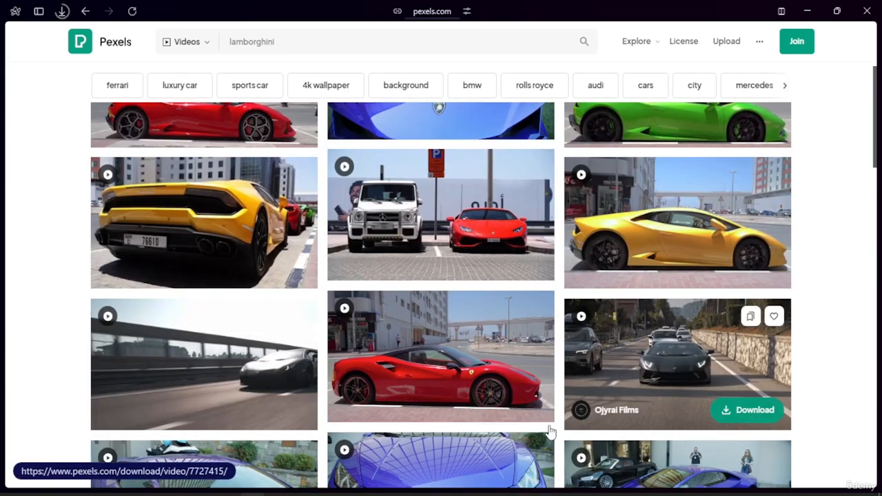
{"action": "scroll", "coordinate": [293, 413], "scroll_direction": "up", "scroll_amount": 1}
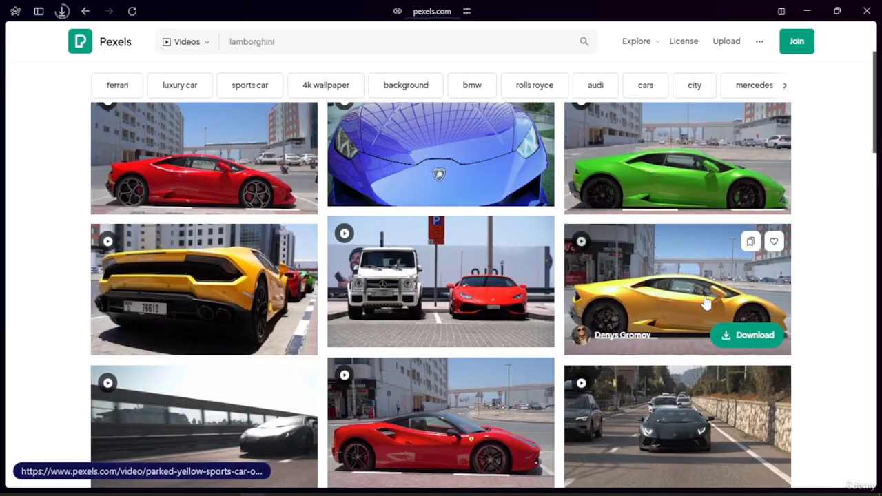
{"action": "scroll", "coordinate": [706, 304], "scroll_direction": "up", "scroll_amount": 1}
{"action": "scroll", "coordinate": [428, 276], "scroll_direction": "down", "scroll_amount": 8}
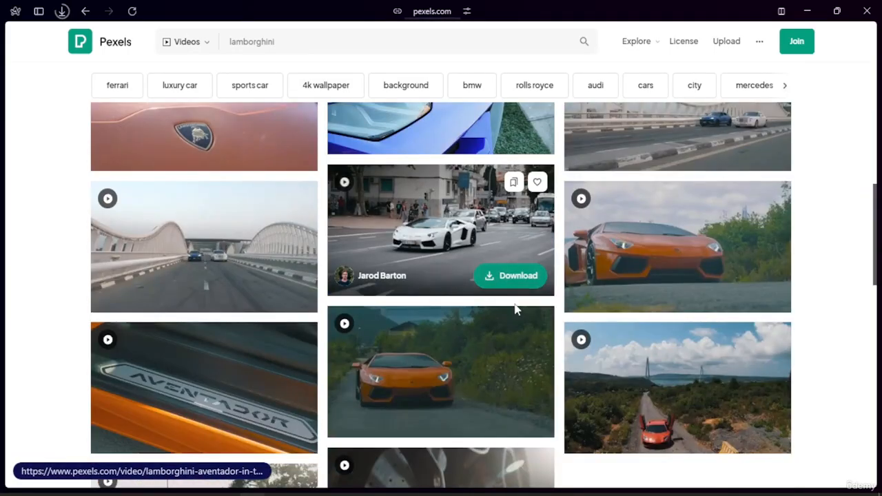
{"action": "scroll", "coordinate": [513, 304], "scroll_direction": "down", "scroll_amount": 2}
{"action": "scroll", "coordinate": [514, 302], "scroll_direction": "up", "scroll_amount": 5}
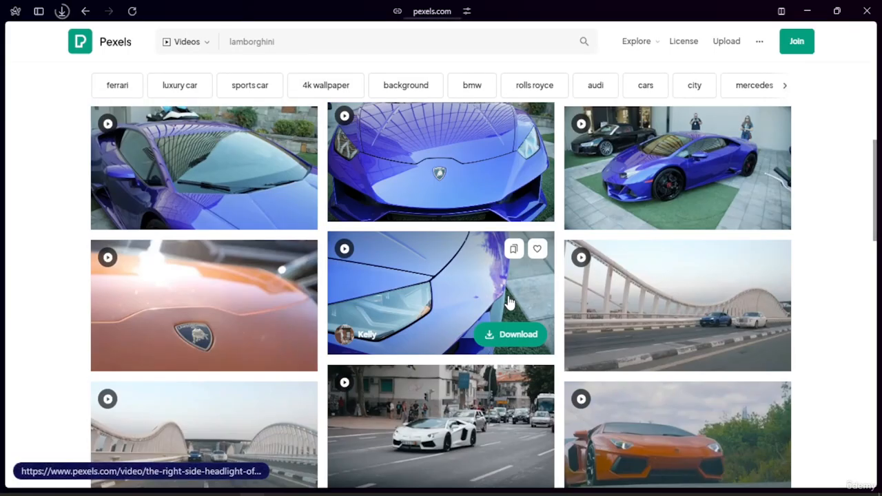
{"action": "scroll", "coordinate": [509, 302], "scroll_direction": "up", "scroll_amount": 2}
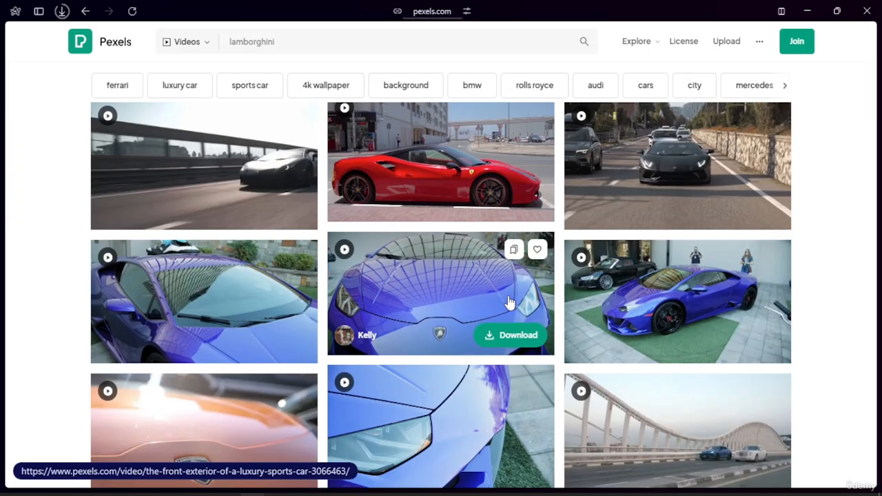
Step: Open the browser's list of recent downloads to check the saved car clips
{"action": "scroll", "coordinate": [508, 302], "scroll_direction": "down", "scroll_amount": 2}
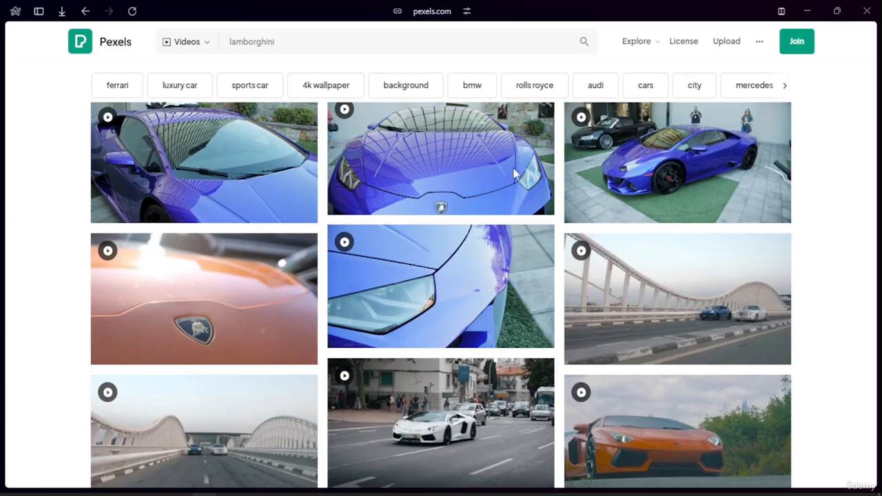
{"action": "left_click", "coordinate": [62, 11]}
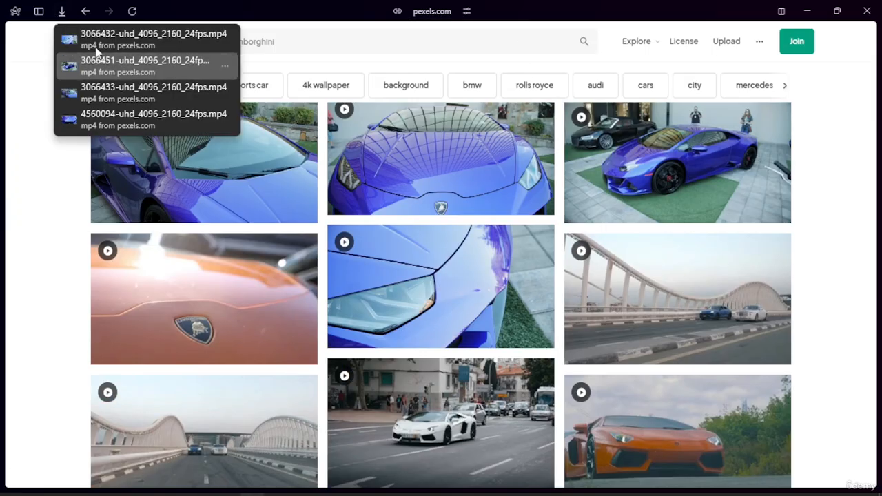
Step: Download the clip of the parked red Lamborghini in side view from the first results row and dismiss the thank-you pop-up
{"action": "left_click", "coordinate": [867, 193]}
{"action": "scroll", "coordinate": [528, 223], "scroll_direction": "up", "scroll_amount": 6}
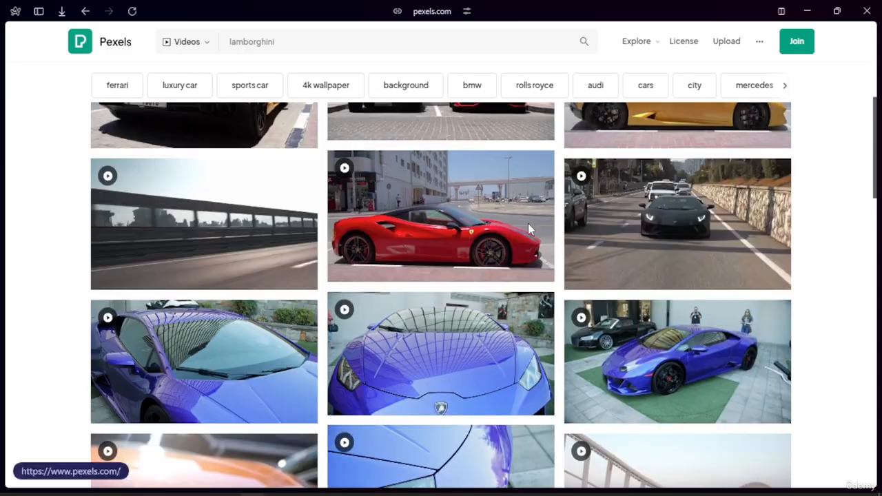
{"action": "scroll", "coordinate": [197, 432], "scroll_direction": "down", "scroll_amount": 1}
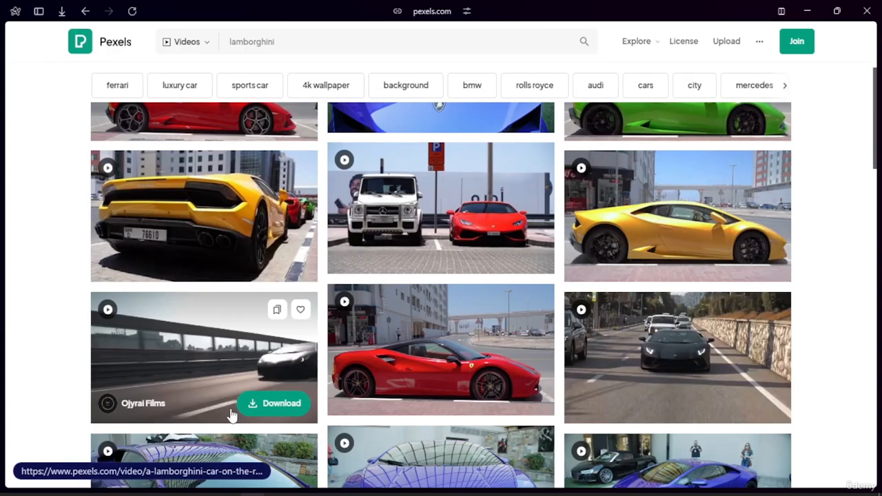
{"action": "scroll", "coordinate": [666, 359], "scroll_direction": "up", "scroll_amount": 1}
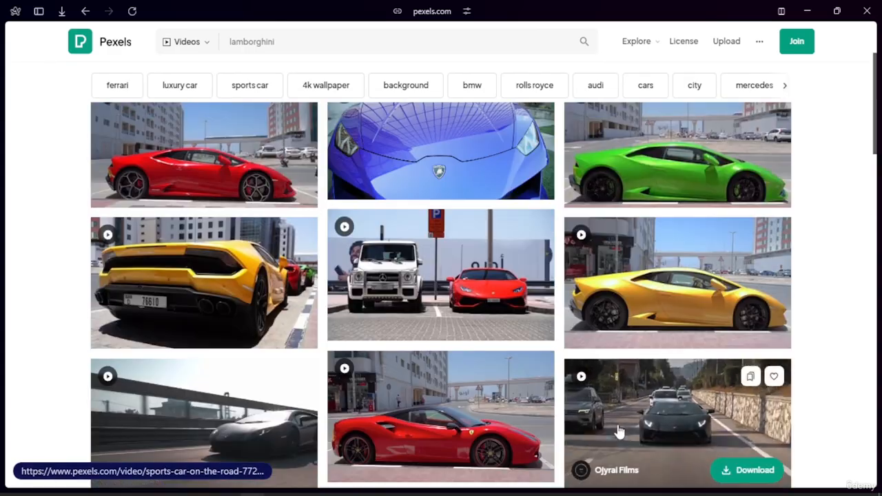
{"action": "scroll", "coordinate": [669, 414], "scroll_direction": "up", "scroll_amount": 1}
{"action": "scroll", "coordinate": [679, 412], "scroll_direction": "down", "scroll_amount": 2}
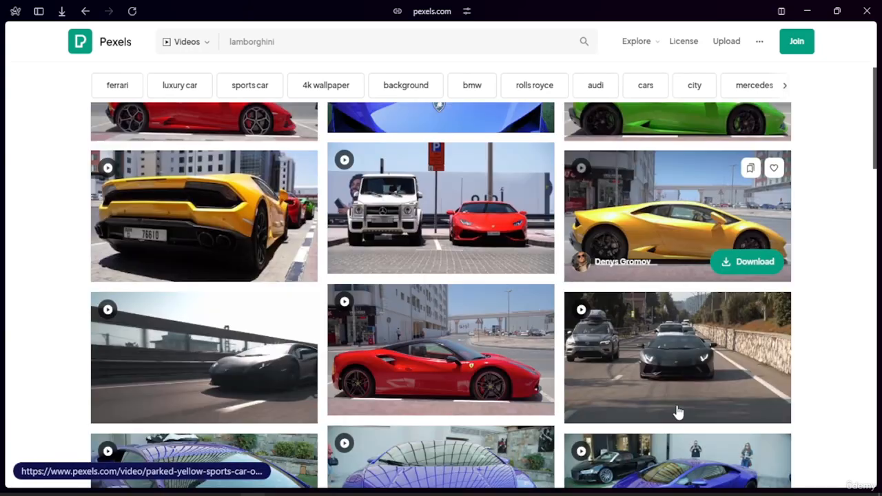
{"action": "scroll", "coordinate": [673, 409], "scroll_direction": "up", "scroll_amount": 1}
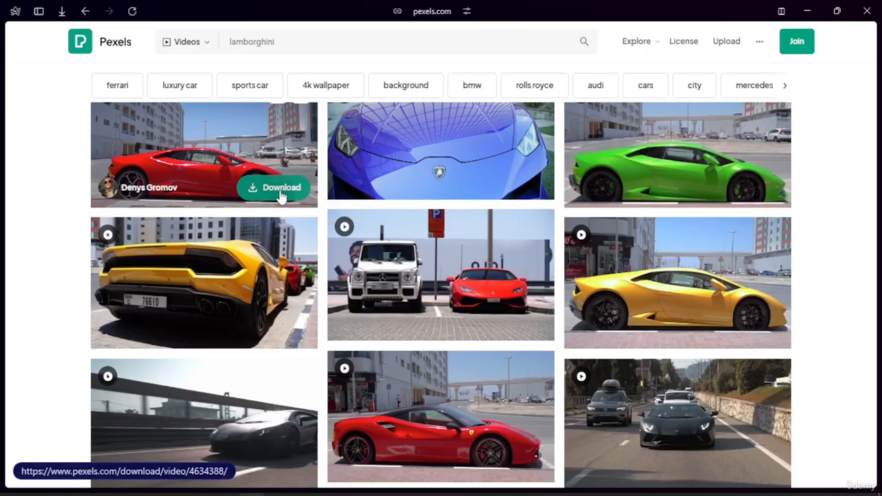
{"action": "left_click", "coordinate": [281, 199]}
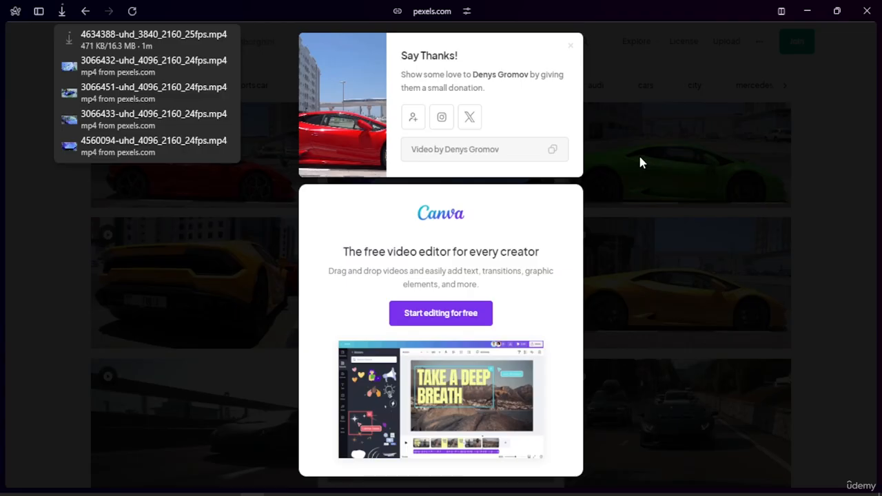
{"action": "left_click", "coordinate": [570, 47]}
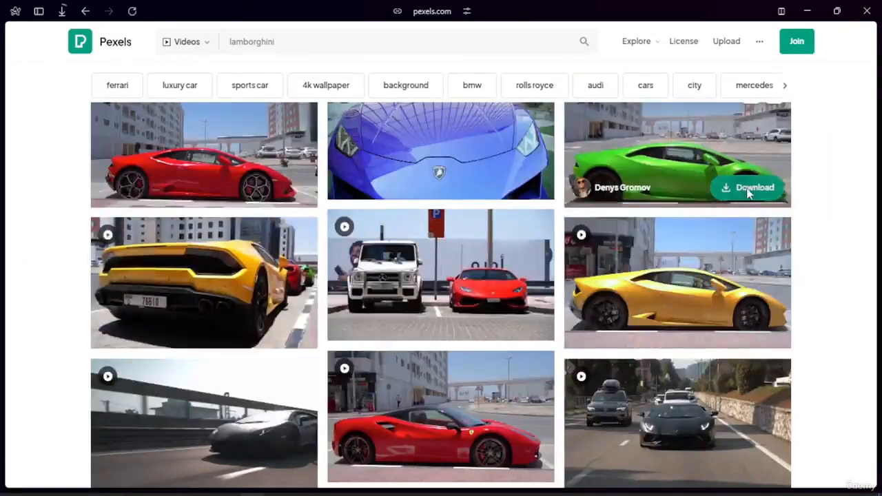
Step: Download the side-view clips of the green and the yellow Lamborghini, dismissing the thank-you pop-up after each
{"action": "left_click", "coordinate": [750, 193]}
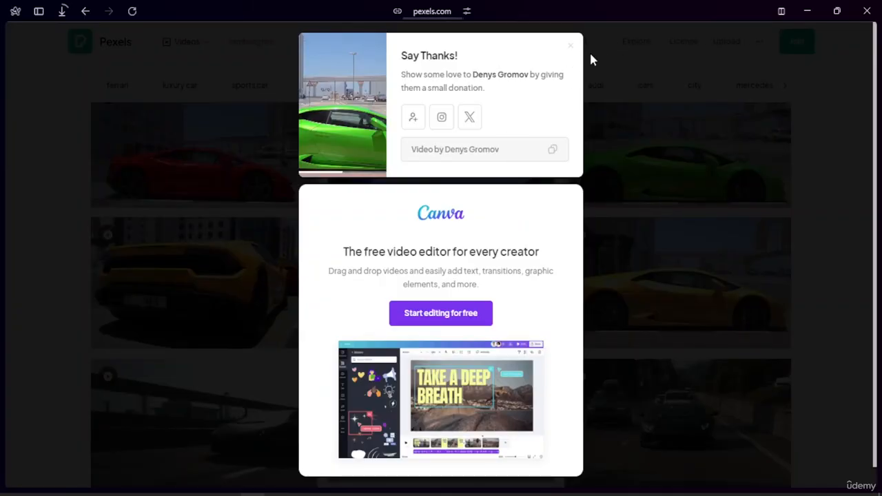
{"action": "left_click", "coordinate": [570, 50]}
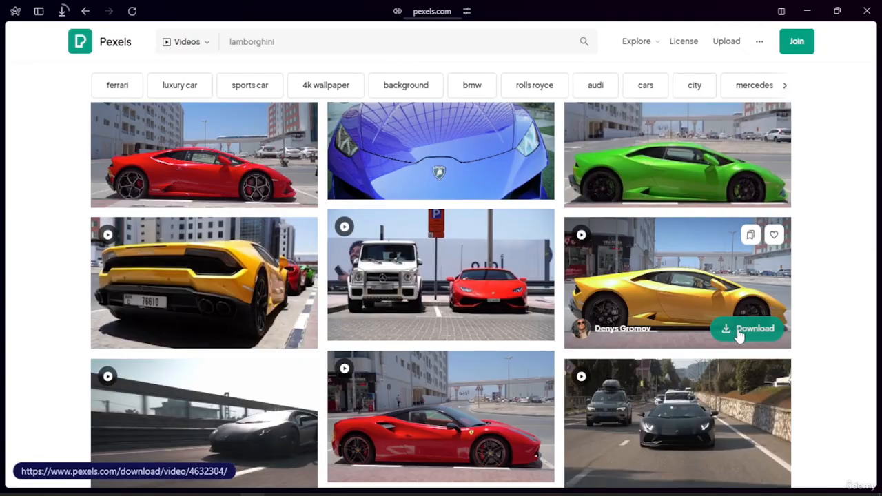
{"action": "left_click", "coordinate": [741, 329]}
{"action": "left_click", "coordinate": [821, 210]}
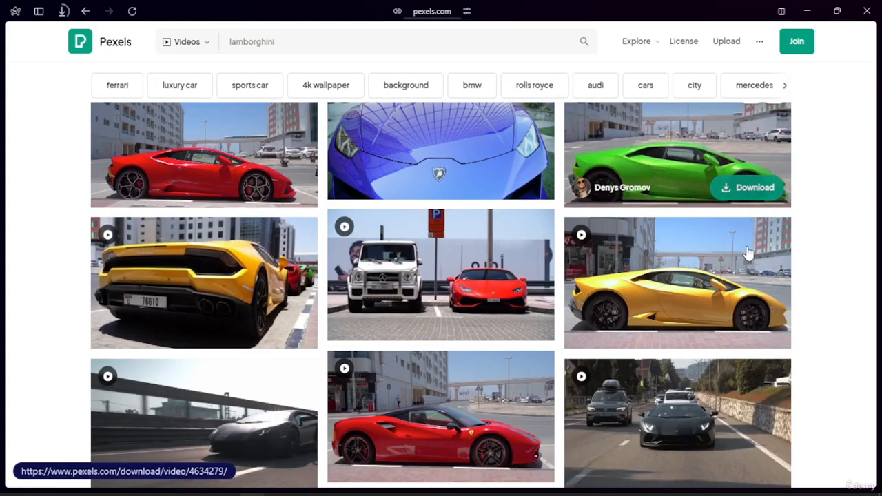
Step: Examine the remaining Lamborghini video results for further usable clips and check the progress of the running downloads
{"action": "scroll", "coordinate": [386, 331], "scroll_direction": "down", "scroll_amount": 2}
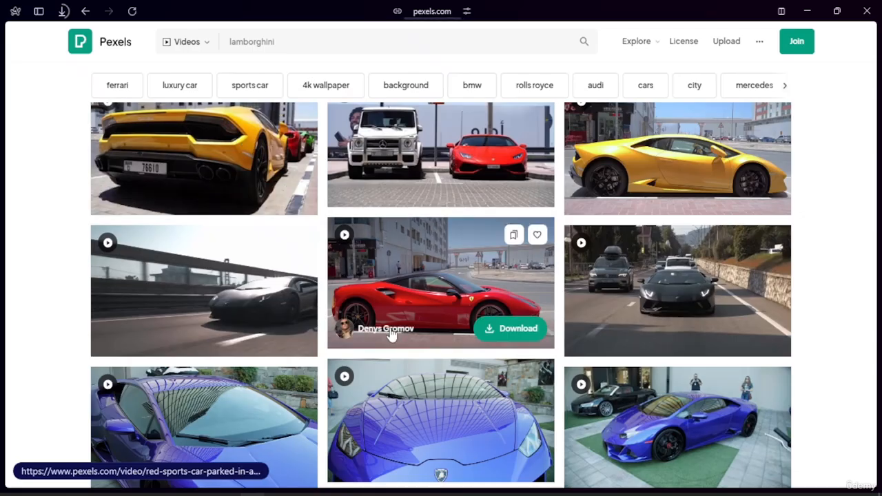
{"action": "scroll", "coordinate": [372, 324], "scroll_direction": "down", "scroll_amount": 3}
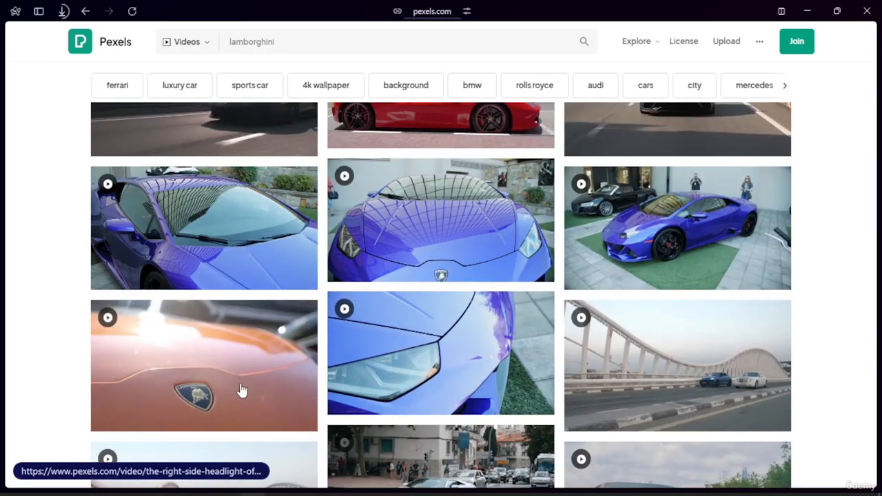
{"action": "scroll", "coordinate": [422, 355], "scroll_direction": "up", "scroll_amount": 2}
{"action": "scroll", "coordinate": [422, 355], "scroll_direction": "down", "scroll_amount": 5}
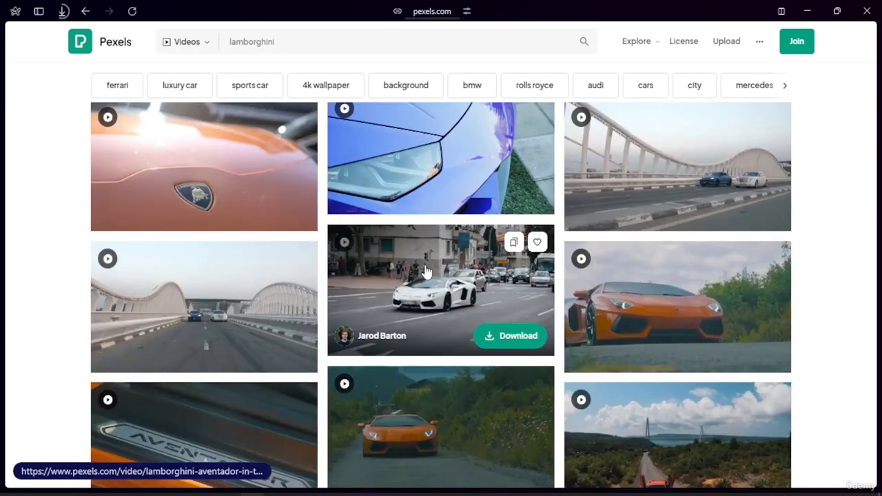
{"action": "scroll", "coordinate": [489, 242], "scroll_direction": "down", "scroll_amount": 1}
{"action": "scroll", "coordinate": [461, 238], "scroll_direction": "up", "scroll_amount": 1}
{"action": "scroll", "coordinate": [481, 375], "scroll_direction": "down", "scroll_amount": 2}
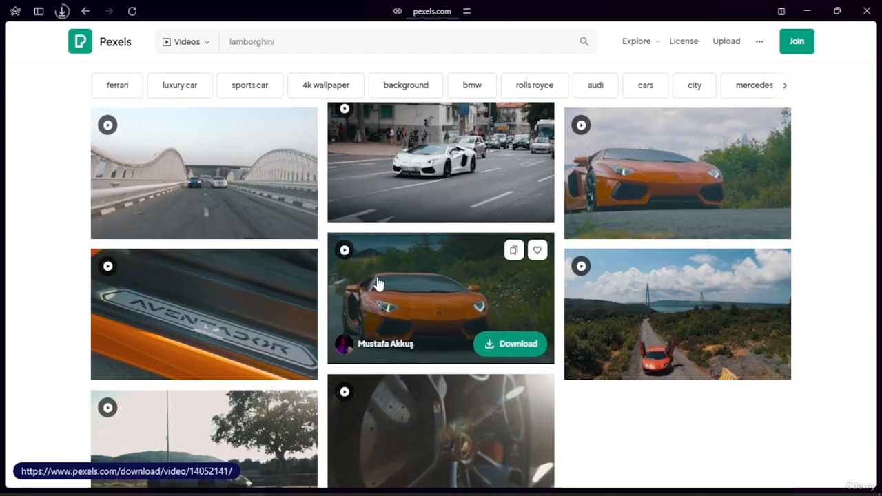
{"action": "left_click", "coordinate": [62, 11]}
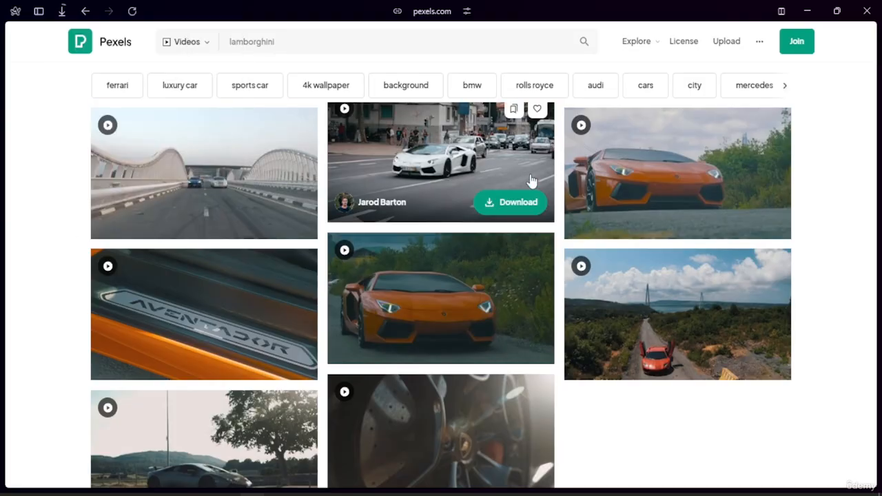
{"action": "scroll", "coordinate": [528, 181], "scroll_direction": "down", "scroll_amount": 10}
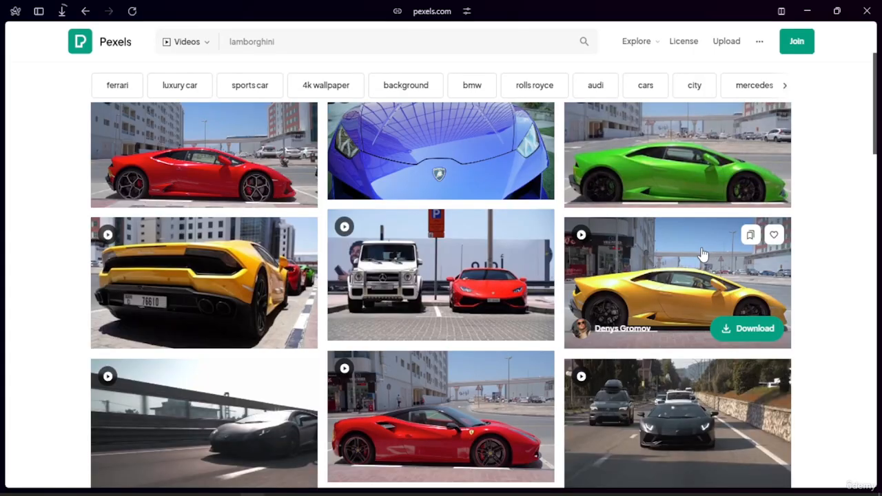
{"action": "scroll", "coordinate": [676, 248], "scroll_direction": "up", "scroll_amount": 1}
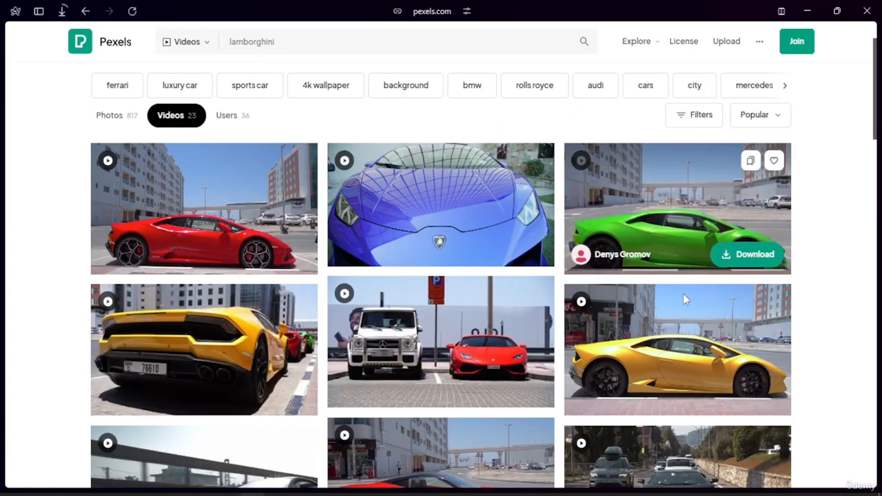
{"action": "left_click", "coordinate": [63, 11]}
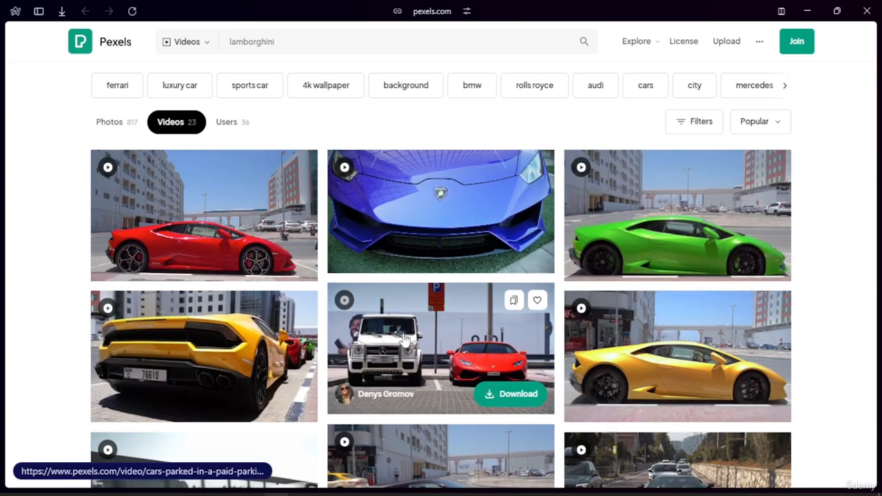
Step: Switch to Pixabay's transportation sound effects, preview and download the "Drone - Harmonic Hum" sound, and dismiss the thank-you pop-up
{"action": "mouse_move", "coordinate": [2, 140]}
{"action": "left_click", "coordinate": [37, 143]}
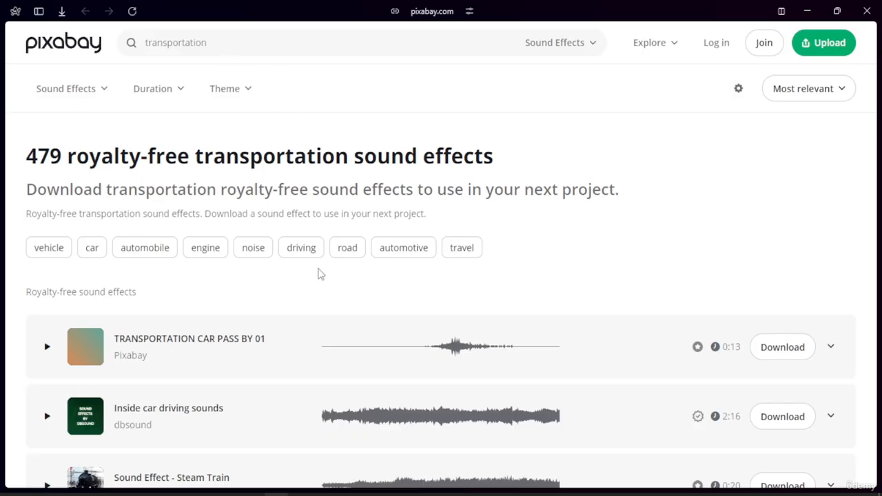
{"action": "scroll", "coordinate": [318, 274], "scroll_direction": "down", "scroll_amount": 8}
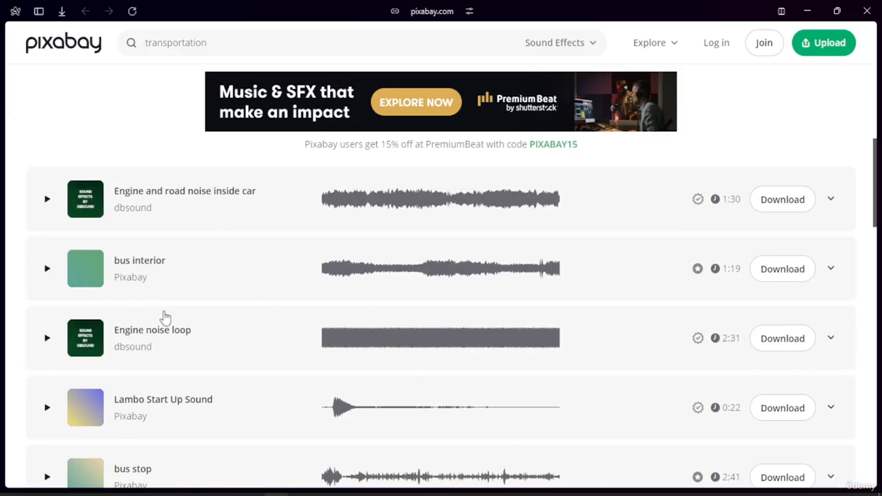
{"action": "scroll", "coordinate": [166, 318], "scroll_direction": "down", "scroll_amount": 8}
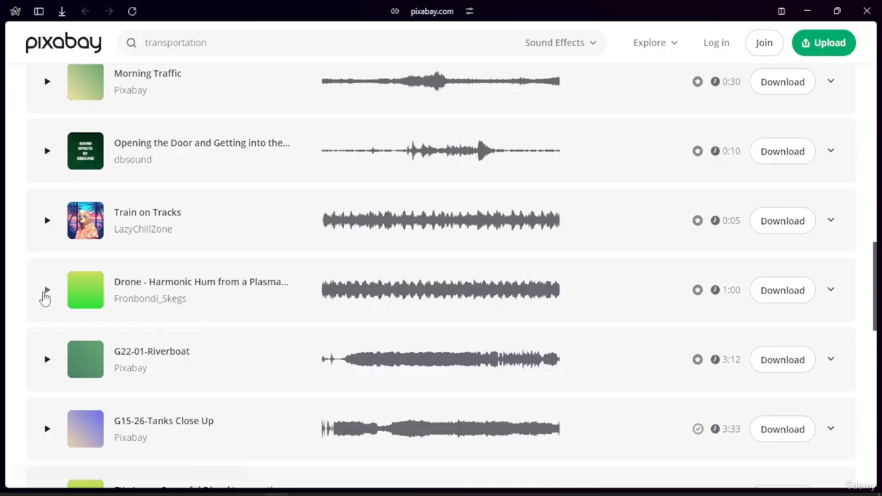
{"action": "left_click", "coordinate": [45, 295]}
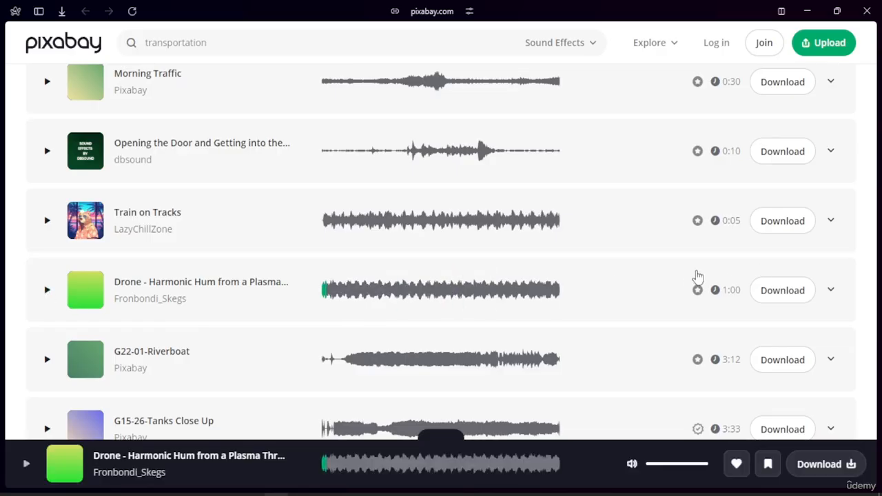
{"action": "left_click", "coordinate": [797, 289]}
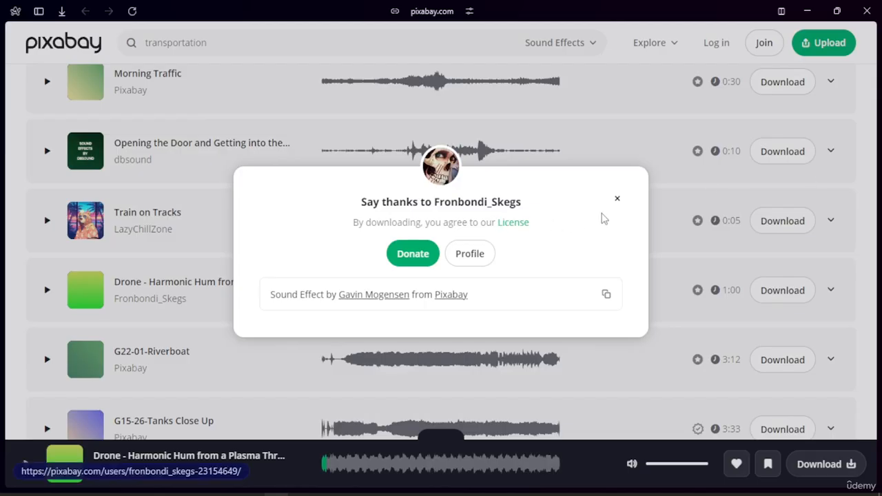
{"action": "left_click", "coordinate": [617, 198]}
Step: Replace the sound effects search term with "car" and run the search
{"action": "scroll", "coordinate": [411, 267], "scroll_direction": "down", "scroll_amount": 10}
{"action": "scroll", "coordinate": [412, 267], "scroll_direction": "up", "scroll_amount": 10}
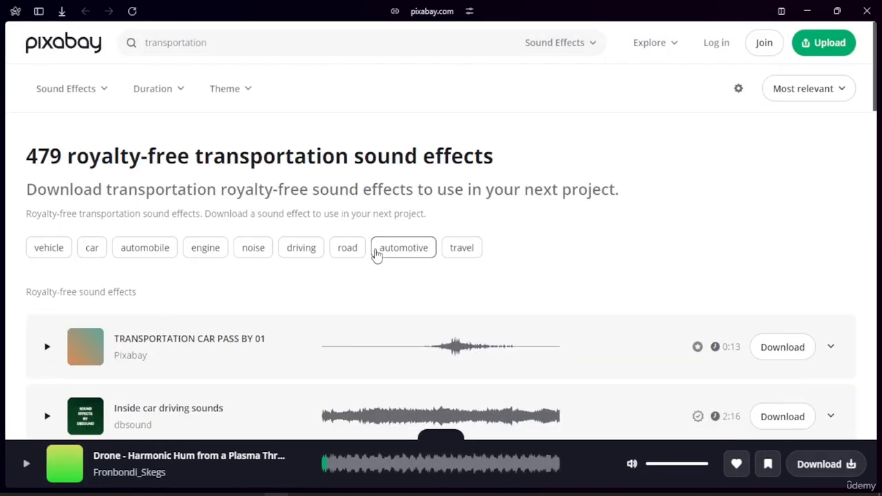
{"action": "left_click_drag", "start_coordinate": [221, 44], "coordinate": [114, 44]}
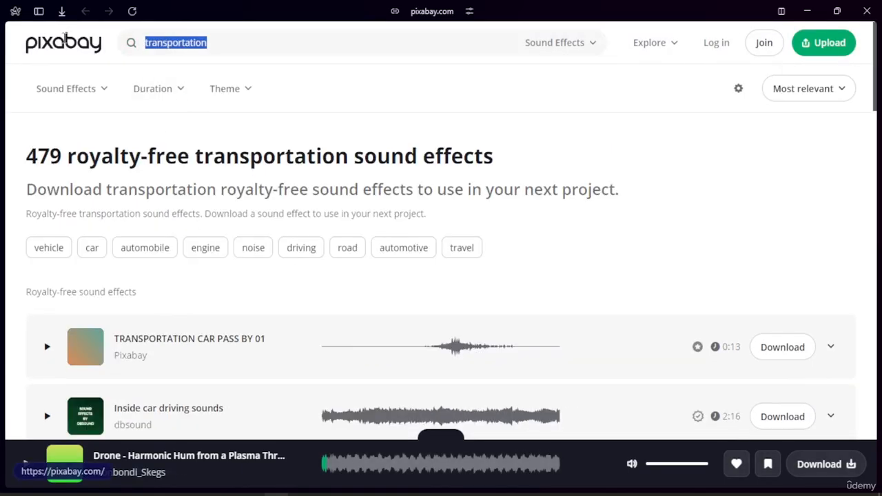
{"action": "type", "text": "car"}
{"action": "key", "text": "Return"}
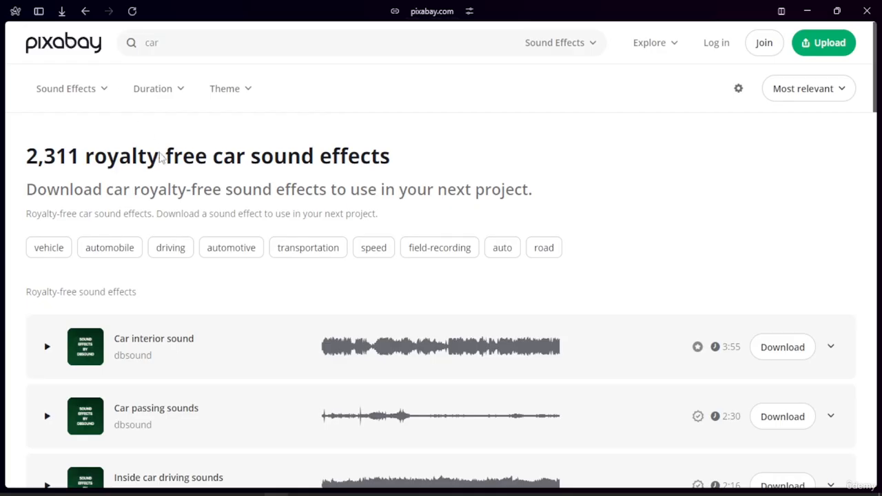
Step: Preview the "Car driving ambience" and "Inside Car Noise While Driving" sound effects, pausing the playback after listening
{"action": "scroll", "coordinate": [76, 402], "scroll_direction": "down", "scroll_amount": 1}
{"action": "scroll", "coordinate": [103, 355], "scroll_direction": "down", "scroll_amount": 1}
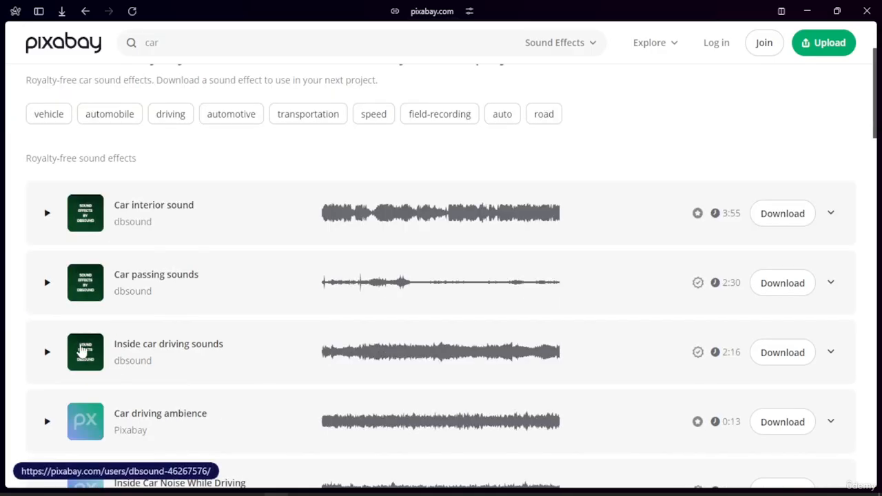
{"action": "scroll", "coordinate": [112, 367], "scroll_direction": "down", "scroll_amount": 1}
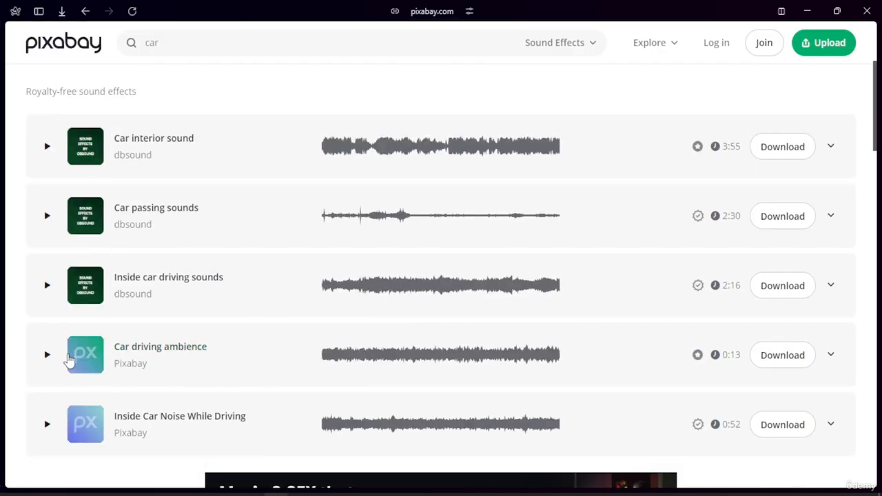
{"action": "left_click", "coordinate": [47, 356]}
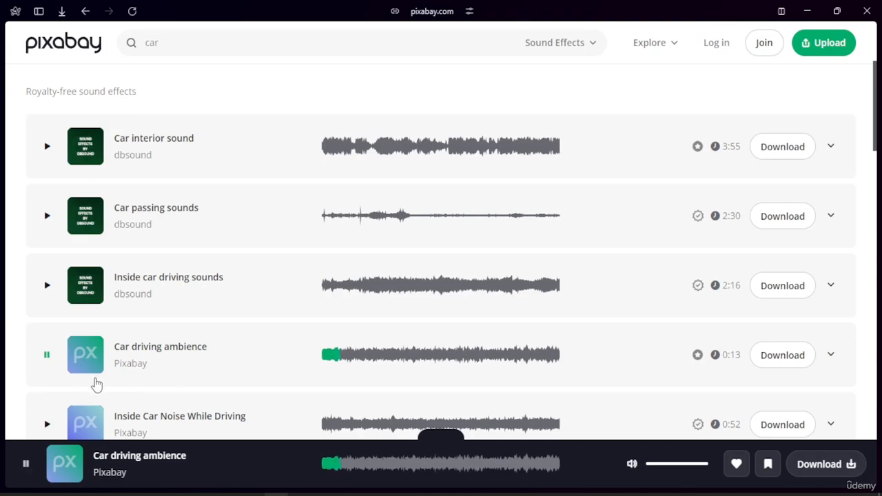
{"action": "scroll", "coordinate": [97, 385], "scroll_direction": "down", "scroll_amount": 1}
{"action": "left_click", "coordinate": [46, 360]}
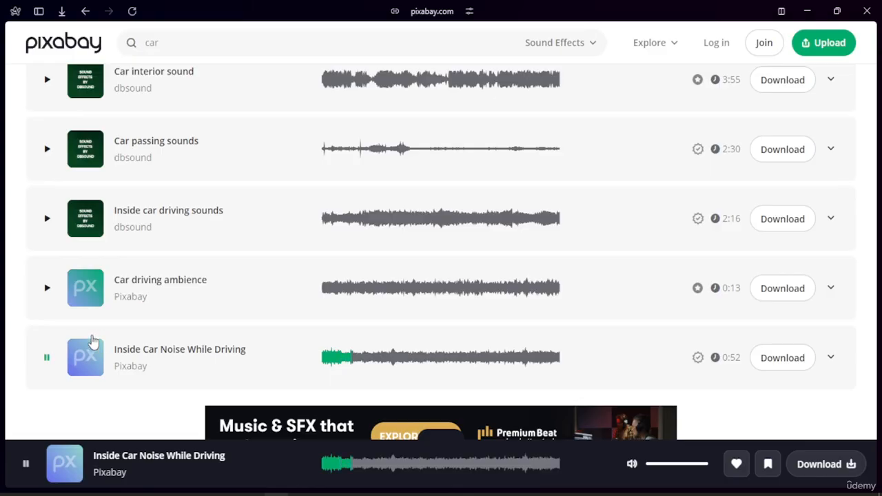
{"action": "left_click", "coordinate": [44, 365]}
Step: Preview the "Car Horns", "car horn" and "Car Crash Edit Two" sound effects further down the car results
{"action": "scroll", "coordinate": [69, 355], "scroll_direction": "down", "scroll_amount": 3}
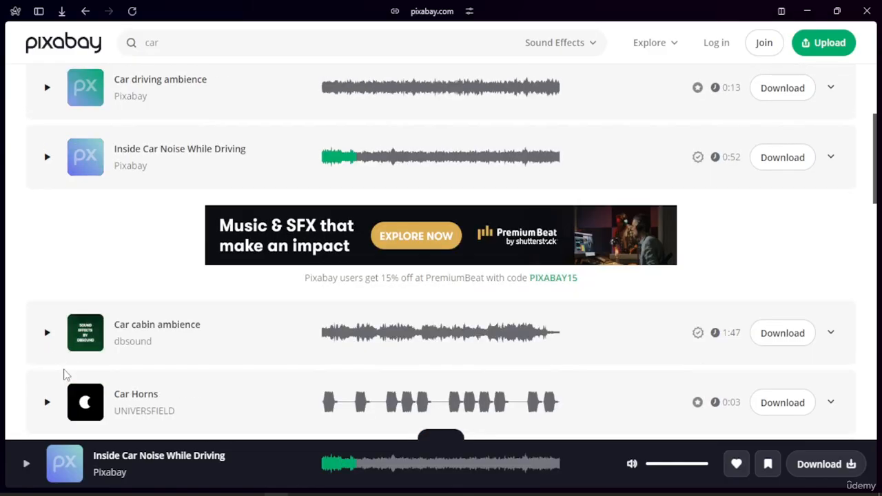
{"action": "scroll", "coordinate": [59, 358], "scroll_direction": "down", "scroll_amount": 1}
{"action": "left_click", "coordinate": [47, 335]}
{"action": "scroll", "coordinate": [27, 330], "scroll_direction": "down", "scroll_amount": 1}
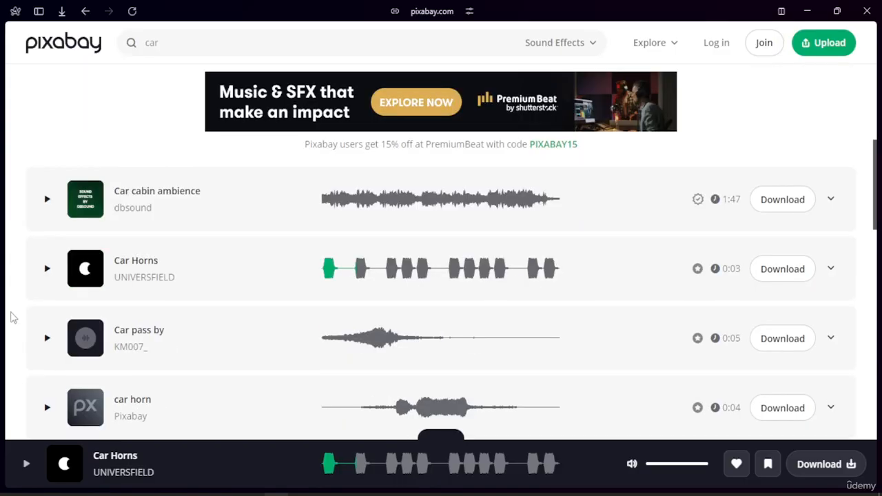
{"action": "scroll", "coordinate": [42, 331], "scroll_direction": "down", "scroll_amount": 1}
{"action": "left_click", "coordinate": [55, 343]}
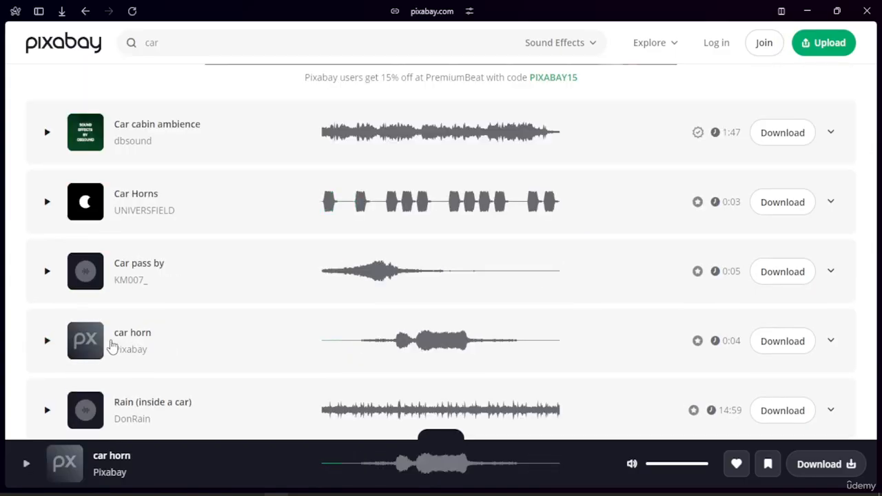
{"action": "scroll", "coordinate": [110, 347], "scroll_direction": "down", "scroll_amount": 2}
{"action": "left_click", "coordinate": [45, 350]}
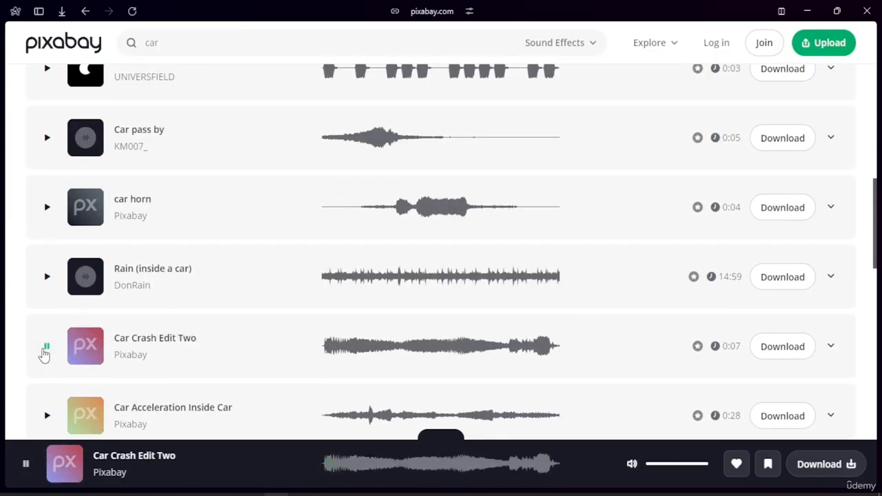
{"action": "scroll", "coordinate": [43, 353], "scroll_direction": "down", "scroll_amount": 2}
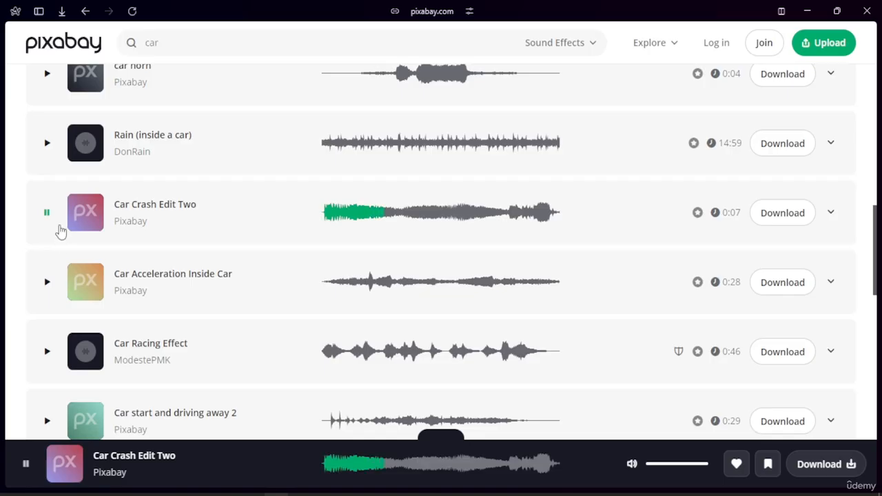
Step: Pause the "Car Crash Edit Two" sound and preview the "car sound effect" track further down the results
{"action": "left_click", "coordinate": [55, 222]}
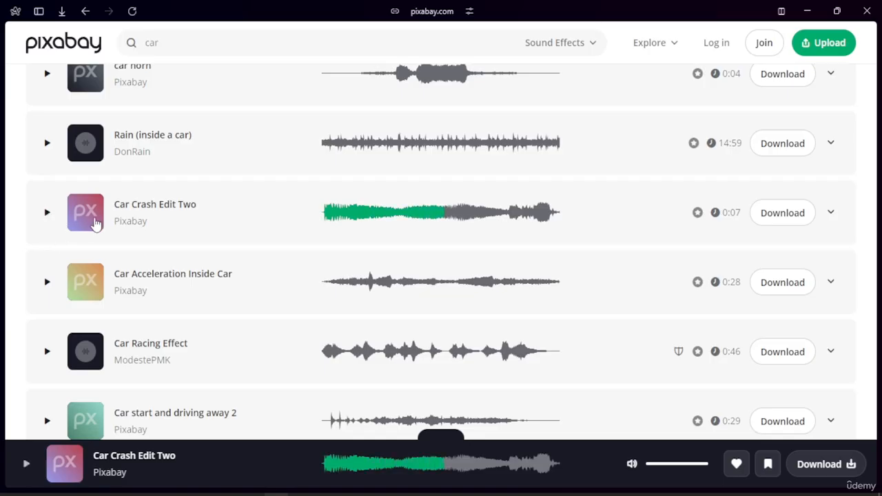
{"action": "scroll", "coordinate": [92, 227], "scroll_direction": "down", "scroll_amount": 3}
{"action": "scroll", "coordinate": [88, 230], "scroll_direction": "down", "scroll_amount": 1}
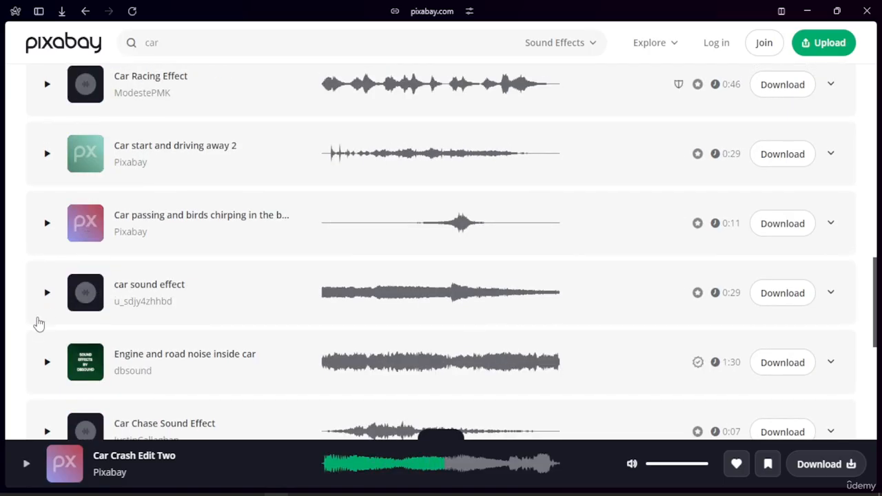
{"action": "left_click", "coordinate": [46, 293]}
Step: Extend the sound effects search to "car music", correcting the misspelled term, and run the search
{"action": "scroll", "coordinate": [246, 218], "scroll_direction": "up", "scroll_amount": 15}
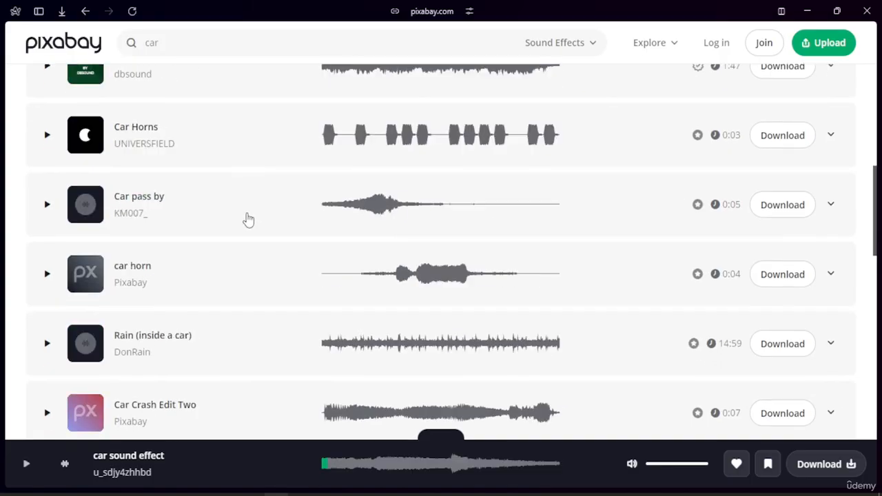
{"action": "left_click", "coordinate": [204, 53]}
{"action": "type", "text": "musicc"}
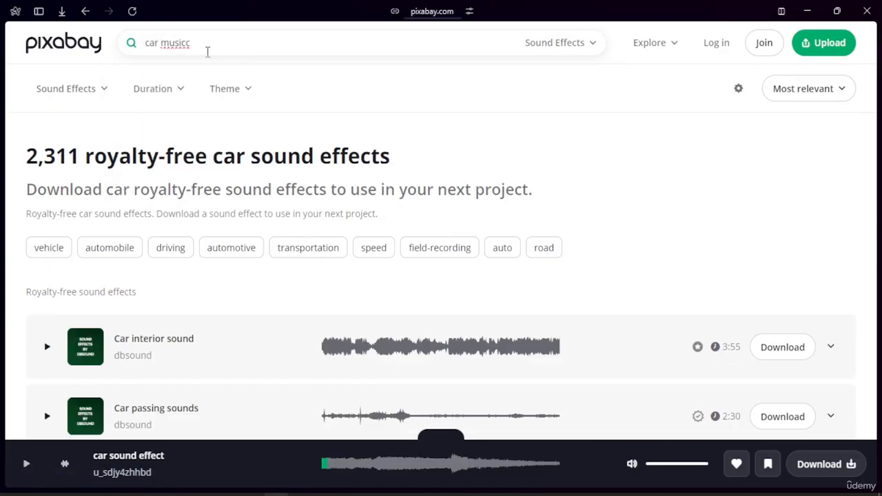
{"action": "key", "text": "Return"}
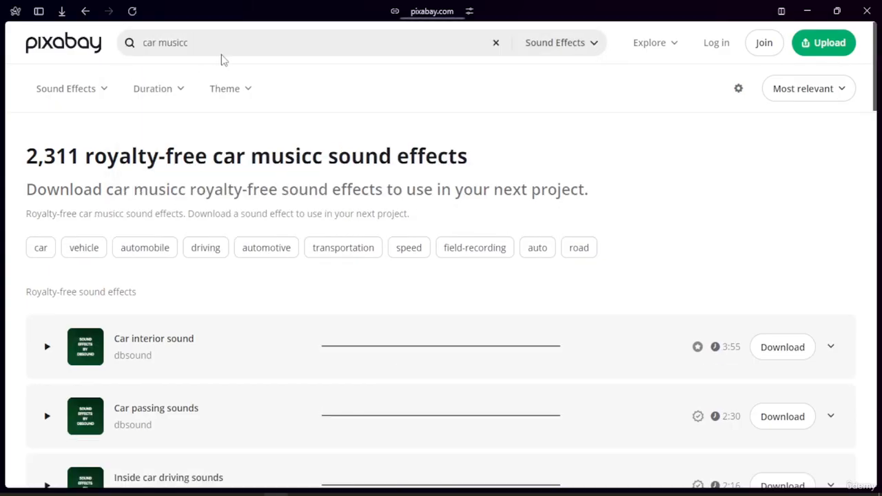
{"action": "left_click", "coordinate": [292, 43]}
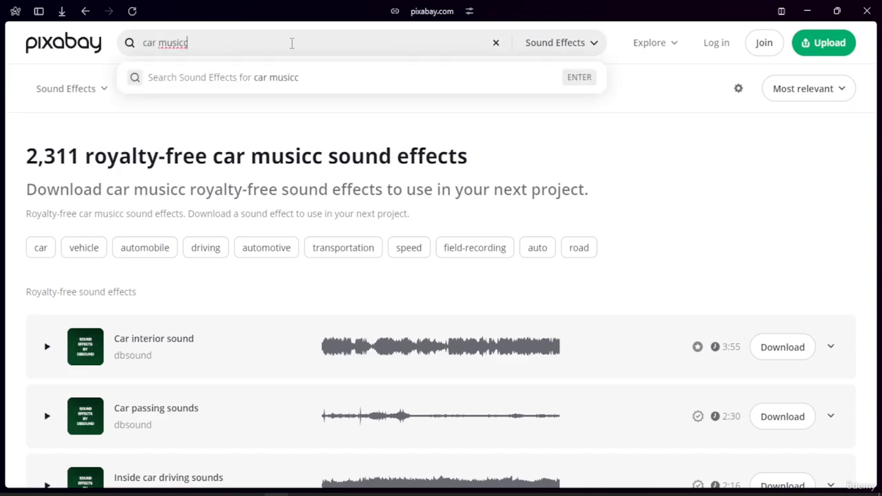
{"action": "left_click", "coordinate": [487, 80]}
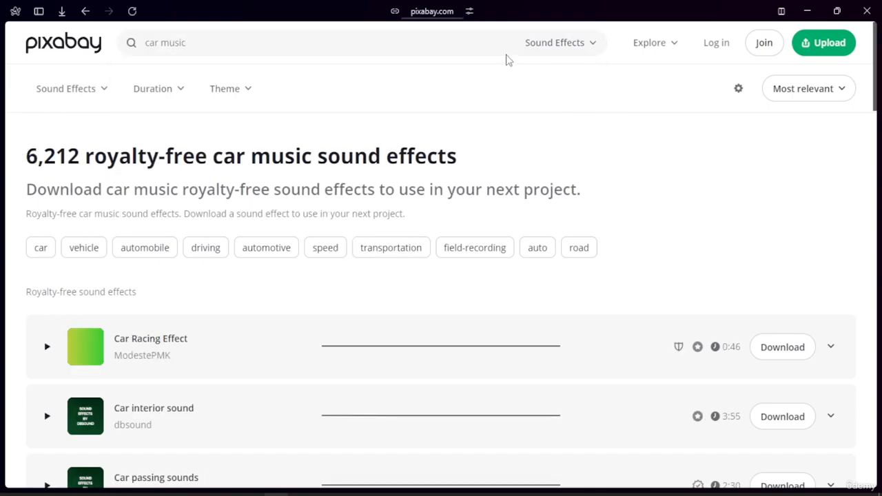
Step: Preview the "Car Racing Effect" sound, pause it, and download it
{"action": "left_click", "coordinate": [46, 352]}
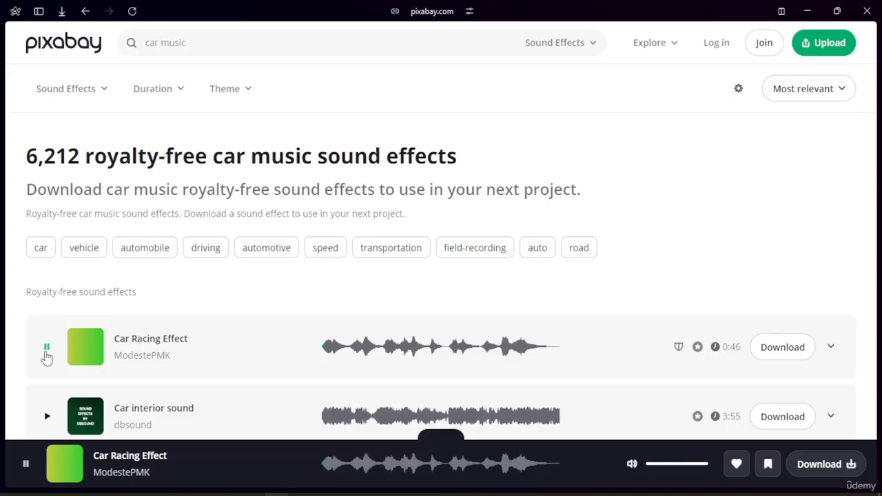
{"action": "left_click", "coordinate": [47, 356]}
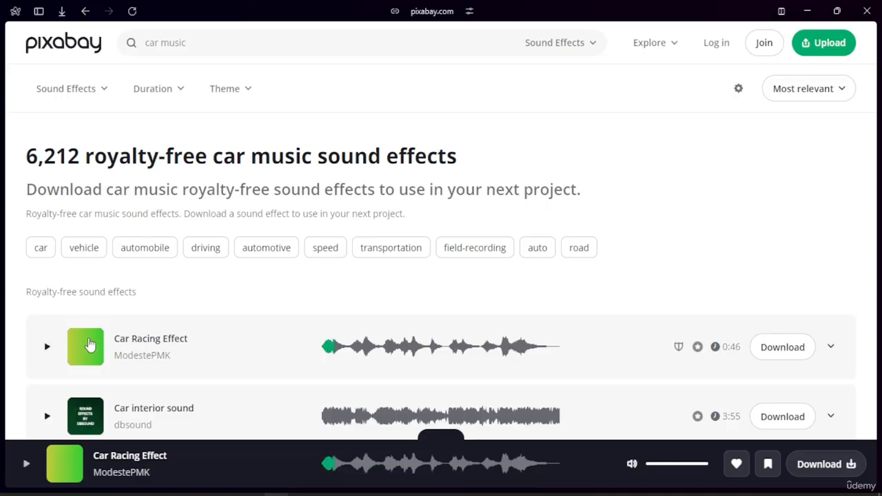
{"action": "scroll", "coordinate": [191, 252], "scroll_direction": "down", "scroll_amount": 2}
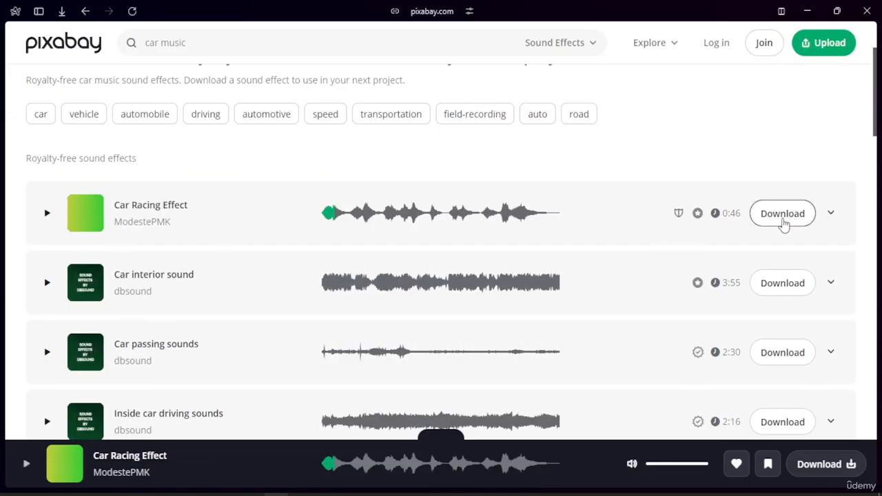
{"action": "left_click", "coordinate": [782, 213]}
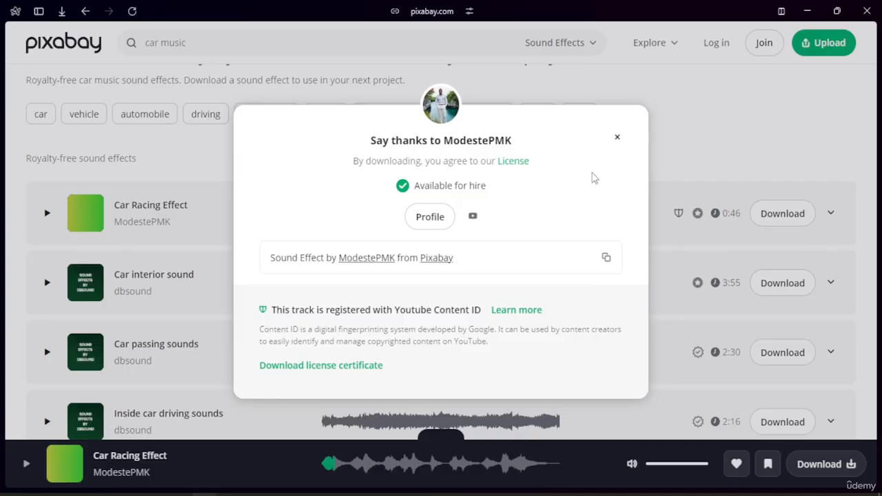
Step: Switch to CapCut, create a new project, and name it "fast transition"
{"action": "left_click", "coordinate": [255, 494]}
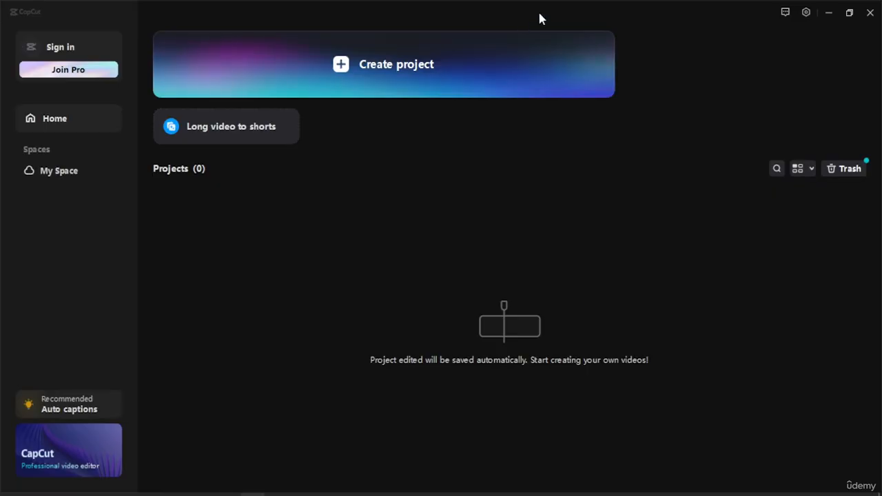
{"action": "left_click", "coordinate": [391, 77]}
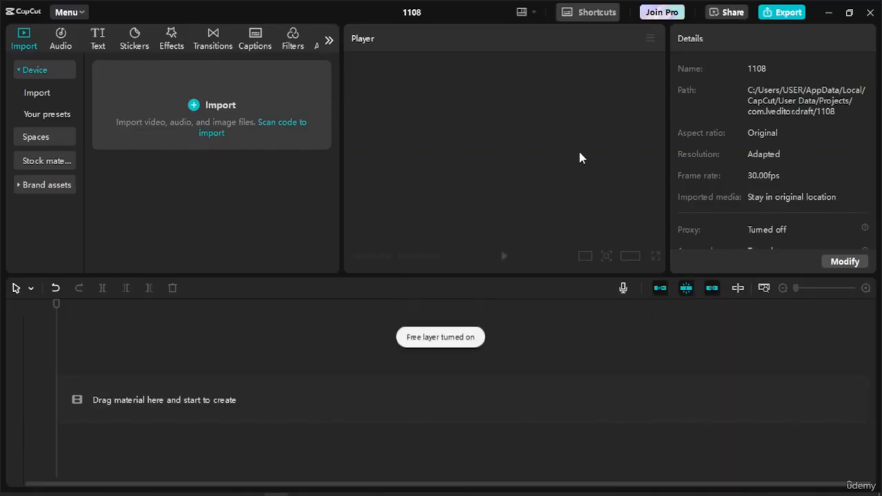
{"action": "left_click", "coordinate": [420, 12]}
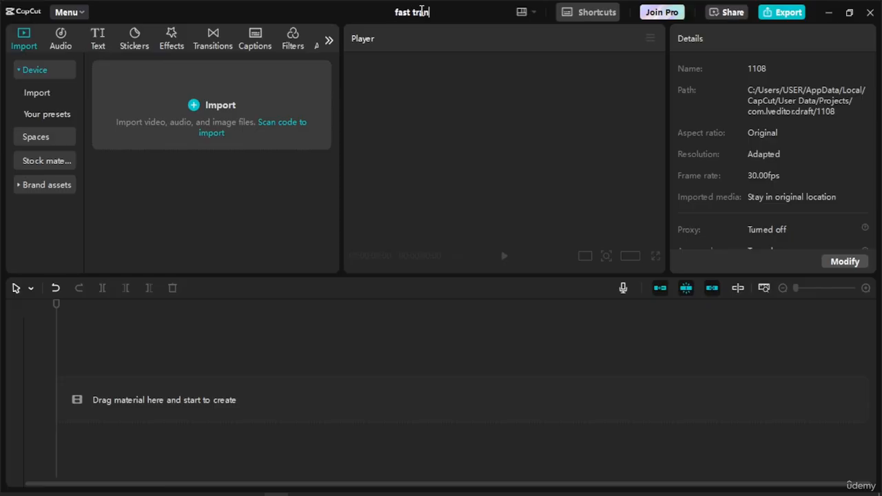
{"action": "type", "text": "fast transition"}
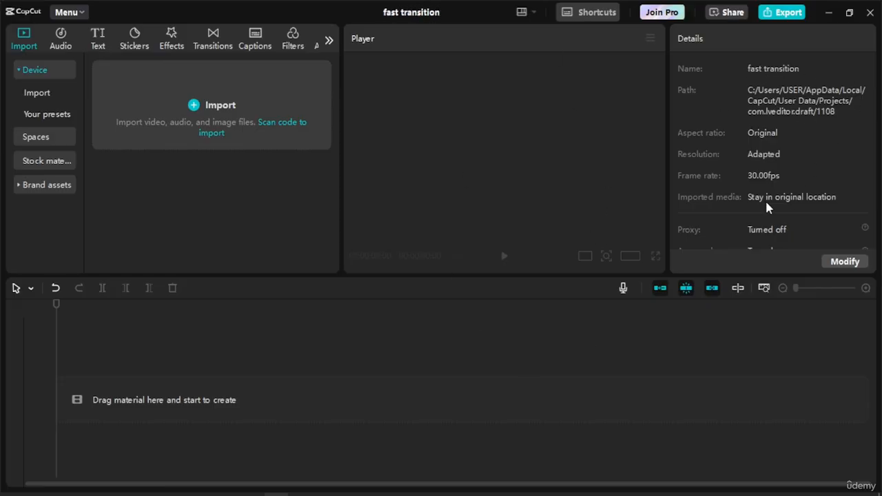
Step: Import all of today's downloaded car videos and MP3 sounds from the Downloads folder into the project
{"action": "left_click", "coordinate": [179, 102]}
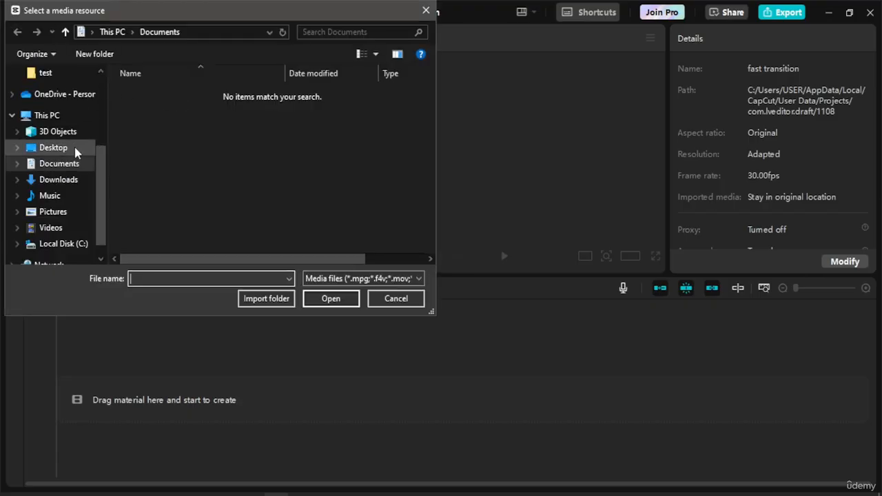
{"action": "left_click", "coordinate": [56, 179]}
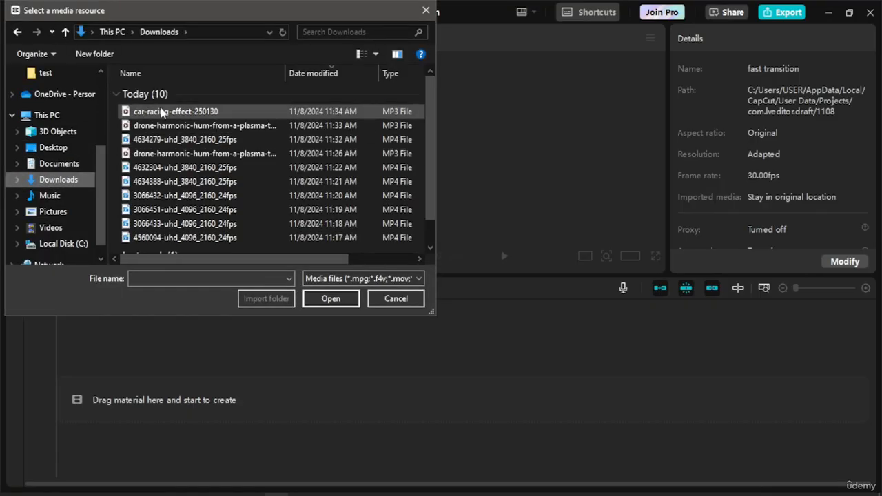
{"action": "scroll", "coordinate": [159, 153], "scroll_direction": "down", "scroll_amount": 2}
{"action": "scroll", "coordinate": [129, 135], "scroll_direction": "up", "scroll_amount": 2}
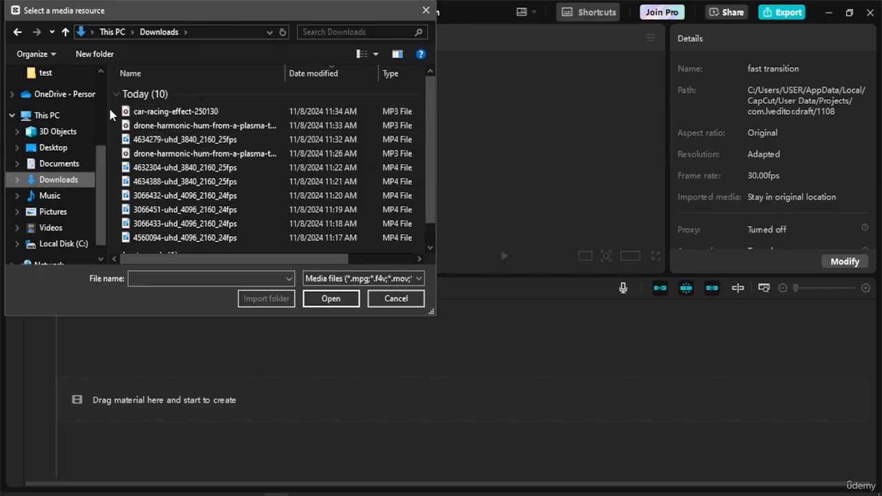
{"action": "left_click_drag", "start_coordinate": [111, 108], "coordinate": [185, 237]}
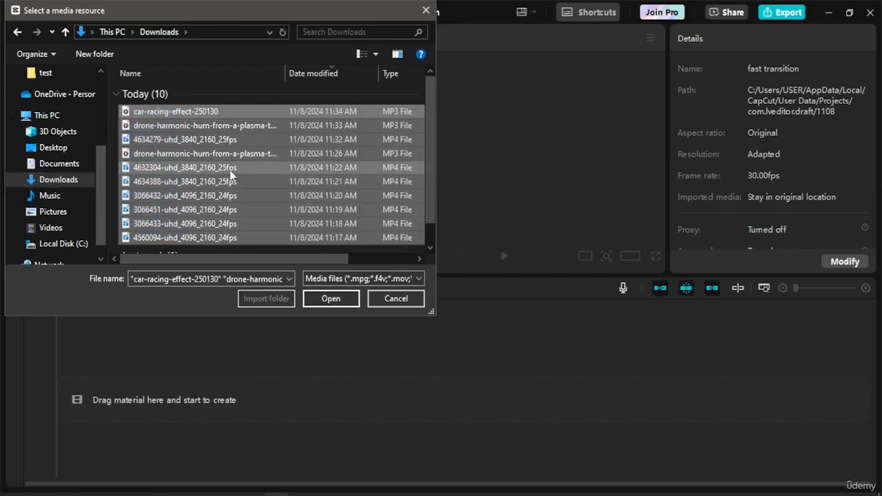
{"action": "scroll", "coordinate": [230, 172], "scroll_direction": "down", "scroll_amount": 2}
{"action": "scroll", "coordinate": [230, 172], "scroll_direction": "up", "scroll_amount": 2}
{"action": "left_click", "coordinate": [345, 296]}
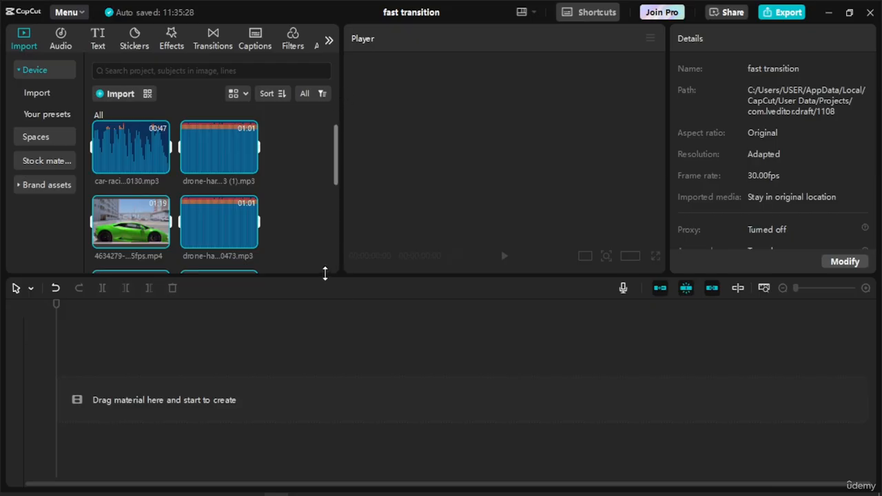
Step: Enlarge the media area above the timeline and look through the imported clips and sounds
{"action": "left_click_drag", "start_coordinate": [313, 274], "coordinate": [313, 318]}
{"action": "scroll", "coordinate": [268, 216], "scroll_direction": "down", "scroll_amount": 1}
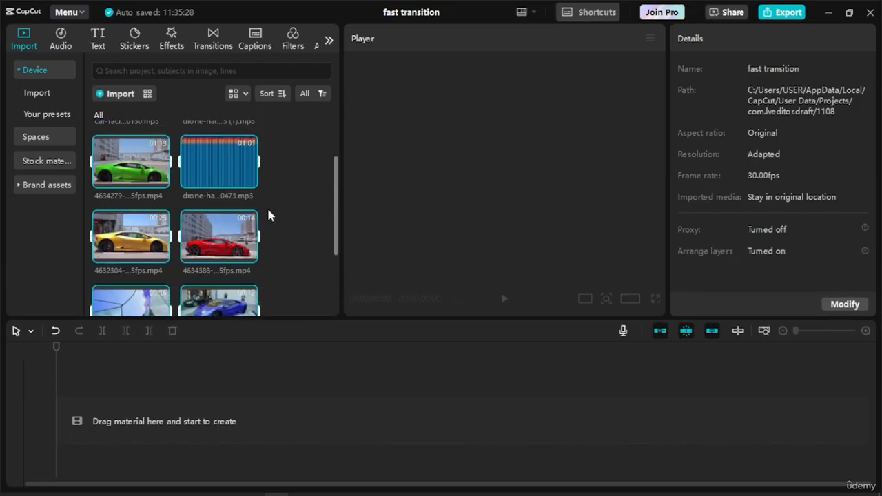
{"action": "scroll", "coordinate": [268, 216], "scroll_direction": "down", "scroll_amount": 3}
{"action": "scroll", "coordinate": [297, 188], "scroll_direction": "up", "scroll_amount": 4}
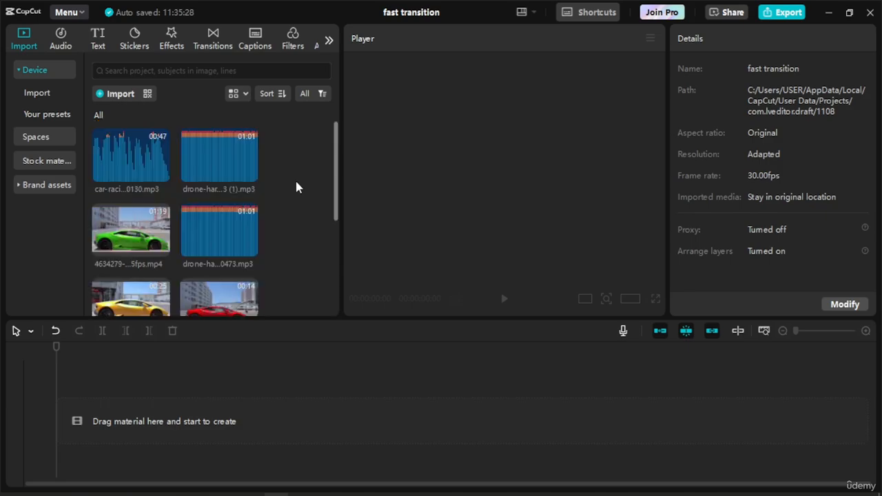
Step: Preview the drone harmonic hum audio ending in "(1).mp3" and place it at the start of the timeline
{"action": "left_click", "coordinate": [212, 156]}
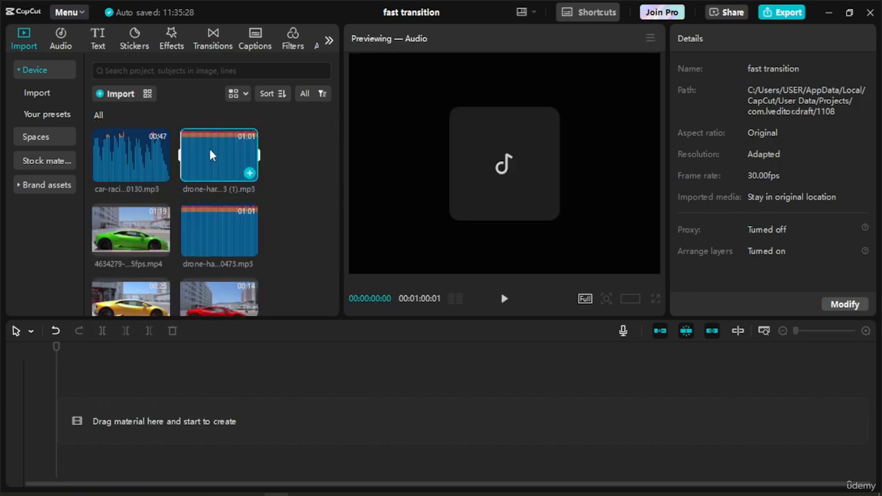
{"action": "left_click", "coordinate": [505, 300]}
{"action": "left_click", "coordinate": [505, 303]}
{"action": "left_click_drag", "start_coordinate": [220, 163], "coordinate": [130, 448]}
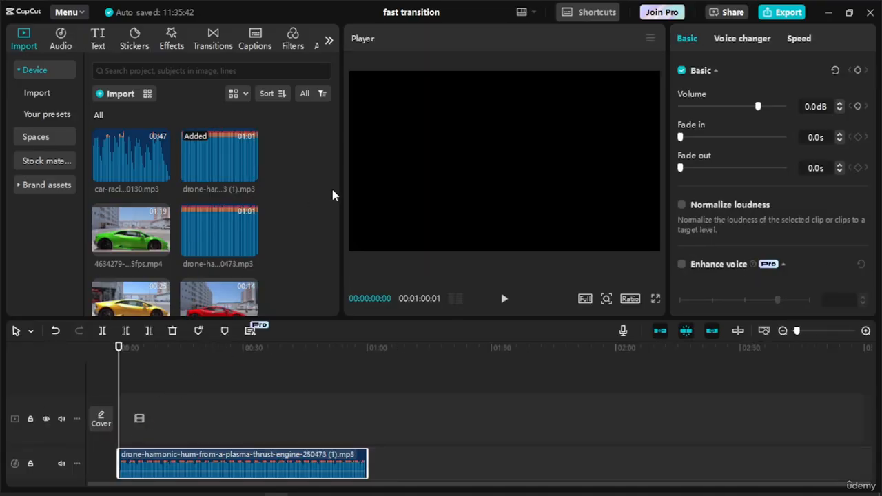
Step: Place the 3066432 blue car headlight clip at the start of the video track and play it for about four seconds
{"action": "scroll", "coordinate": [332, 195], "scroll_direction": "down", "scroll_amount": 5}
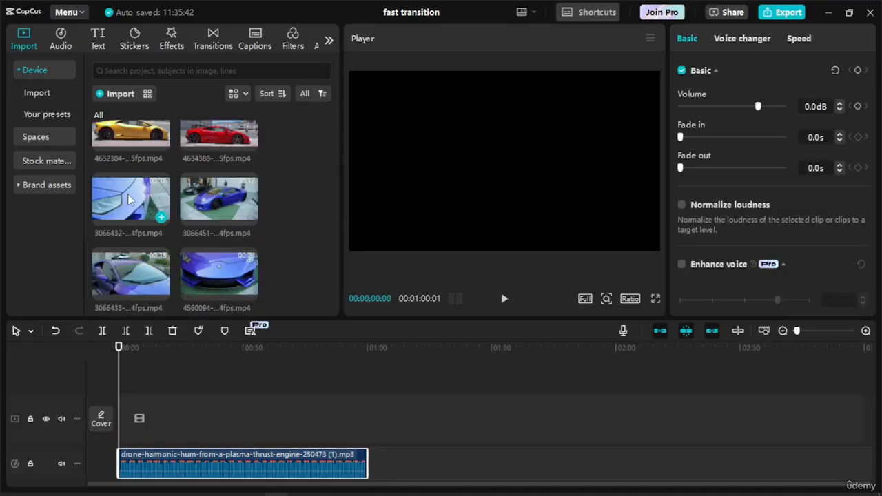
{"action": "left_click_drag", "start_coordinate": [132, 200], "coordinate": [126, 419]}
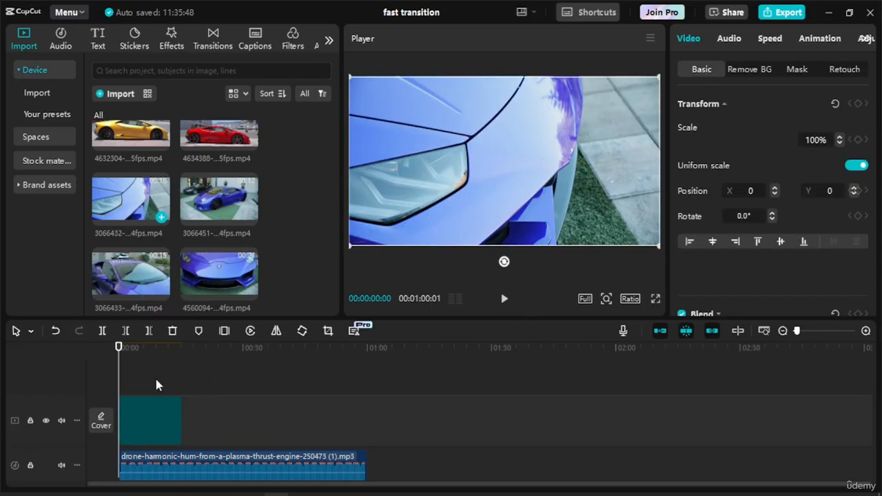
{"action": "left_click", "coordinate": [504, 298]}
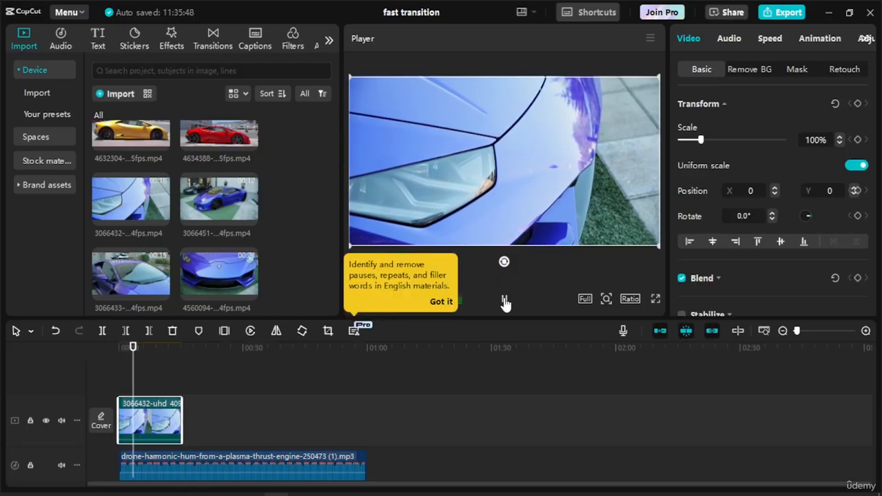
{"action": "left_click", "coordinate": [504, 302]}
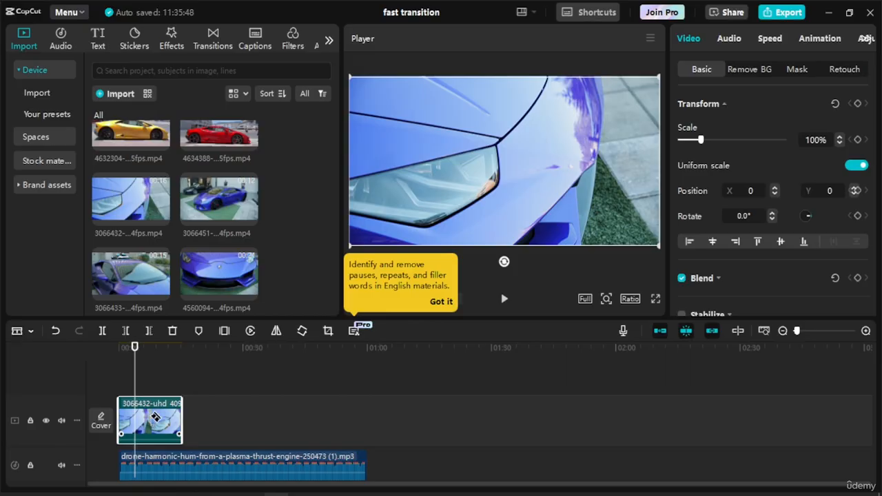
Step: Split the headlight clip at the playhead, delete its second part, and play the timeline from the beginning
{"action": "left_click", "coordinate": [137, 422]}
{"action": "key", "text": "a"}
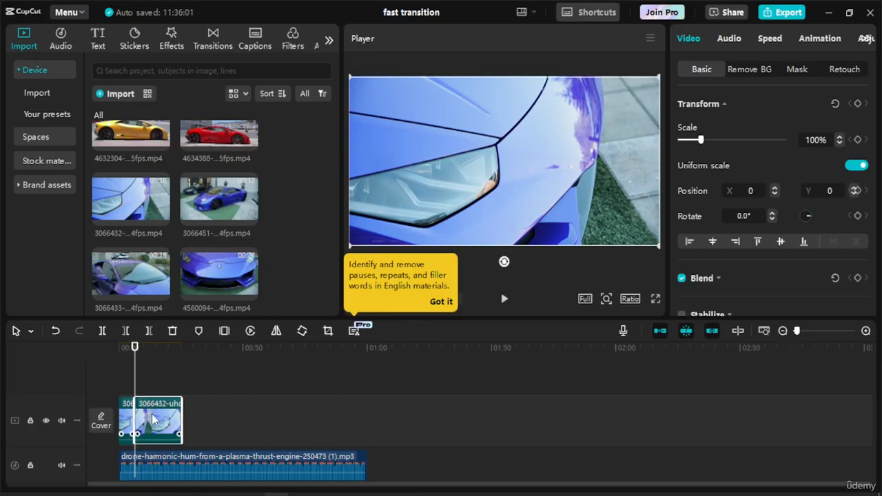
{"action": "key", "text": "Delete"}
{"action": "left_click_drag", "start_coordinate": [136, 348], "coordinate": [93, 343]}
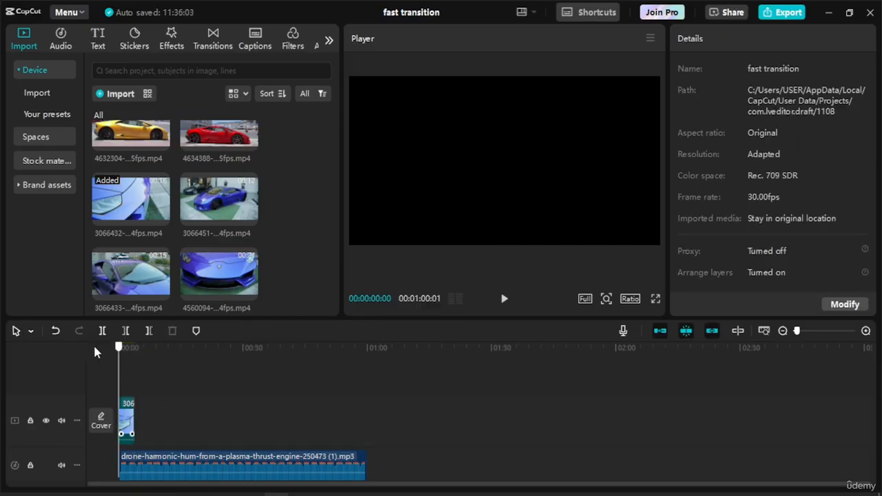
{"action": "key", "text": "space"}
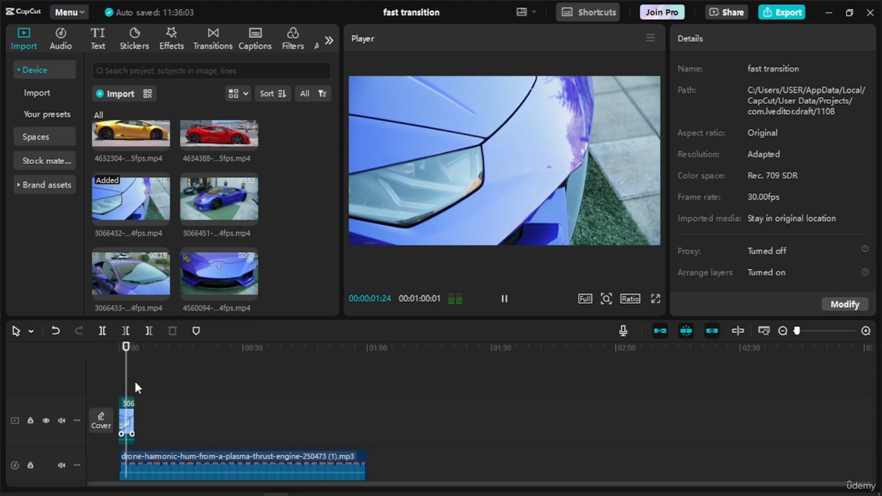
Step: Select the trimmed headlight clip, return the playhead to the start, and open the clip's speed settings
{"action": "left_click", "coordinate": [128, 417]}
{"action": "left_click_drag", "start_coordinate": [136, 363], "coordinate": [119, 360]}
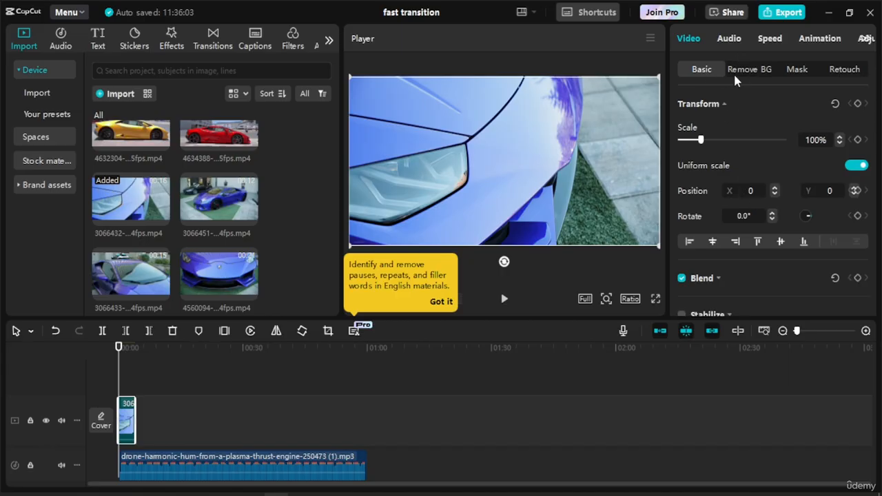
{"action": "left_click", "coordinate": [771, 39]}
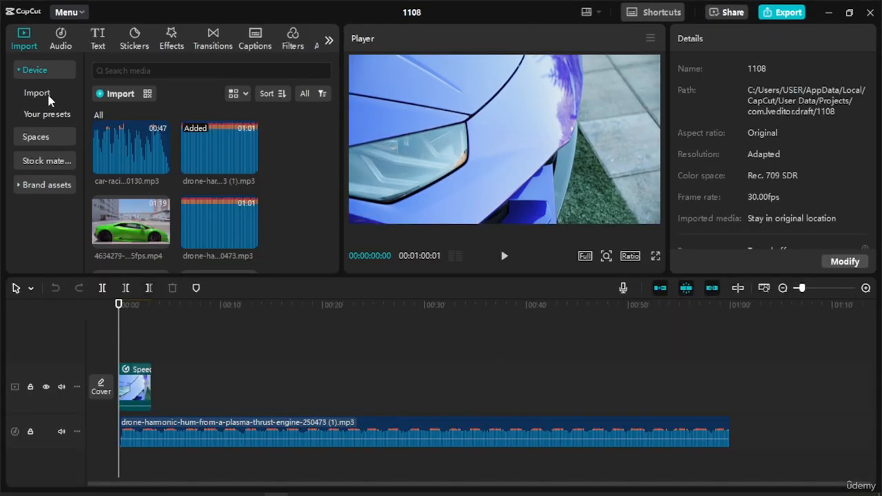
Step: Find the trending six-second black clip in the stock materials and add it right after the headlight clip
{"action": "left_click", "coordinate": [46, 138]}
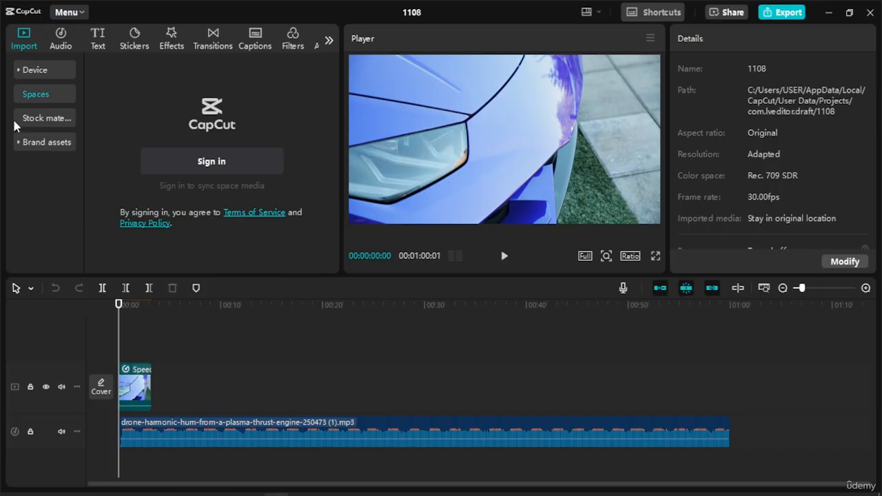
{"action": "left_click", "coordinate": [30, 120]}
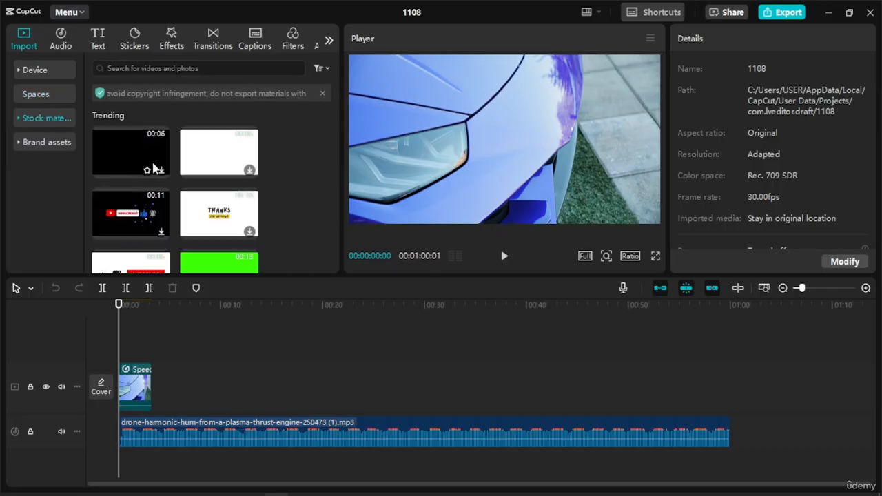
{"action": "left_click_drag", "start_coordinate": [196, 282], "coordinate": [153, 375]}
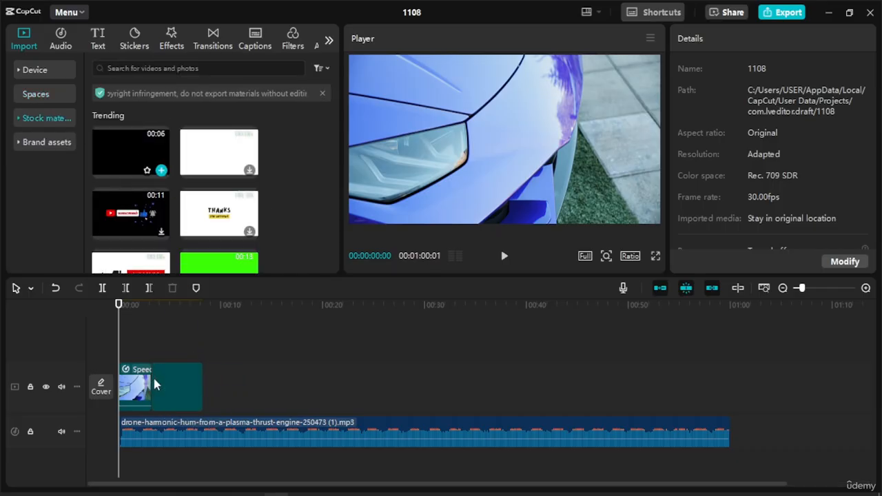
Step: Play and scrub through the cut between the headlight clip and the black clip to judge the black clip's length
{"action": "left_click", "coordinate": [144, 305]}
{"action": "left_click_drag", "start_coordinate": [145, 307], "coordinate": [172, 317]}
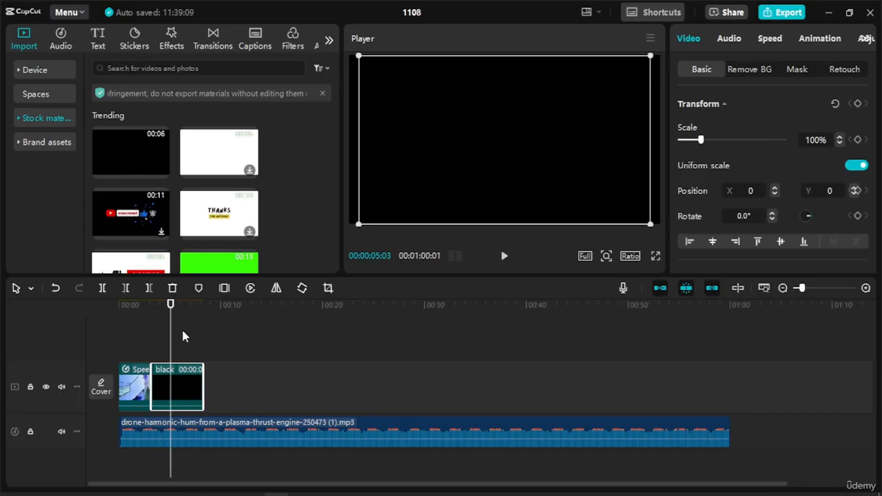
{"action": "left_click", "coordinate": [145, 315]}
{"action": "key", "text": "space"}
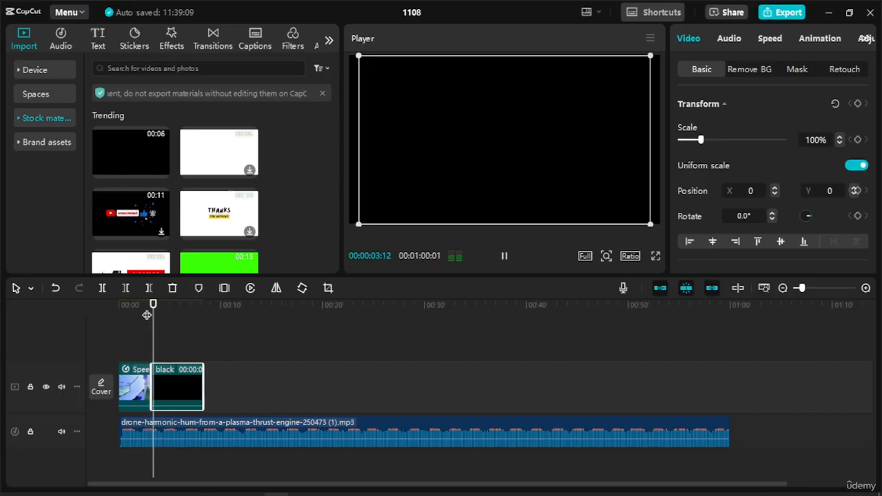
{"action": "key", "text": "space"}
{"action": "left_click", "coordinate": [126, 315]}
{"action": "key", "text": "space"}
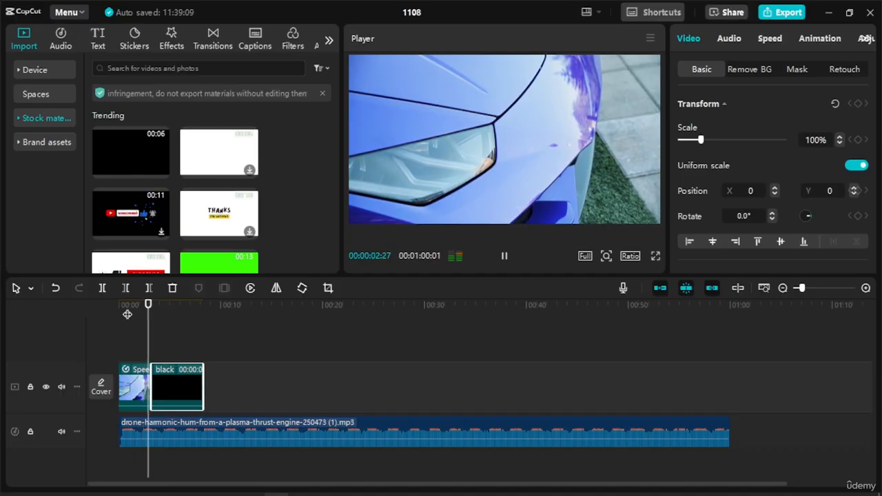
{"action": "key", "text": "space"}
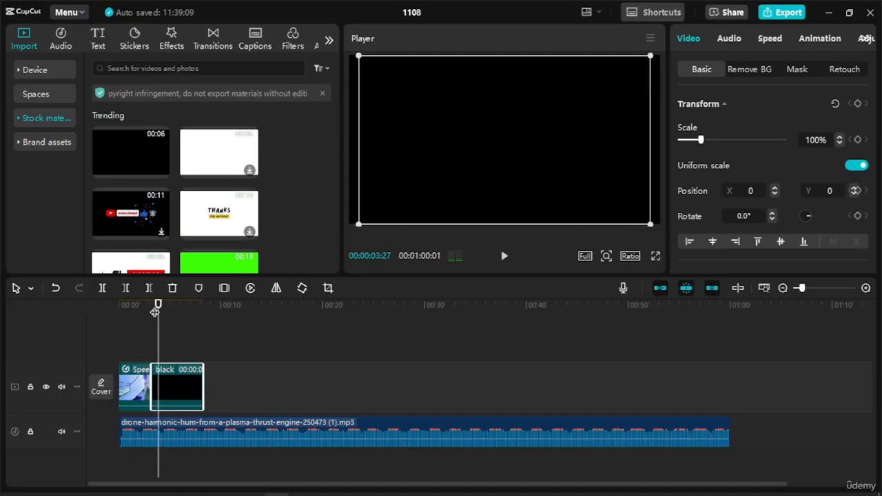
{"action": "left_click", "coordinate": [153, 313]}
{"action": "left_click_drag", "start_coordinate": [153, 314], "coordinate": [167, 313]}
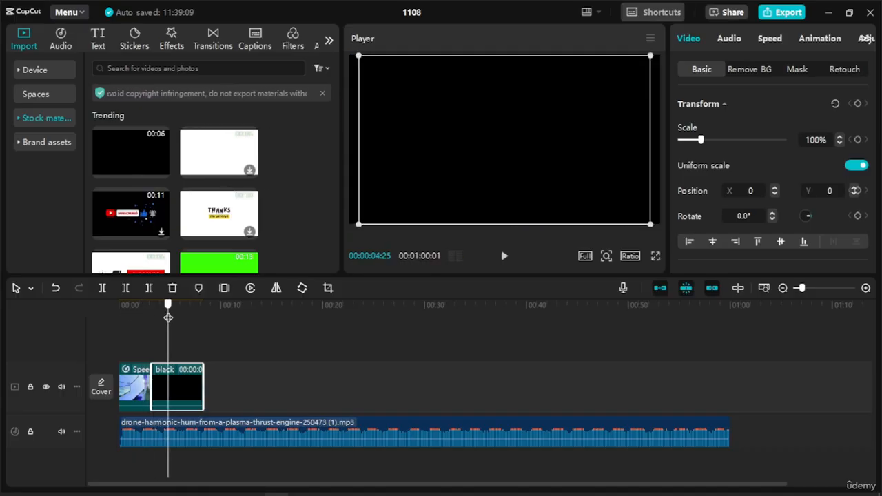
Step: Trim the end of the black clip to about 00:00:05:04 and return the playhead to the clip's start
{"action": "left_click_drag", "start_coordinate": [203, 386], "coordinate": [167, 385]}
{"action": "left_click", "coordinate": [152, 307]}
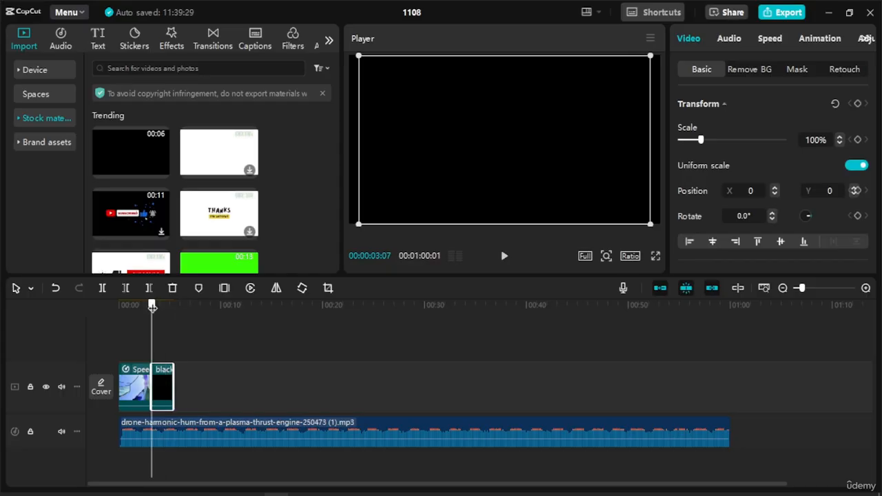
{"action": "key", "text": "space"}
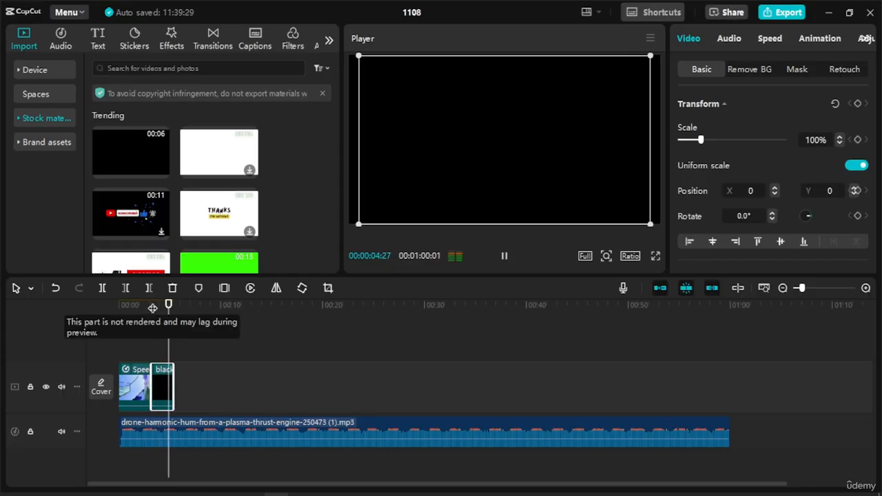
{"action": "key", "text": "space"}
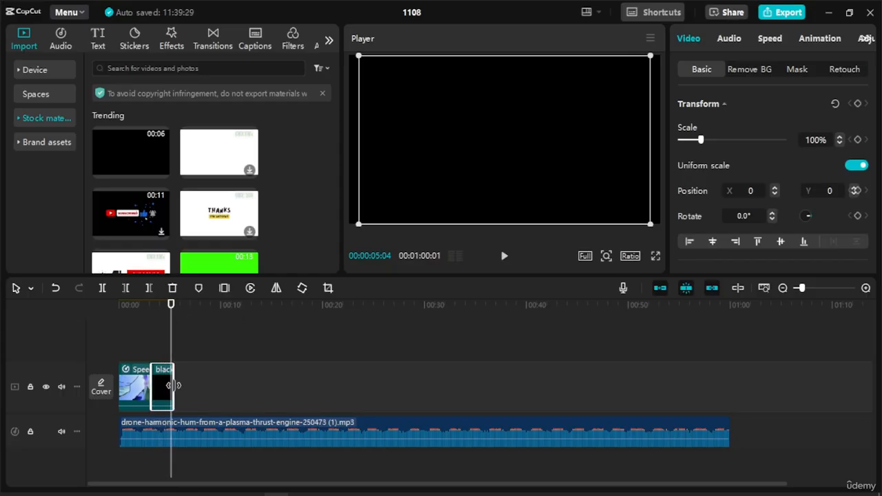
{"action": "left_click_drag", "start_coordinate": [172, 386], "coordinate": [171, 386]}
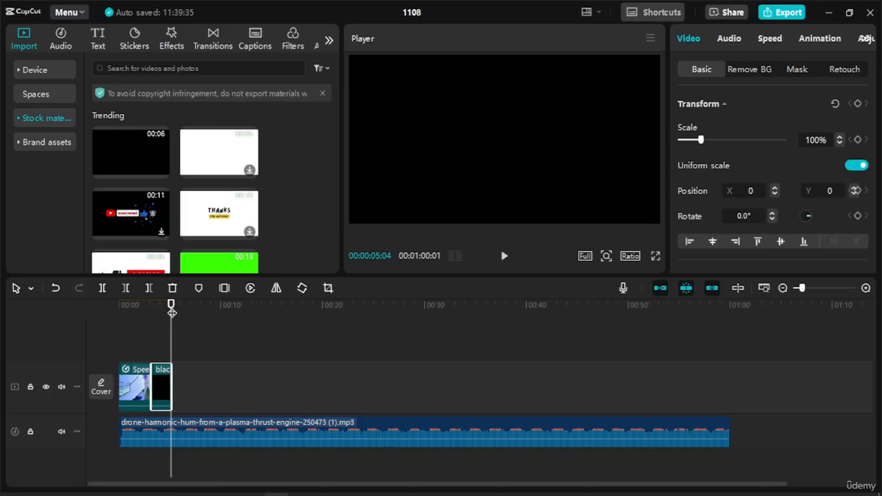
{"action": "left_click_drag", "start_coordinate": [172, 312], "coordinate": [153, 327]}
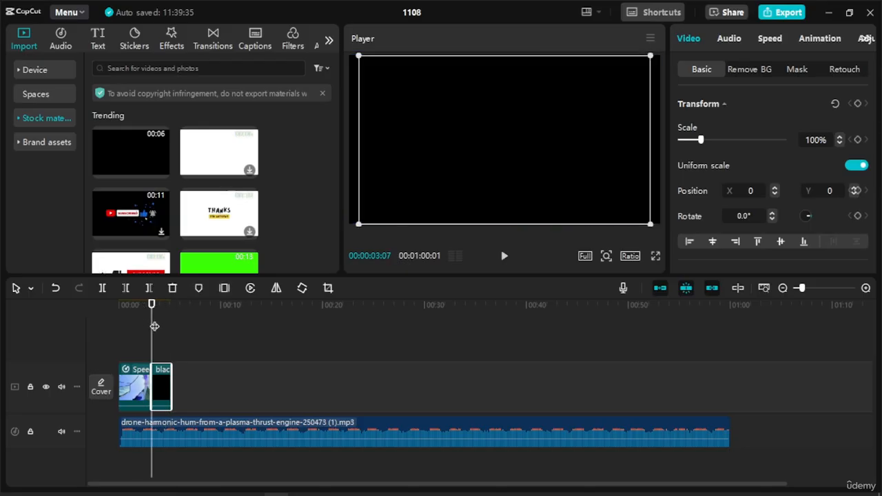
Step: Preview the imported car-racing-effect-250130.mp3 audio and place it near the timeline start on a new track below the drone hum
{"action": "left_click", "coordinate": [35, 70]}
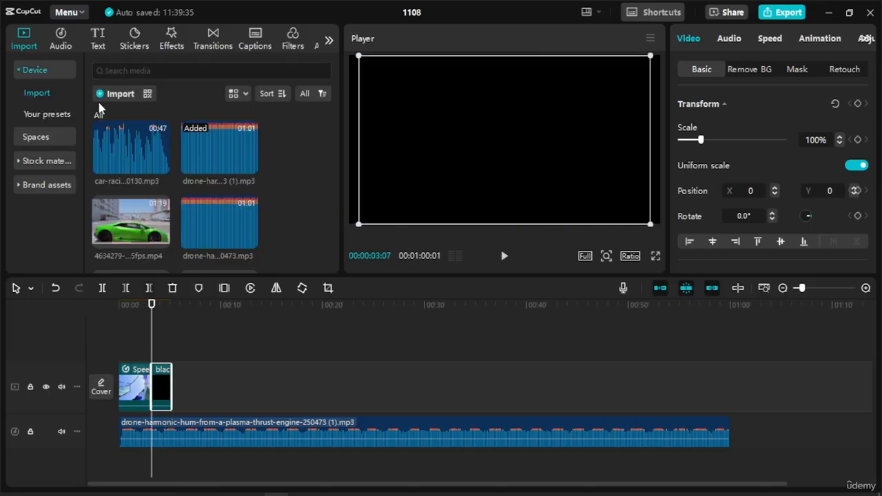
{"action": "left_click", "coordinate": [124, 152]}
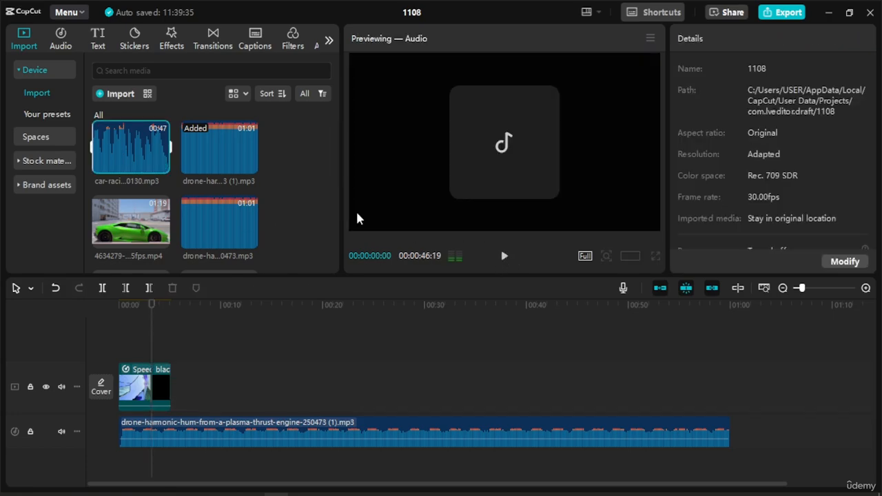
{"action": "left_click_drag", "start_coordinate": [120, 158], "coordinate": [122, 473]}
{"action": "left_click", "coordinate": [185, 446]}
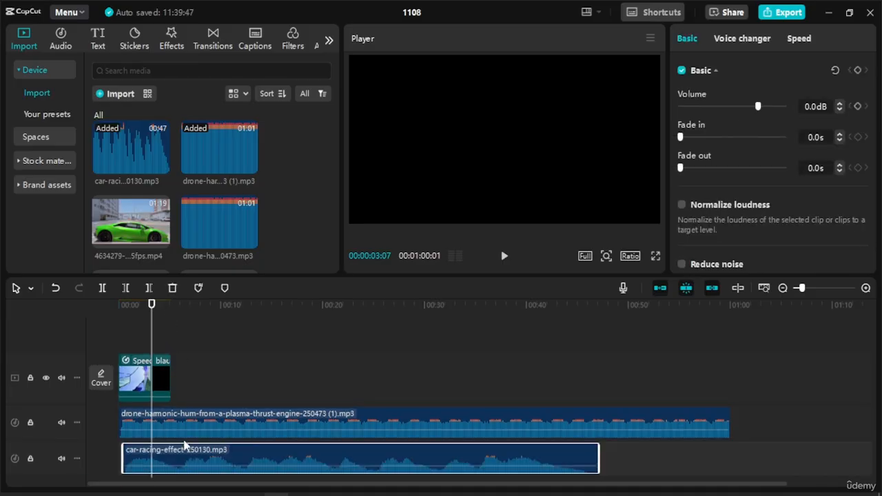
Step: Mute the drone hum track and listen to the car racing effect from the start up to about 18 seconds
{"action": "left_click", "coordinate": [61, 422]}
{"action": "left_click_drag", "start_coordinate": [151, 304], "coordinate": [118, 311]}
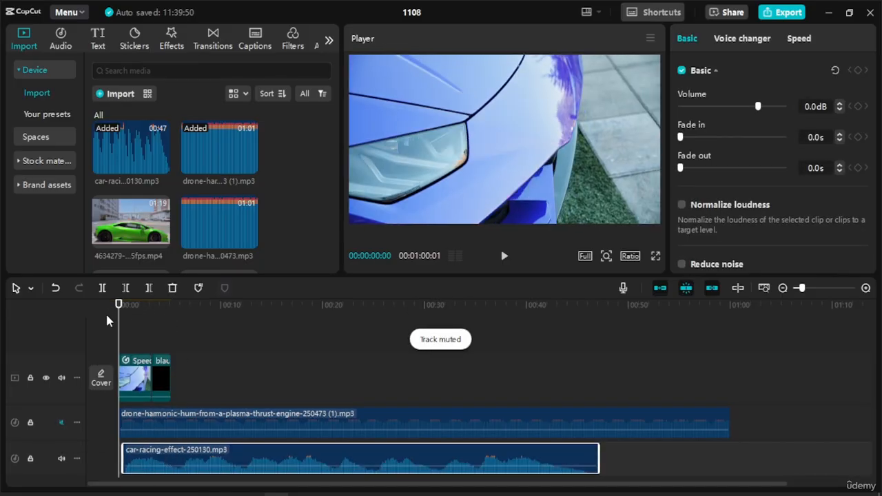
{"action": "key", "text": "space"}
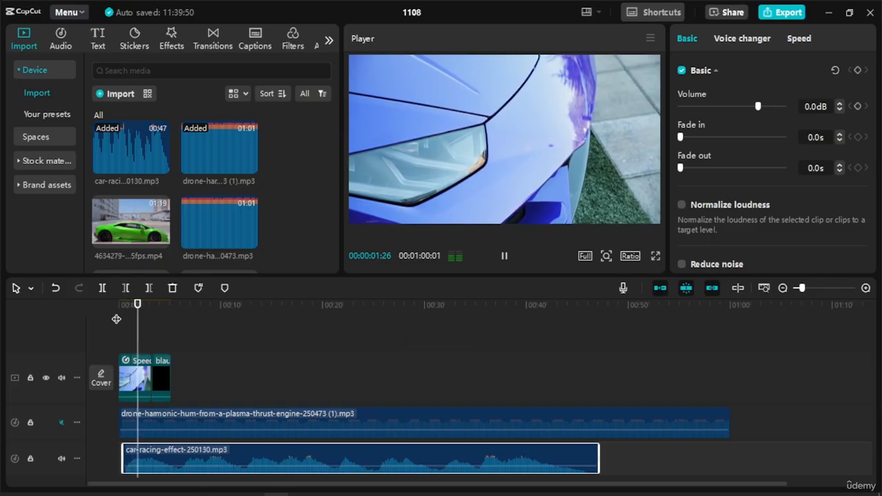
{"action": "key", "text": "space"}
{"action": "key", "text": "space"}
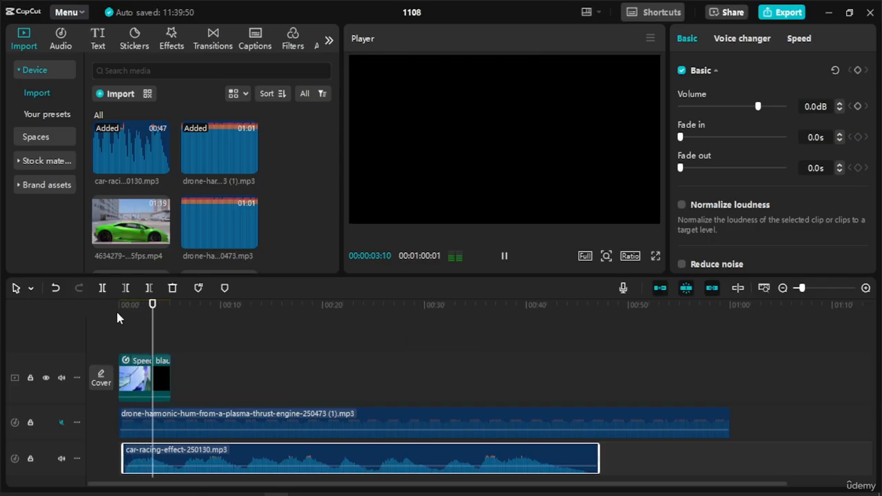
{"action": "key", "text": "space"}
{"action": "left_click_drag", "start_coordinate": [159, 315], "coordinate": [183, 343]}
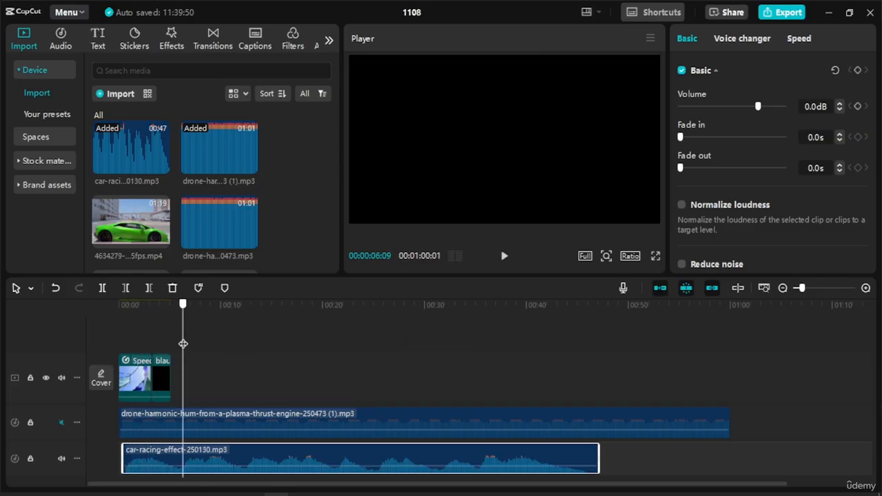
{"action": "key", "text": "space"}
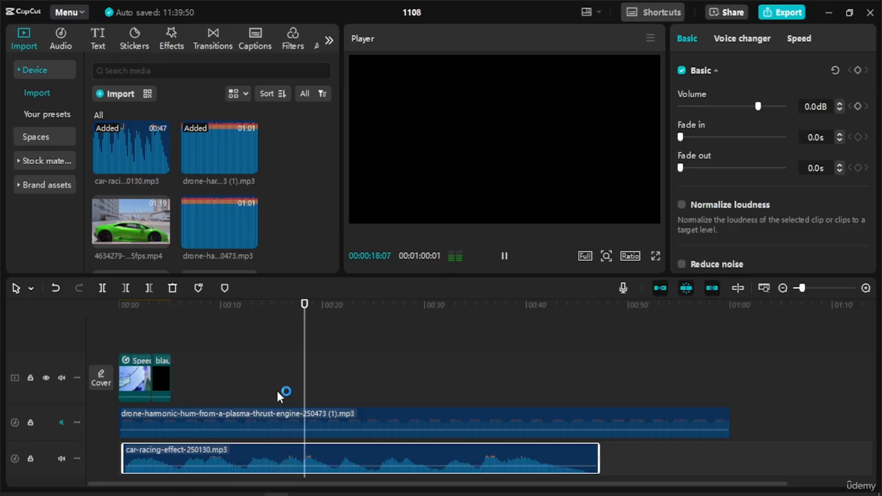
{"action": "key", "text": "space"}
Step: Split the car racing effect at 00:00:16:03 and again at about 19 seconds
{"action": "left_click_drag", "start_coordinate": [305, 306], "coordinate": [283, 306]}
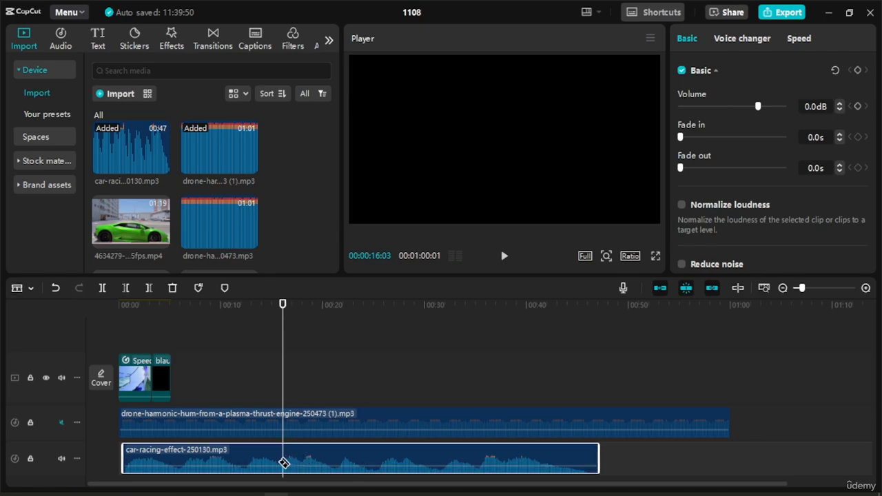
{"action": "key", "text": "ctrl+b"}
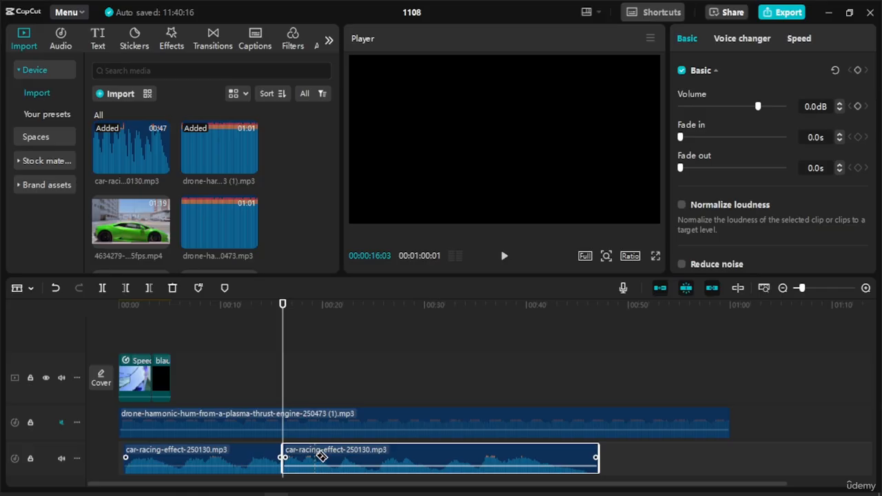
{"action": "left_click", "coordinate": [316, 457]}
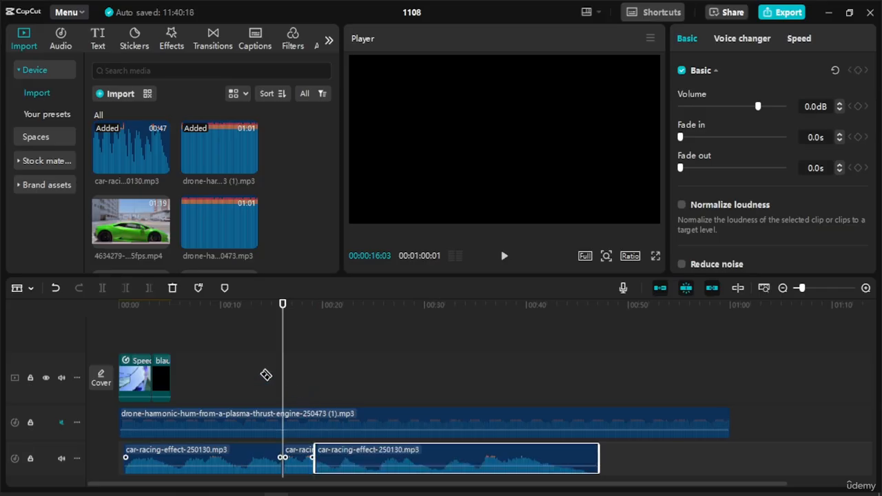
Step: Move the short middle piece of the car racing effect under the black clip and trim it to the black clip's length
{"action": "left_click", "coordinate": [307, 460]}
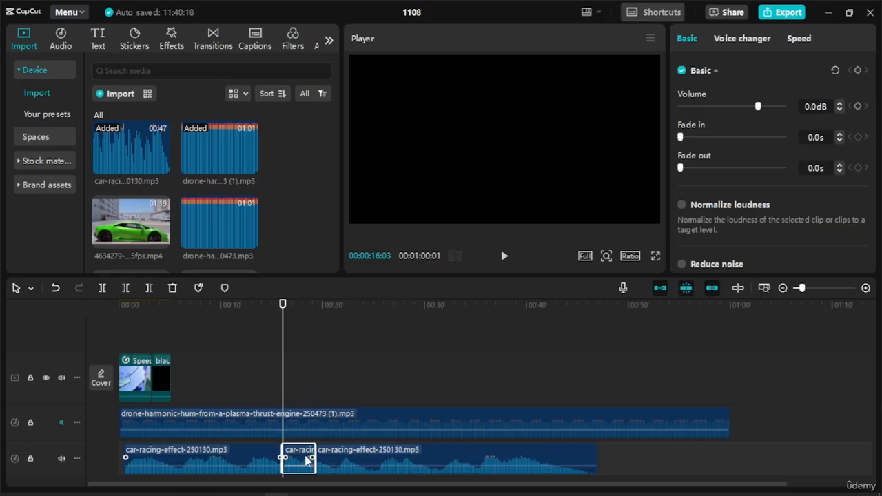
{"action": "left_click_drag", "start_coordinate": [307, 460], "coordinate": [172, 335]}
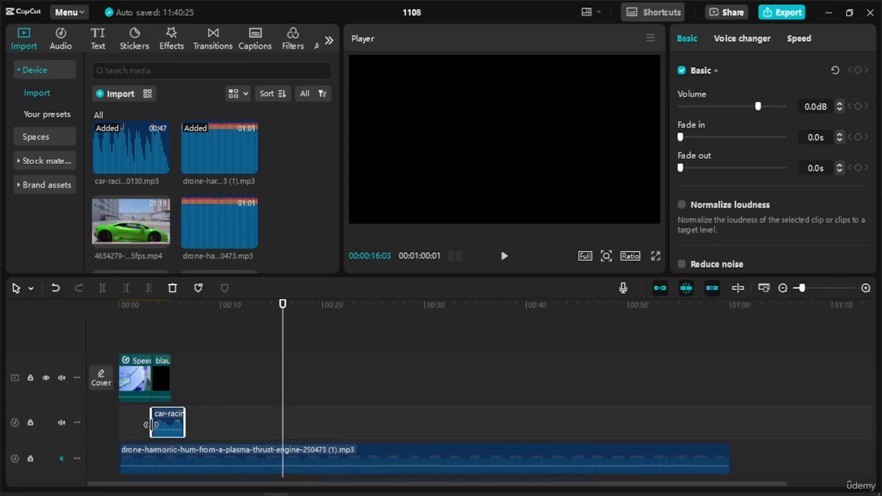
{"action": "left_click", "coordinate": [151, 425]}
{"action": "left_click", "coordinate": [153, 425]}
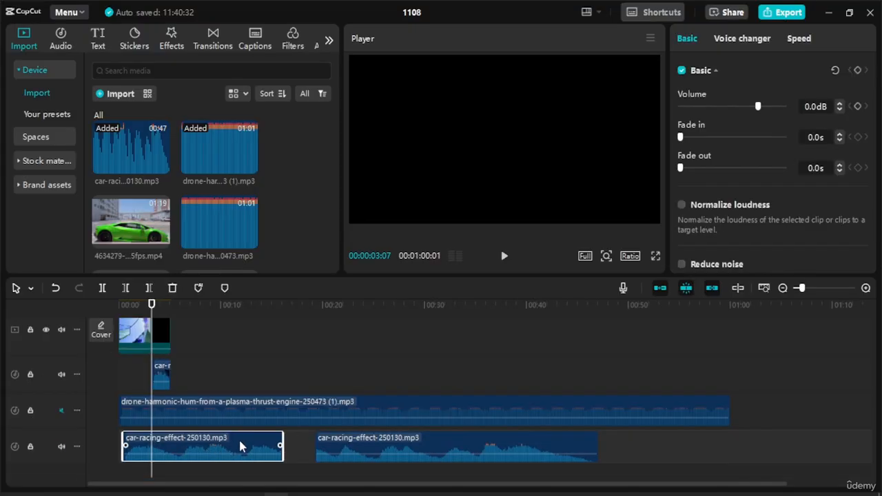
Step: Delete the two leftover pieces of the car racing effect below the drone hum track
{"action": "key", "text": "Delete"}
{"action": "left_click", "coordinate": [364, 445]}
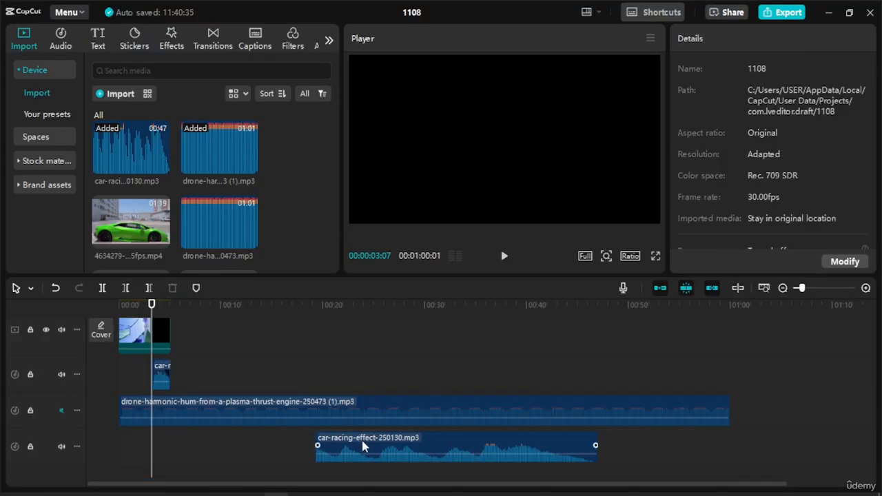
{"action": "key", "text": "Delete"}
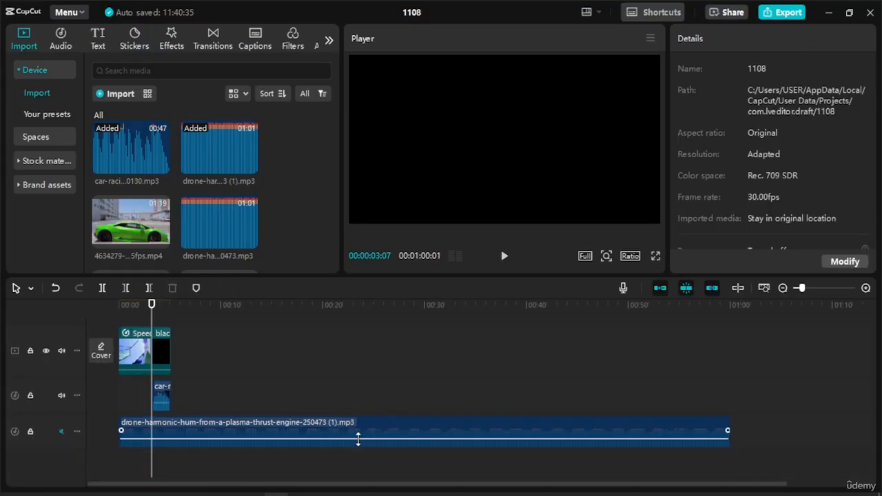
Step: Play the cut from the headlight clip into the black clip to check the timing of the racing sound
{"action": "left_click", "coordinate": [144, 305]}
{"action": "key", "text": "space"}
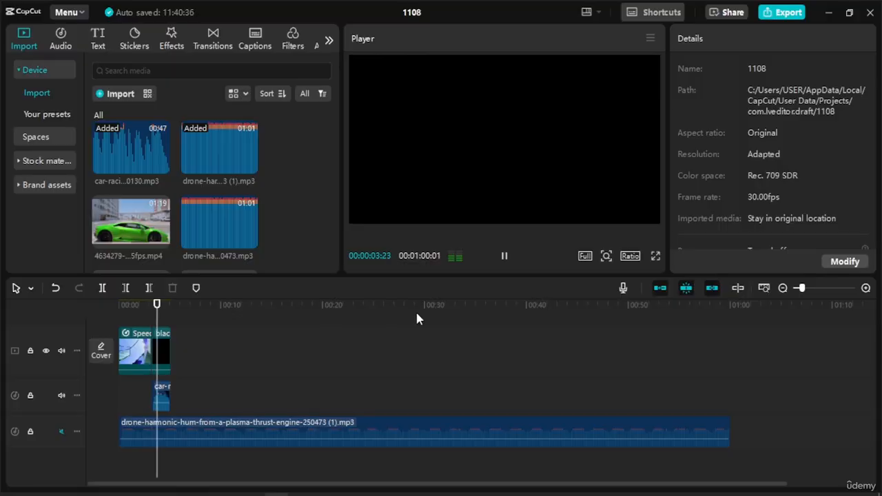
{"action": "key", "text": "space"}
{"action": "left_click", "coordinate": [138, 305]}
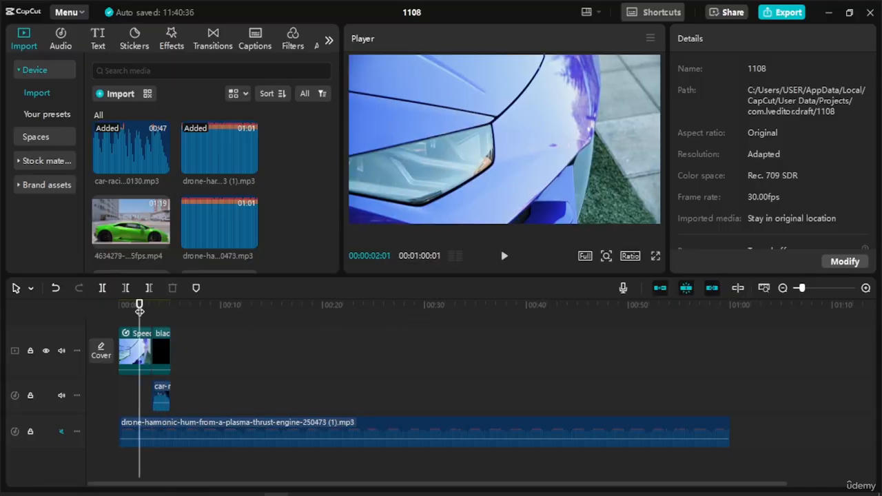
{"action": "key", "text": "space"}
{"action": "key", "text": "space"}
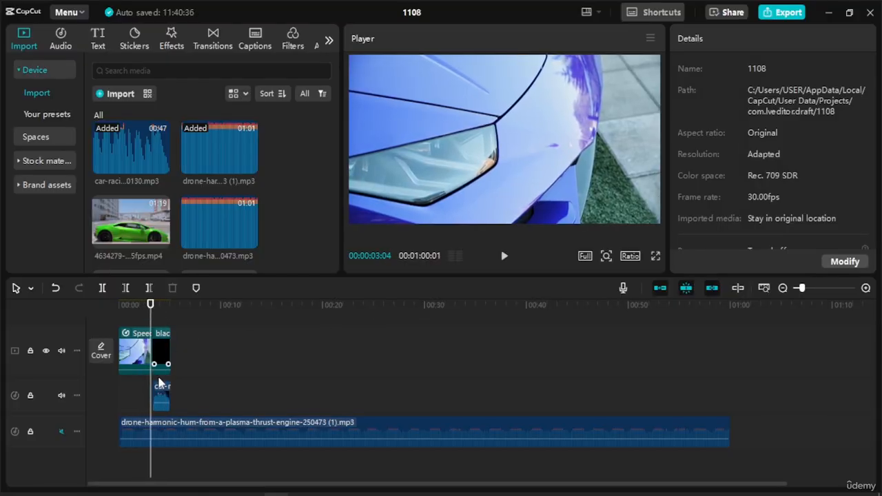
Step: Unmute the drone hum track and play the timeline from the start past the end of the black clip
{"action": "left_click", "coordinate": [61, 432]}
{"action": "key", "text": "Home"}
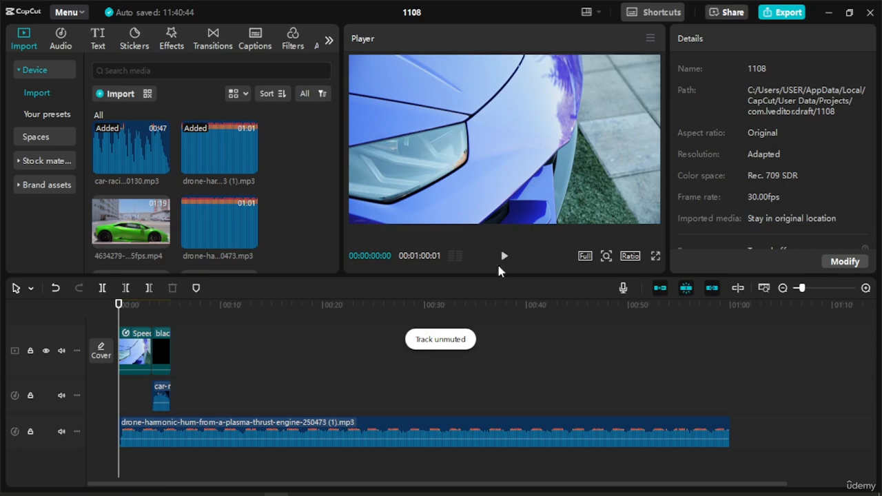
{"action": "key", "text": "space"}
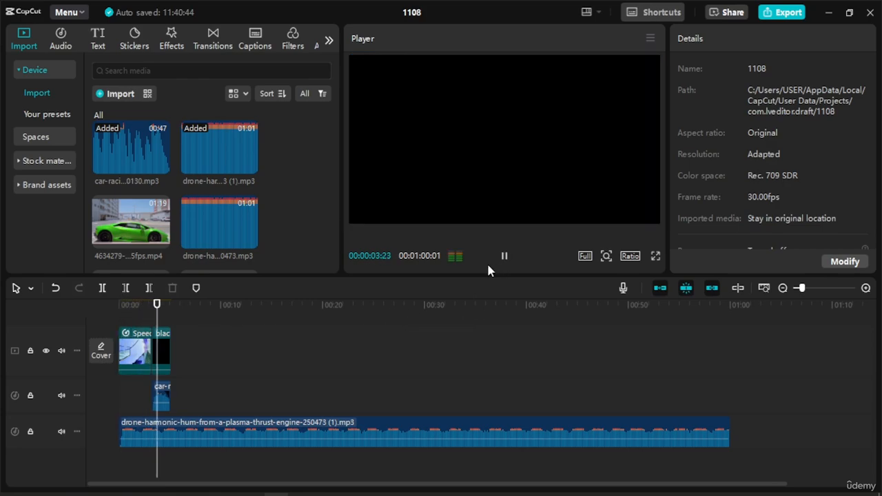
{"action": "key", "text": "space"}
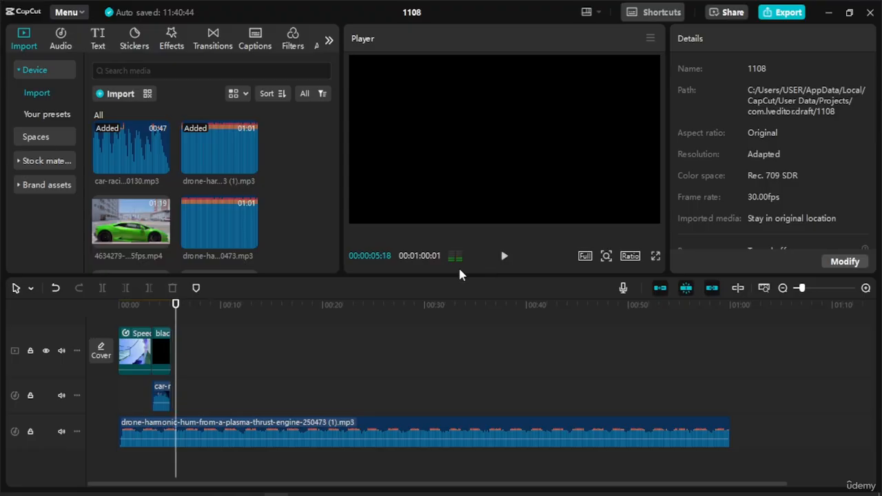
Step: Split the drone hum track at the start and at the end of the black clip
{"action": "scroll", "coordinate": [183, 334], "scroll_direction": "up", "scroll_amount": 1}
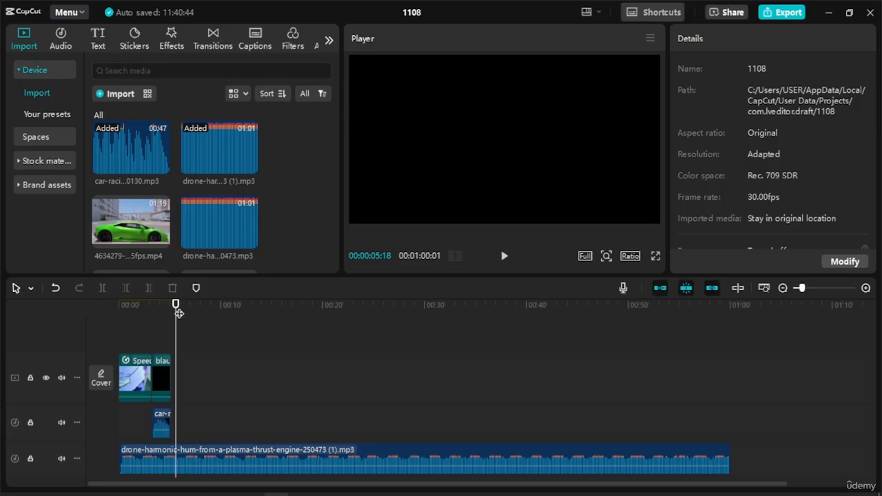
{"action": "left_click_drag", "start_coordinate": [178, 313], "coordinate": [150, 320]}
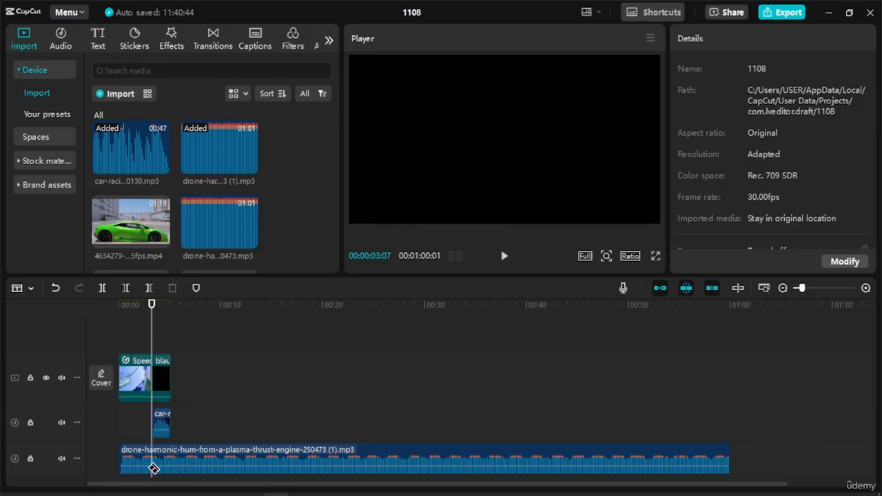
{"action": "left_click", "coordinate": [154, 468]}
{"action": "key", "text": "ctrl+z"}
{"action": "scroll", "coordinate": [153, 461], "scroll_direction": "up", "scroll_amount": 5}
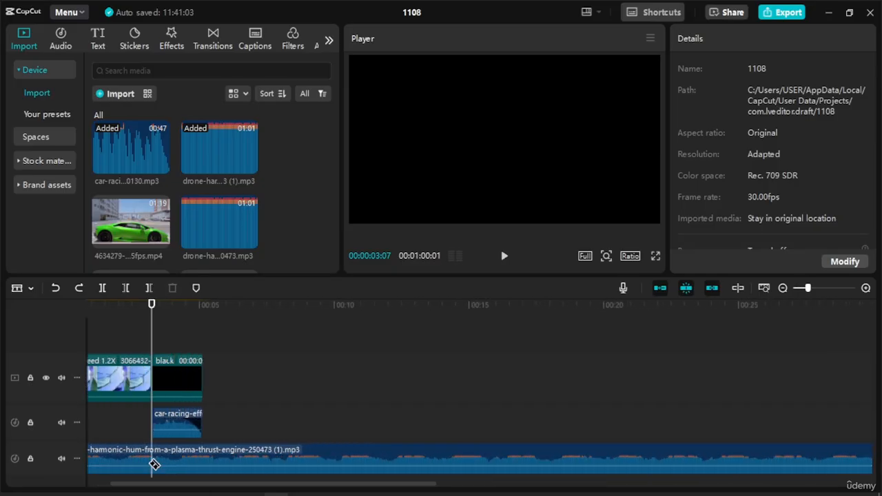
{"action": "left_click", "coordinate": [155, 465]}
{"action": "left_click", "coordinate": [206, 457]}
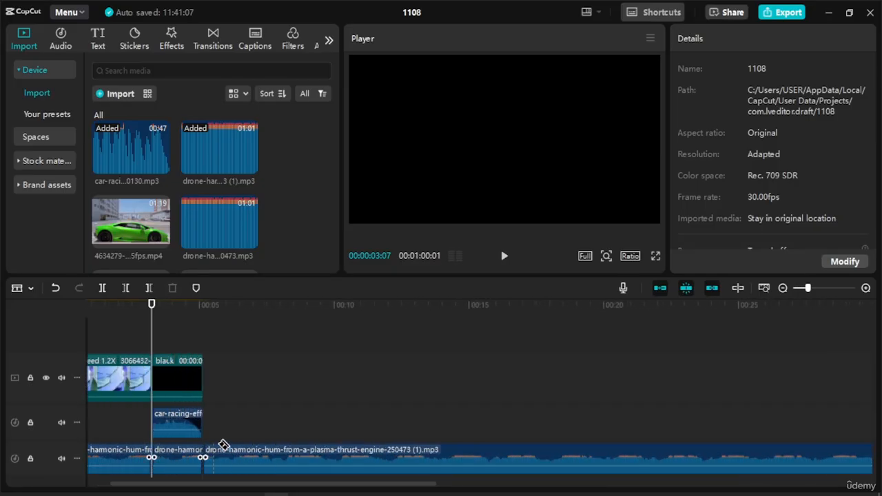
Step: Lower the volume of the drone hum piece under the black clip to -13.1 dB and play that section
{"action": "key", "text": "a"}
{"action": "left_click_drag", "start_coordinate": [178, 467], "coordinate": [177, 473]}
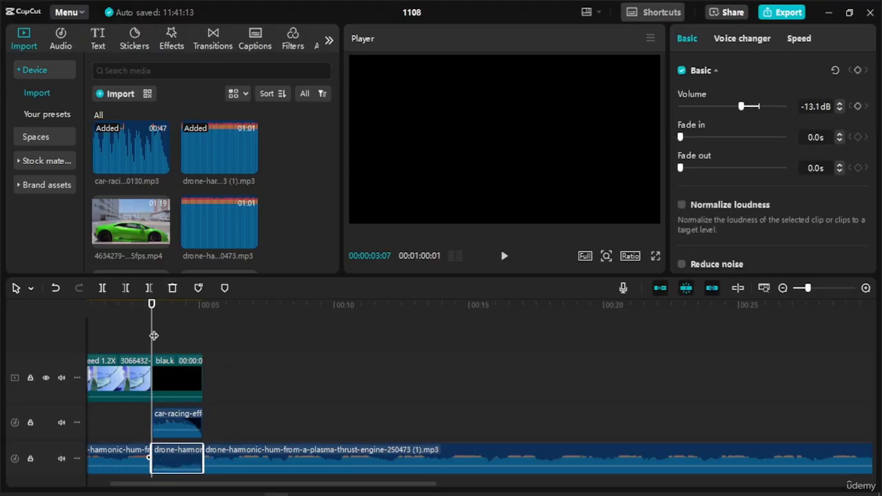
{"action": "key", "text": "space"}
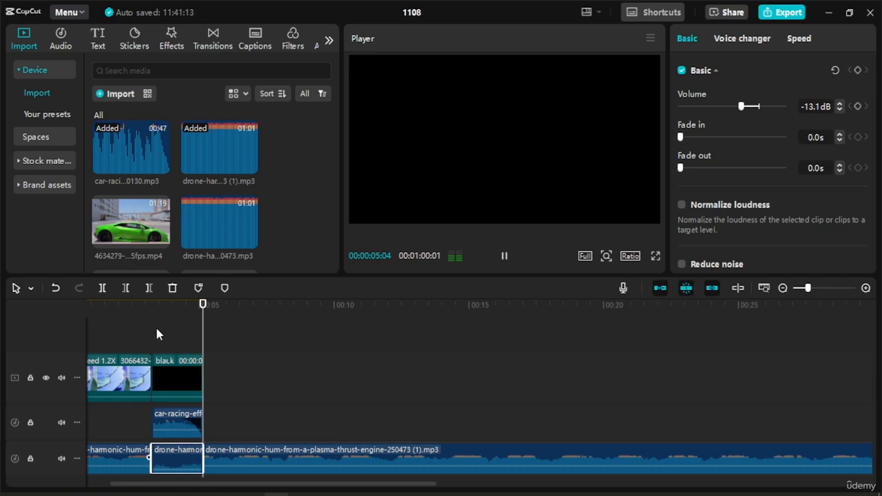
{"action": "key", "text": "space"}
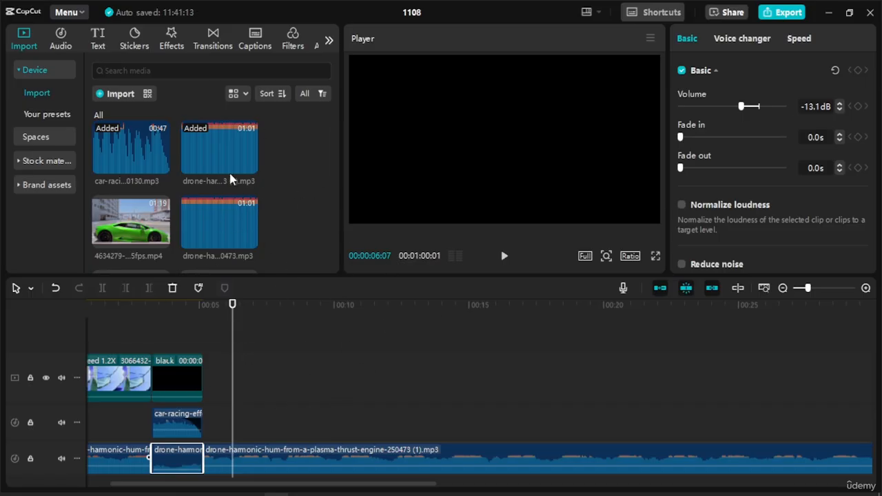
Step: Add a default text above the black clip and trim it to the black clip's length
{"action": "scroll", "coordinate": [263, 220], "scroll_direction": "down", "scroll_amount": 5}
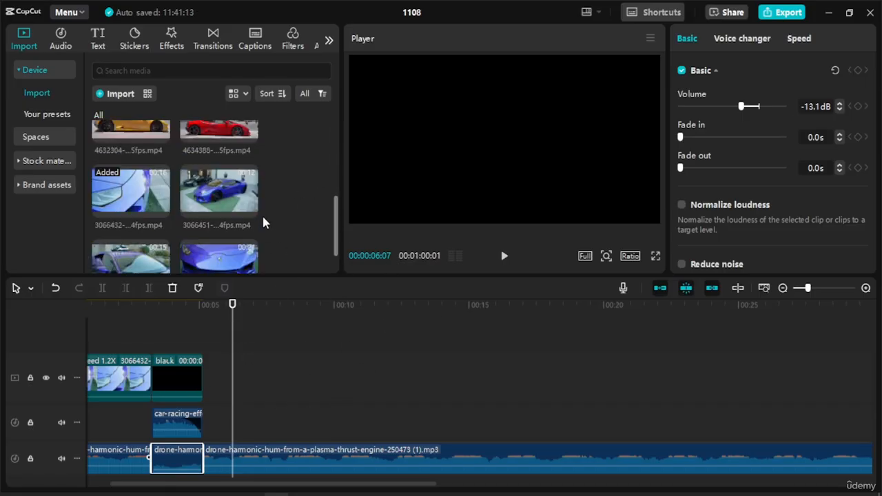
{"action": "scroll", "coordinate": [276, 213], "scroll_direction": "up", "scroll_amount": 4}
{"action": "left_click_drag", "start_coordinate": [234, 304], "coordinate": [171, 304]}
{"action": "left_click", "coordinate": [196, 378]}
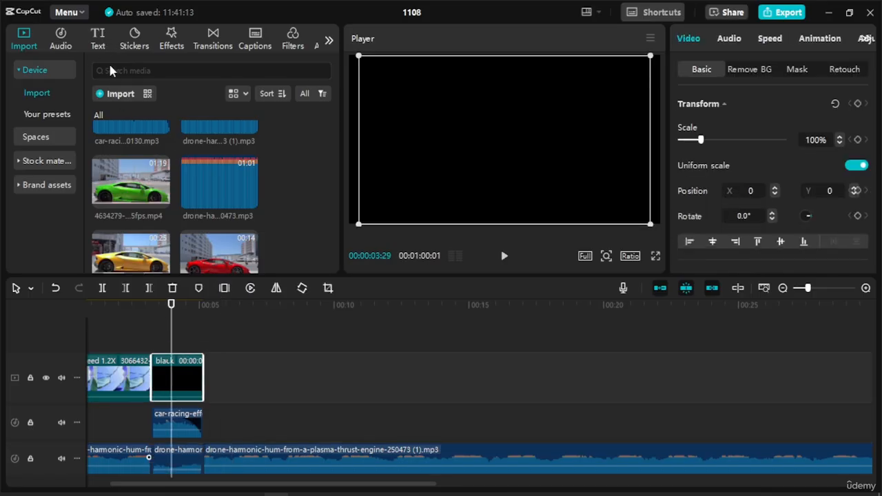
{"action": "left_click", "coordinate": [95, 34]}
{"action": "left_click", "coordinate": [114, 112]}
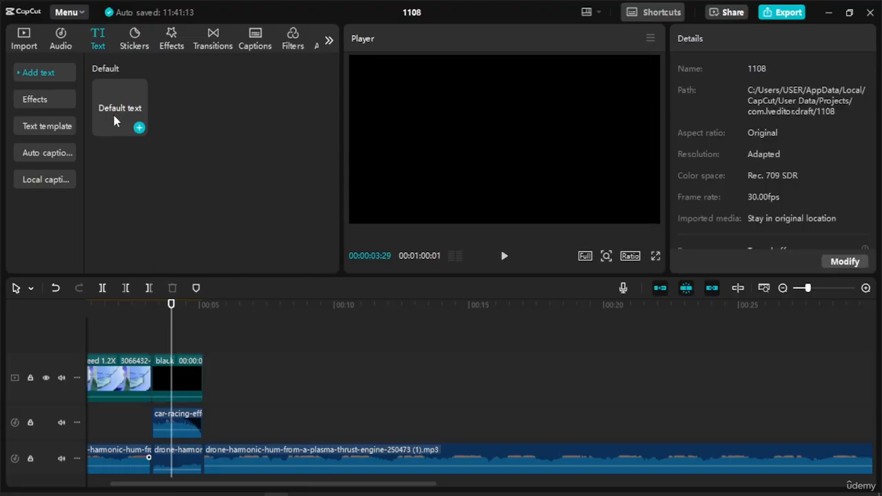
{"action": "left_click_drag", "start_coordinate": [121, 111], "coordinate": [152, 342]}
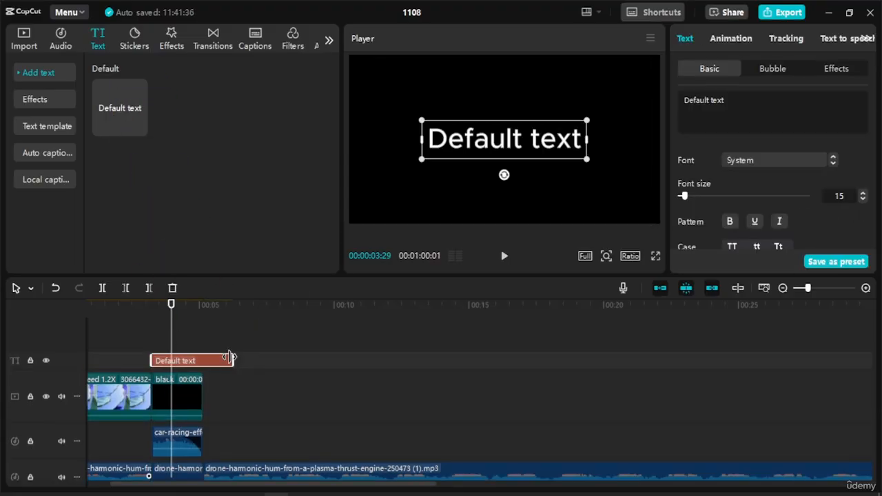
{"action": "left_click_drag", "start_coordinate": [231, 362], "coordinate": [204, 361]}
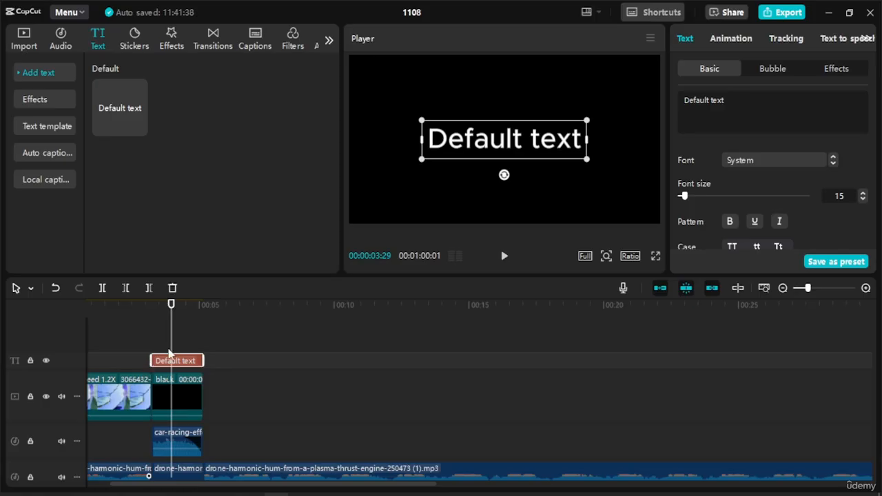
Step: Replace the default text's wording with LUXURY
{"action": "double_click", "coordinate": [516, 147]}
{"action": "type", "text": "L"}
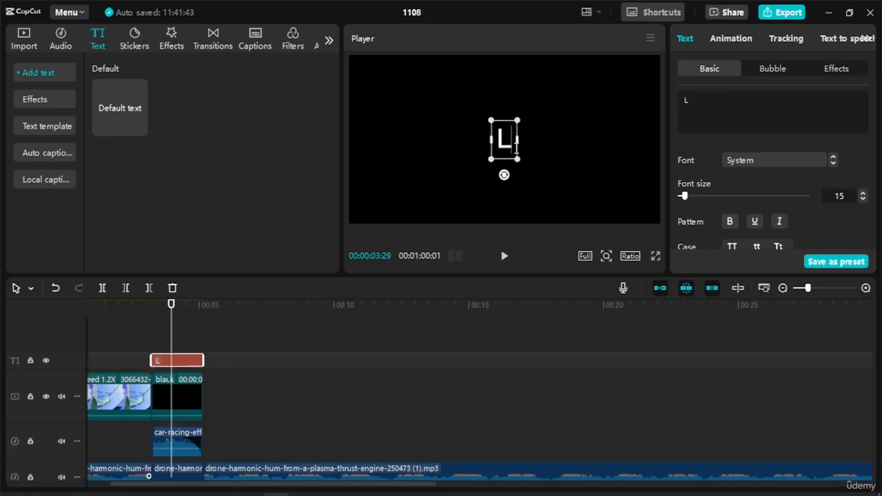
{"action": "type", "text": "UXUR"}
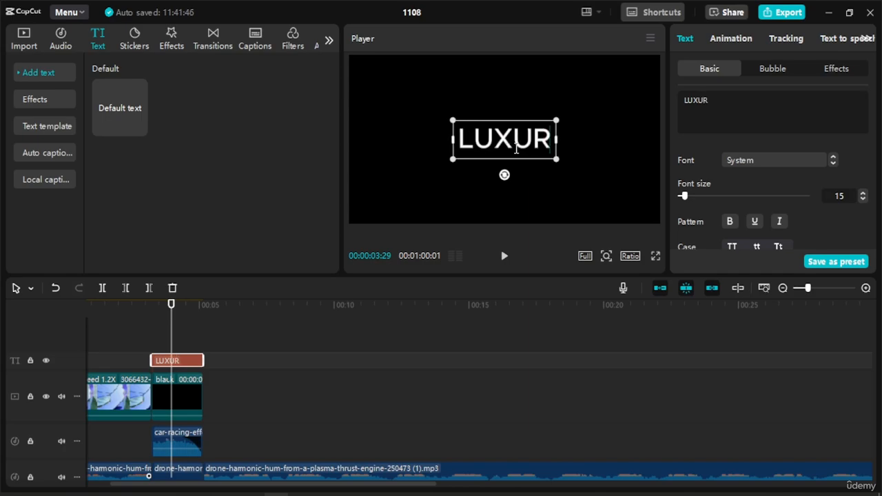
{"action": "type", "text": "Y"}
Step: Change the LUXURY title's font to an italic serif typeface and preview it over the black clip
{"action": "key", "text": "ctrl+a"}
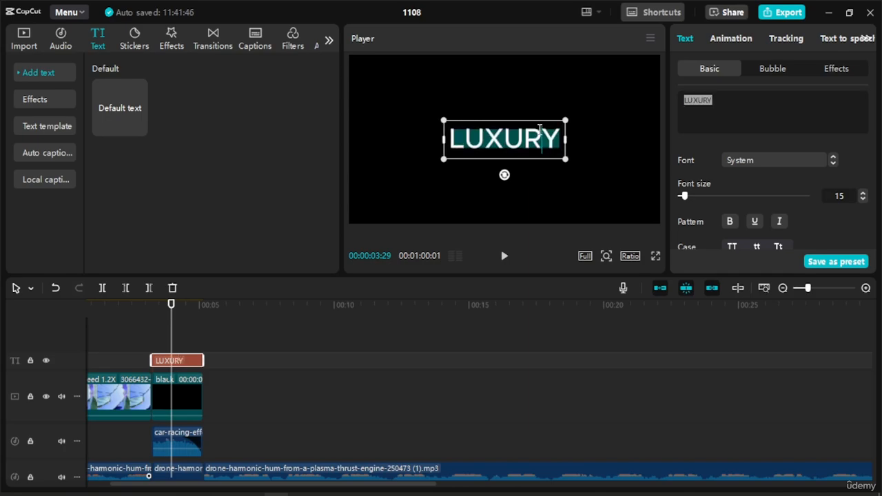
{"action": "left_click", "coordinate": [833, 164]}
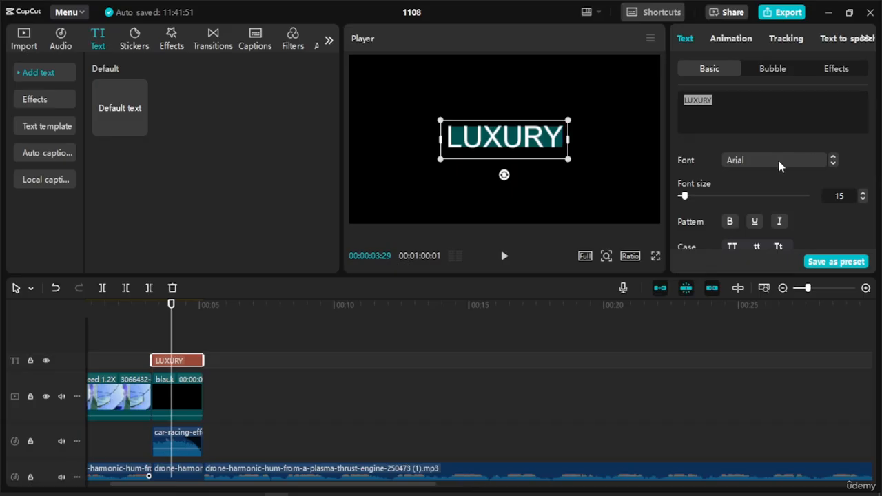
{"action": "left_click", "coordinate": [791, 163]}
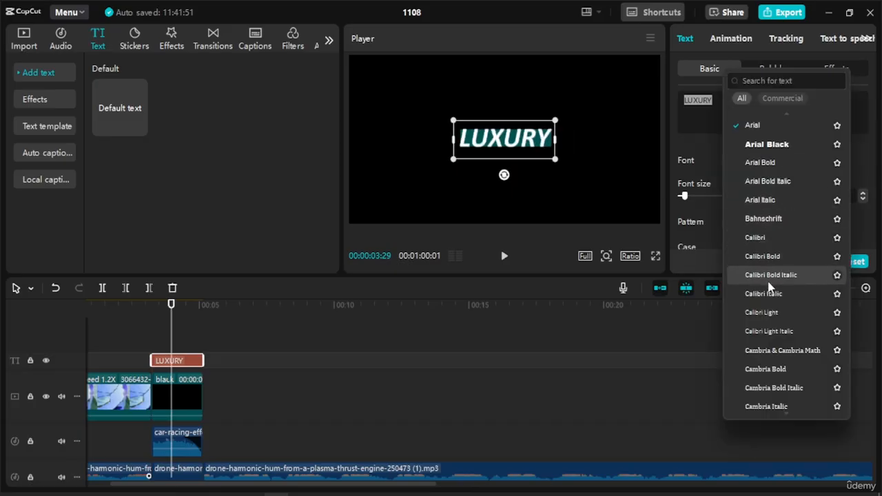
{"action": "left_click", "coordinate": [582, 336]}
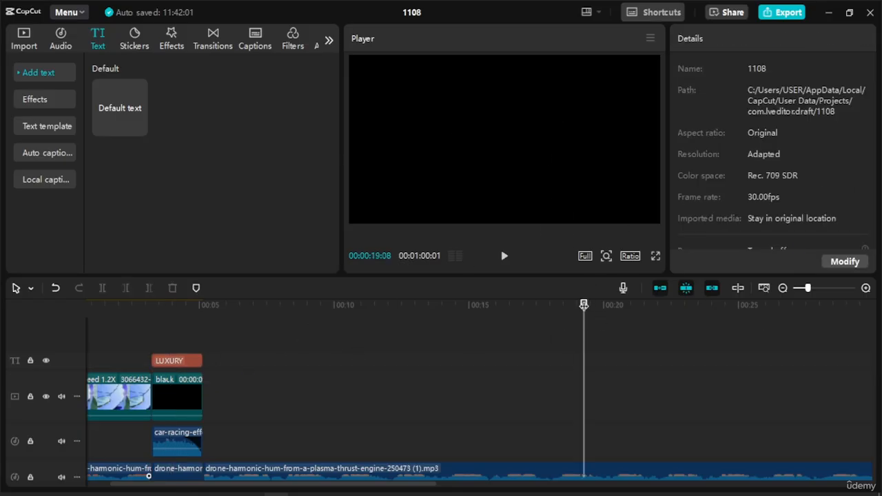
{"action": "left_click_drag", "start_coordinate": [584, 316], "coordinate": [158, 310]}
{"action": "key", "text": "space"}
{"action": "key", "text": "space"}
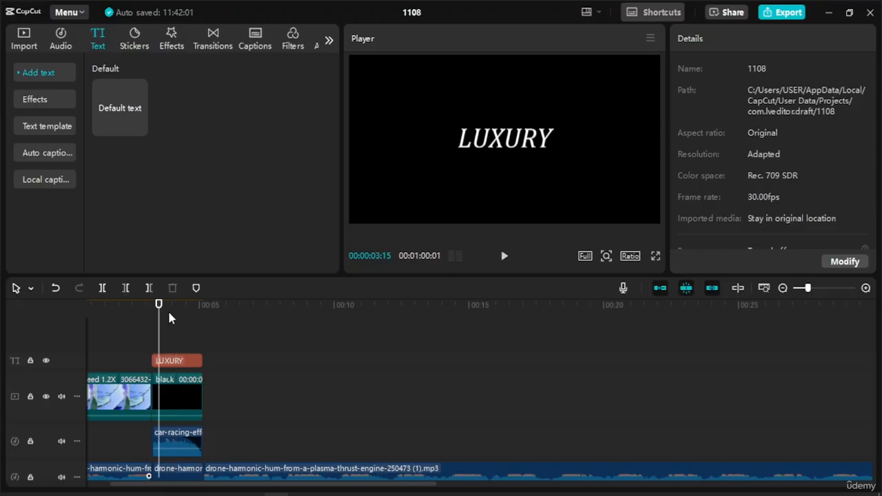
Step: Try the Pop Up entrance animation on the LUXURY title, and replace it with the leftward blur entrance
{"action": "left_click", "coordinate": [176, 364]}
{"action": "left_click", "coordinate": [735, 40]}
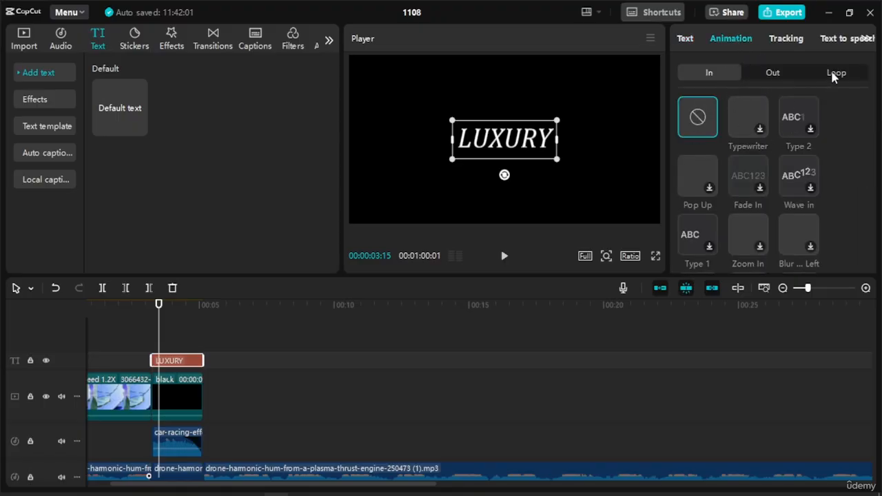
{"action": "left_click", "coordinate": [706, 167]}
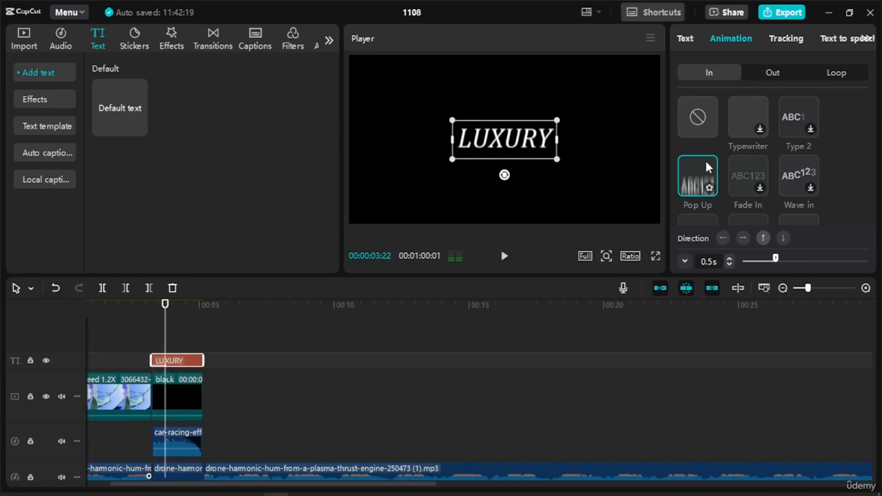
{"action": "scroll", "coordinate": [780, 152], "scroll_direction": "down", "scroll_amount": 1}
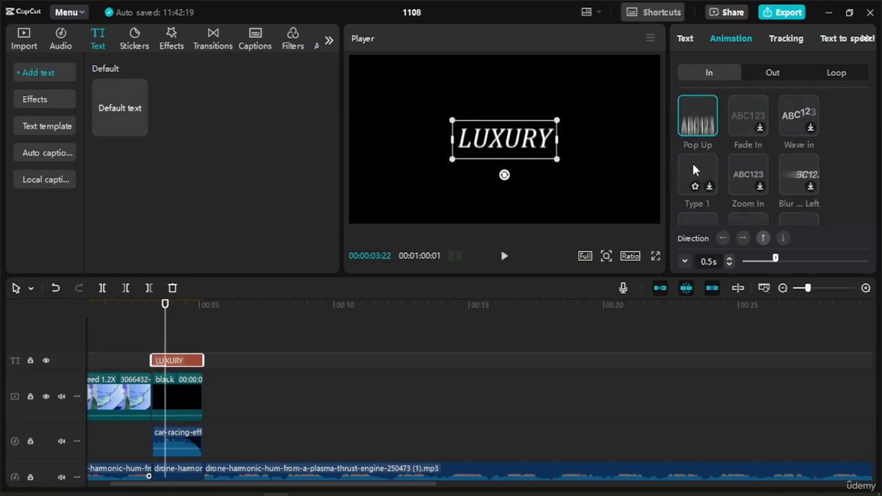
{"action": "left_click", "coordinate": [798, 167]}
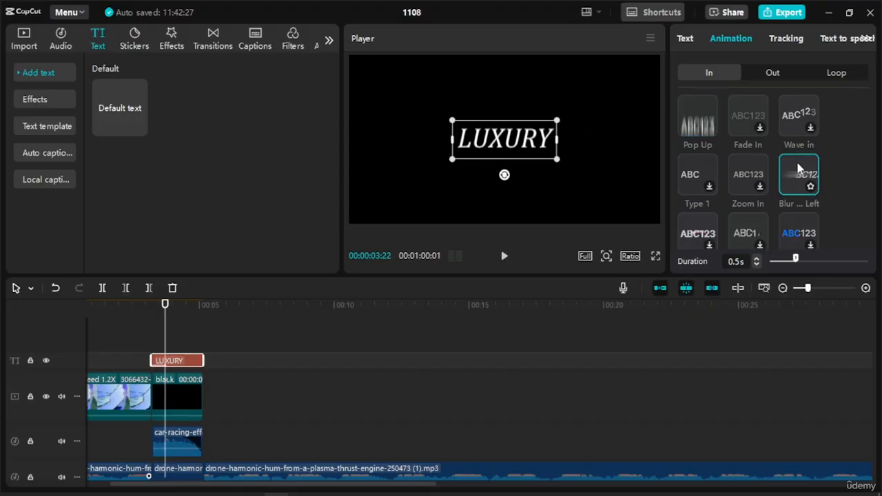
Step: Browse the other entrance animations available for the LUXURY title and compare them with the leftward blur
{"action": "scroll", "coordinate": [796, 169], "scroll_direction": "down", "scroll_amount": 1}
{"action": "scroll", "coordinate": [696, 189], "scroll_direction": "down", "scroll_amount": 1}
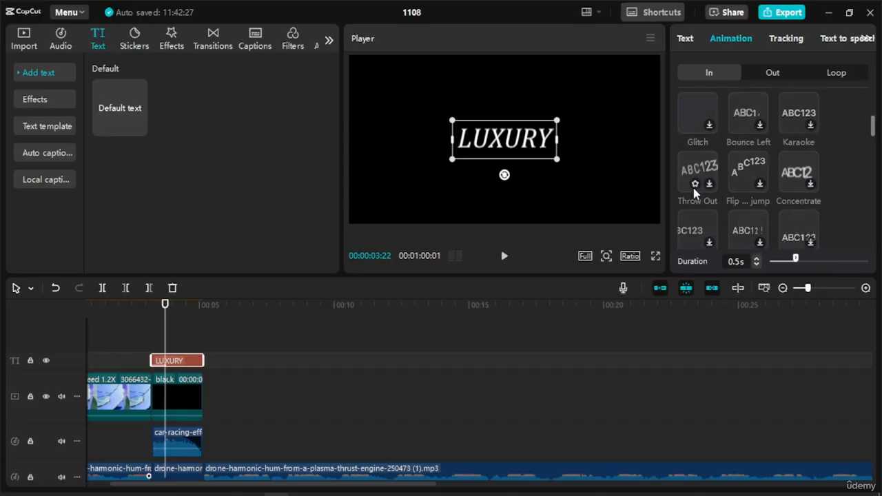
{"action": "scroll", "coordinate": [803, 181], "scroll_direction": "down", "scroll_amount": 1}
{"action": "scroll", "coordinate": [710, 189], "scroll_direction": "down", "scroll_amount": 1}
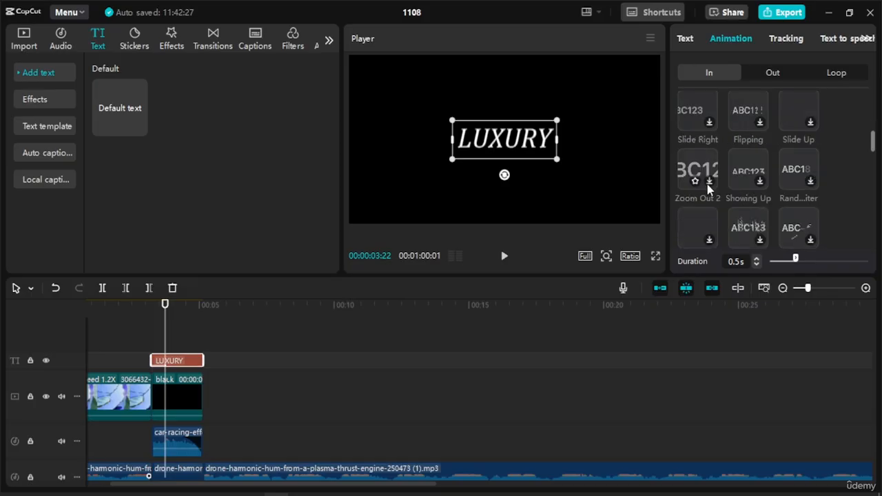
{"action": "scroll", "coordinate": [710, 193], "scroll_direction": "down", "scroll_amount": 1}
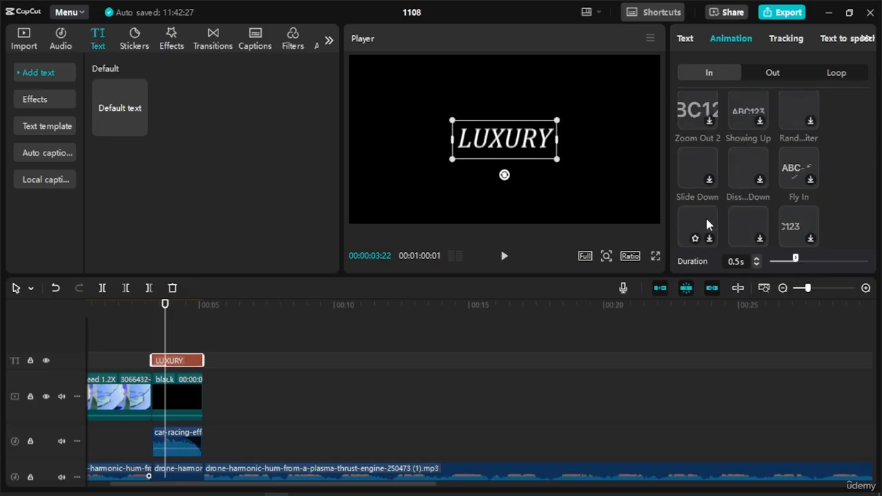
{"action": "scroll", "coordinate": [713, 218], "scroll_direction": "up", "scroll_amount": 5}
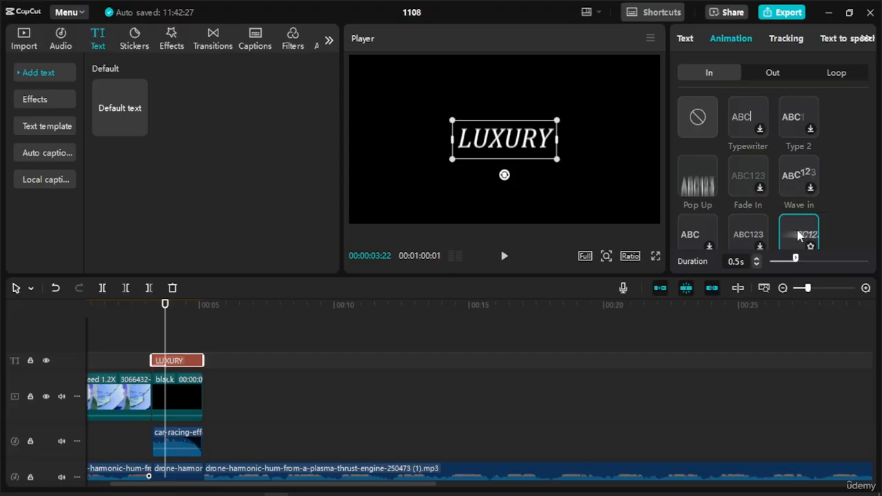
{"action": "scroll", "coordinate": [801, 174], "scroll_direction": "down", "scroll_amount": 1}
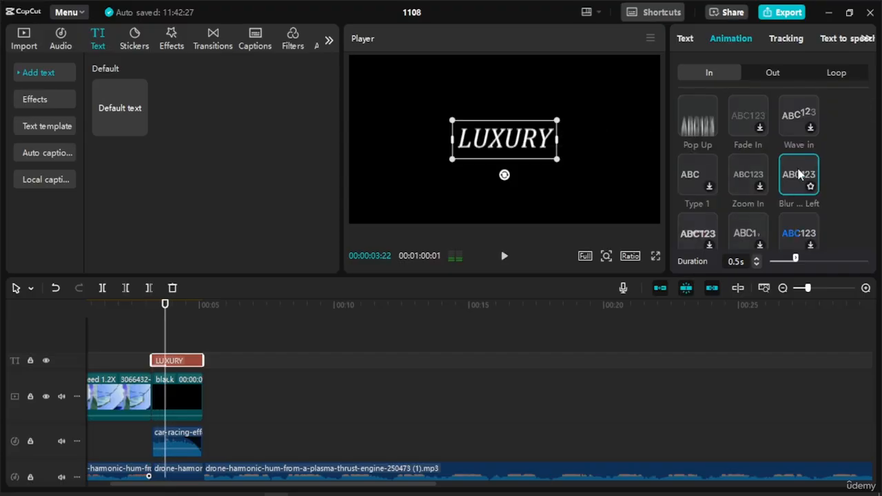
{"action": "scroll", "coordinate": [800, 176], "scroll_direction": "up", "scroll_amount": 1}
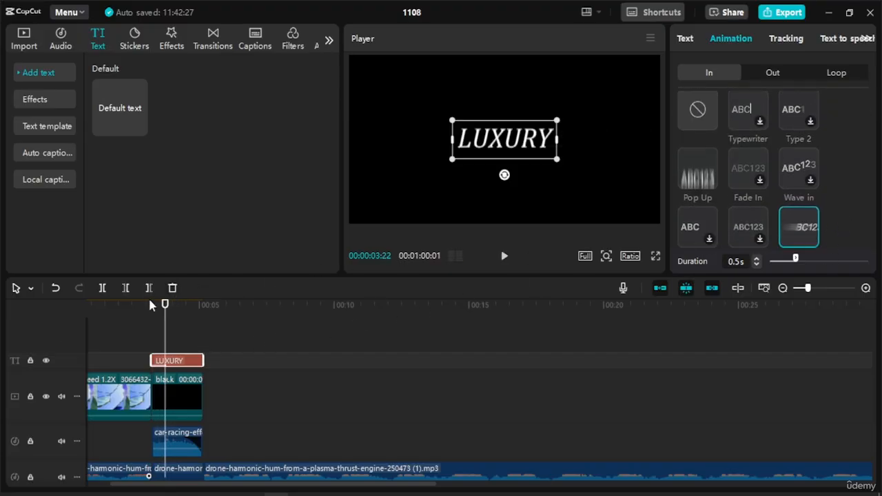
Step: Play from the headlight clip through the black clip to check the LUXURY title's entrance animation
{"action": "left_click_drag", "start_coordinate": [165, 304], "coordinate": [120, 312]}
{"action": "key", "text": "space"}
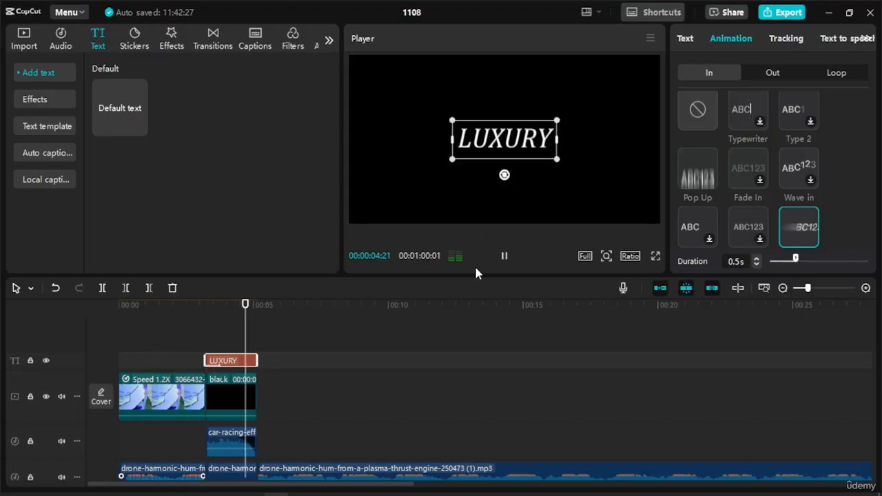
{"action": "key", "text": "space"}
Step: Apply the leftward blur exit animation to the LUXURY title
{"action": "left_click_drag", "start_coordinate": [274, 305], "coordinate": [216, 322]}
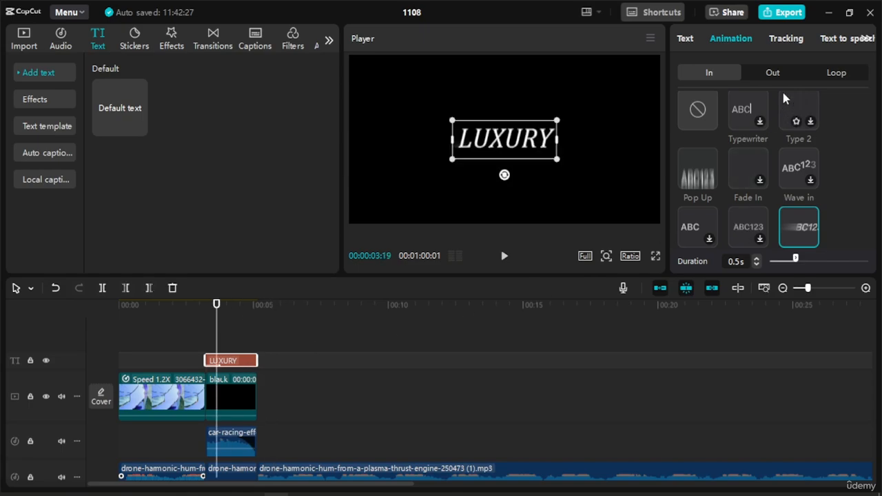
{"action": "left_click", "coordinate": [783, 69]}
{"action": "left_click", "coordinate": [796, 173]}
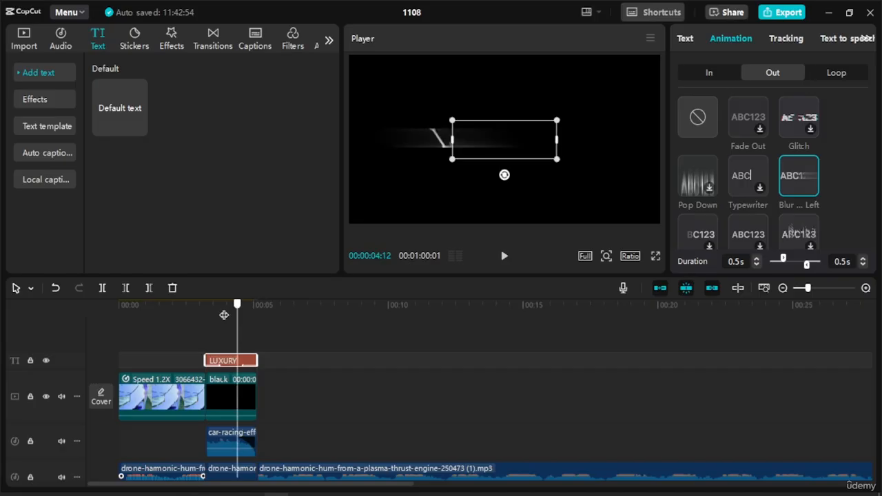
Step: Play the title section past the end of the black clip to check both blur animations
{"action": "left_click", "coordinate": [165, 303]}
{"action": "key", "text": "space"}
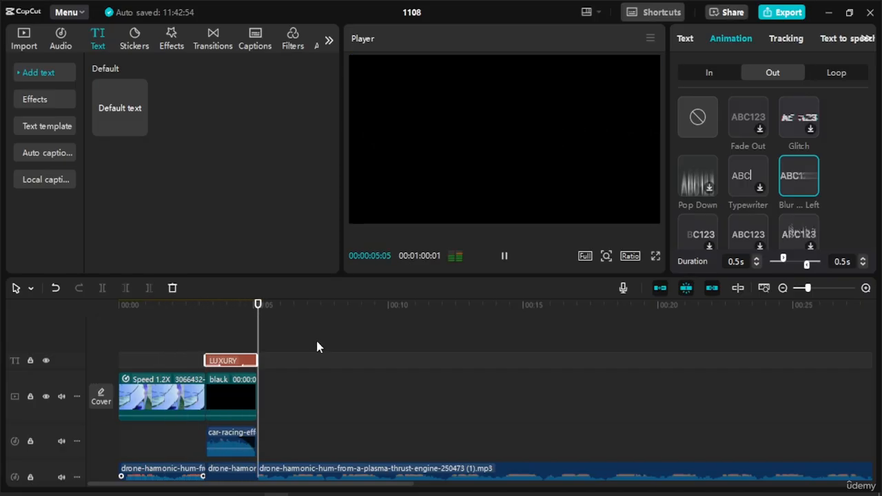
{"action": "key", "text": "space"}
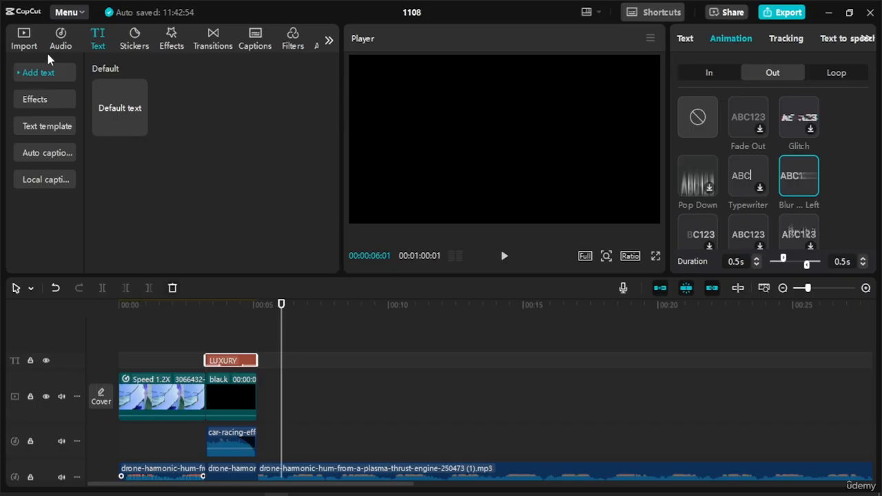
Step: Add the 4560094 front-view car clip to the main track directly after the black clip
{"action": "left_click", "coordinate": [26, 42]}
{"action": "scroll", "coordinate": [174, 202], "scroll_direction": "up", "scroll_amount": 1}
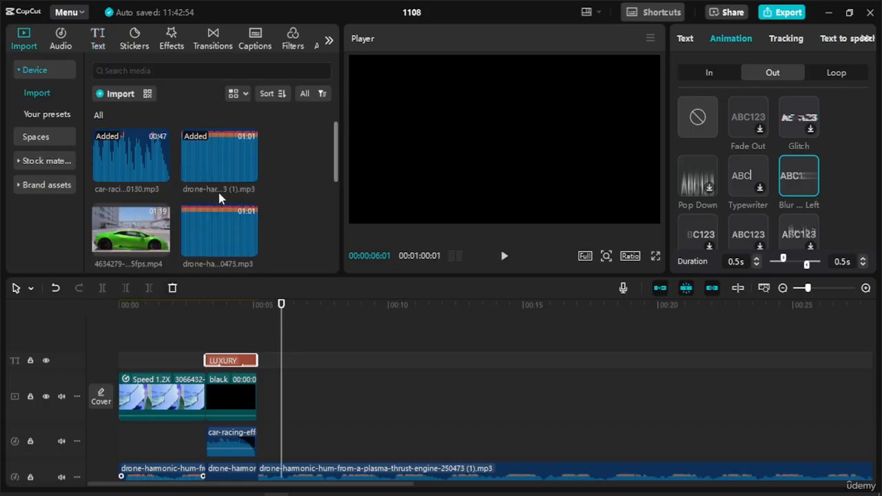
{"action": "scroll", "coordinate": [220, 199], "scroll_direction": "down", "scroll_amount": 4}
{"action": "scroll", "coordinate": [115, 198], "scroll_direction": "up", "scroll_amount": 1}
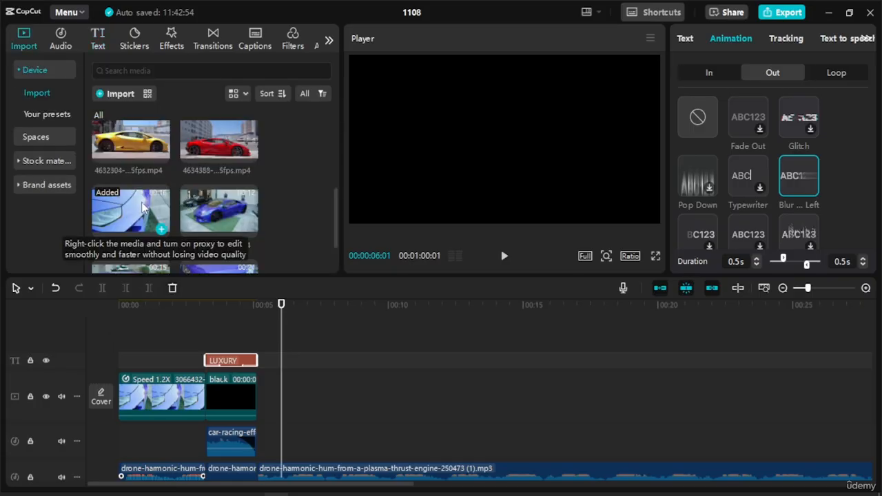
{"action": "scroll", "coordinate": [142, 215], "scroll_direction": "down", "scroll_amount": 1}
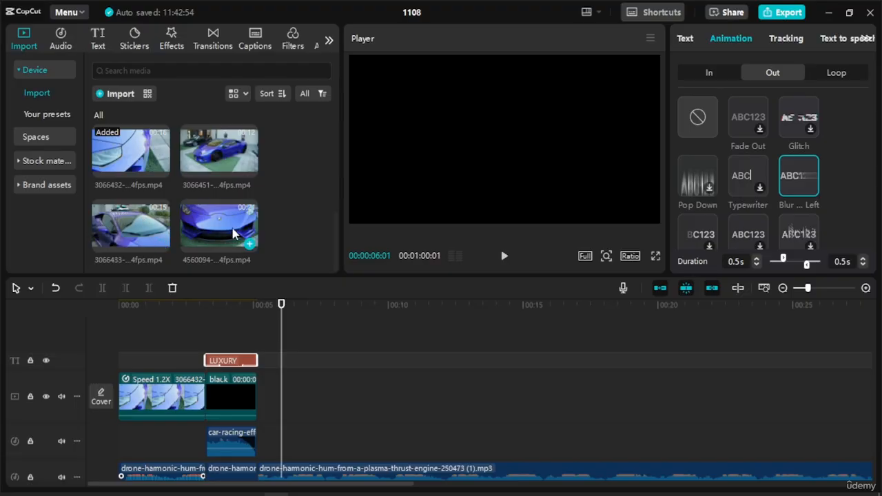
{"action": "left_click_drag", "start_coordinate": [222, 214], "coordinate": [262, 401]}
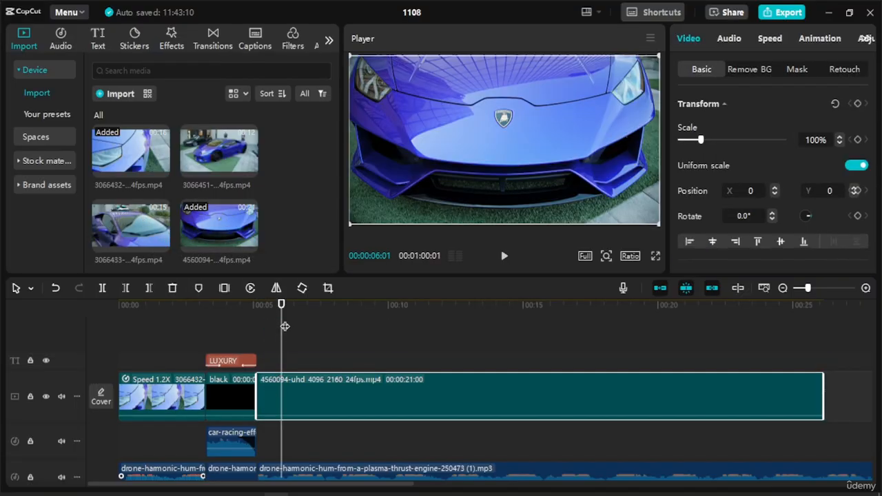
Step: Preview the front-view clip, split it at 00:00:06:20 and delete the part before the cut
{"action": "left_click", "coordinate": [256, 307]}
{"action": "key", "text": "space"}
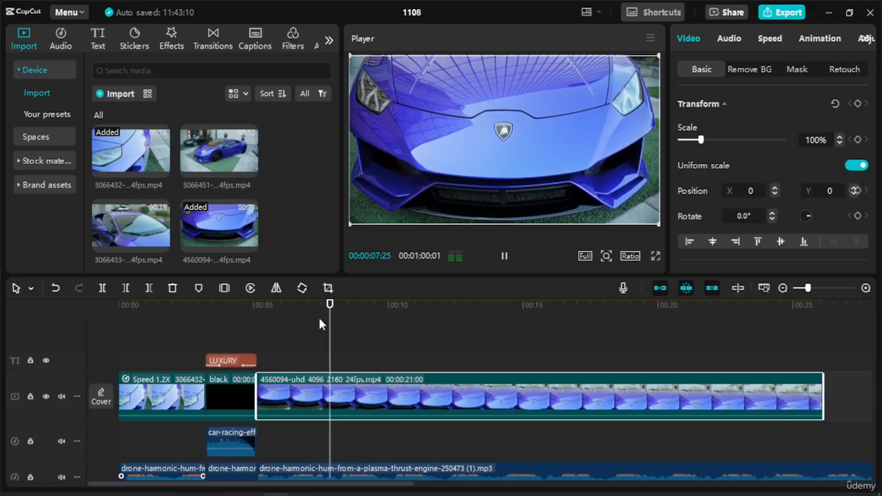
{"action": "left_click_drag", "start_coordinate": [346, 315], "coordinate": [299, 331]}
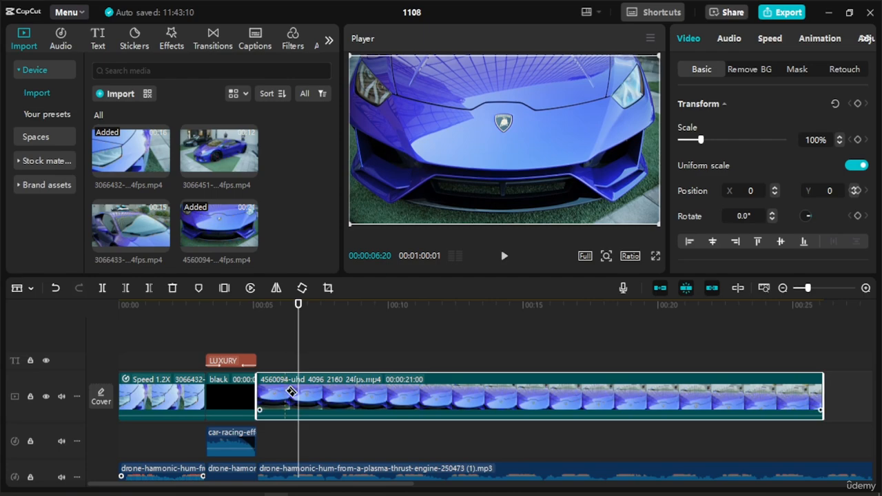
{"action": "left_click", "coordinate": [301, 398]}
{"action": "key", "text": "a"}
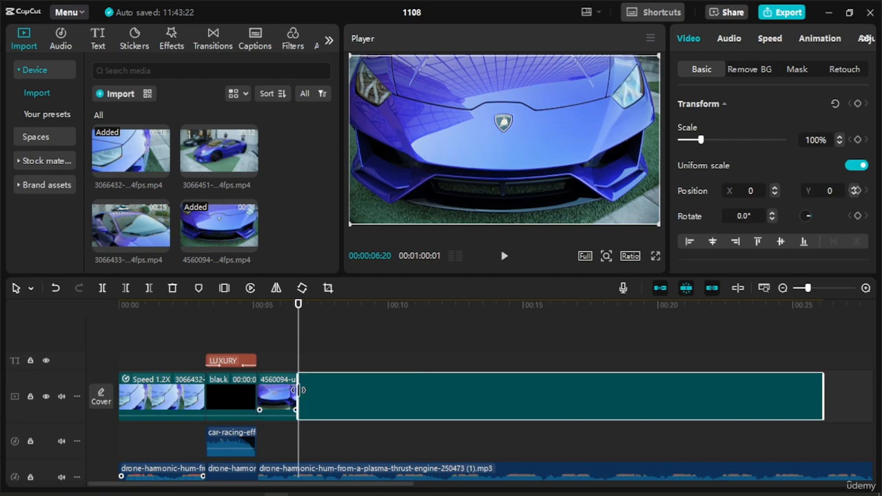
{"action": "left_click", "coordinate": [287, 399]}
{"action": "key", "text": "Delete"}
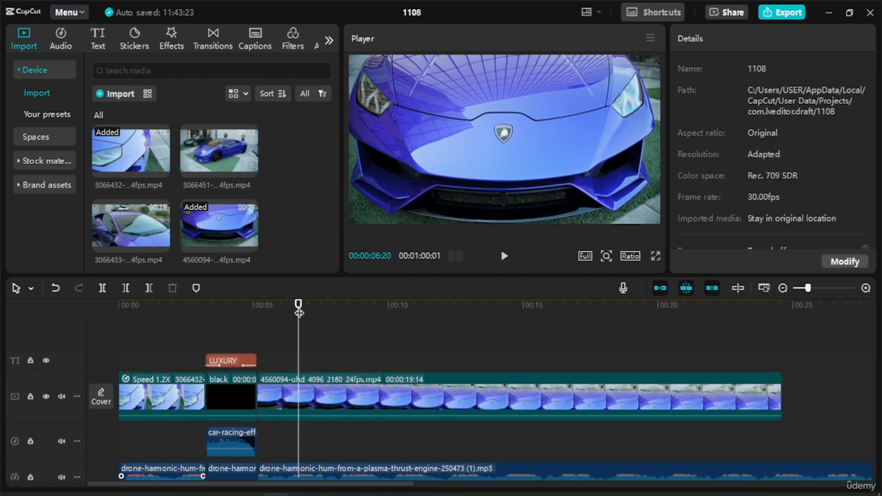
Step: Split the front-view clip at 00:00:11:29 and delete everything after the cut
{"action": "left_click_drag", "start_coordinate": [298, 312], "coordinate": [441, 347]}
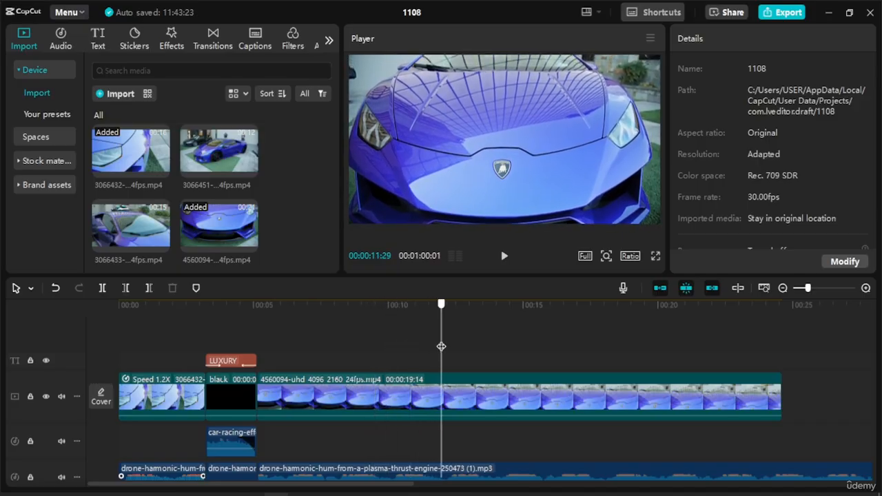
{"action": "left_click", "coordinate": [445, 416]}
{"action": "key", "text": "a"}
{"action": "left_click", "coordinate": [525, 406]}
{"action": "key", "text": "Delete"}
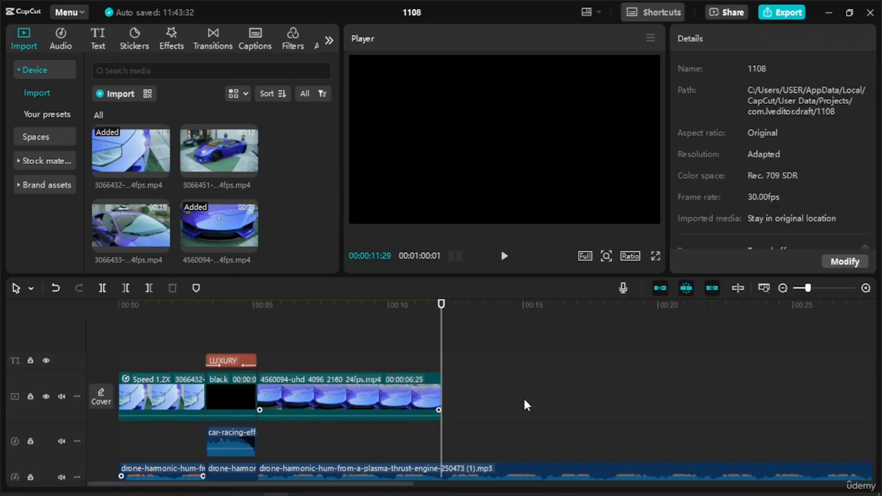
Step: Set the front-view clip's speed to 1.7x and play it back from the LUXURY title
{"action": "left_click", "coordinate": [383, 408]}
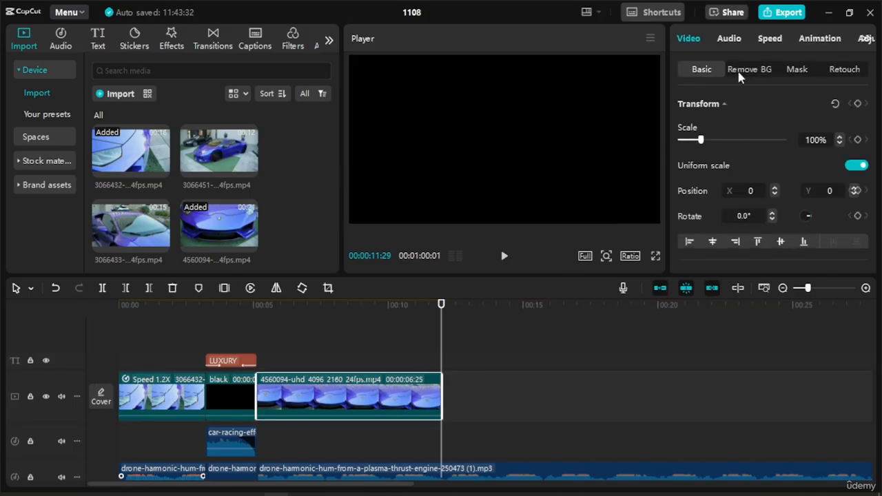
{"action": "left_click", "coordinate": [770, 39]}
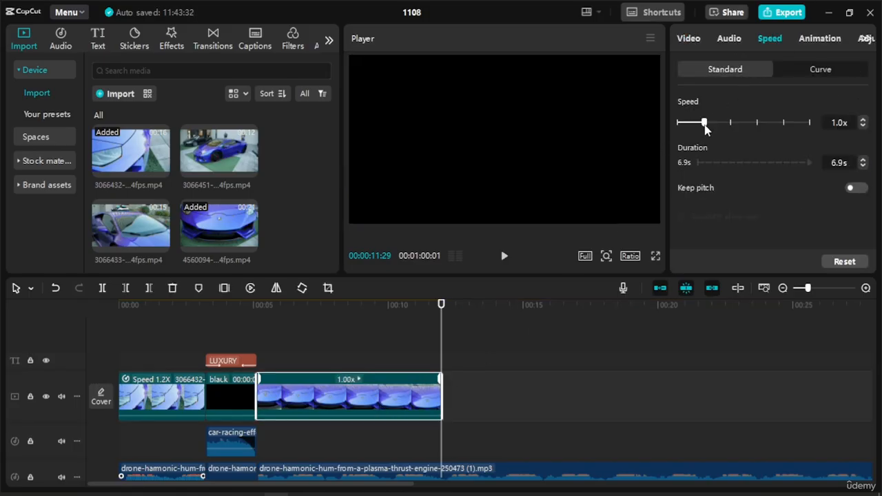
{"action": "left_click_drag", "start_coordinate": [724, 128], "coordinate": [723, 124]}
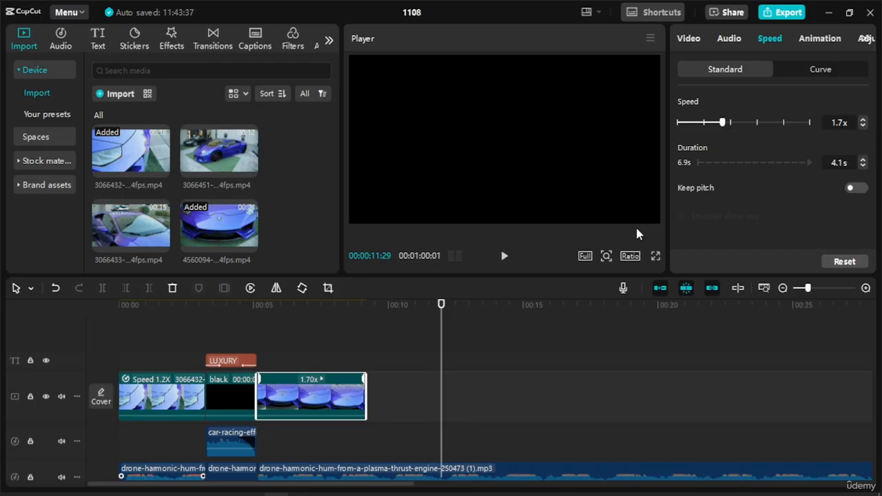
{"action": "left_click_drag", "start_coordinate": [444, 314], "coordinate": [237, 324]}
{"action": "key", "text": "space"}
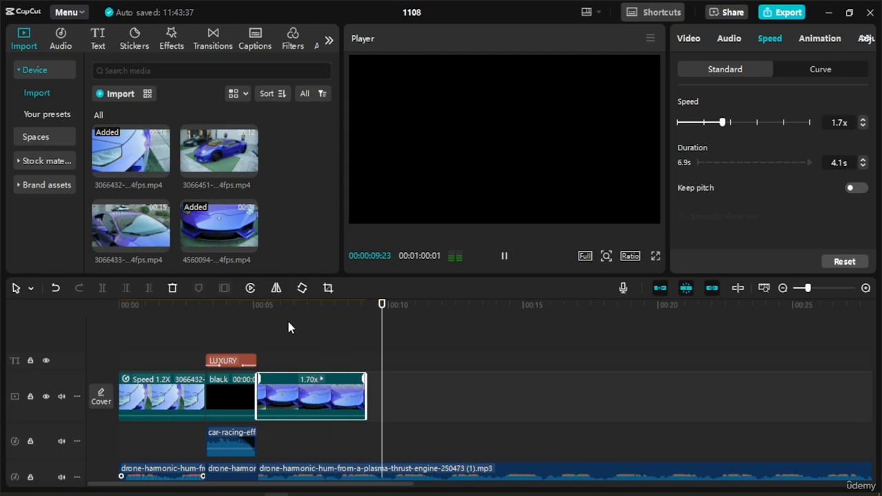
{"action": "key", "text": "space"}
Step: Trim the end of the front-view clip to a 3.2 s duration and replay from the LUXURY title
{"action": "left_click_drag", "start_coordinate": [365, 395], "coordinate": [343, 395]}
{"action": "left_click", "coordinate": [238, 304]}
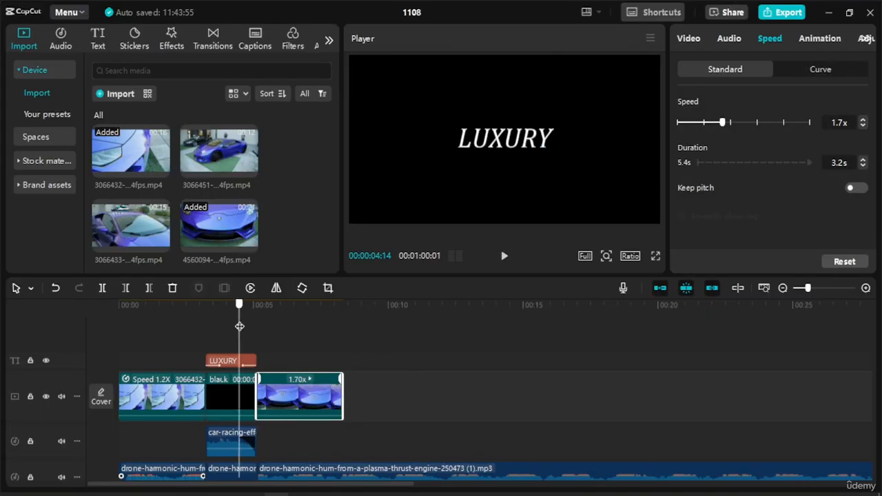
{"action": "key", "text": "space"}
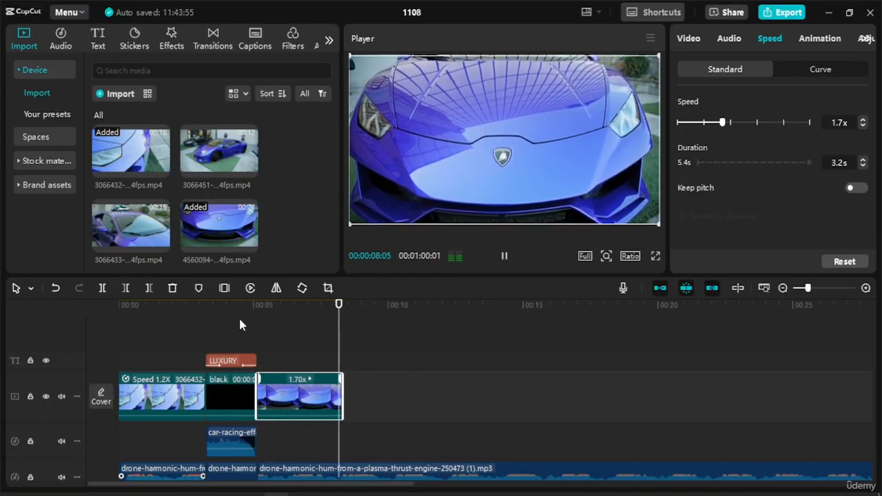
{"action": "key", "text": "space"}
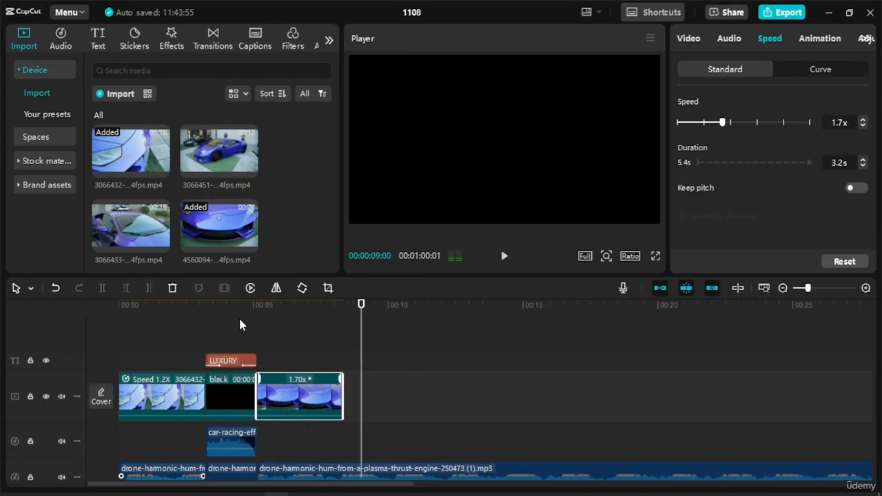
Step: Copy the black clip together with its LUXURY title and paste both directly after the front-view clip
{"action": "left_click", "coordinate": [239, 406]}
{"action": "left_click", "coordinate": [237, 362]}
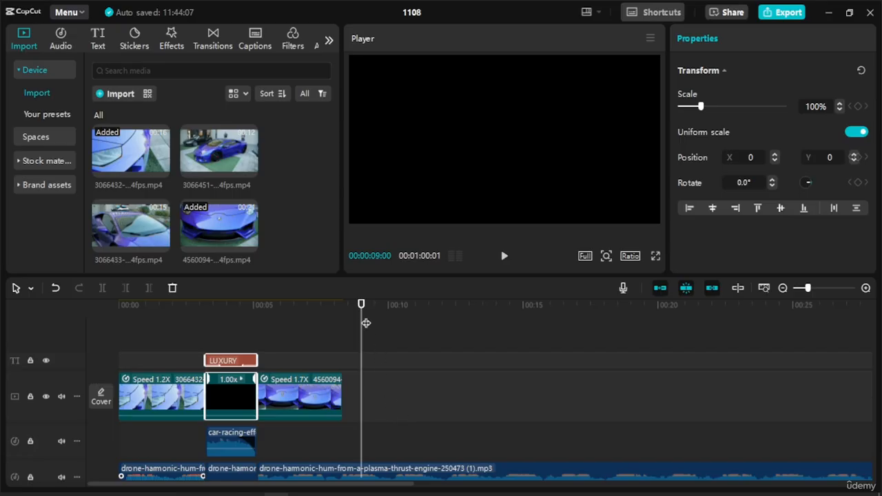
{"action": "left_click_drag", "start_coordinate": [361, 298], "coordinate": [357, 300]}
{"action": "left_click", "coordinate": [357, 359]}
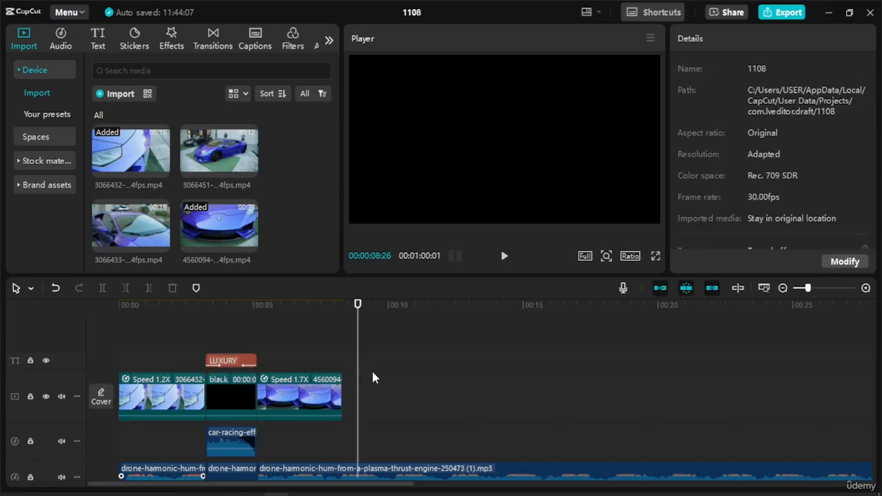
{"action": "key", "text": "ctrl+v"}
{"action": "left_click_drag", "start_coordinate": [371, 378], "coordinate": [369, 432]}
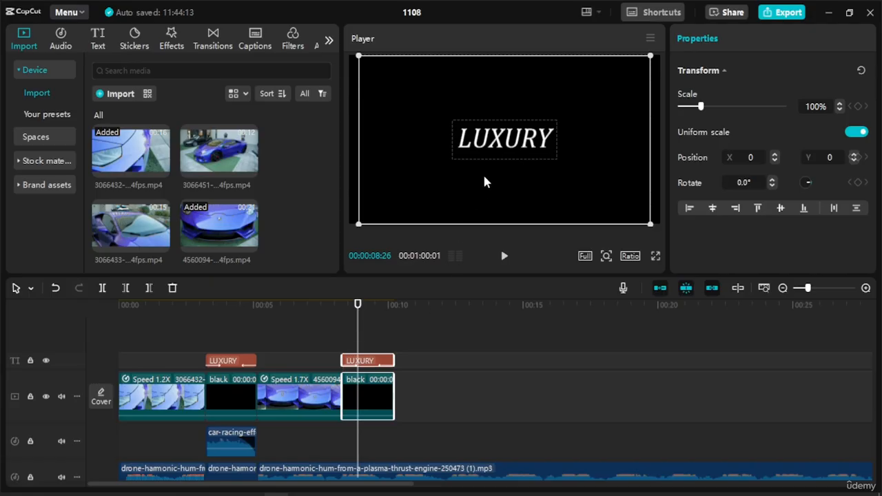
Step: Change the text of the copied title to "Speed & Comfort"
{"action": "left_click", "coordinate": [515, 152]}
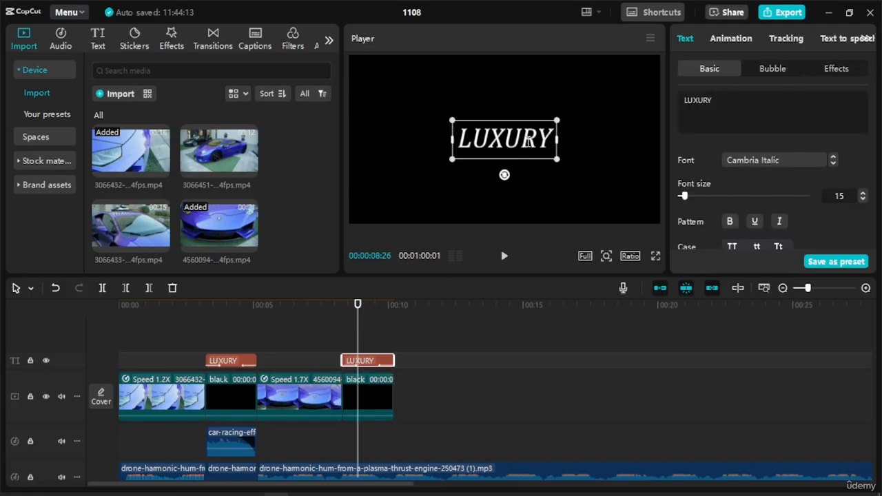
{"action": "double_click", "coordinate": [529, 142]}
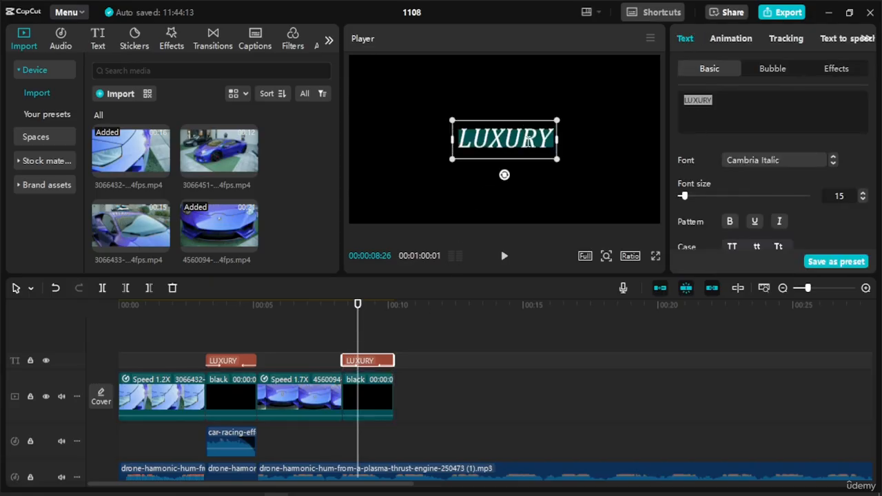
{"action": "type", "text": "Speed"}
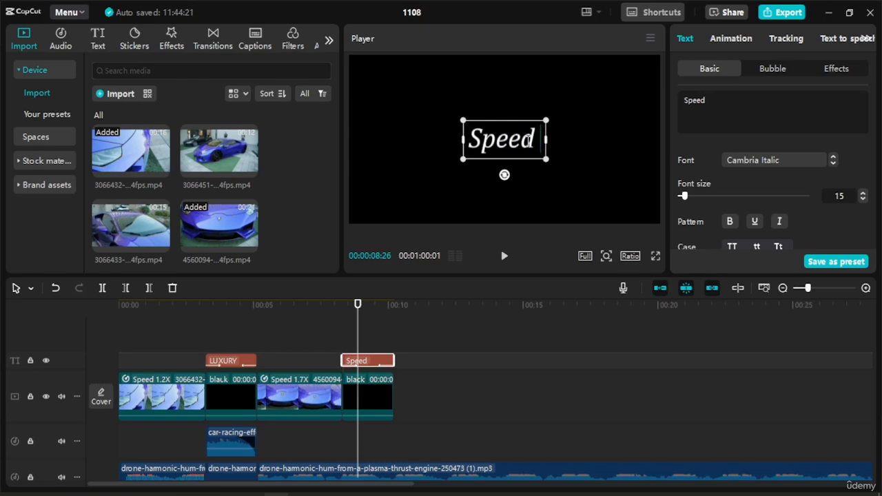
{"action": "type", "text": "&"}
{"action": "key", "text": "BackSpace"}
{"action": "type", "text": "& C"}
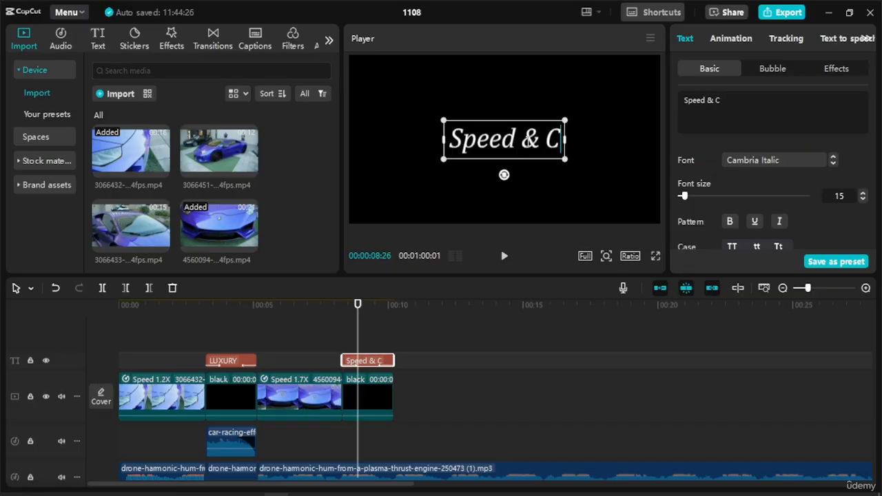
{"action": "type", "text": "omdo"}
{"action": "key", "text": "BackSpace"}
{"action": "key", "text": "BackSpace"}
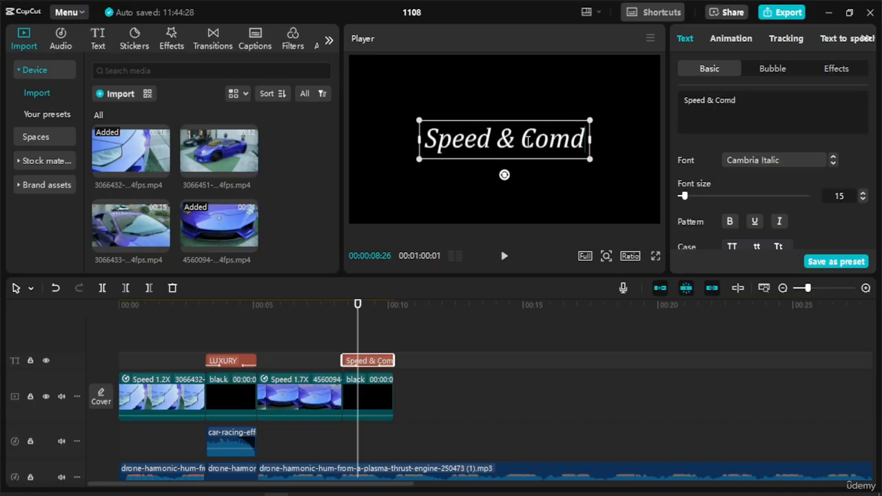
{"action": "type", "text": "fort"}
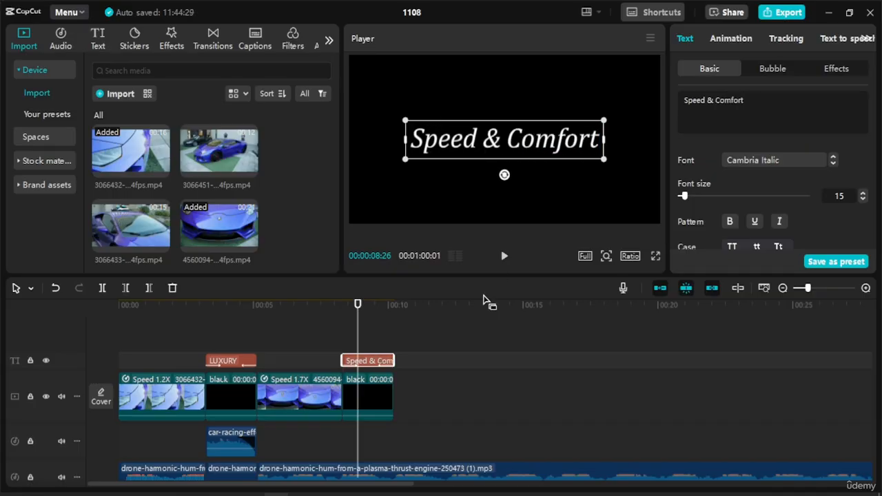
Step: Play from the LUXURY title to the end of the second black clip to check the new title
{"action": "left_click", "coordinate": [378, 320]}
{"action": "left_click_drag", "start_coordinate": [384, 306], "coordinate": [236, 321]}
{"action": "key", "text": "space"}
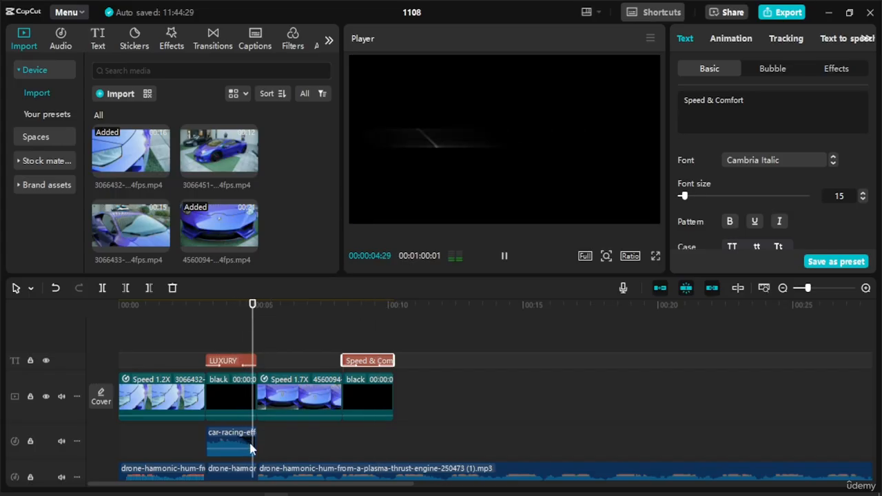
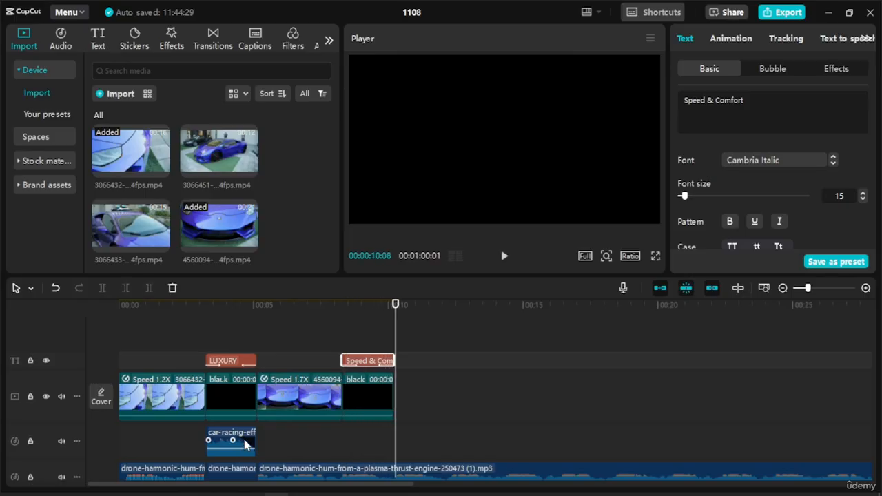
Step: Duplicate the car-racing sound effect and extend the copy's start back to the beginning of the second black clip
{"action": "left_click", "coordinate": [246, 444]}
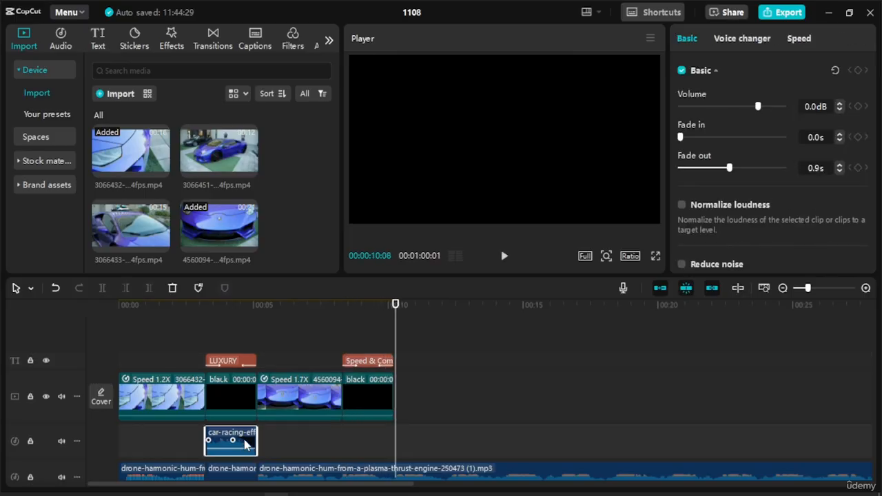
{"action": "key", "text": "ctrl+c"}
{"action": "key", "text": "ctrl+v"}
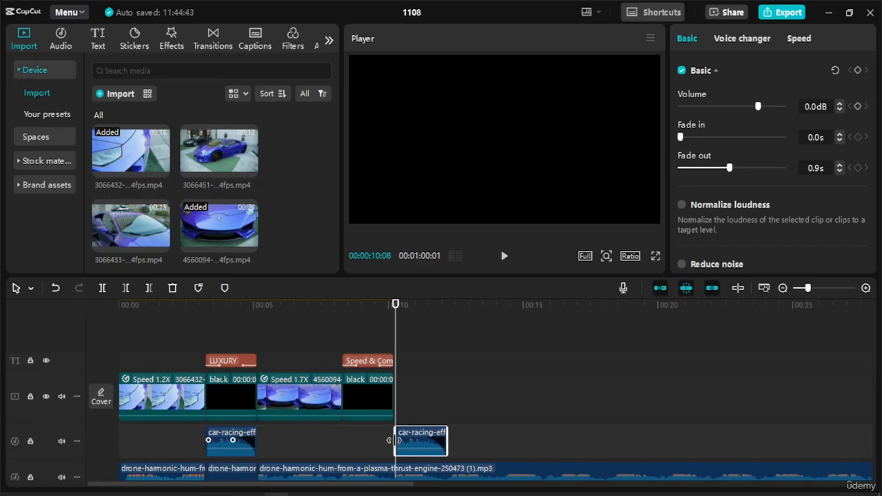
{"action": "left_click_drag", "start_coordinate": [397, 440], "coordinate": [345, 437]}
Step: Play the Speed & Comfort section and trim the copied racing sound to end with the second black clip
{"action": "left_click_drag", "start_coordinate": [396, 305], "coordinate": [327, 307]}
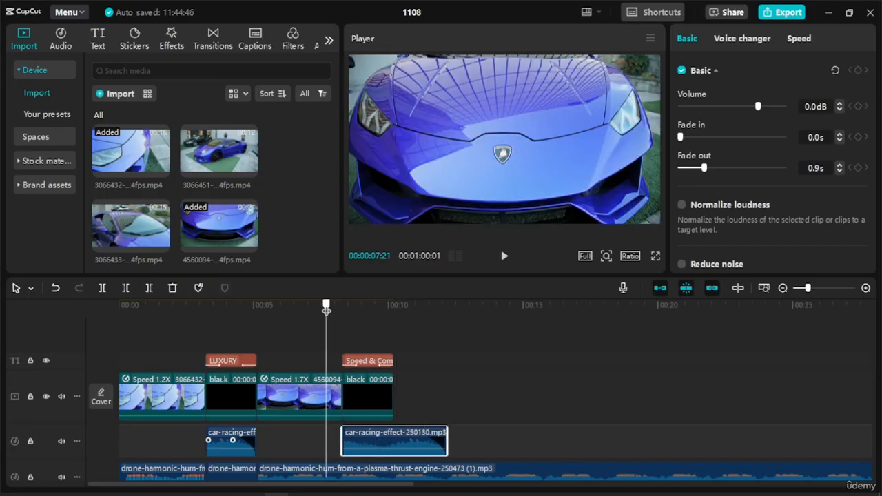
{"action": "key", "text": "space"}
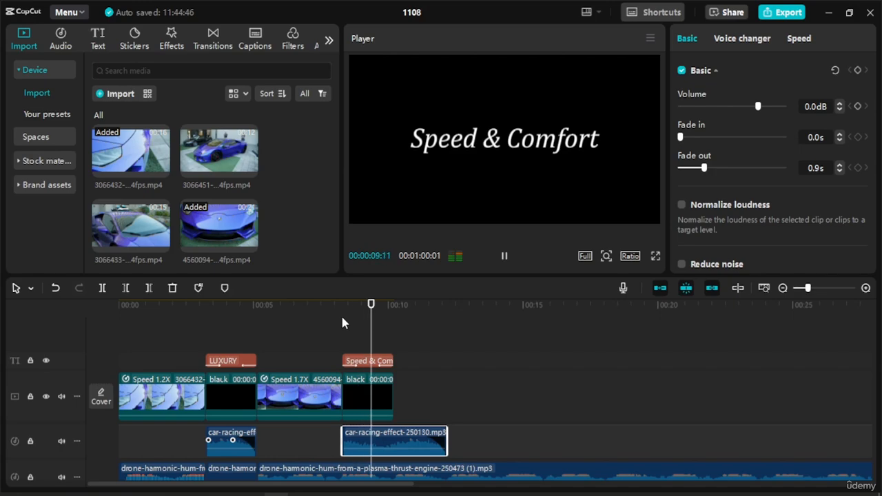
{"action": "key", "text": "space"}
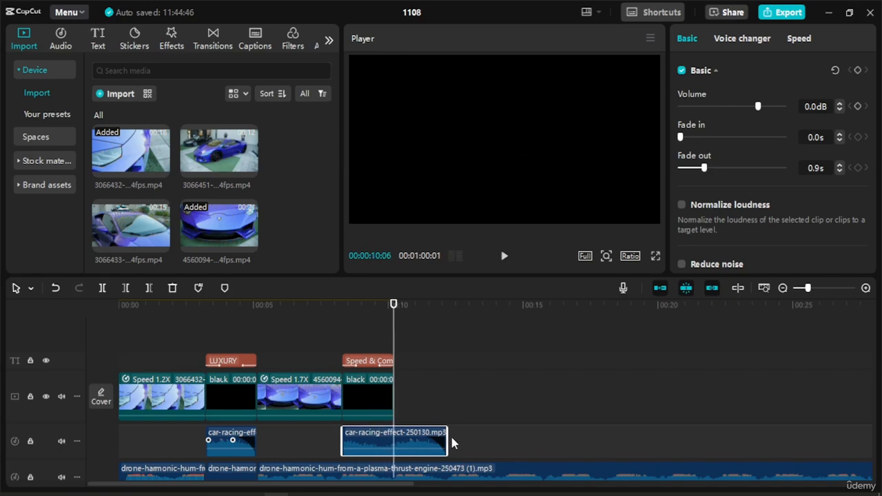
{"action": "left_click_drag", "start_coordinate": [443, 439], "coordinate": [402, 448]}
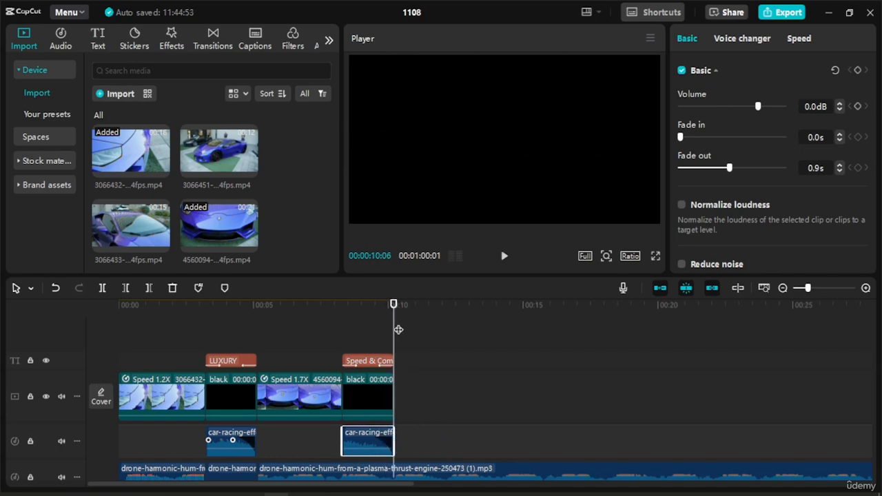
Step: Lower the volume of the racing sound under the LUXURY title to -1.2 dB
{"action": "left_click_drag", "start_coordinate": [240, 448], "coordinate": [245, 446]}
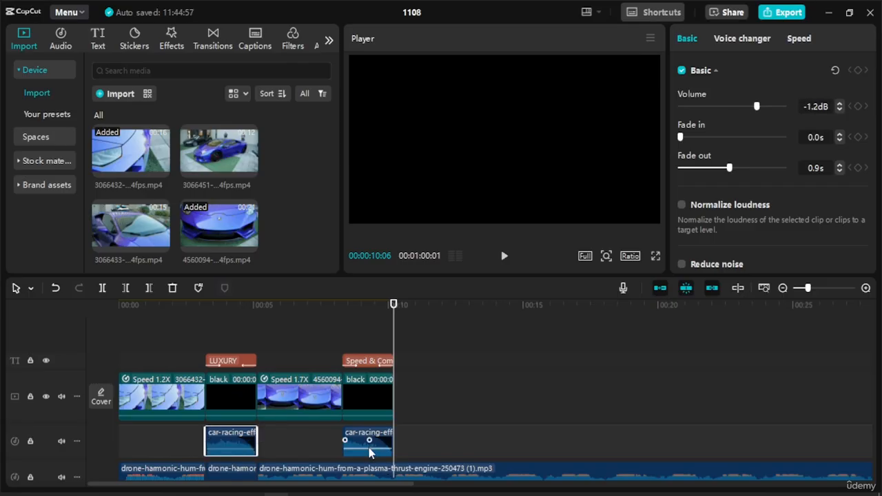
Step: Add fade-ins to both car-racing sounds, setting the one under LUXURY to 0.6 s and -5.2 dB, and play the section
{"action": "left_click_drag", "start_coordinate": [369, 445], "coordinate": [356, 440]}
{"action": "left_click_drag", "start_coordinate": [207, 444], "coordinate": [241, 454]}
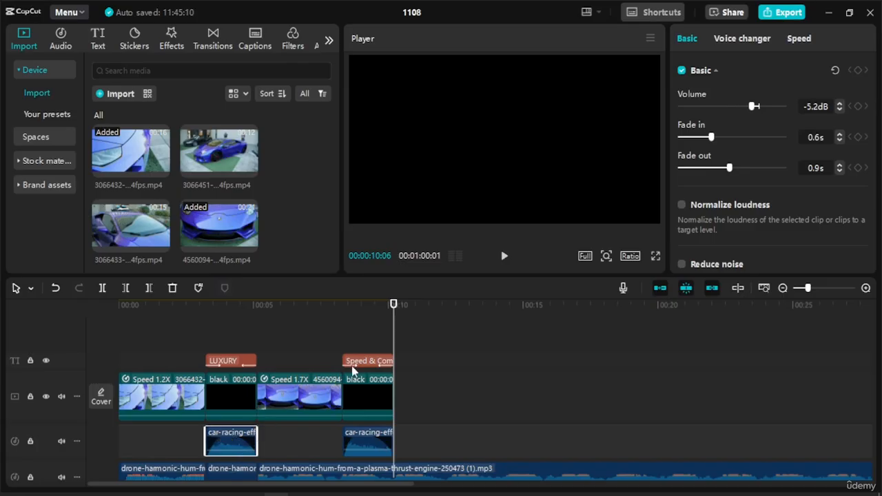
{"action": "left_click", "coordinate": [204, 311]}
{"action": "key", "text": "space"}
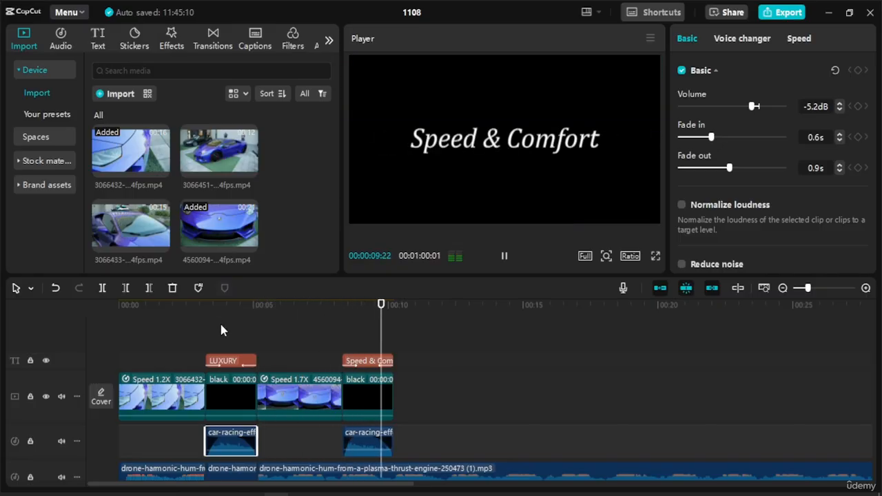
{"action": "scroll", "coordinate": [223, 328], "scroll_direction": "down", "scroll_amount": 1}
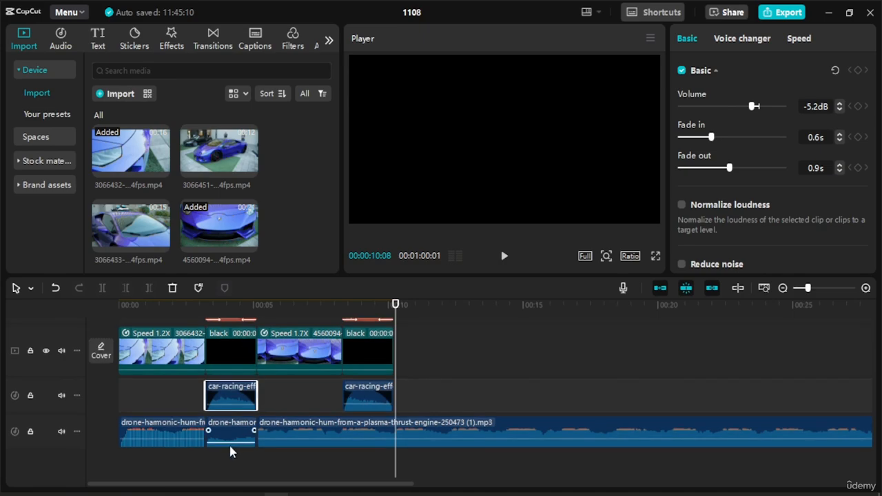
Step: Fade the first drone hum segment out over 0.4 s, fade the second in over 0.3 s and the third over 0.6 s, then play
{"action": "left_click", "coordinate": [211, 432]}
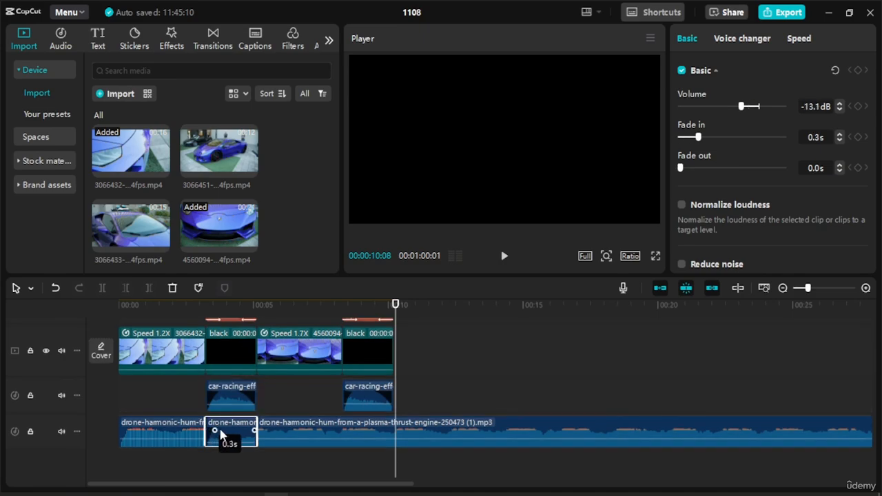
{"action": "left_click_drag", "start_coordinate": [220, 430], "coordinate": [193, 433]}
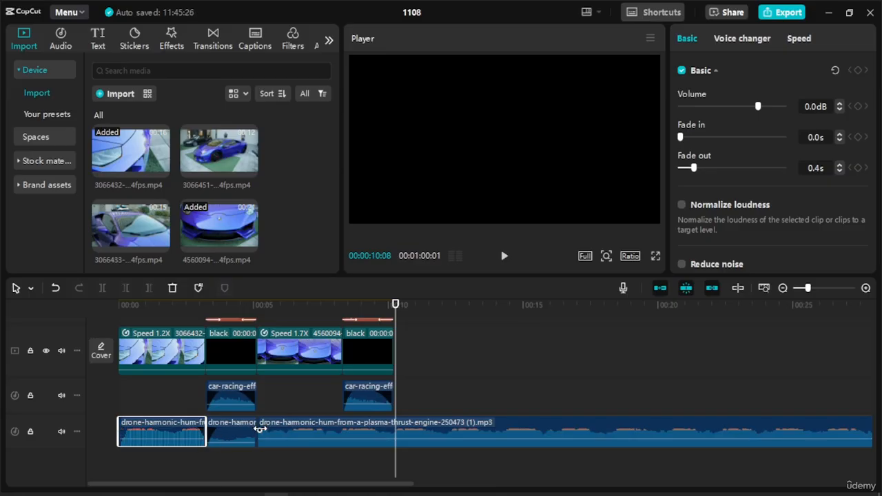
{"action": "left_click_drag", "start_coordinate": [261, 429], "coordinate": [282, 430]}
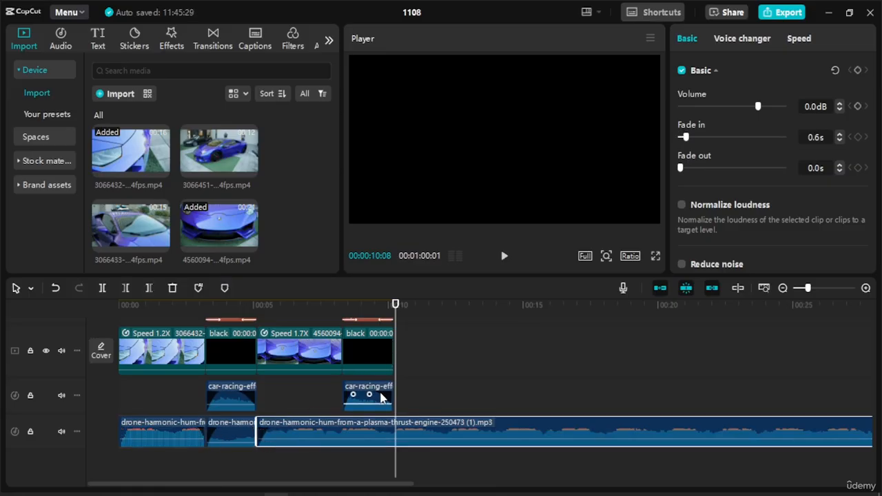
{"action": "left_click_drag", "start_coordinate": [395, 311], "coordinate": [239, 313]}
{"action": "key", "text": "space"}
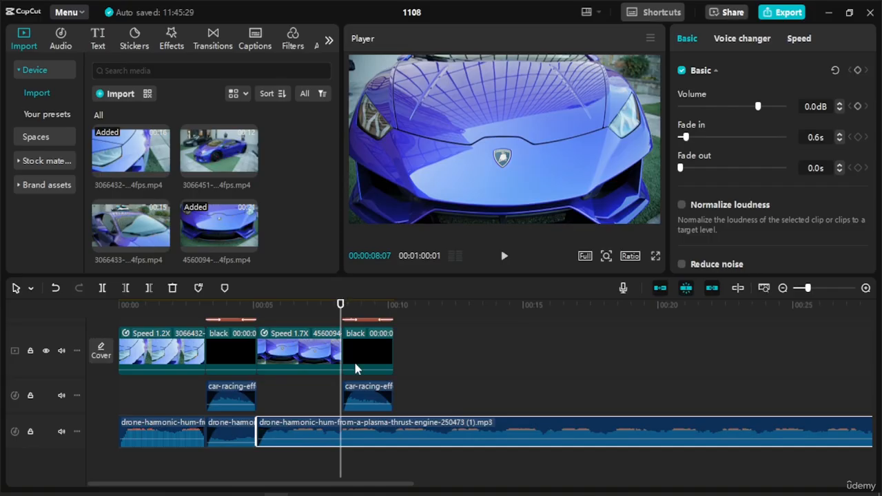
Step: Split the drone hum audio at the start and end of the second black clip
{"action": "scroll", "coordinate": [356, 369], "scroll_direction": "up", "scroll_amount": 5}
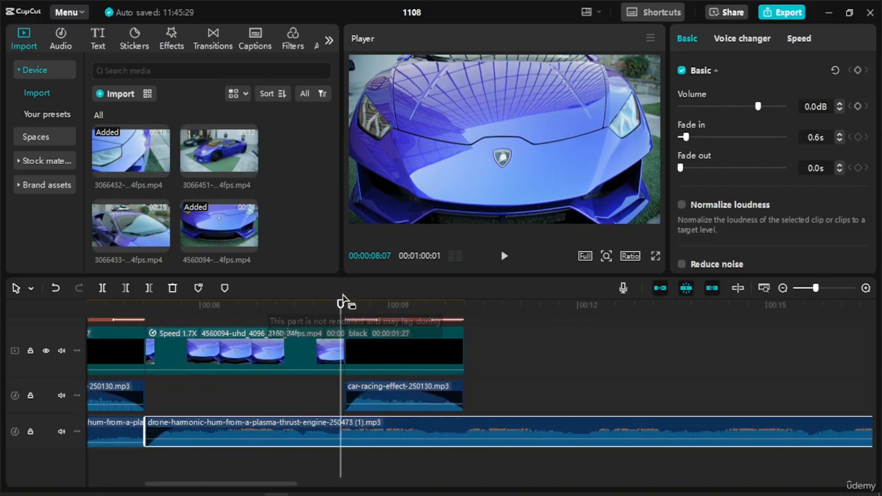
{"action": "left_click", "coordinate": [344, 316]}
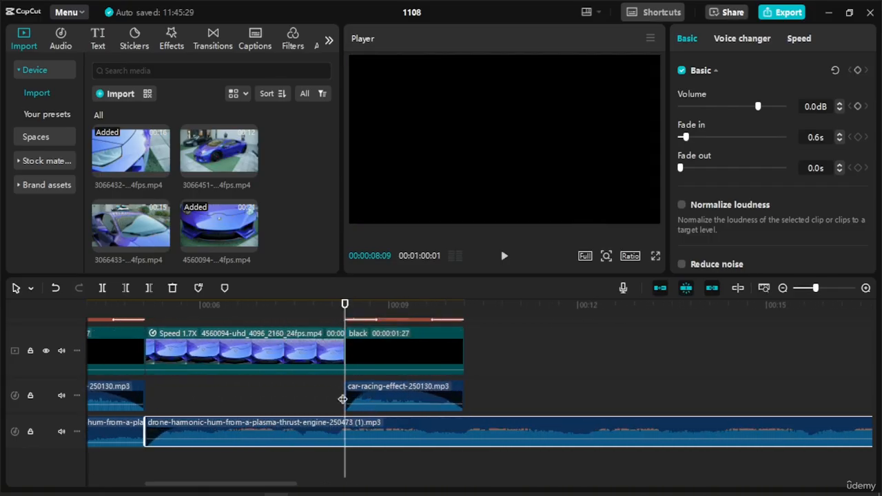
{"action": "key", "text": "ctrl+b"}
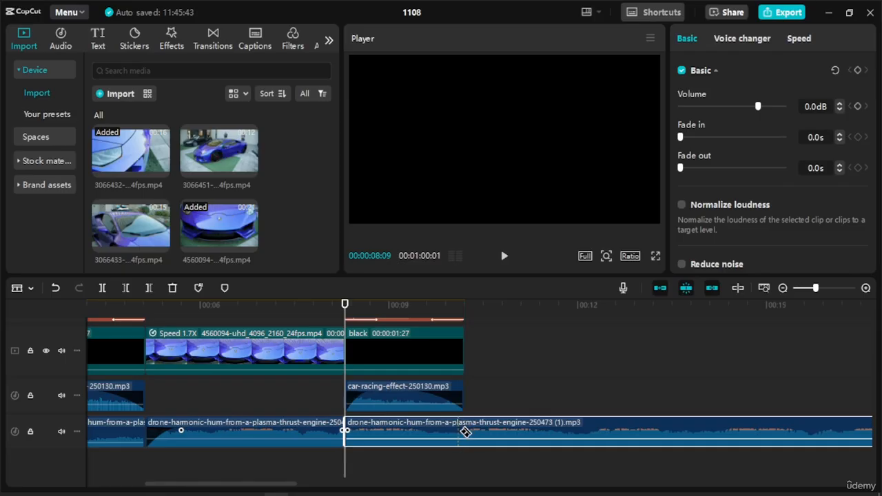
{"action": "left_click", "coordinate": [464, 431]}
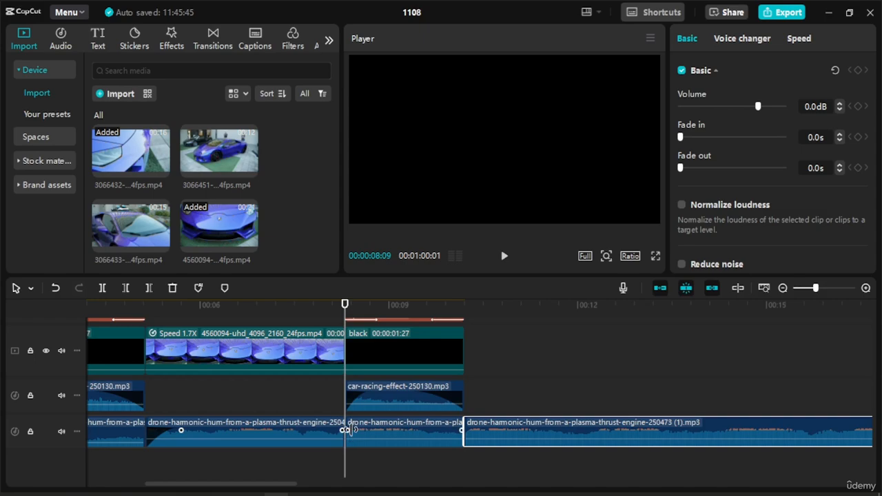
Step: Give the drone hum segment under the second black clip a 0.4 s fade-in and fade-out, and play the section
{"action": "scroll", "coordinate": [348, 429], "scroll_direction": "up", "scroll_amount": 3, "text": "ctrl"}
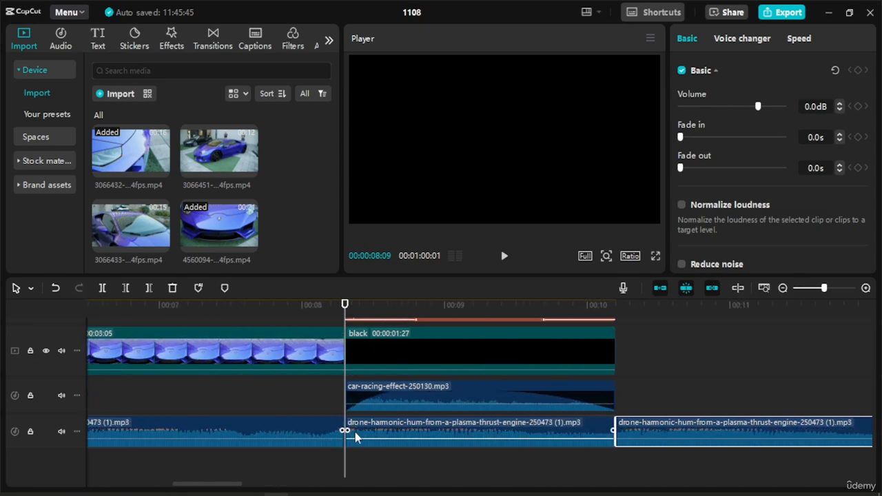
{"action": "scroll", "coordinate": [355, 436], "scroll_direction": "down", "scroll_amount": 5, "text": "ctrl"}
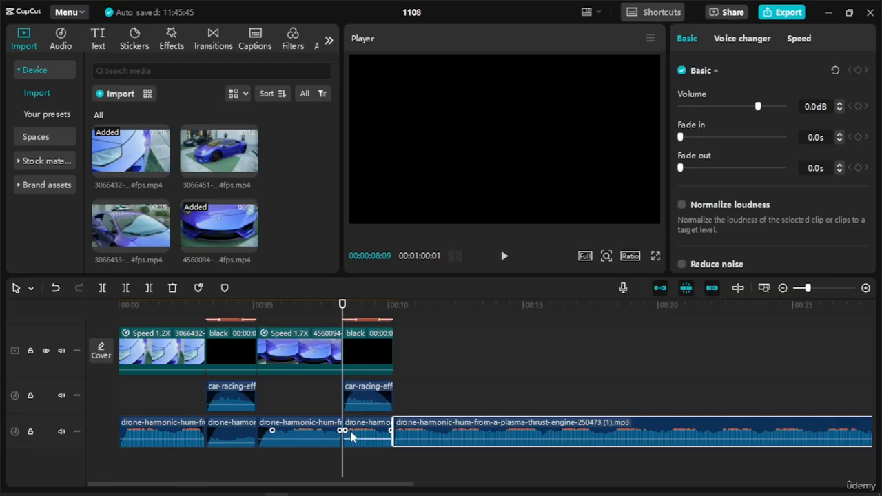
{"action": "left_click_drag", "start_coordinate": [345, 430], "coordinate": [354, 435]}
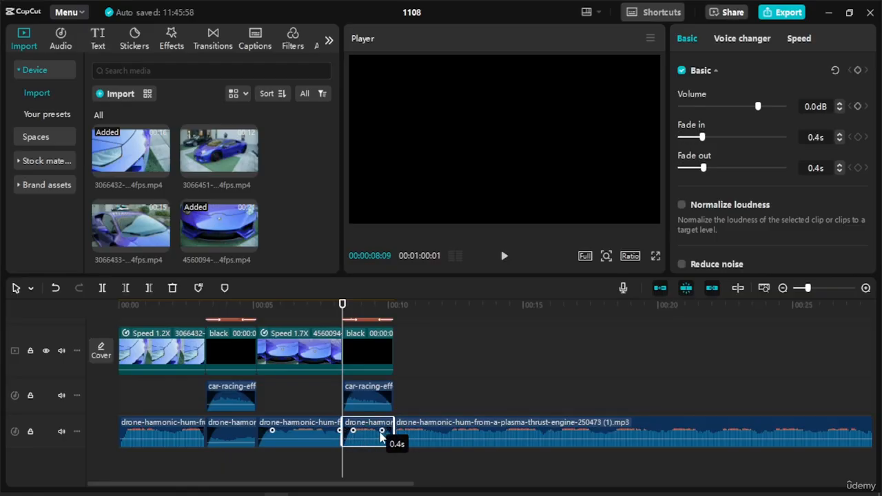
{"action": "left_click", "coordinate": [459, 359]}
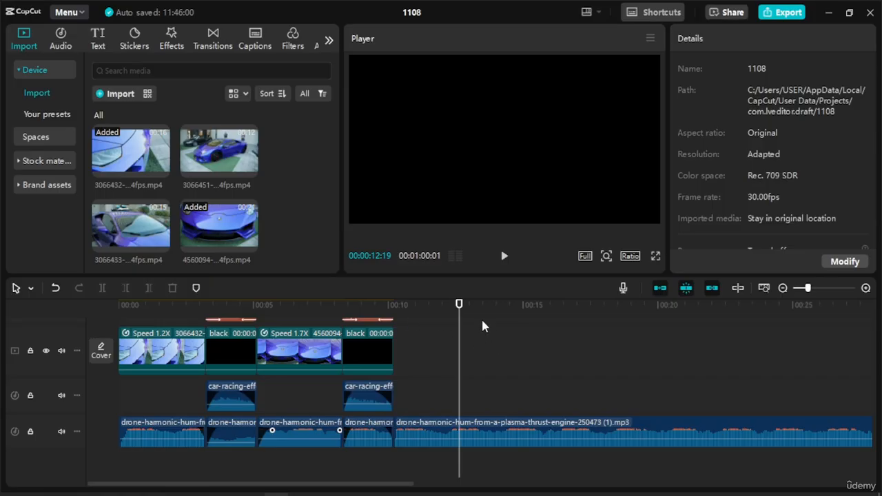
{"action": "left_click_drag", "start_coordinate": [460, 312], "coordinate": [196, 317]}
{"action": "key", "text": "space"}
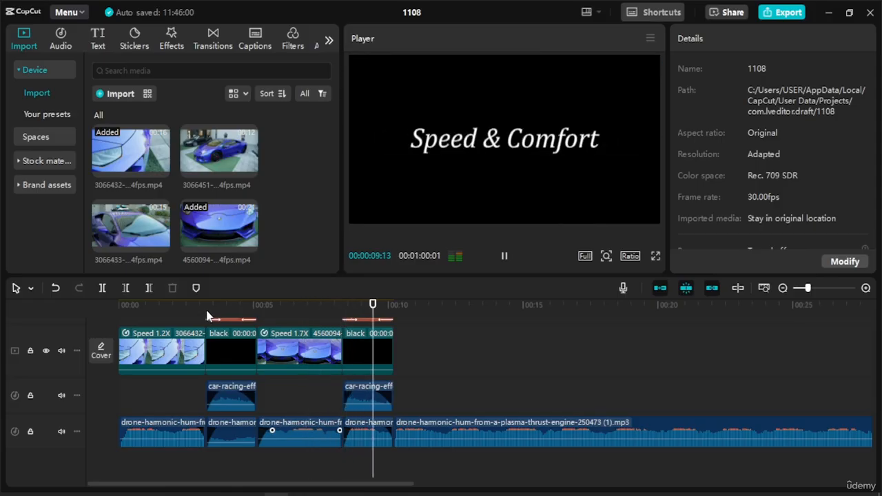
Step: Set a 1.0 s fade-in on the last drone hum segment and on the one under the second car clip
{"action": "left_click", "coordinate": [442, 443]}
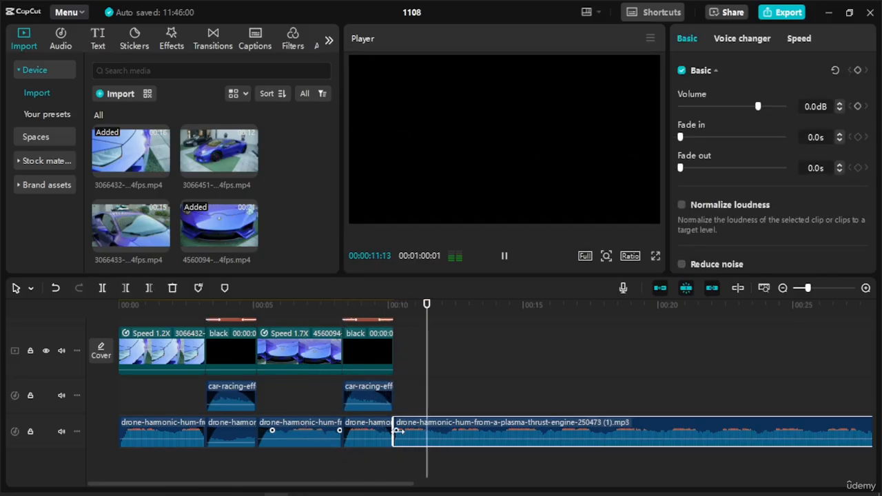
{"action": "left_click_drag", "start_coordinate": [398, 431], "coordinate": [434, 438]}
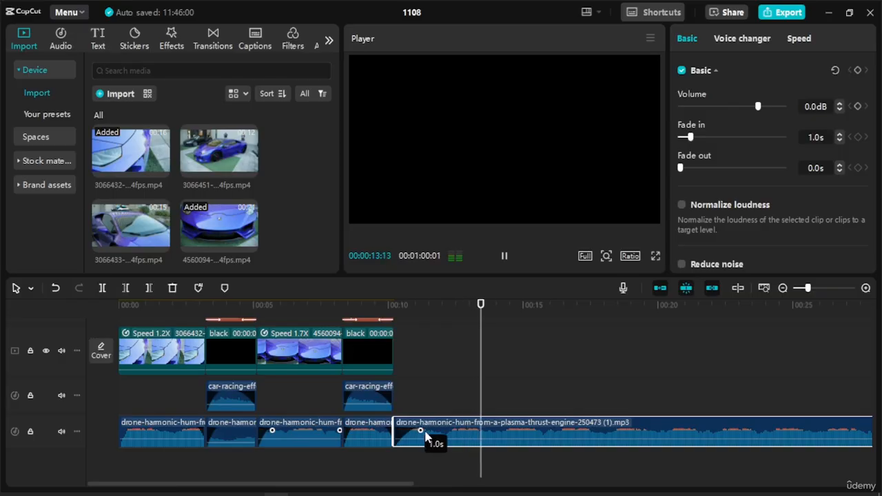
{"action": "left_click_drag", "start_coordinate": [493, 308], "coordinate": [355, 308]}
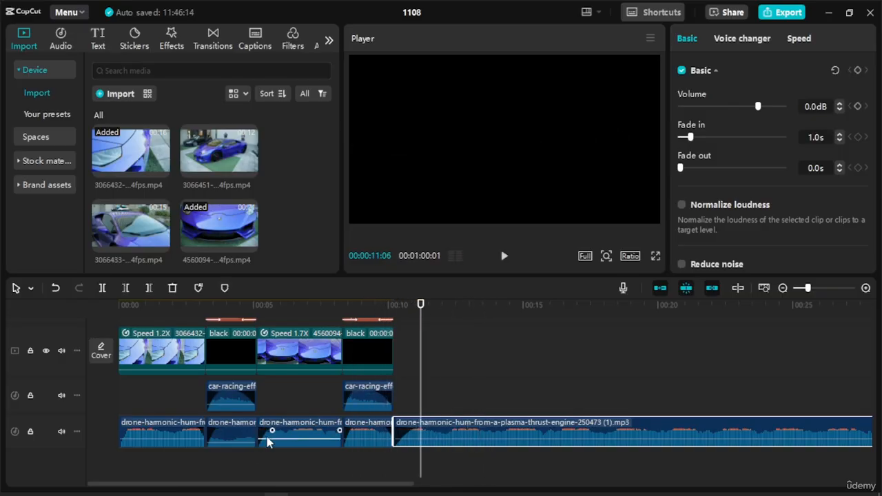
{"action": "left_click_drag", "start_coordinate": [273, 431], "coordinate": [284, 432]}
Step: Append the 3066433 car clip to the main video track directly after the second black clip
{"action": "scroll", "coordinate": [425, 379], "scroll_direction": "up", "scroll_amount": 2}
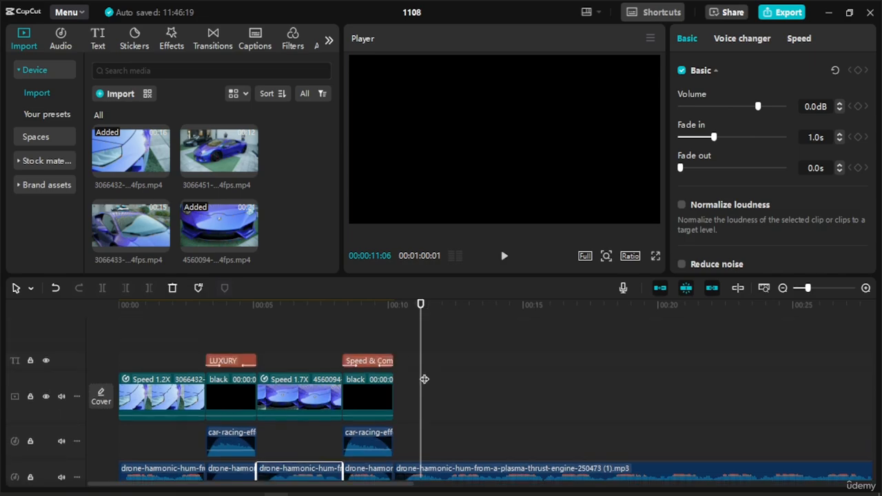
{"action": "left_click_drag", "start_coordinate": [418, 319], "coordinate": [362, 319]}
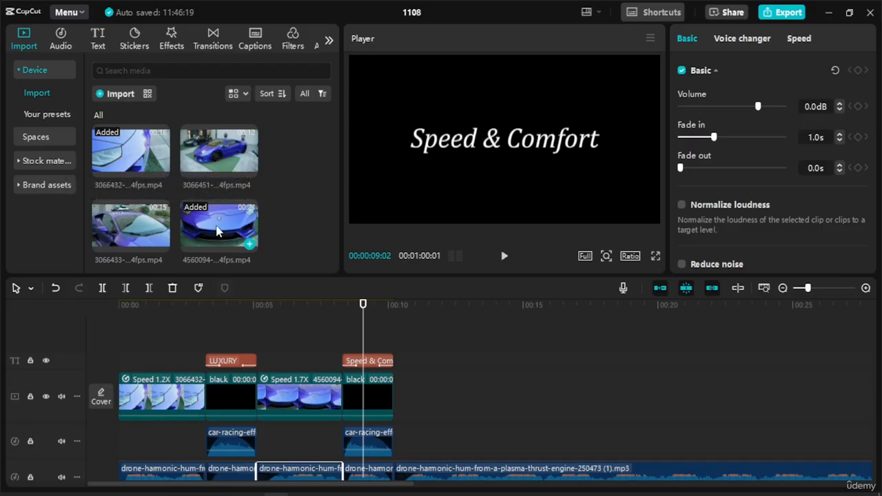
{"action": "left_click_drag", "start_coordinate": [155, 229], "coordinate": [395, 391]}
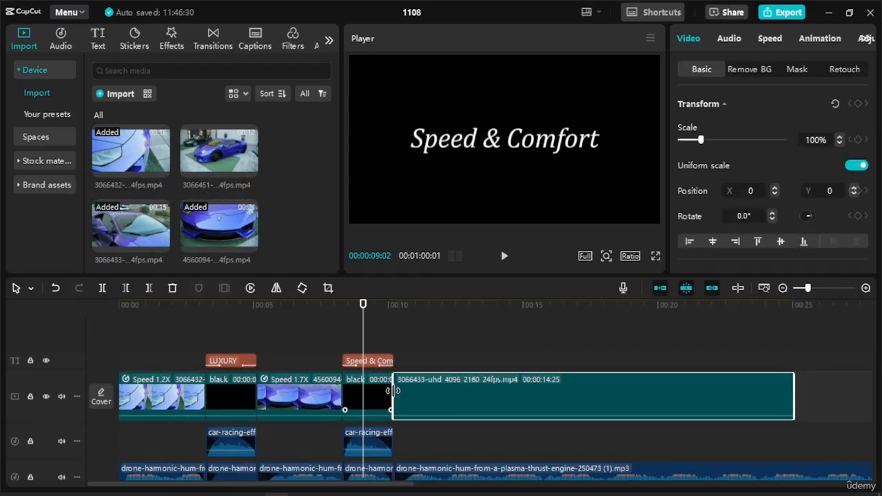
Step: Play the new car clip, split it at 00:00:12:17 and delete the part before the cut
{"action": "key", "text": "space"}
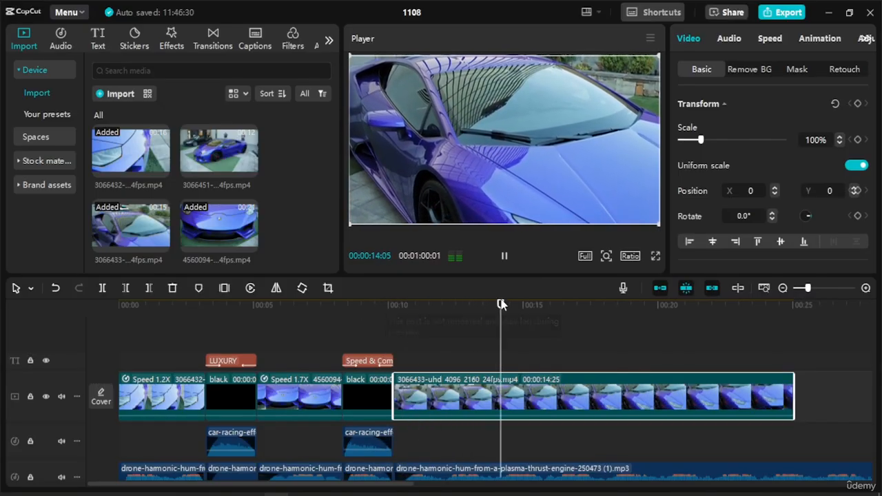
{"action": "left_click", "coordinate": [483, 304]}
{"action": "left_click_drag", "start_coordinate": [483, 304], "coordinate": [457, 304]}
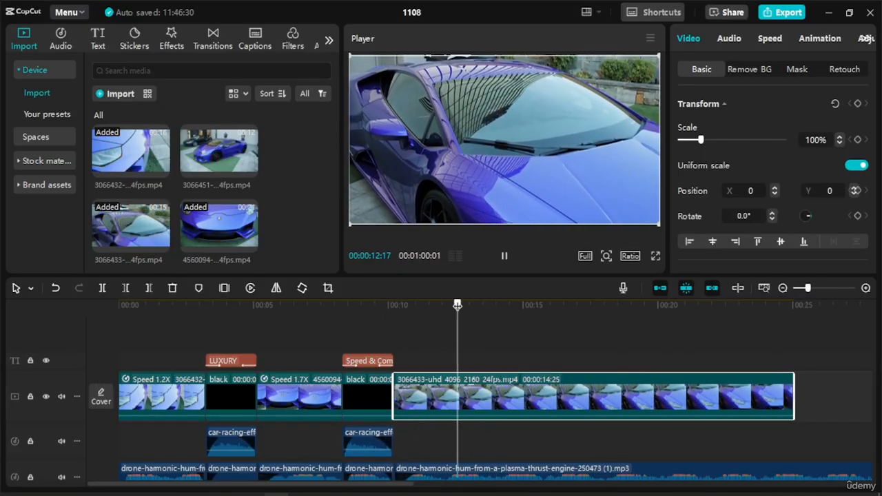
{"action": "left_click", "coordinate": [459, 395]}
{"action": "key", "text": "a"}
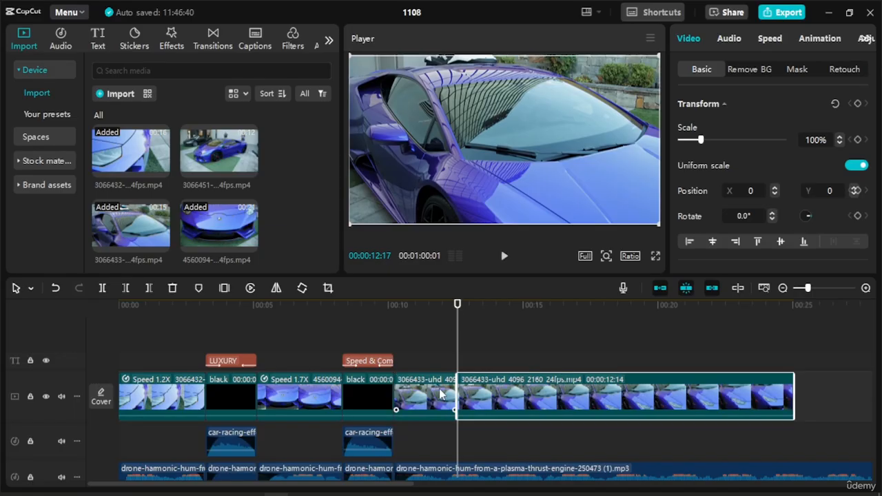
{"action": "left_click", "coordinate": [439, 390]}
{"action": "key", "text": "Delete"}
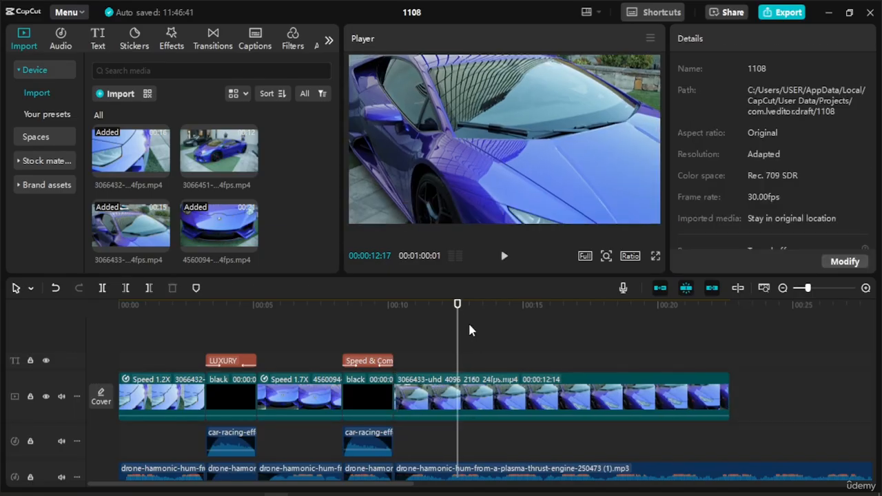
Step: Play on through the new car clip, split it at 00:00:15:22 and delete the part after the cut
{"action": "key", "text": "space"}
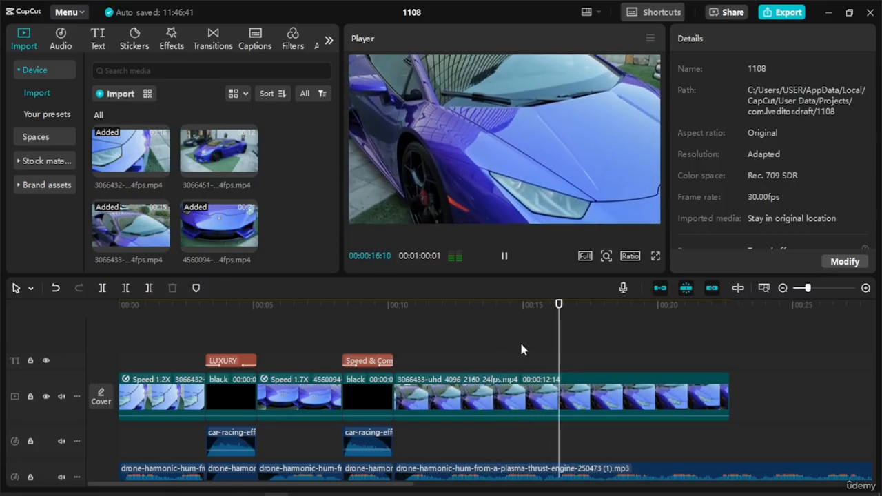
{"action": "left_click_drag", "start_coordinate": [578, 308], "coordinate": [544, 312]}
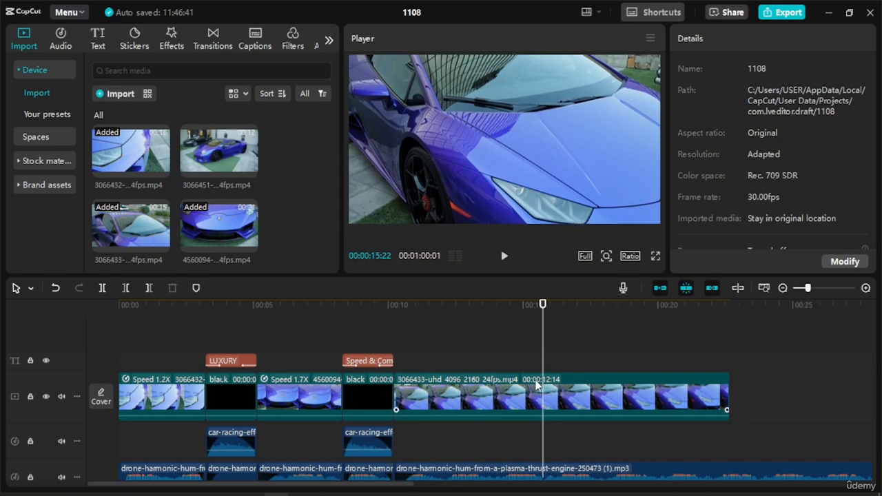
{"action": "left_click", "coordinate": [543, 403]}
{"action": "key", "text": "a"}
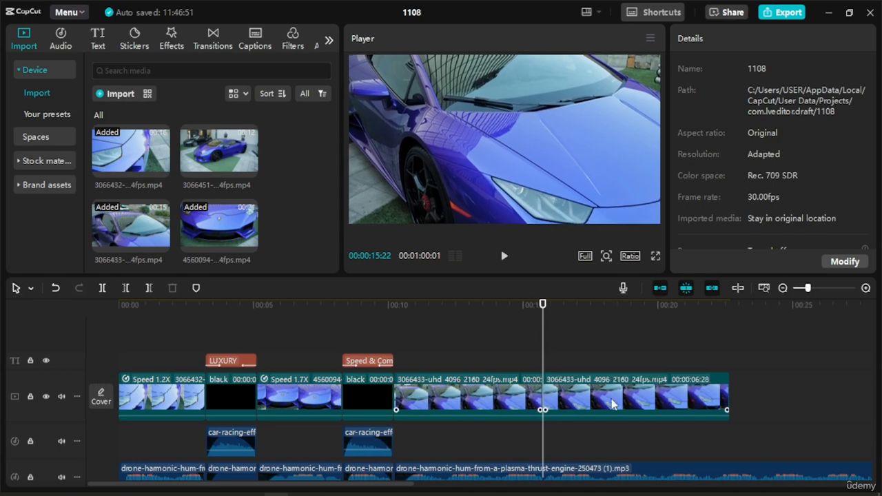
{"action": "left_click", "coordinate": [548, 400]}
{"action": "key", "text": "Delete"}
Step: Open the speed settings of the trimmed third car clip
{"action": "left_click", "coordinate": [517, 390]}
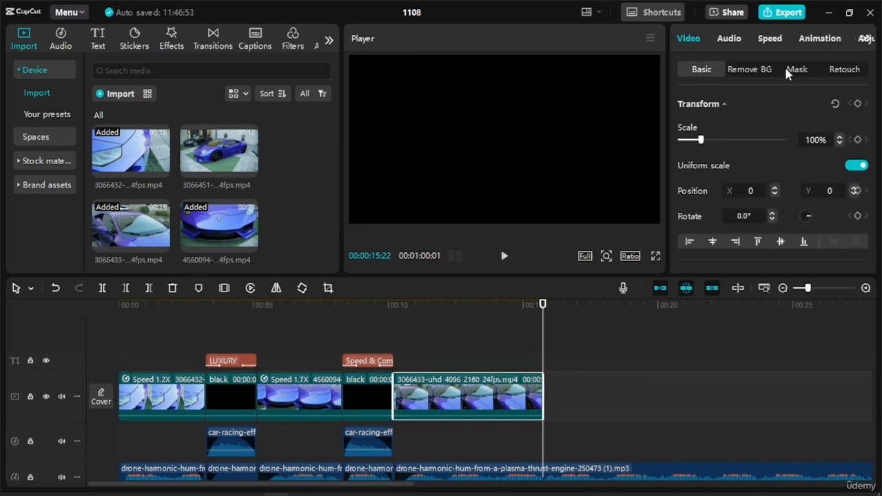
{"action": "left_click", "coordinate": [771, 39]}
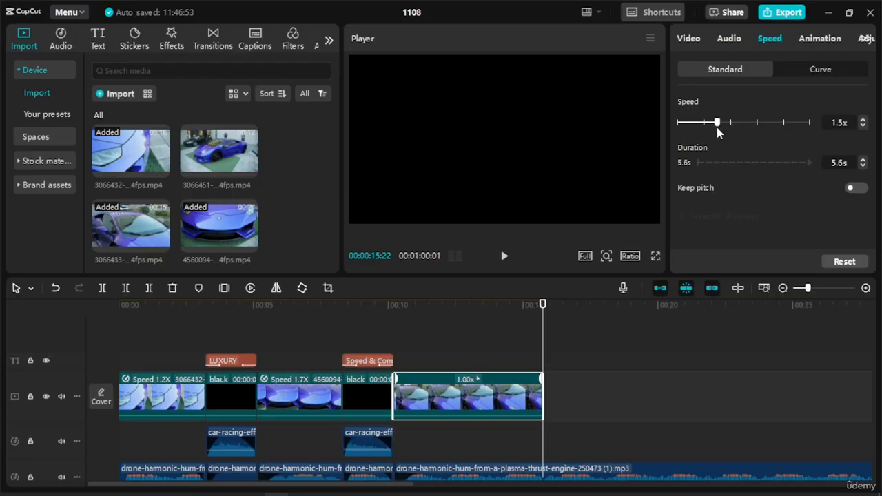
Step: Set the last car clip's speed to 1.7x and play it back from within the Speed & Comfort title
{"action": "left_click_drag", "start_coordinate": [723, 128], "coordinate": [724, 128]}
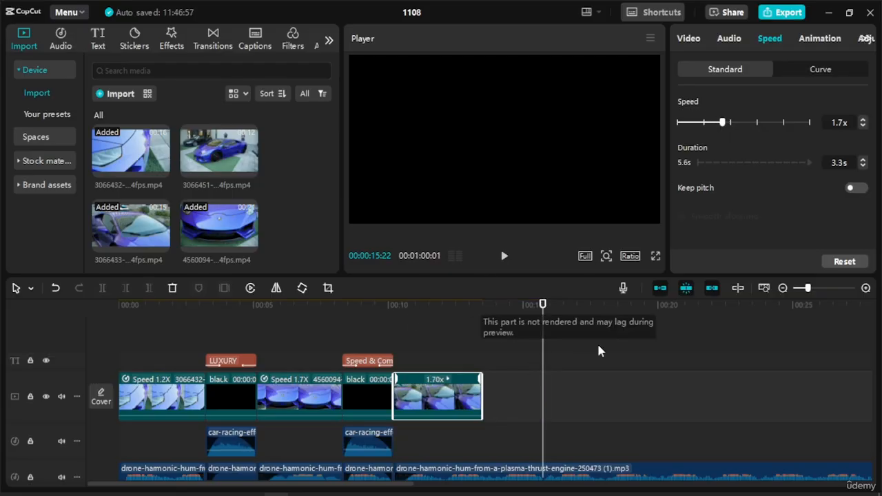
{"action": "left_click_drag", "start_coordinate": [546, 311], "coordinate": [355, 332]}
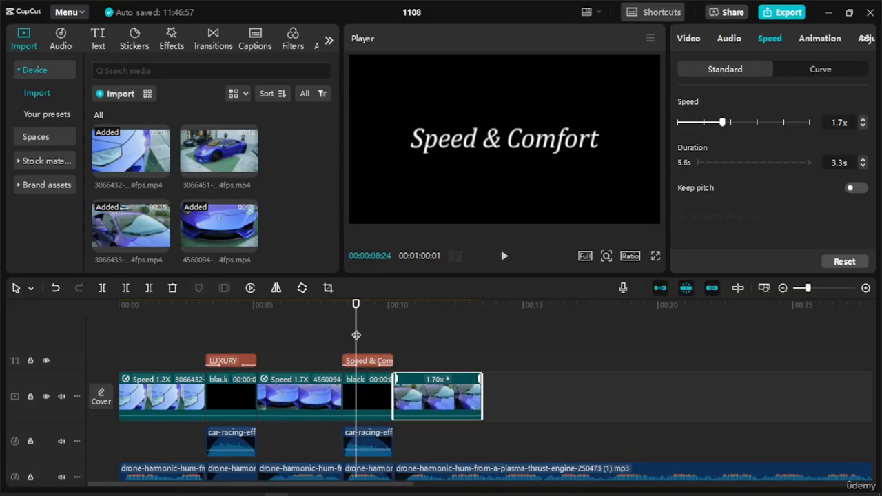
{"action": "key", "text": "space"}
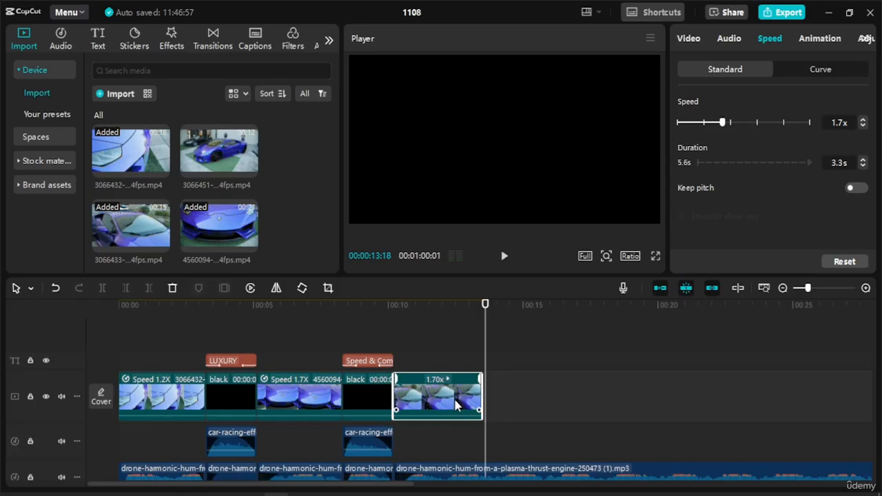
Step: Set the last car clip's speed to 2.0x and play it back from the end of the Speed & Comfort title
{"action": "left_click_drag", "start_coordinate": [731, 128], "coordinate": [731, 128]}
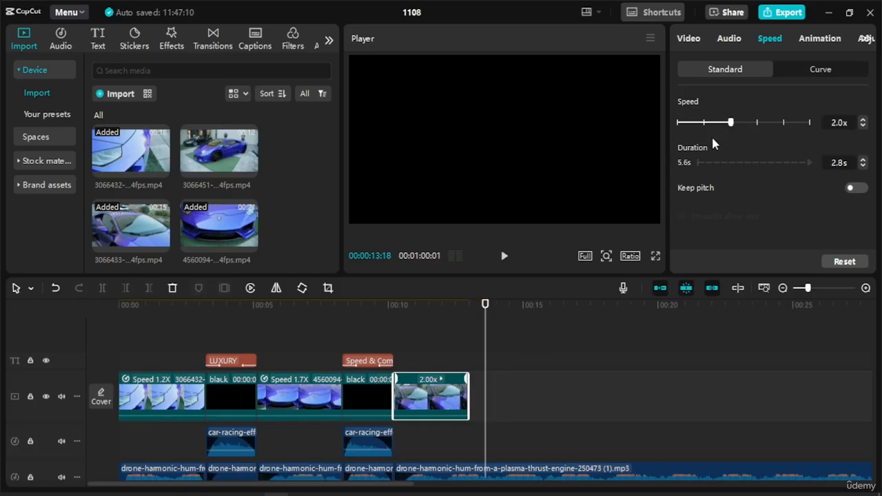
{"action": "left_click_drag", "start_coordinate": [485, 306], "coordinate": [382, 321]}
{"action": "key", "text": "space"}
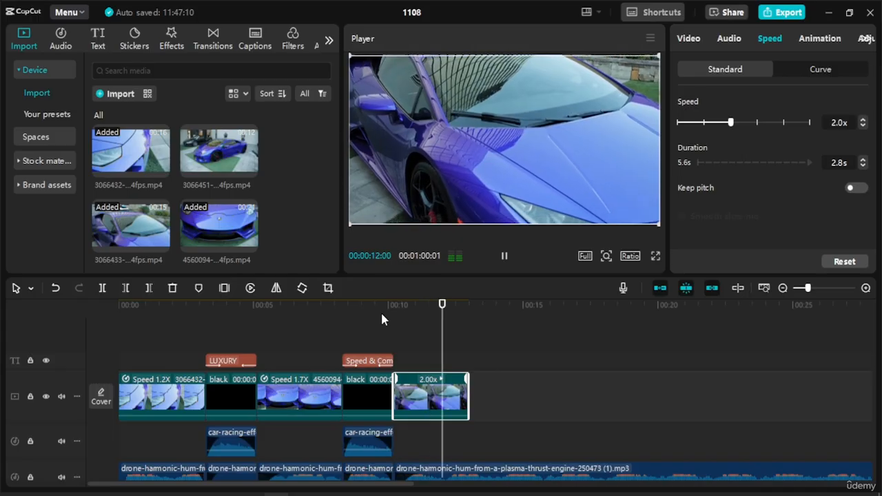
{"action": "key", "text": "space"}
Step: Lower the drone-hum segments' volumes: last to about -10.1 dB, third to -11.6 dB, first to -14.7 dB, and also reduce the fourth
{"action": "scroll", "coordinate": [443, 460], "scroll_direction": "down", "scroll_amount": 2}
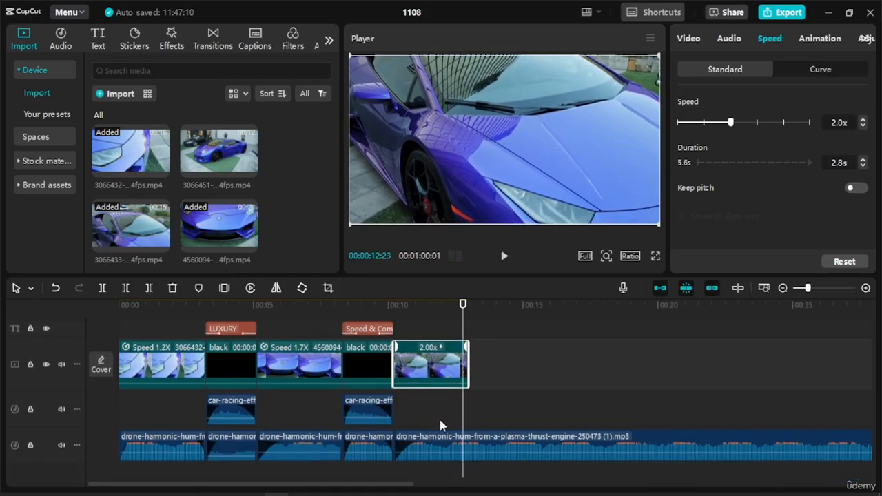
{"action": "left_click_drag", "start_coordinate": [446, 453], "coordinate": [445, 447]}
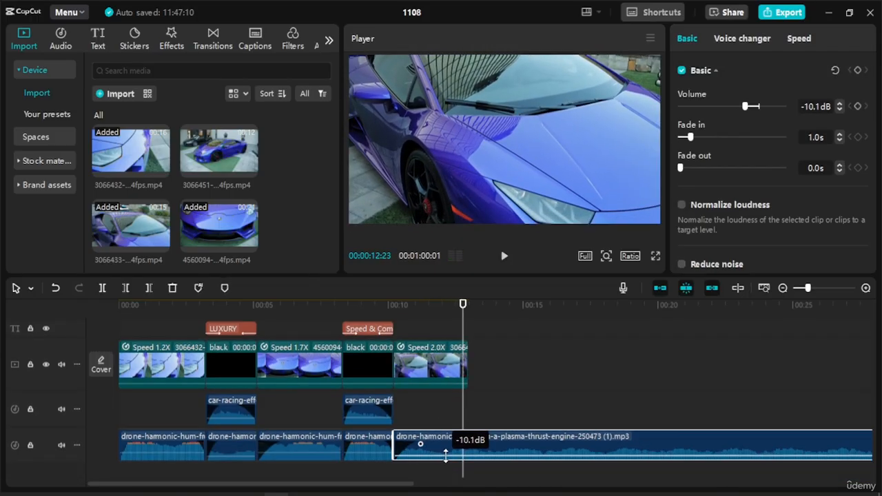
{"action": "left_click", "coordinate": [369, 455]}
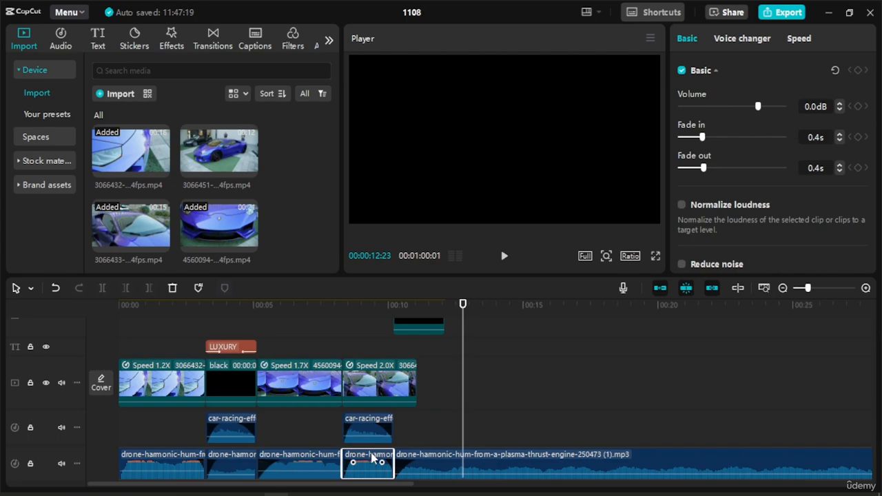
{"action": "scroll", "coordinate": [374, 456], "scroll_direction": "down", "scroll_amount": 1}
{"action": "left_click_drag", "start_coordinate": [366, 453], "coordinate": [366, 458]}
{"action": "left_click_drag", "start_coordinate": [308, 456], "coordinate": [308, 455]}
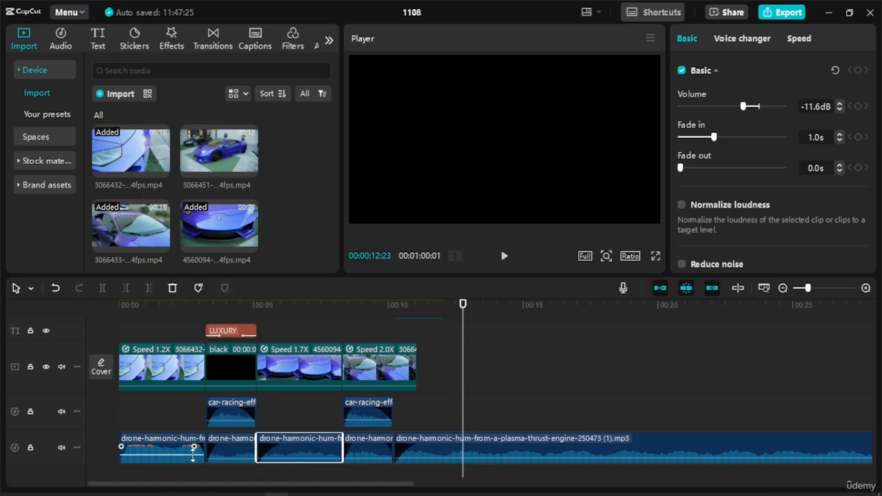
{"action": "left_click_drag", "start_coordinate": [193, 454], "coordinate": [188, 462]}
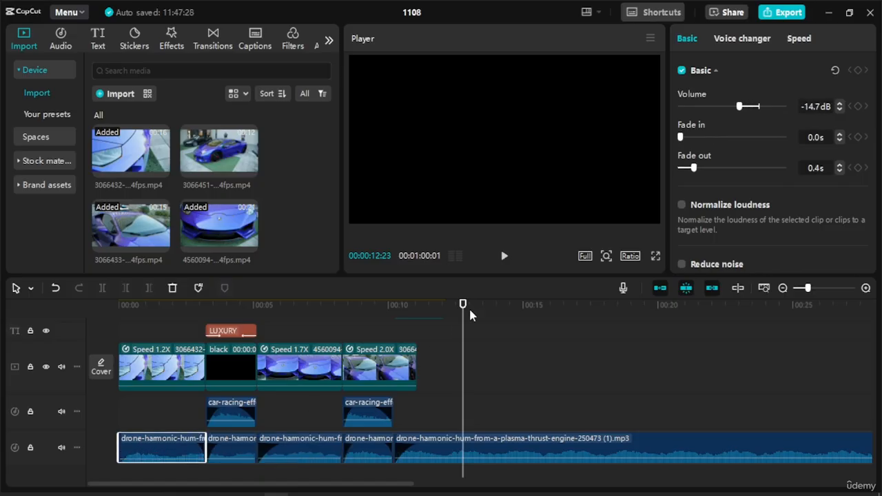
Step: Play the whole sequence from the beginning to check the picture and the sound levels
{"action": "left_click_drag", "start_coordinate": [442, 289], "coordinate": [97, 313]}
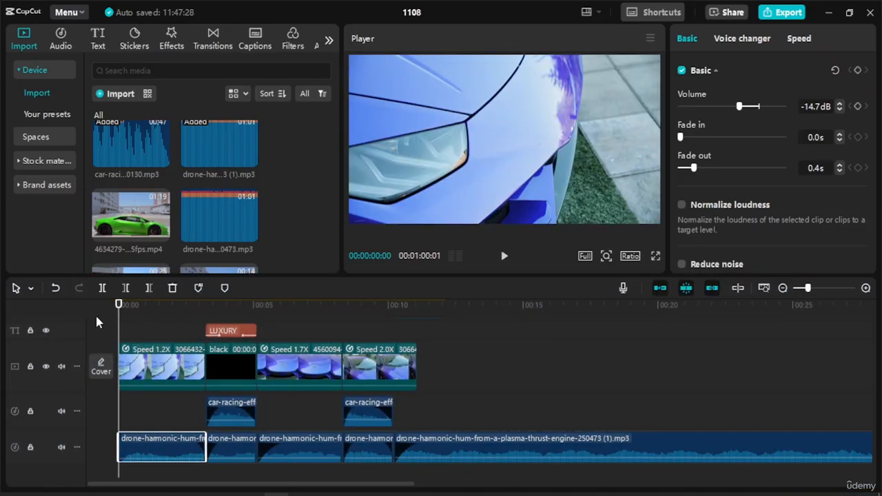
{"action": "key", "text": "space"}
{"action": "scroll", "coordinate": [441, 366], "scroll_direction": "up", "scroll_amount": 2}
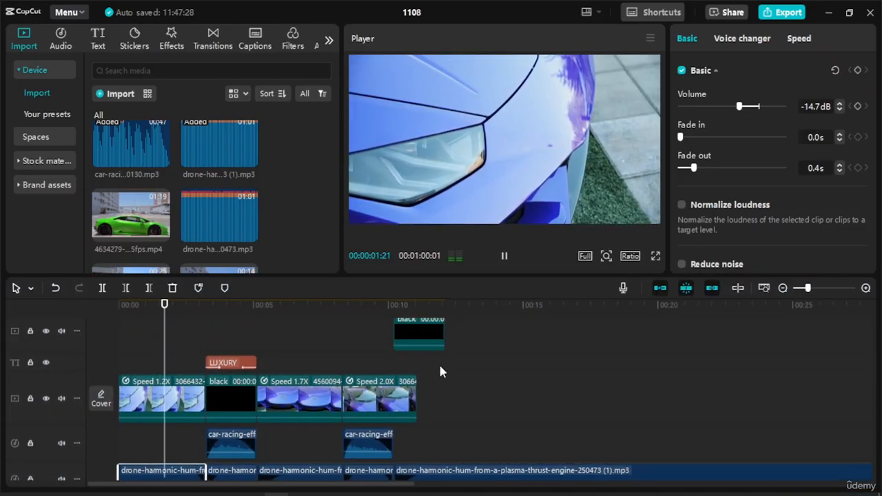
{"action": "scroll", "coordinate": [440, 367], "scroll_direction": "down", "scroll_amount": 1}
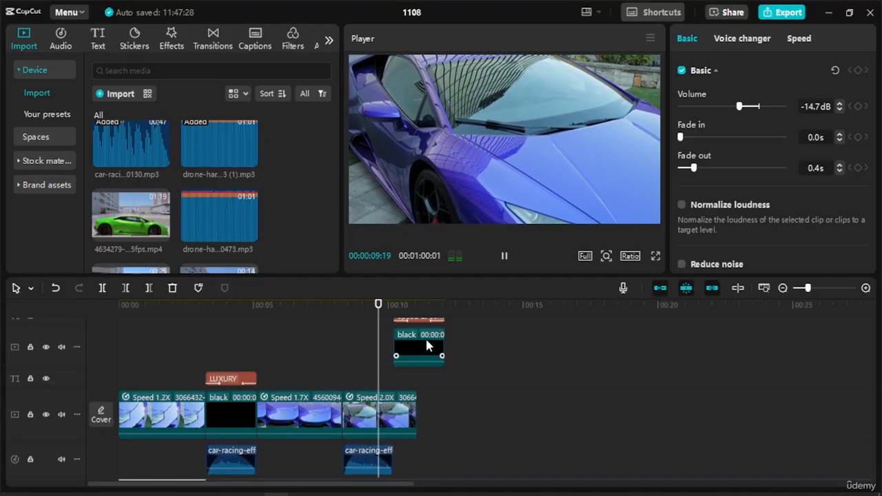
Step: Move the displaced black clip and its Speed & Comfort title back between the 1.7x and 2.0x car clips
{"action": "left_click", "coordinate": [426, 346]}
{"action": "scroll", "coordinate": [426, 337], "scroll_direction": "up", "scroll_amount": 1}
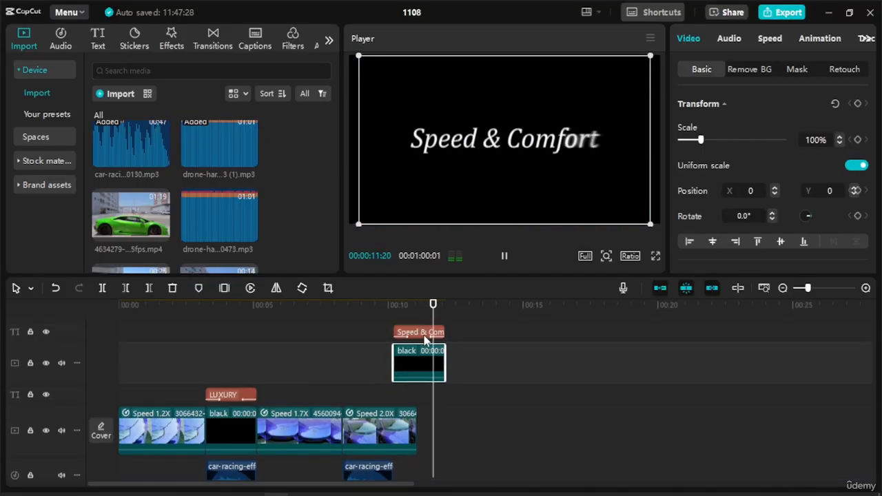
{"action": "left_click", "coordinate": [425, 335]}
{"action": "left_click_drag", "start_coordinate": [428, 356], "coordinate": [377, 439]}
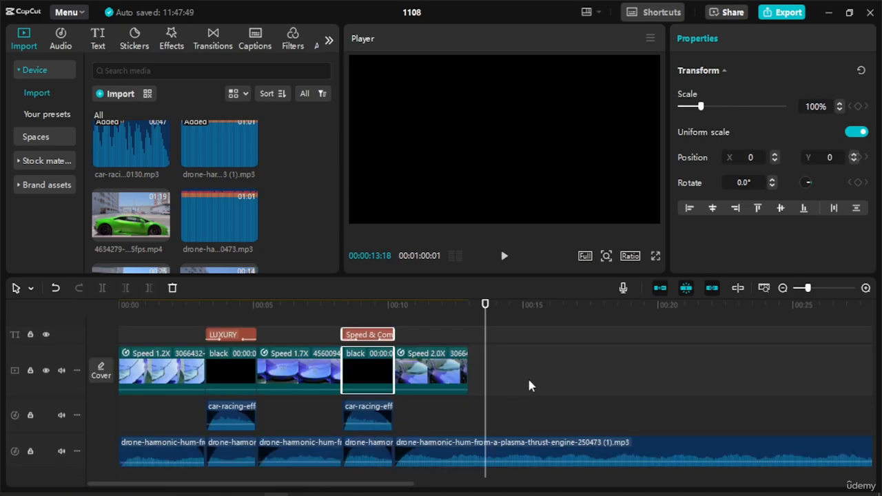
Step: Play back the Speed & Comfort section and the 2.0x car clip through to its end
{"action": "left_click", "coordinate": [326, 307]}
{"action": "key", "text": "space"}
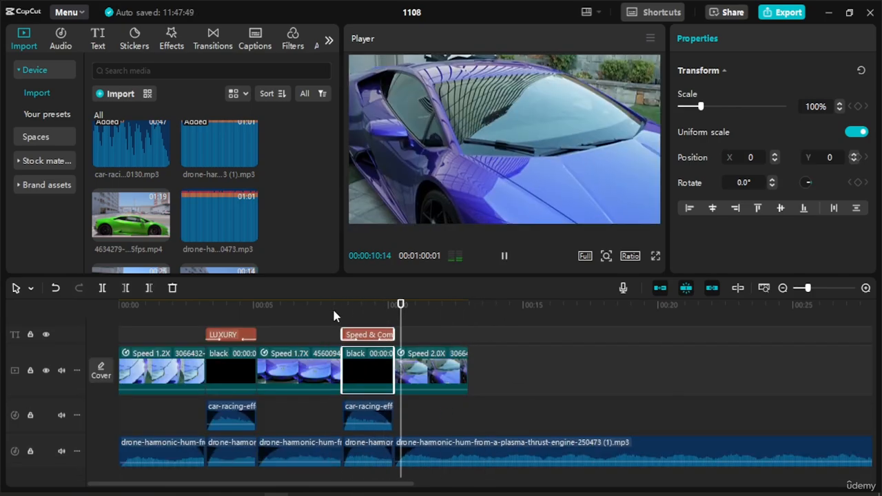
{"action": "key", "text": "space"}
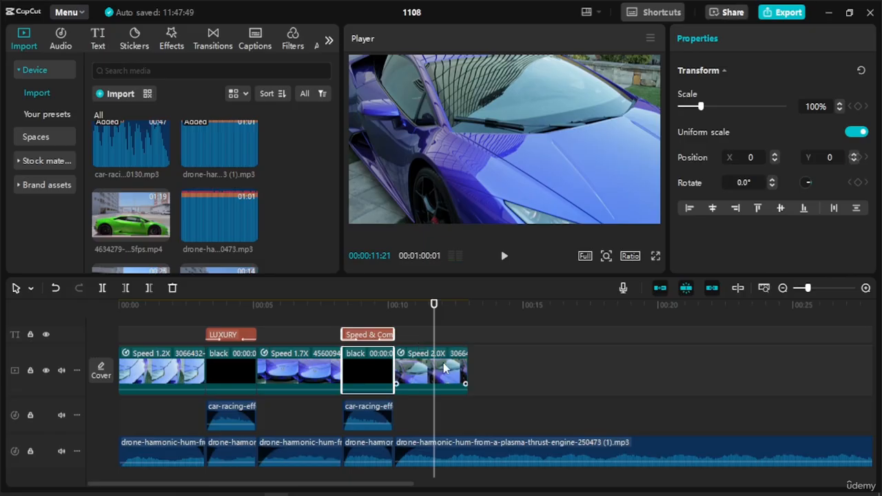
{"action": "scroll", "coordinate": [443, 363], "scroll_direction": "up", "scroll_amount": 1}
{"action": "mouse_move", "coordinate": [441, 308]}
{"action": "left_mouse_down"}
{"action": "mouse_move", "coordinate": [466, 309]}
{"action": "mouse_move", "coordinate": [452, 309]}
{"action": "left_mouse_up"}
{"action": "key", "text": "space"}
{"action": "key", "text": "space"}
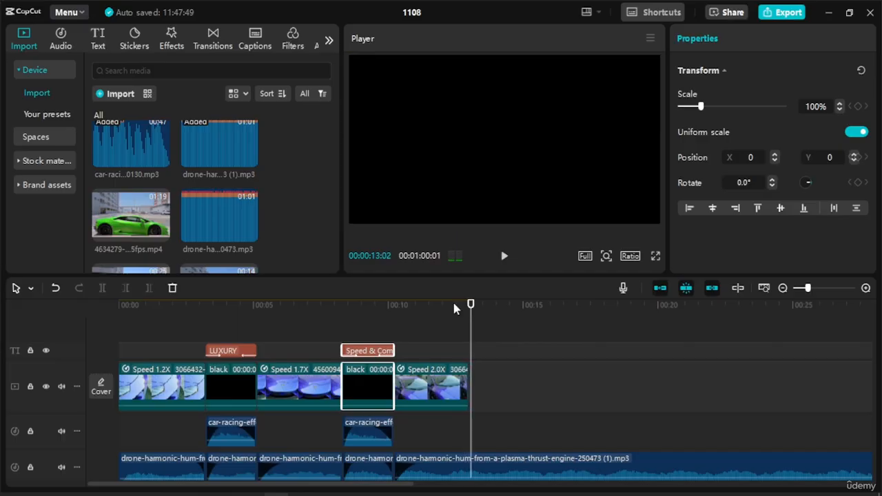
Step: Add the 3066451 car video after the 2.0x clip, turn off the timeline's magnet and snapping options, and move it to 15 seconds
{"action": "scroll", "coordinate": [214, 196], "scroll_direction": "down", "scroll_amount": 5}
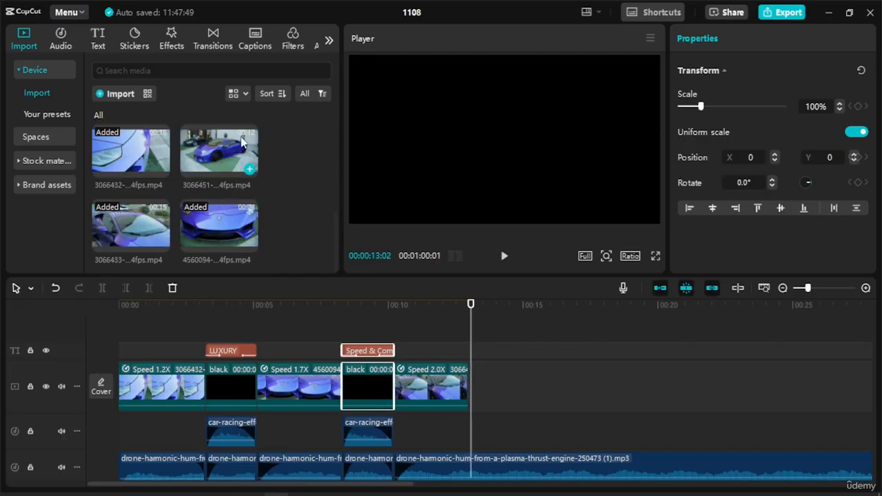
{"action": "left_click_drag", "start_coordinate": [241, 141], "coordinate": [474, 389]}
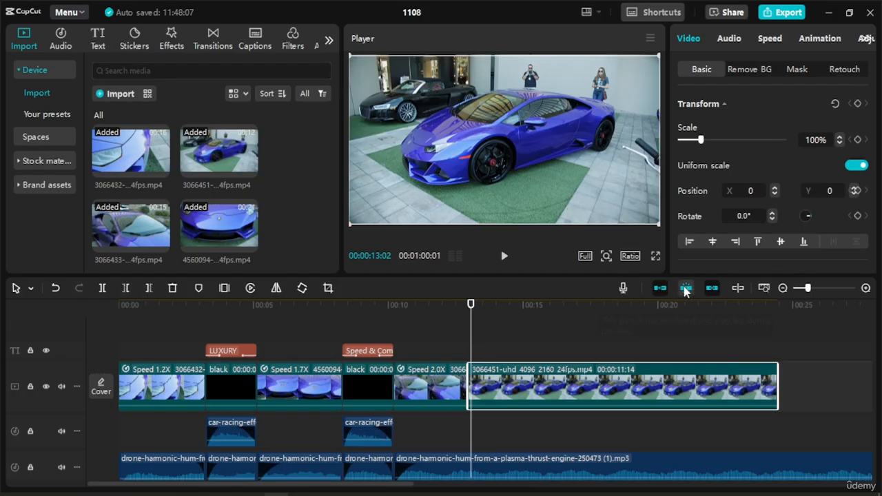
{"action": "left_click", "coordinate": [686, 289]}
{"action": "left_click", "coordinate": [661, 289]}
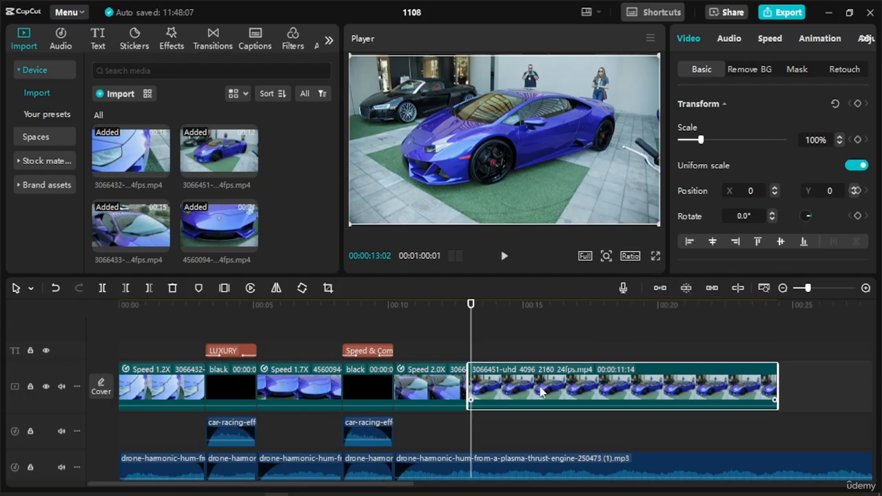
{"action": "left_click_drag", "start_coordinate": [510, 387], "coordinate": [565, 386]}
Step: Play through the 3066451 clip repeatedly to find the portion worth keeping
{"action": "left_click_drag", "start_coordinate": [462, 307], "coordinate": [544, 328]}
{"action": "key", "text": "space"}
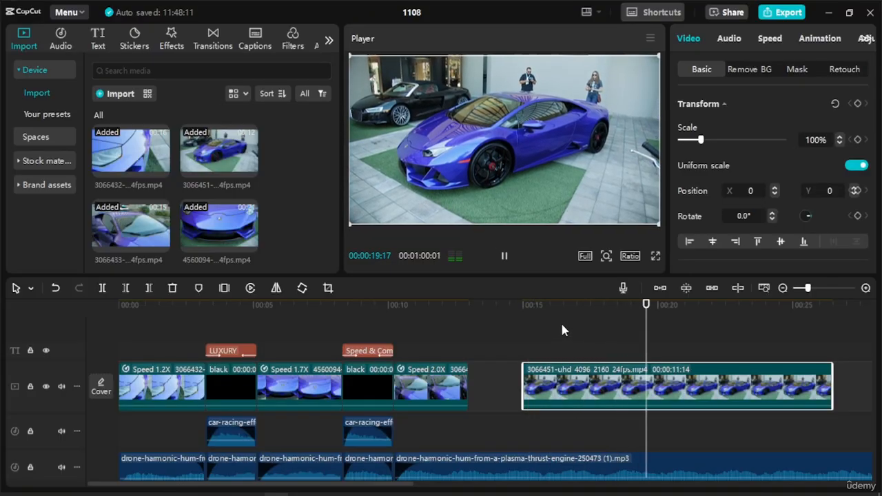
{"action": "key", "text": "space"}
{"action": "left_click_drag", "start_coordinate": [673, 317], "coordinate": [531, 320]}
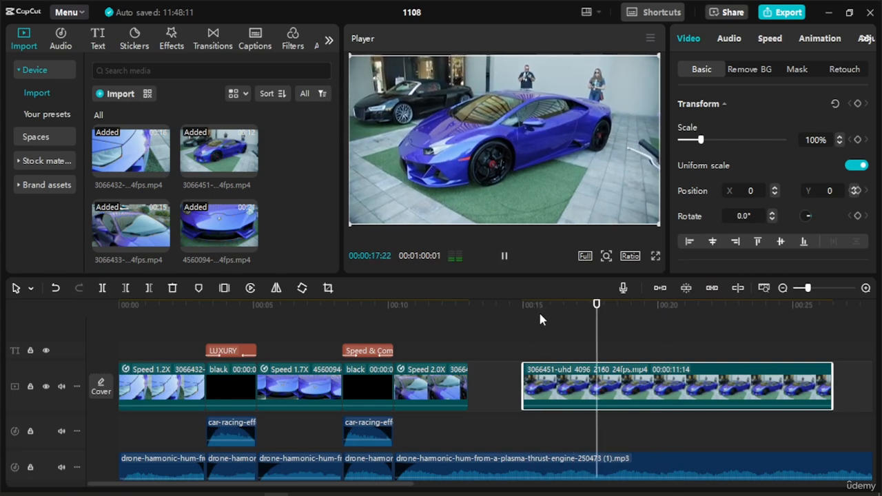
{"action": "key", "text": "space"}
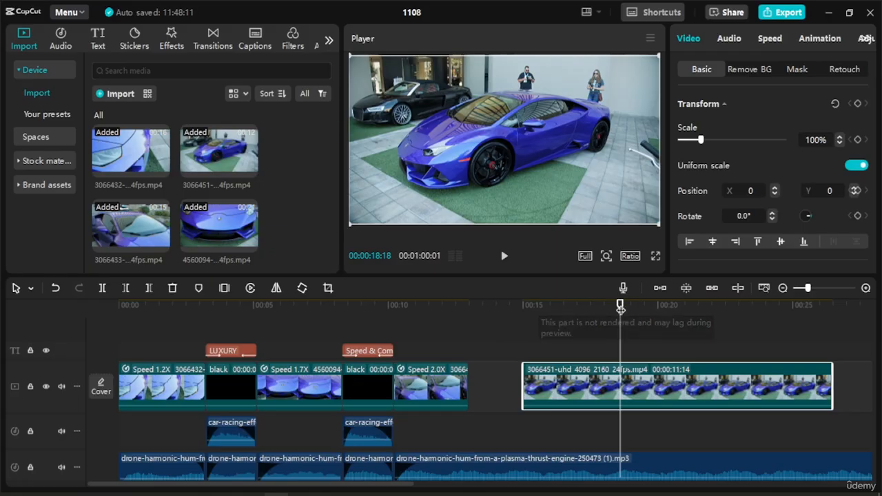
{"action": "left_click", "coordinate": [553, 310]}
{"action": "key", "text": "space"}
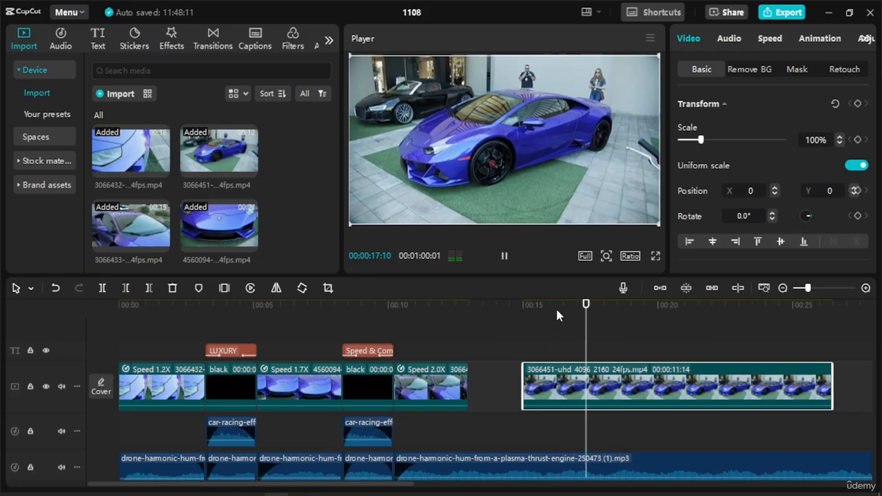
{"action": "key", "text": "space"}
Step: Split the 3066451 clip at 00:00:16:06 and again about 2.6 seconds later
{"action": "left_click_drag", "start_coordinate": [615, 313], "coordinate": [556, 317]}
{"action": "key", "text": "b"}
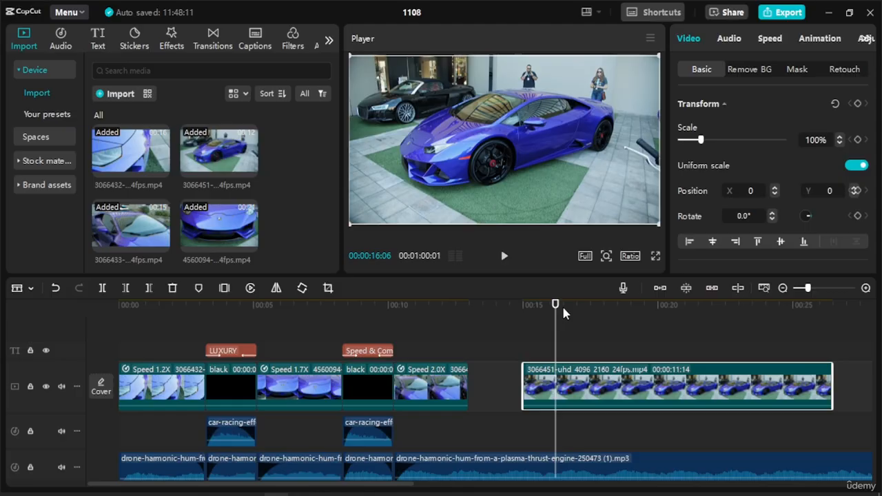
{"action": "left_click", "coordinate": [557, 386]}
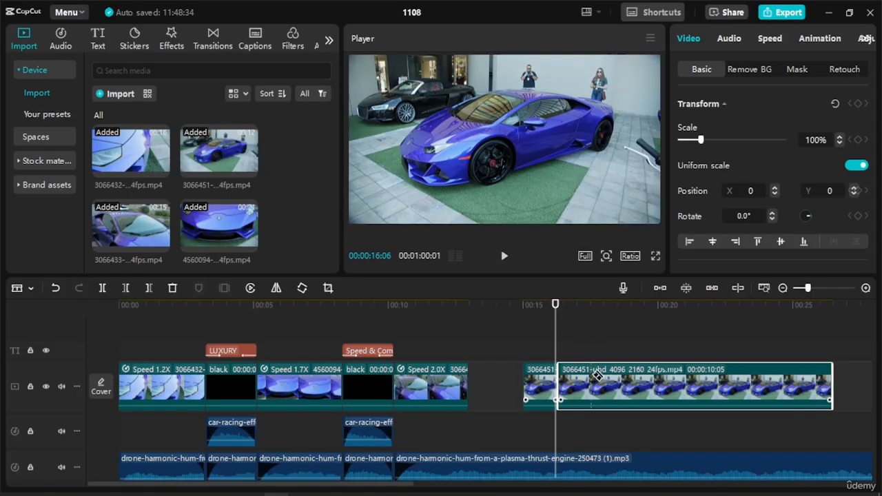
{"action": "left_click", "coordinate": [627, 385]}
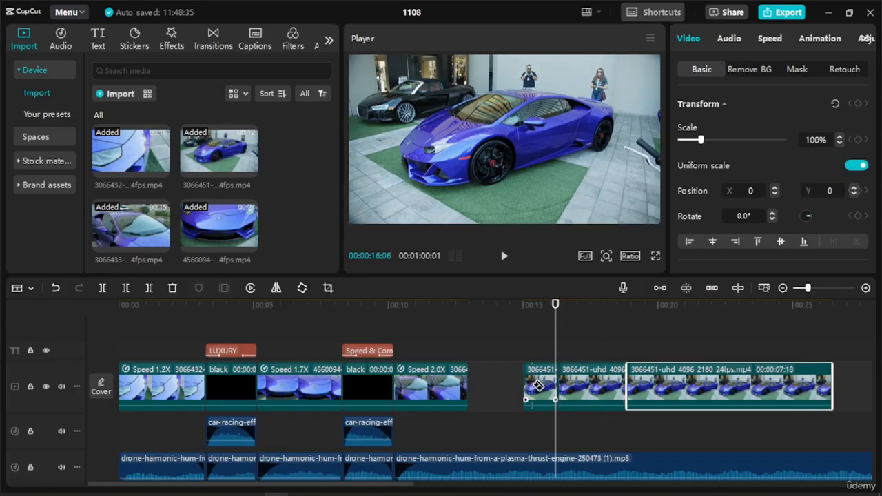
Step: Delete the first and last pieces of the split 3066451 clip and move the remaining middle piece to start at 15 seconds
{"action": "left_click", "coordinate": [542, 401]}
{"action": "key", "text": "Delete"}
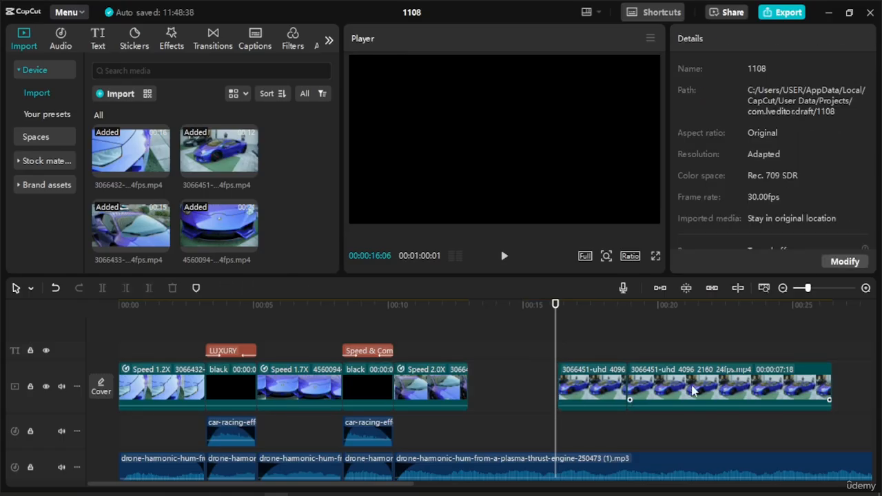
{"action": "left_click", "coordinate": [695, 391]}
{"action": "key", "text": "Delete"}
{"action": "left_click_drag", "start_coordinate": [600, 385], "coordinate": [565, 391]}
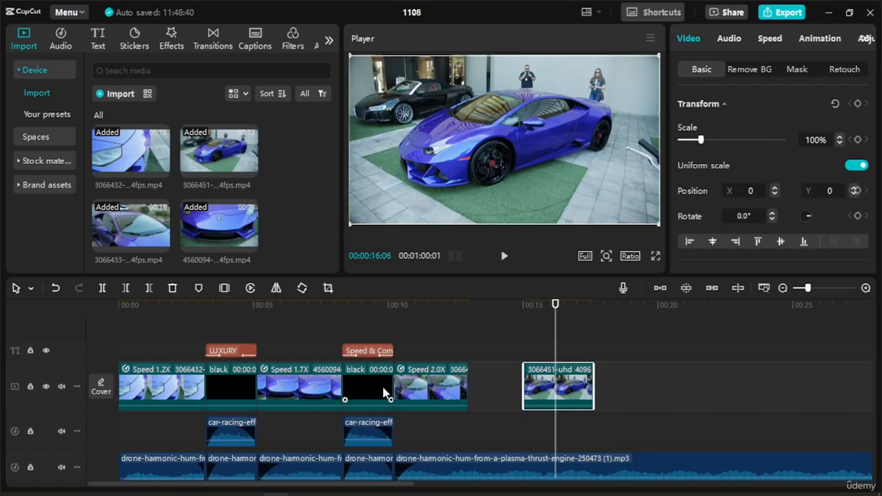
Step: Duplicate the black clip under the Speed & Comfort title and place the copy in the gap before the 3066451 clip
{"action": "left_click", "coordinate": [384, 393]}
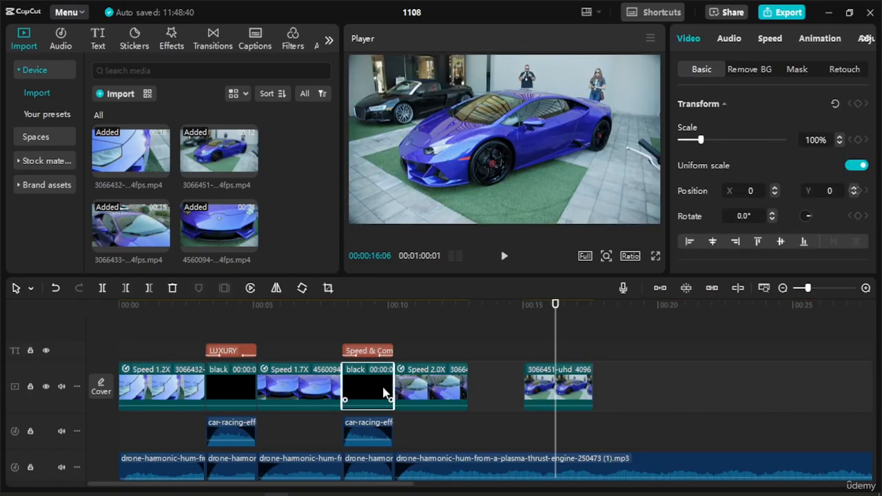
{"action": "key", "text": "ctrl+v"}
{"action": "left_click_drag", "start_coordinate": [585, 376], "coordinate": [502, 421]}
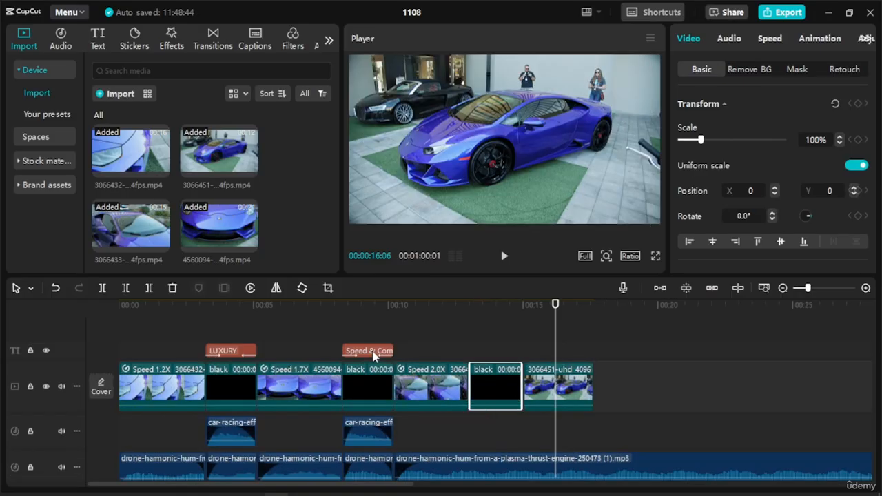
Step: Undo moving the original Speed & Comfort title and paste a copy of it at 00:00:16:06 instead
{"action": "left_click_drag", "start_coordinate": [373, 355], "coordinate": [504, 359]}
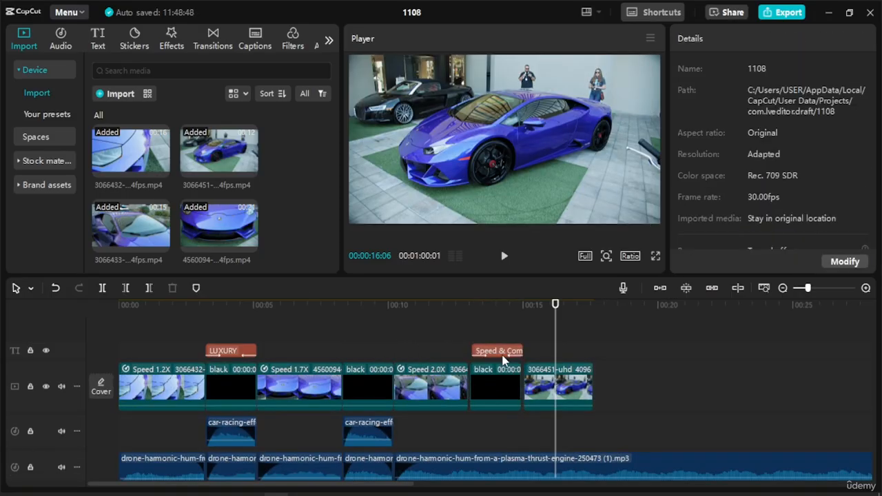
{"action": "key", "text": "ctrl+z"}
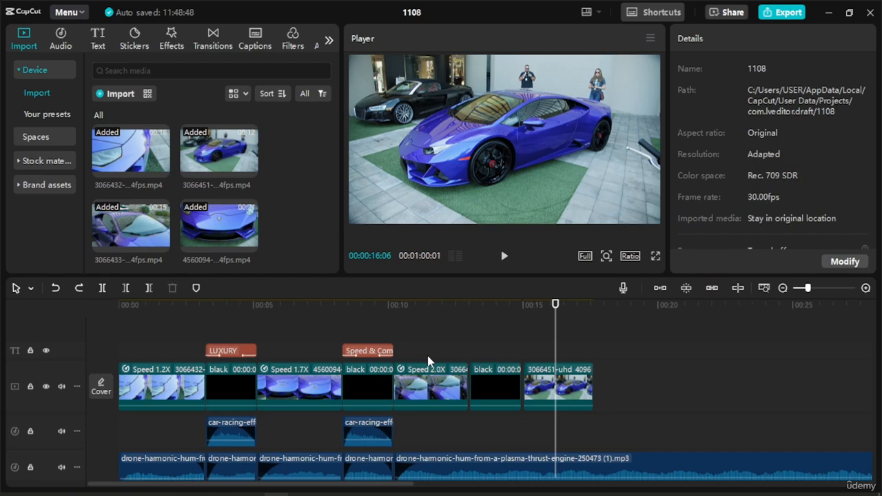
{"action": "left_click", "coordinate": [367, 356]}
{"action": "key", "text": "ctrl+c"}
{"action": "key", "text": "ctrl+v"}
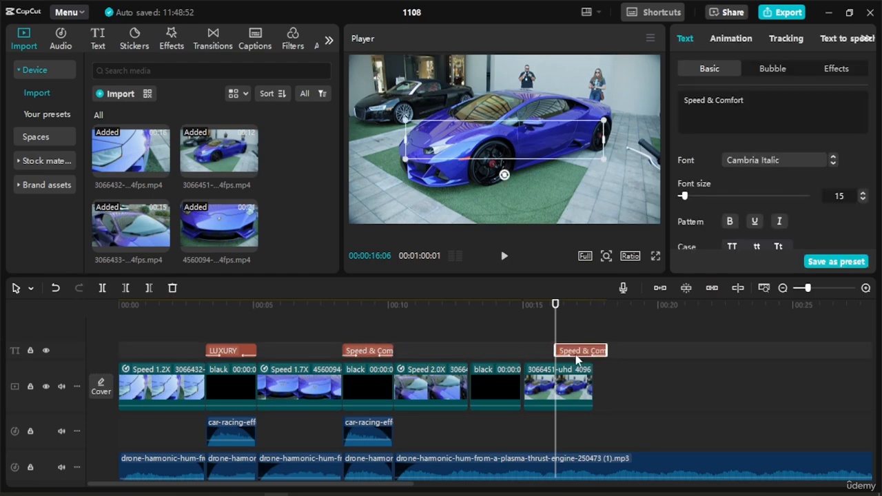
Step: Move the pasted Speed & Comfort title over the third black clip and place a copy of the second car-racing-effect audio beneath it
{"action": "left_click_drag", "start_coordinate": [585, 356], "coordinate": [503, 359]}
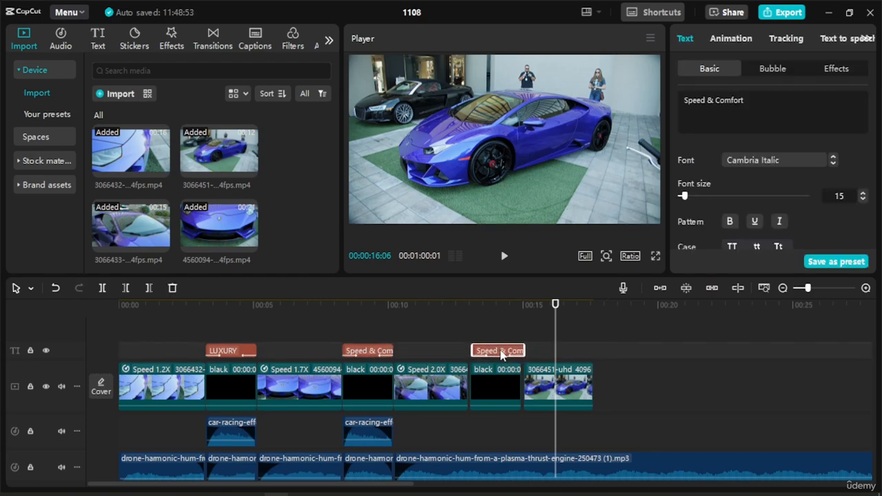
{"action": "left_click", "coordinate": [386, 436]}
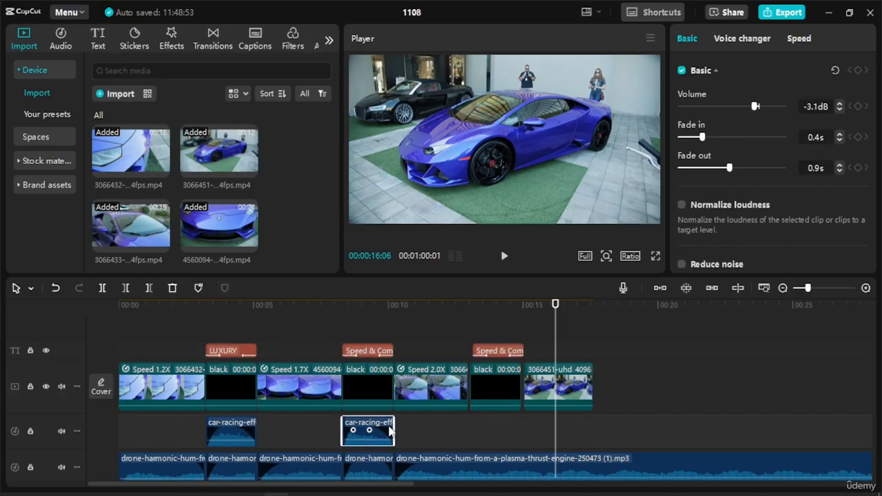
{"action": "key", "text": "ctrl+c"}
{"action": "key", "text": "ctrl+v"}
{"action": "left_click_drag", "start_coordinate": [585, 432], "coordinate": [504, 432]}
Step: Trim the third car-racing-effect audio to roughly match the third black clip and align the title above with that clip's start
{"action": "left_click_drag", "start_coordinate": [557, 307], "coordinate": [457, 307]}
{"action": "left_click_drag", "start_coordinate": [520, 427], "coordinate": [583, 426]}
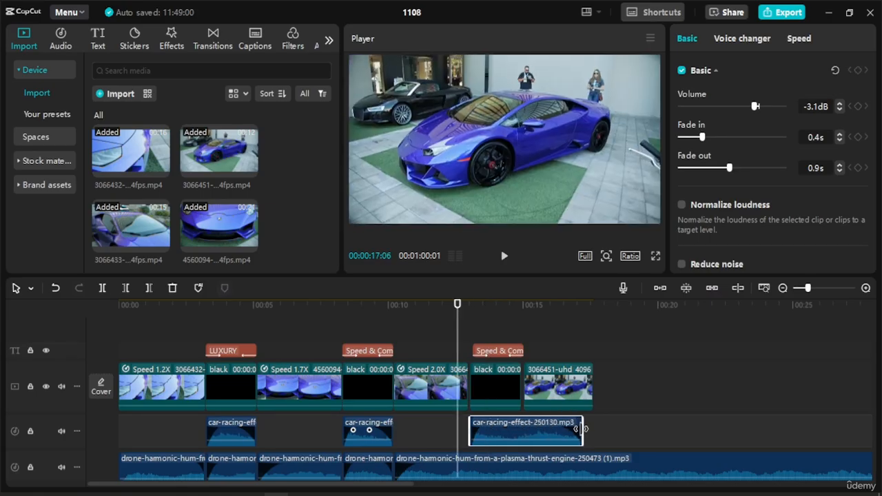
{"action": "left_click_drag", "start_coordinate": [468, 434], "coordinate": [498, 426]}
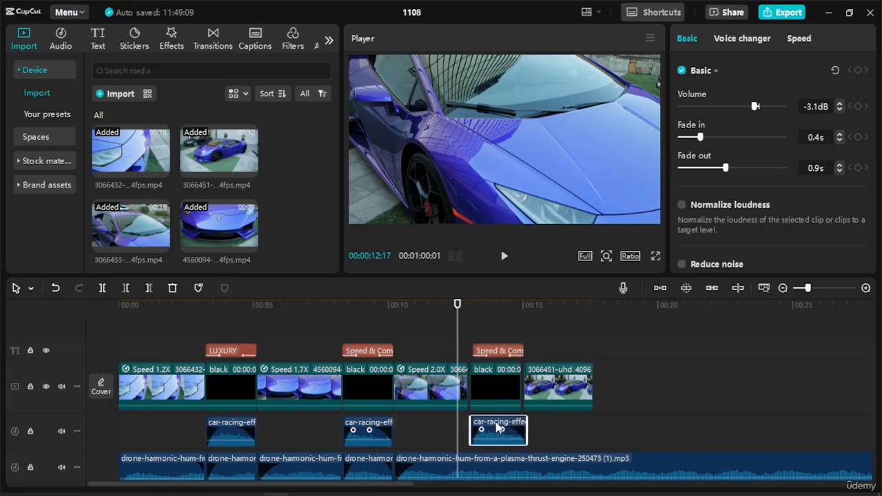
{"action": "scroll", "coordinate": [506, 409], "scroll_direction": "up", "scroll_amount": 2}
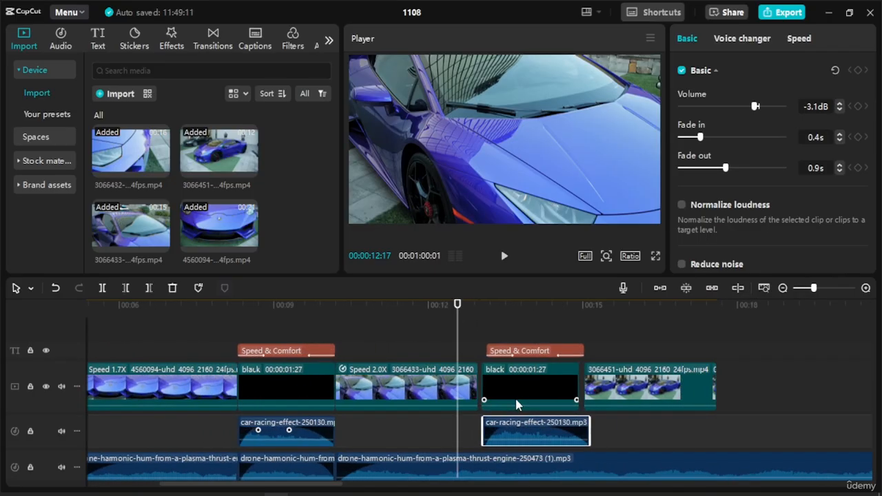
{"action": "left_click_drag", "start_coordinate": [463, 317], "coordinate": [488, 328]}
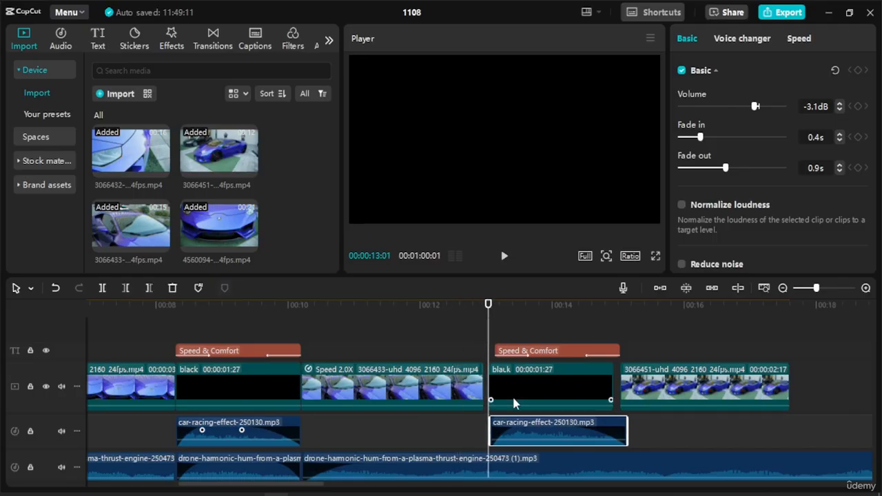
{"action": "left_click_drag", "start_coordinate": [570, 354], "coordinate": [566, 358]}
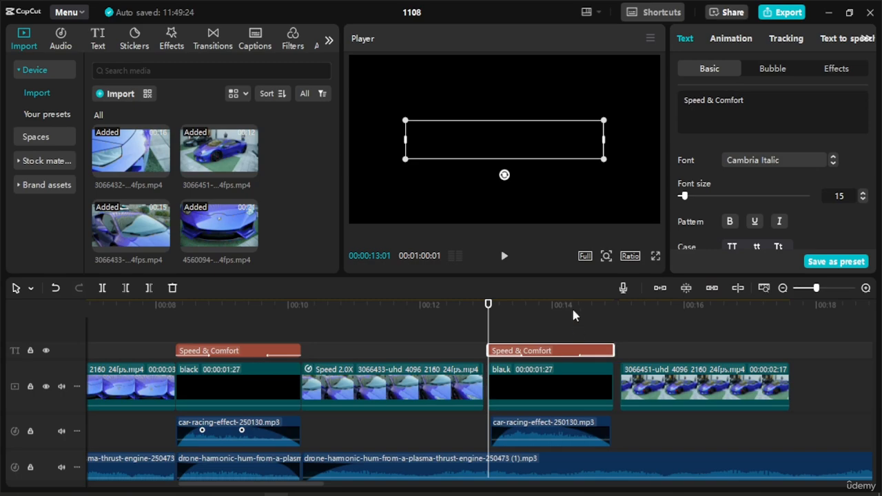
Step: Select the third title, black clip, sound effect and 3066451 clip, and turn on main track magnet, auto snapping and linkage
{"action": "left_click_drag", "start_coordinate": [490, 303], "coordinate": [449, 305]}
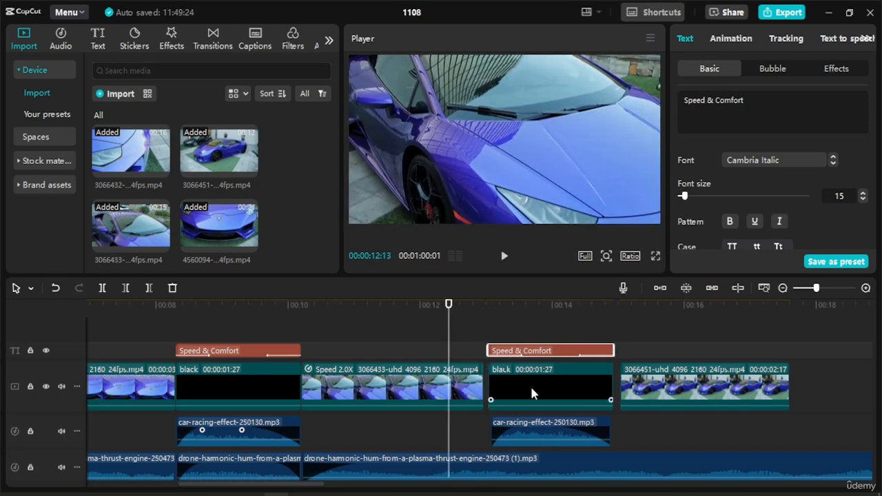
{"action": "left_click_drag", "start_coordinate": [535, 332], "coordinate": [567, 418]}
{"action": "left_click", "coordinate": [660, 288]}
{"action": "left_click", "coordinate": [686, 288]}
{"action": "left_click", "coordinate": [712, 288]}
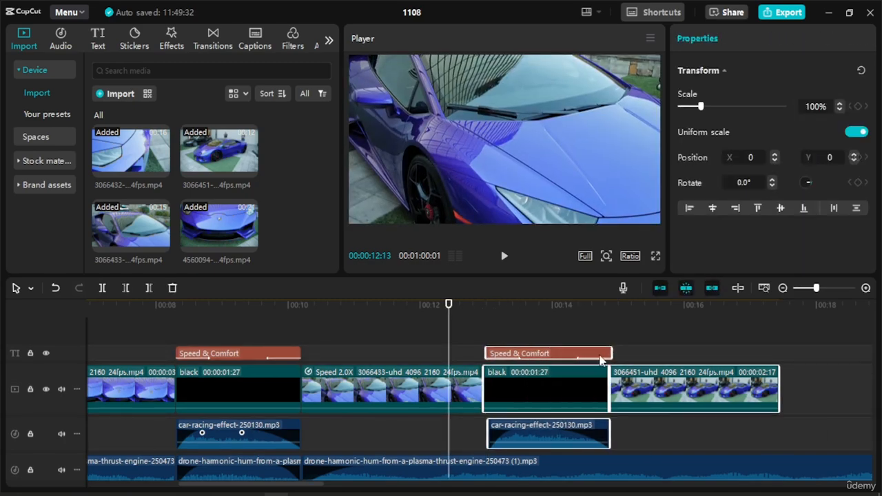
Step: Align the third title and car-racing-effect audio with the third black clip, extending the audio to the clip's end
{"action": "left_click", "coordinate": [554, 338]}
{"action": "left_click_drag", "start_coordinate": [577, 432], "coordinate": [573, 432]}
{"action": "left_click", "coordinate": [576, 354]}
{"action": "left_click_drag", "start_coordinate": [576, 356], "coordinate": [610, 352]}
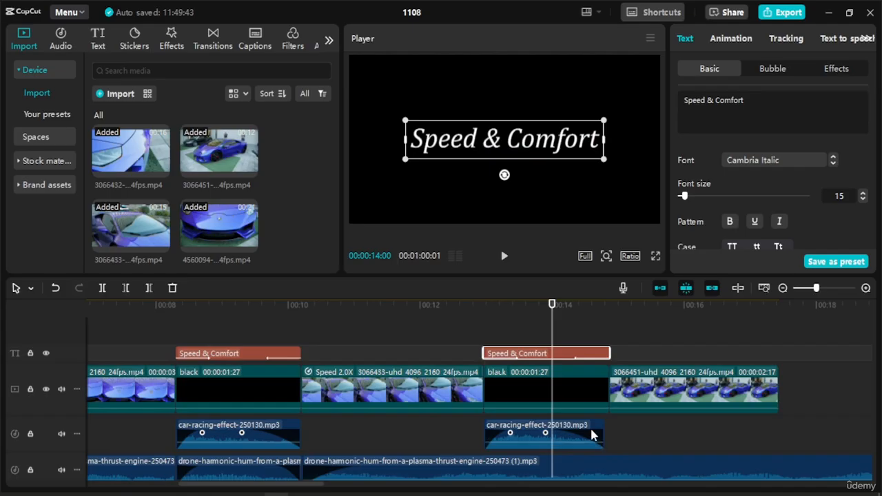
{"action": "left_click", "coordinate": [593, 434]}
{"action": "left_click_drag", "start_coordinate": [609, 430], "coordinate": [611, 431]}
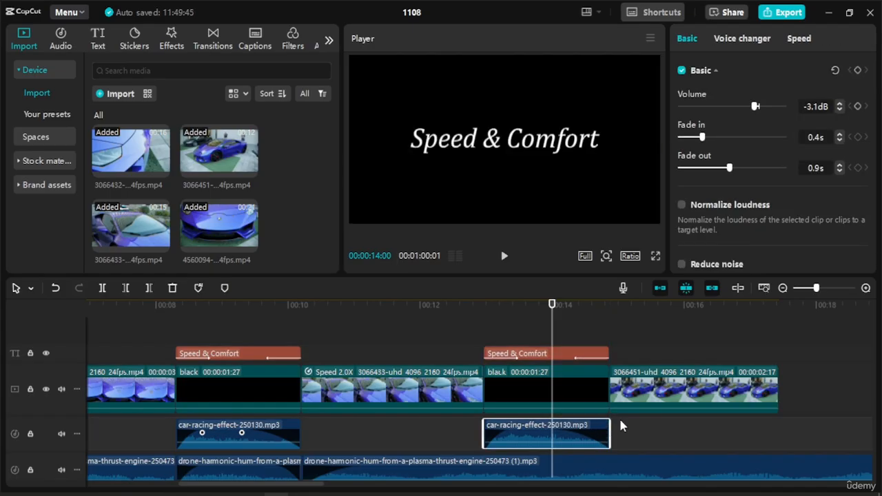
Step: Preview the third title card and change its text to Reliability
{"action": "left_click_drag", "start_coordinate": [556, 305], "coordinate": [482, 317]}
{"action": "key", "text": "space"}
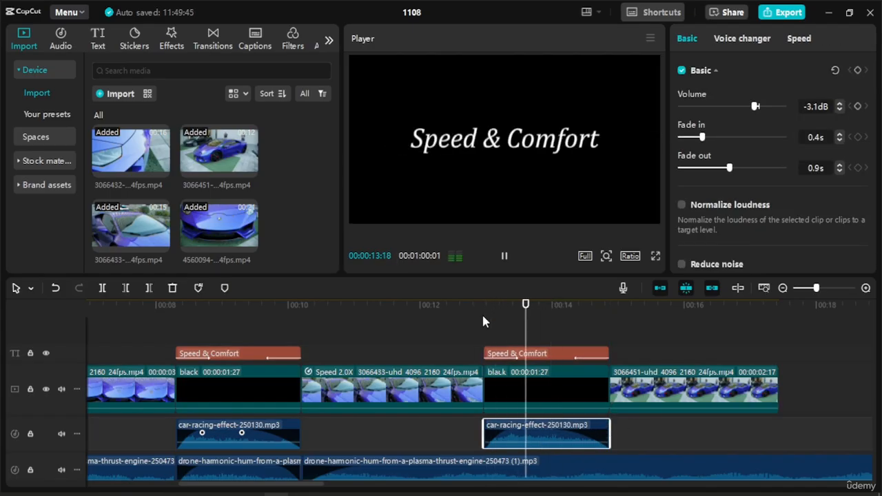
{"action": "key", "text": "space"}
{"action": "left_click", "coordinate": [542, 357]}
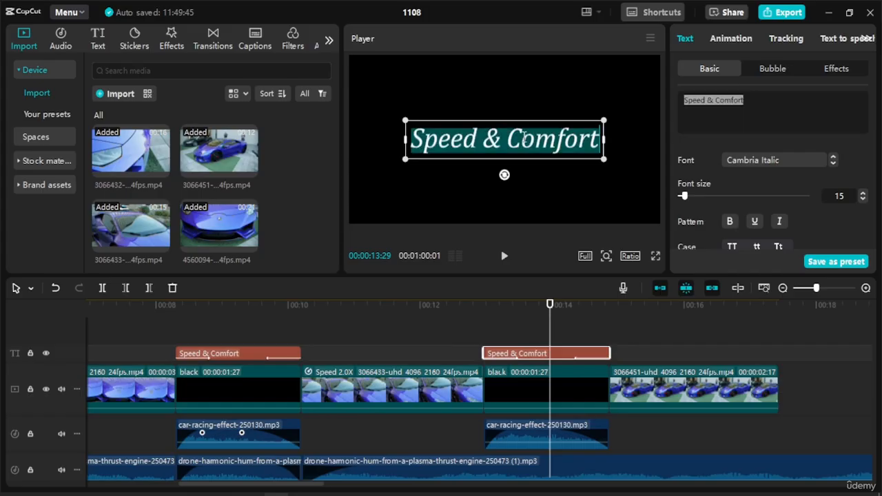
{"action": "type", "text": "Reliabiul"}
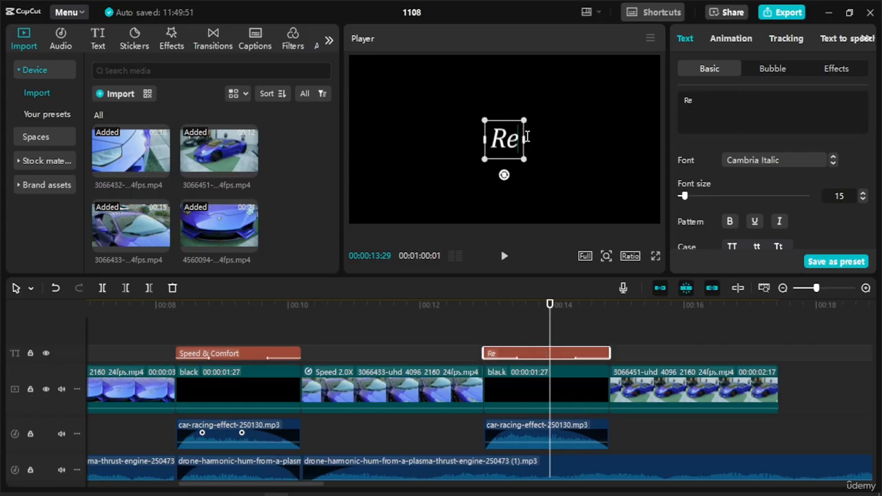
{"action": "key", "text": "BackSpace"}
{"action": "key", "text": "BackSpace"}
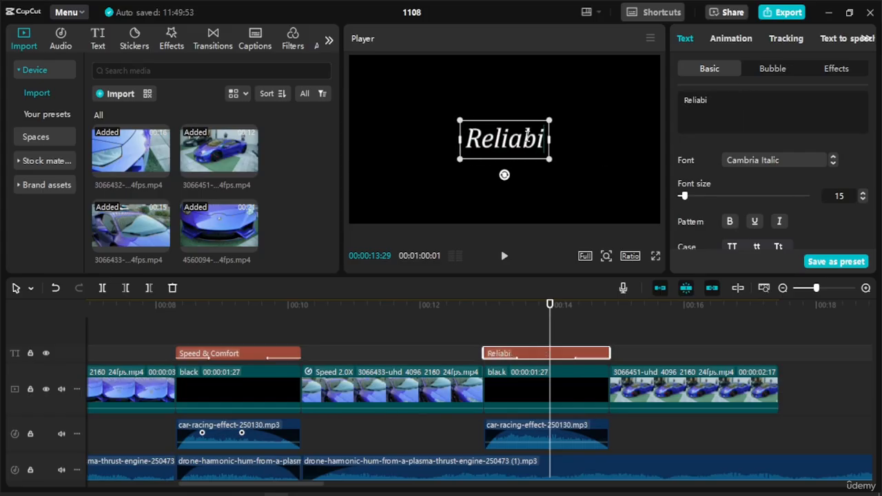
{"action": "type", "text": "lity"}
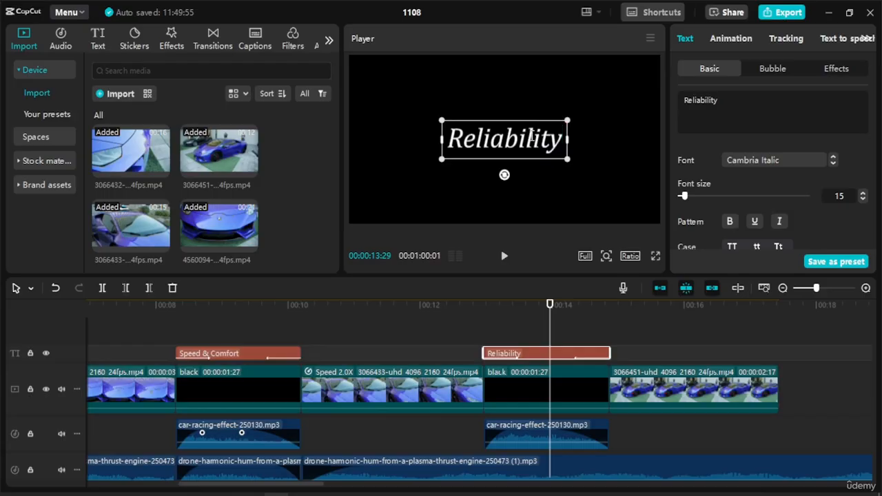
Step: Play the sequence from near its start through the 3066451 clip to review the title cards and audio
{"action": "left_click", "coordinate": [761, 331]}
{"action": "scroll", "coordinate": [572, 365], "scroll_direction": "down", "scroll_amount": 2, "text": "ctrl"}
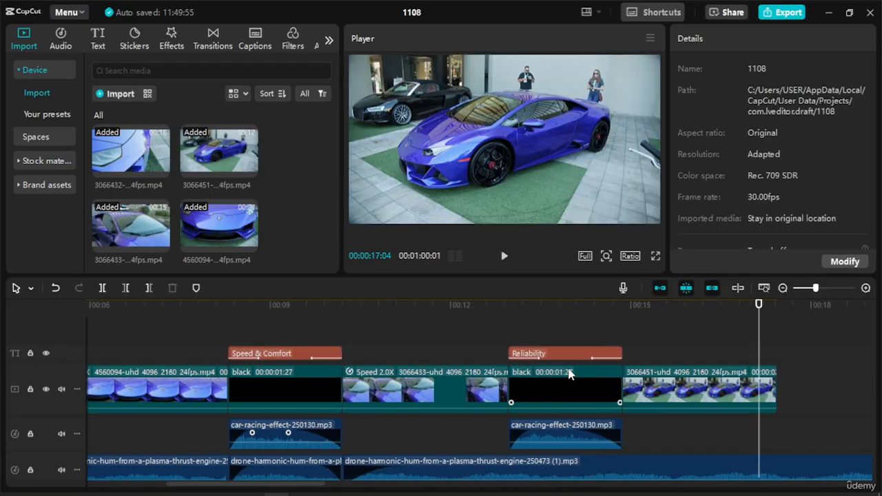
{"action": "scroll", "coordinate": [571, 370], "scroll_direction": "down", "scroll_amount": 2, "text": "ctrl"}
{"action": "left_click_drag", "start_coordinate": [691, 305], "coordinate": [138, 305]}
{"action": "key", "text": "space"}
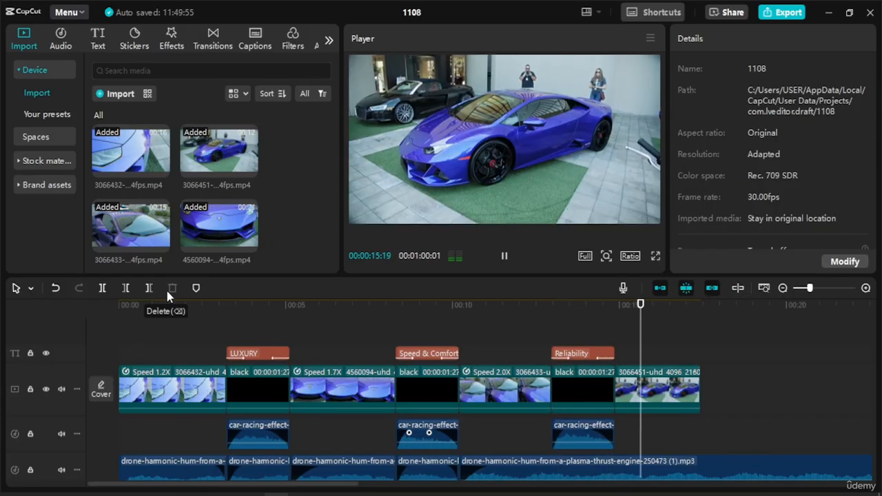
{"action": "key", "text": "space"}
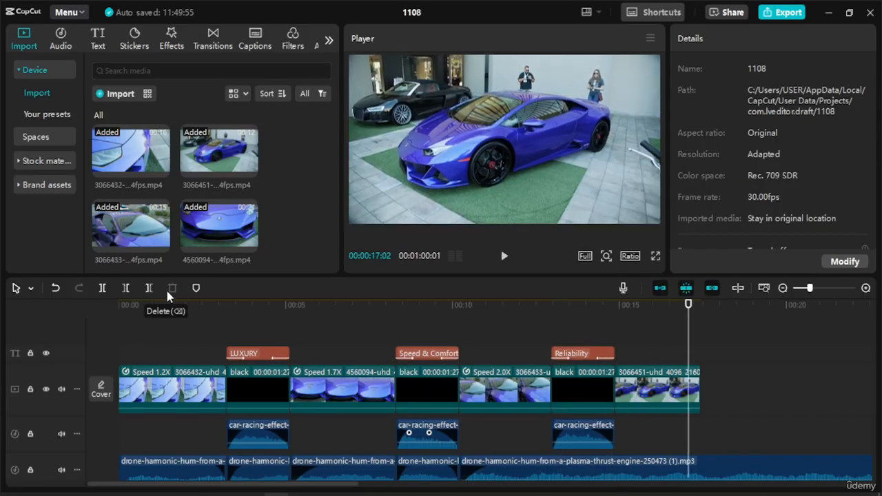
Step: Cut the 3066451 clip at 00:00:16:28 and delete the part after the cut
{"action": "scroll", "coordinate": [573, 332], "scroll_direction": "down", "scroll_amount": 4}
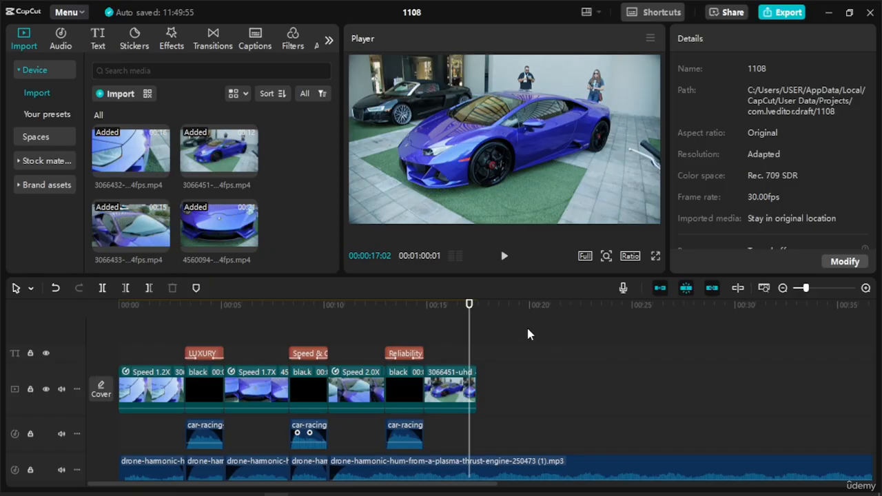
{"action": "scroll", "coordinate": [528, 329], "scroll_direction": "down", "scroll_amount": 1}
{"action": "scroll", "coordinate": [528, 329], "scroll_direction": "up", "scroll_amount": 1}
{"action": "scroll", "coordinate": [528, 329], "scroll_direction": "down", "scroll_amount": 1}
{"action": "scroll", "coordinate": [528, 328], "scroll_direction": "up", "scroll_amount": 1}
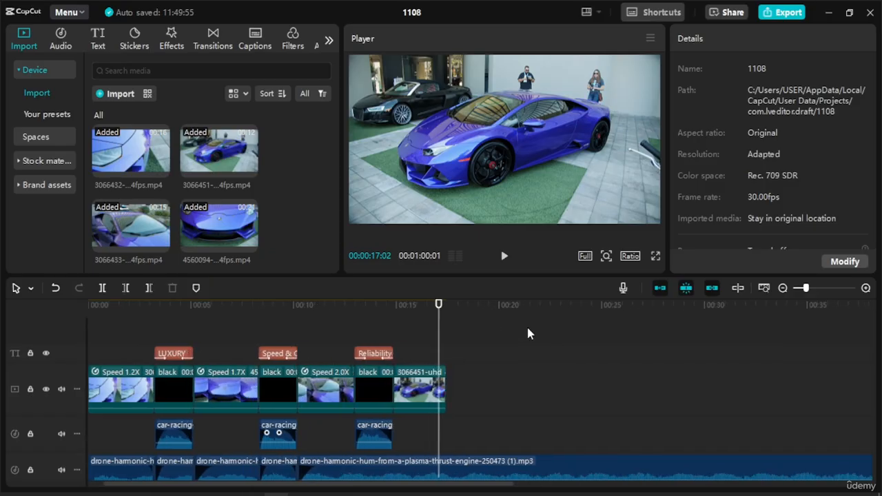
{"action": "scroll", "coordinate": [489, 345], "scroll_direction": "down", "scroll_amount": 2}
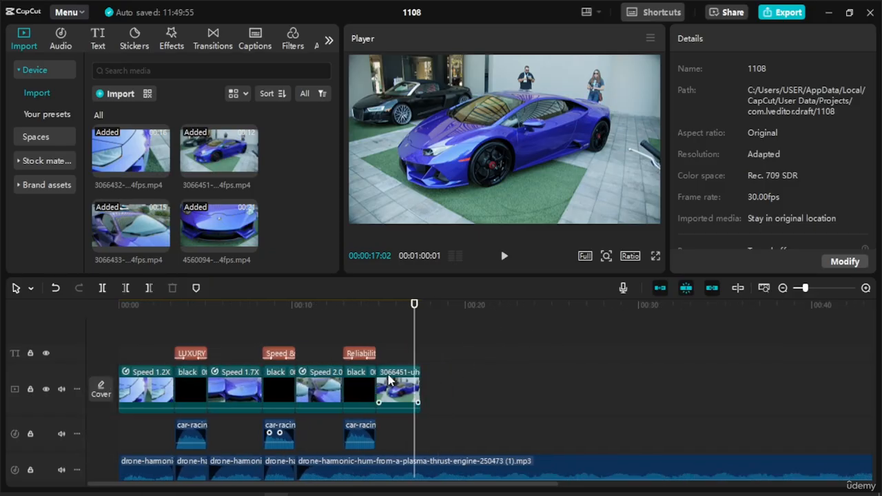
{"action": "left_click_drag", "start_coordinate": [415, 312], "coordinate": [412, 314]}
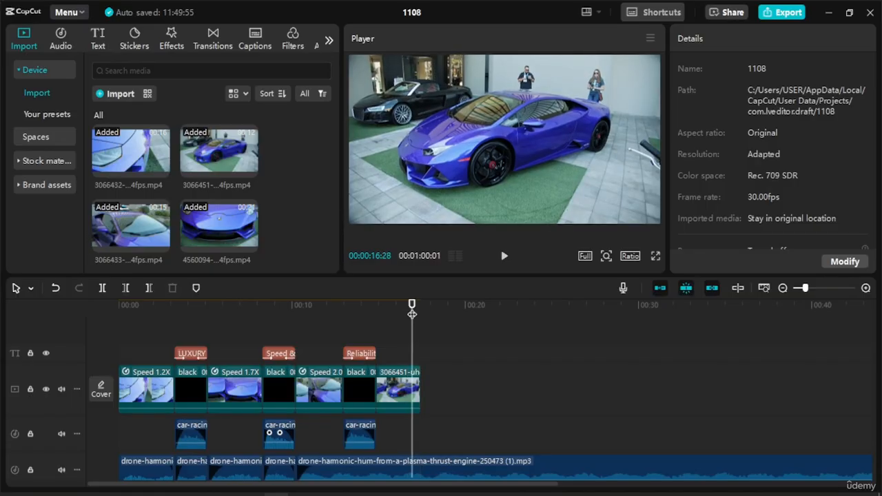
{"action": "left_click", "coordinate": [418, 392]}
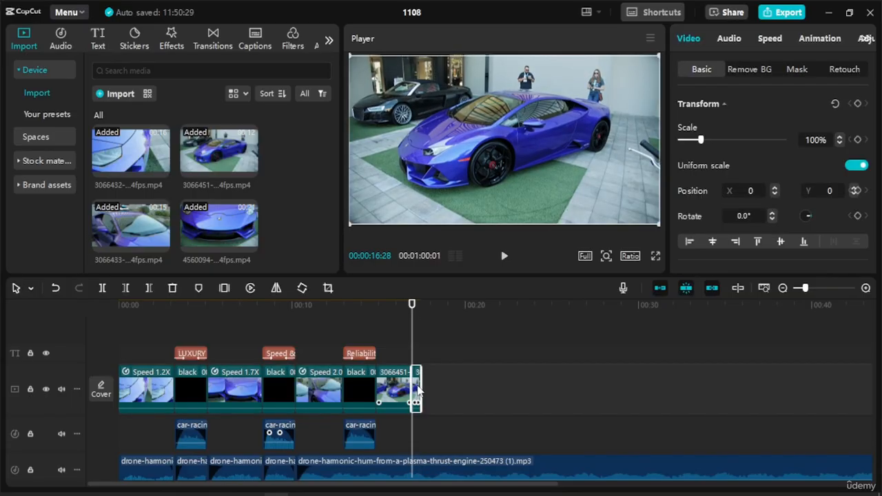
{"action": "key", "text": "w"}
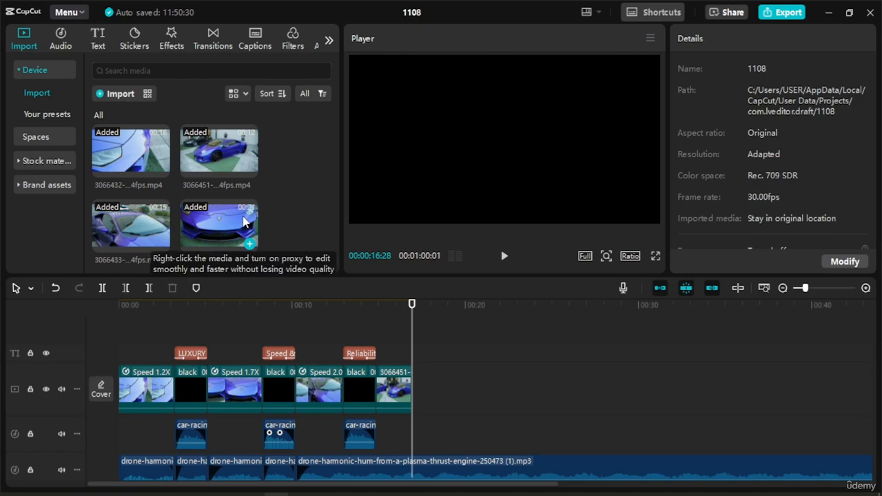
Step: Find the red car clip 4634388 in the imported media and add it directly after the 3066451 clip
{"action": "scroll", "coordinate": [273, 158], "scroll_direction": "down", "scroll_amount": 5}
{"action": "scroll", "coordinate": [273, 164], "scroll_direction": "down", "scroll_amount": 5}
{"action": "scroll", "coordinate": [273, 163], "scroll_direction": "up", "scroll_amount": 5}
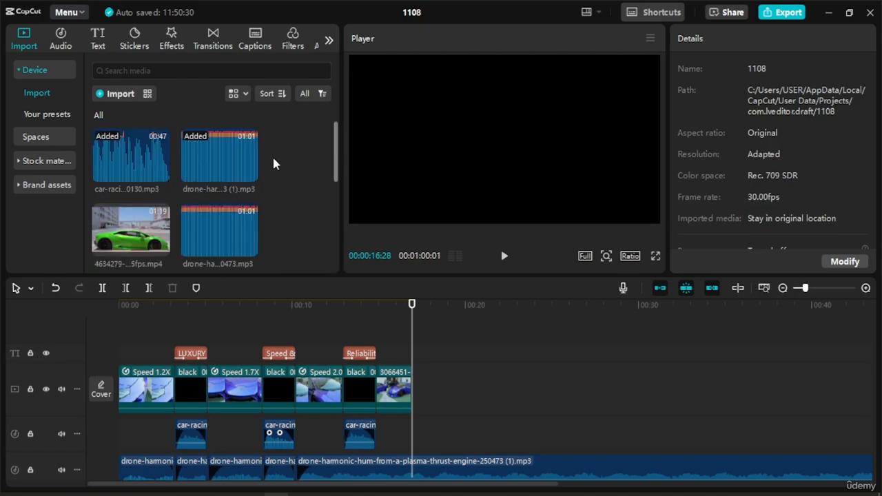
{"action": "scroll", "coordinate": [273, 163], "scroll_direction": "down", "scroll_amount": 3}
{"action": "scroll", "coordinate": [272, 155], "scroll_direction": "up", "scroll_amount": 2}
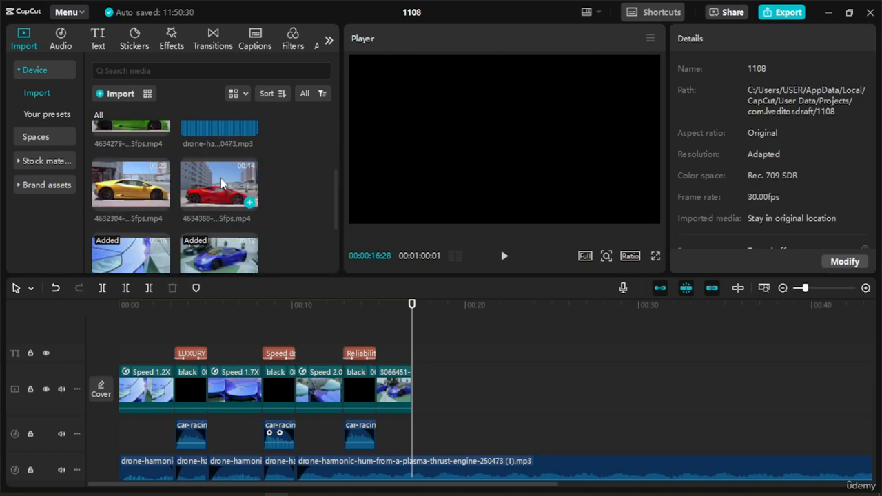
{"action": "scroll", "coordinate": [220, 177], "scroll_direction": "up", "scroll_amount": 1}
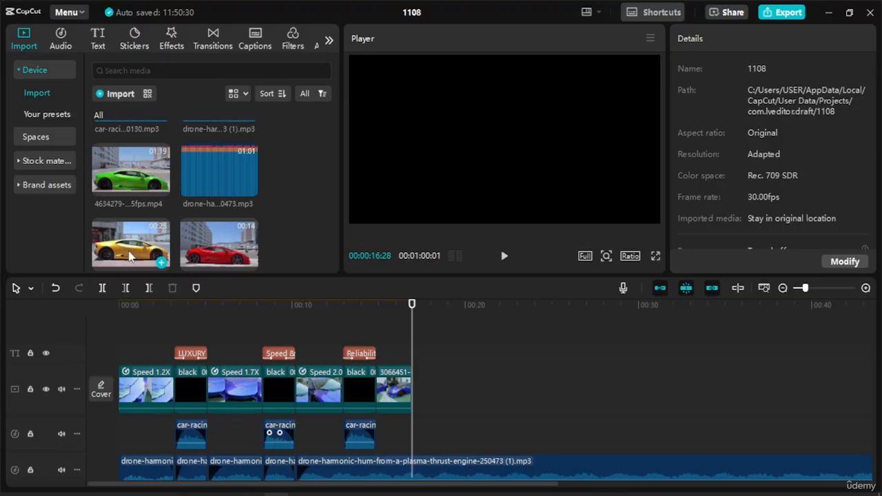
{"action": "left_click_drag", "start_coordinate": [221, 257], "coordinate": [415, 394]}
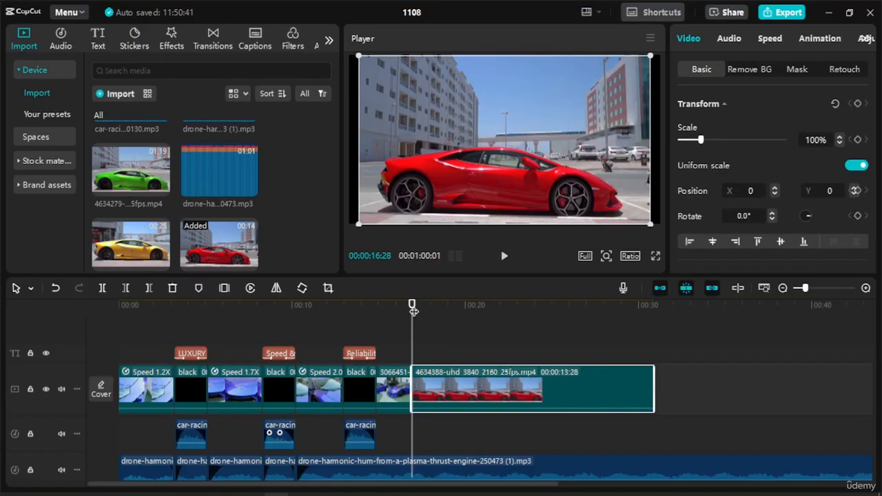
Step: Append the yellow car clip 4632304 to the main track and place the green car clip 4634279 on a track above at about 27 seconds
{"action": "left_click_drag", "start_coordinate": [413, 316], "coordinate": [429, 316]}
{"action": "left_click_drag", "start_coordinate": [159, 259], "coordinate": [654, 390]}
{"action": "left_click_drag", "start_coordinate": [125, 185], "coordinate": [594, 346]}
Step: Preview and split the red car clip at 00:00:21:16, and split the yellow clip about 5.6 seconds in and the green clip about 8 seconds in
{"action": "left_click", "coordinate": [411, 324]}
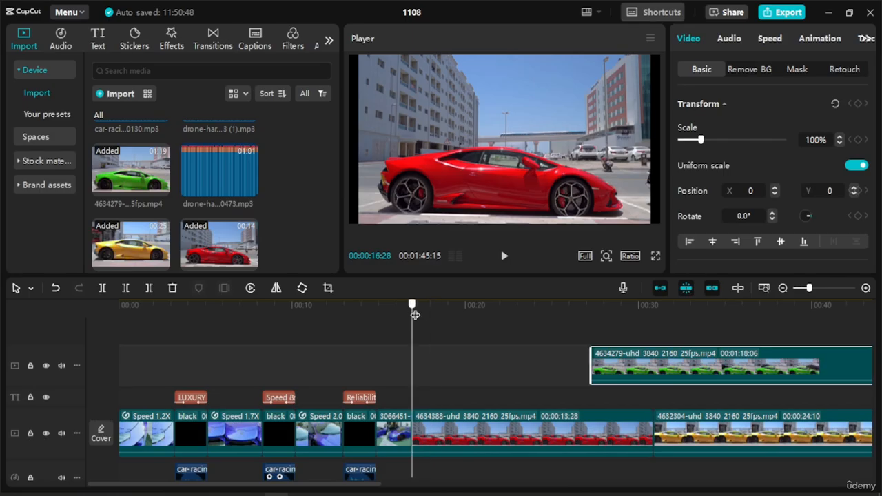
{"action": "key", "text": "space"}
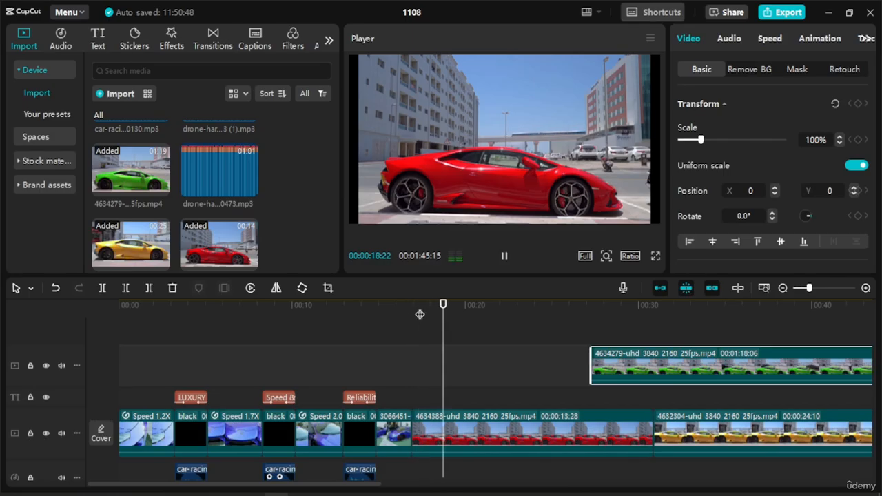
{"action": "key", "text": "space"}
{"action": "left_click_drag", "start_coordinate": [467, 306], "coordinate": [493, 338]}
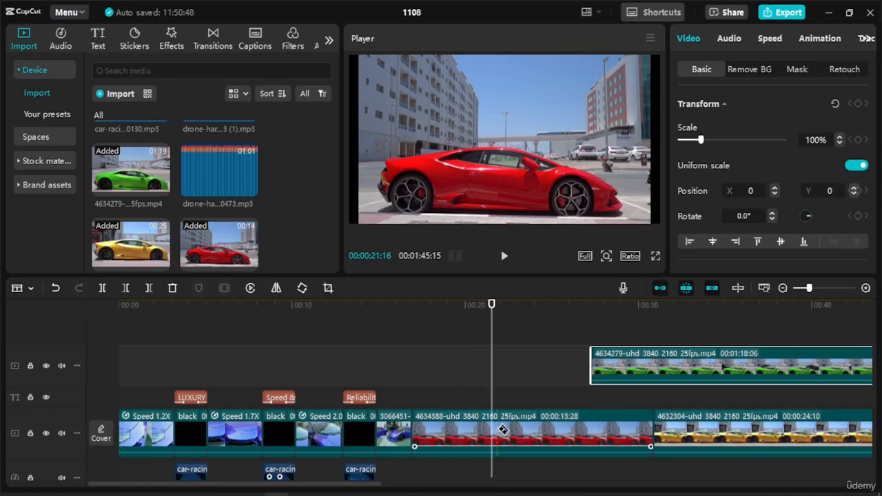
{"action": "left_click", "coordinate": [496, 436]}
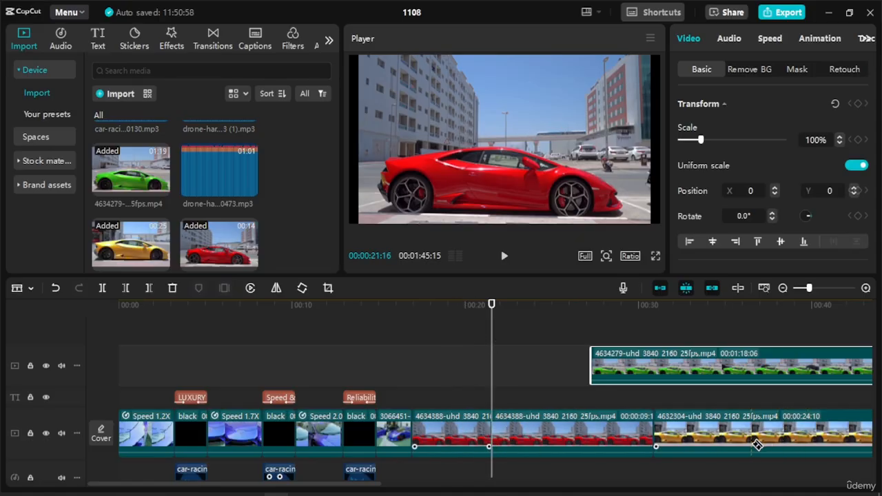
{"action": "left_click", "coordinate": [753, 441]}
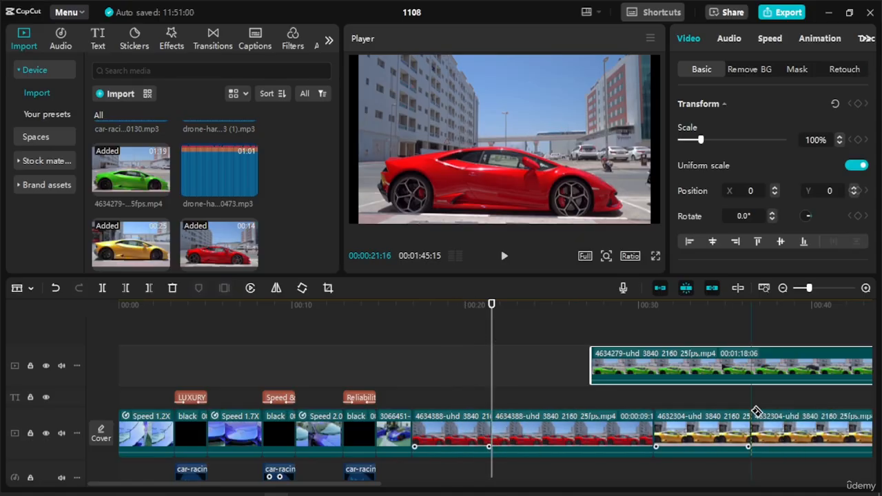
{"action": "left_click", "coordinate": [730, 370]}
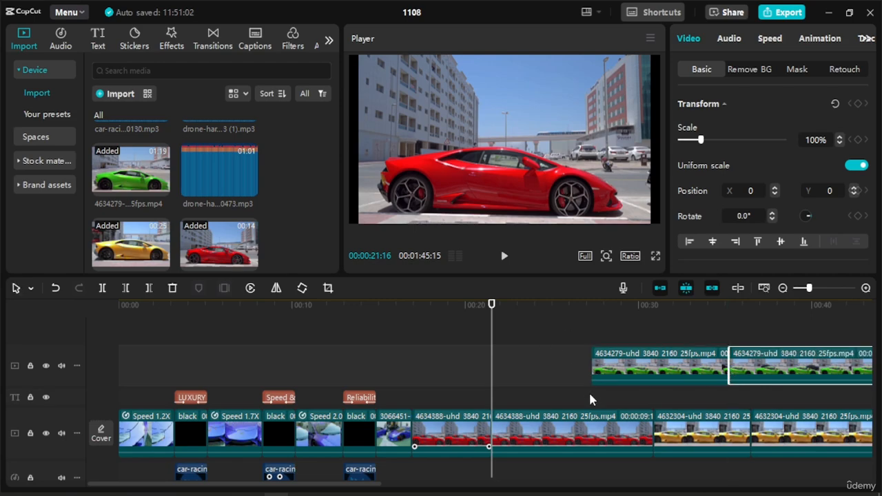
Step: Delete the parts of the red, green and yellow car clips that follow their cuts
{"action": "left_click", "coordinate": [590, 434]}
{"action": "key", "text": "Delete"}
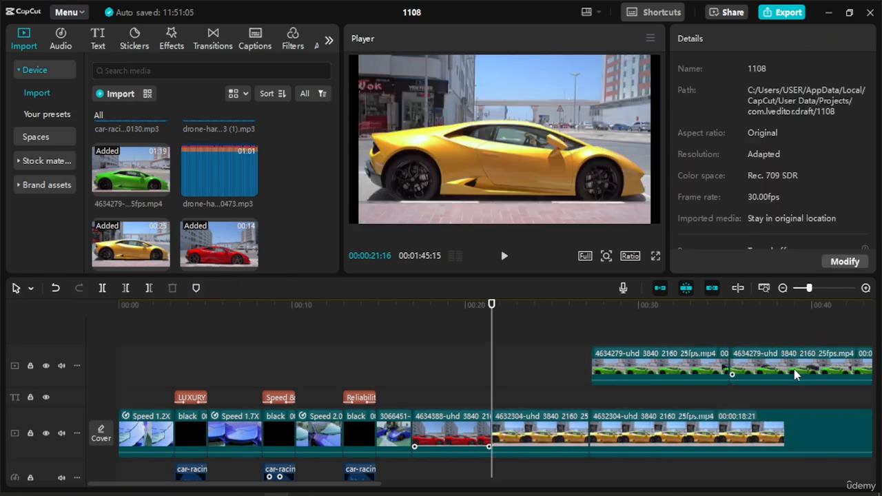
{"action": "left_click", "coordinate": [794, 369]}
{"action": "key", "text": "Delete"}
{"action": "left_click", "coordinate": [710, 437]}
{"action": "key", "text": "Delete"}
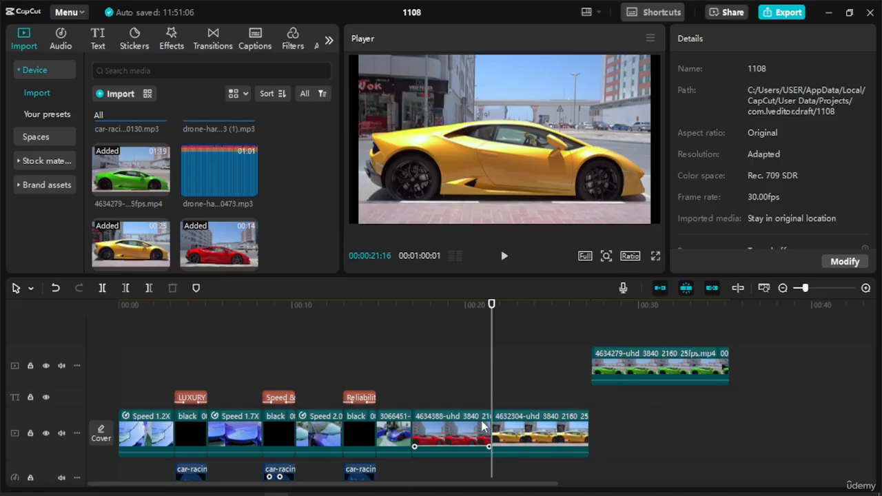
Step: Stack the yellow clip 4632304 and the green clip 4634279 on tracks above the red clip, aligned with its start
{"action": "left_click", "coordinate": [460, 422]}
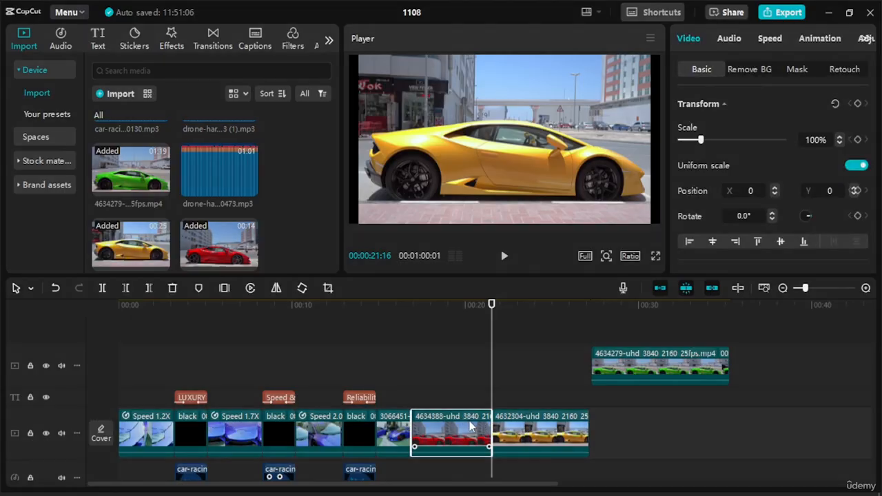
{"action": "right_click", "coordinate": [469, 427]}
{"action": "left_click", "coordinate": [450, 369]}
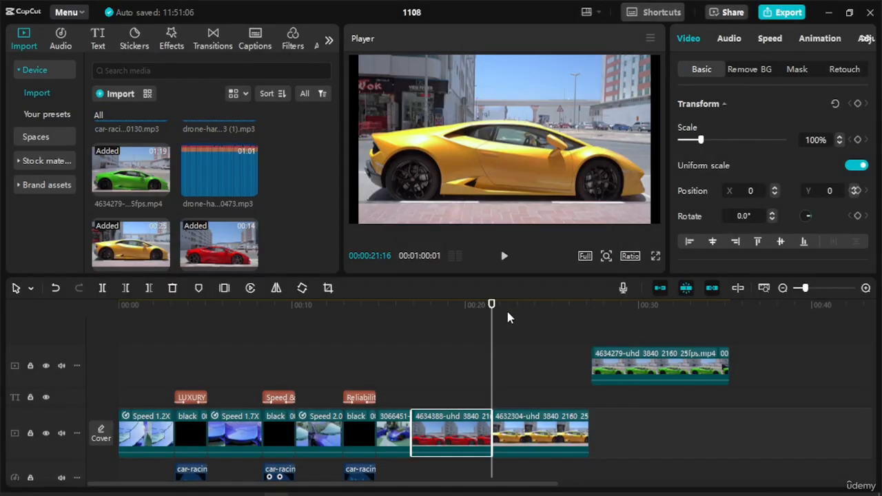
{"action": "left_click_drag", "start_coordinate": [492, 308], "coordinate": [460, 390]}
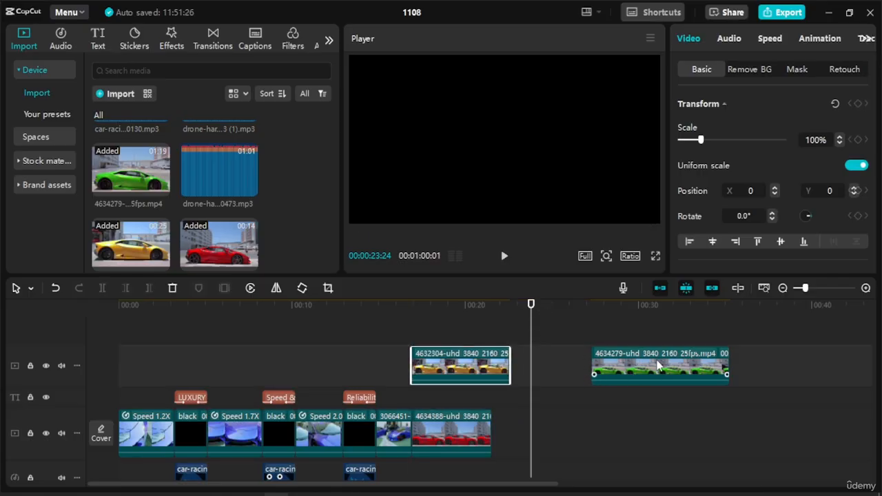
{"action": "left_click_drag", "start_coordinate": [658, 368], "coordinate": [483, 409]}
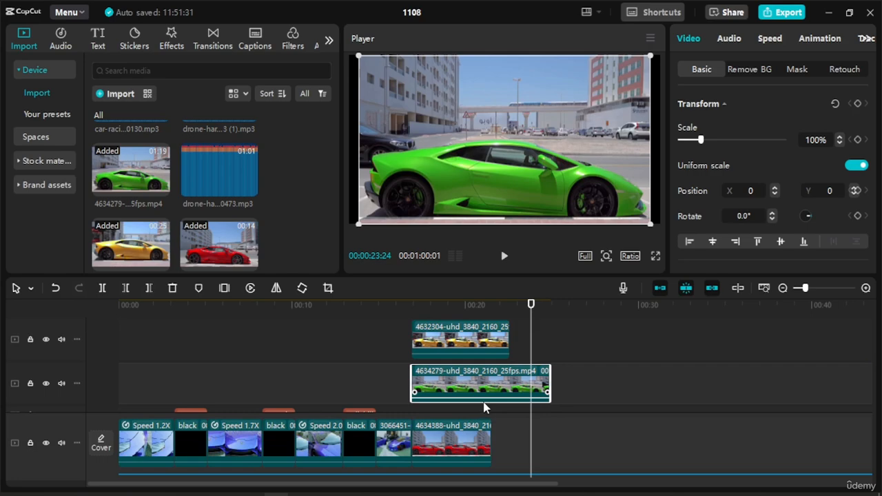
Step: Split the yellow and green clips at 00:00:21:16, where the red clip ends, and delete the parts after the cut
{"action": "left_click_drag", "start_coordinate": [538, 307], "coordinate": [493, 320]}
{"action": "left_click", "coordinate": [505, 341]}
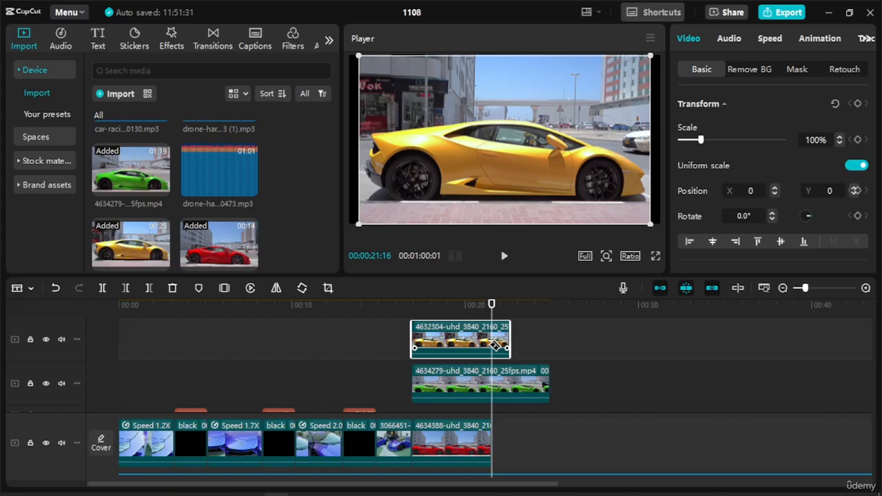
{"action": "key", "text": "ctrl+b"}
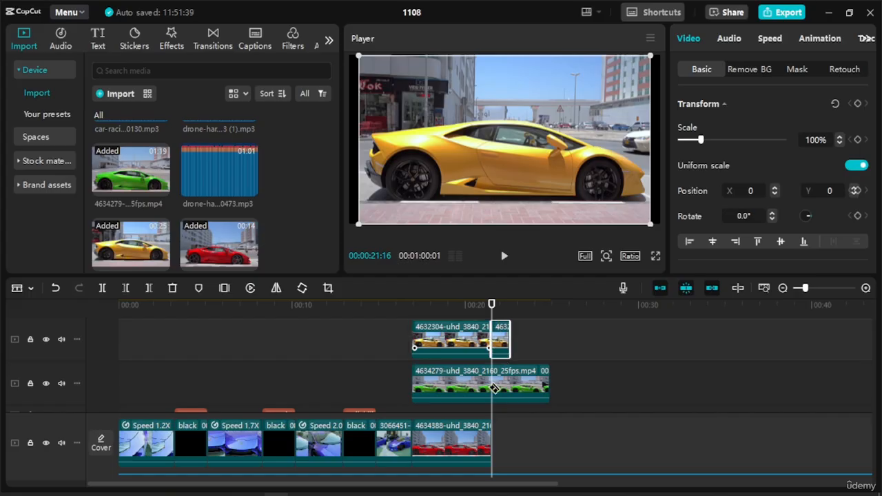
{"action": "left_click", "coordinate": [517, 378]}
{"action": "key", "text": "Delete"}
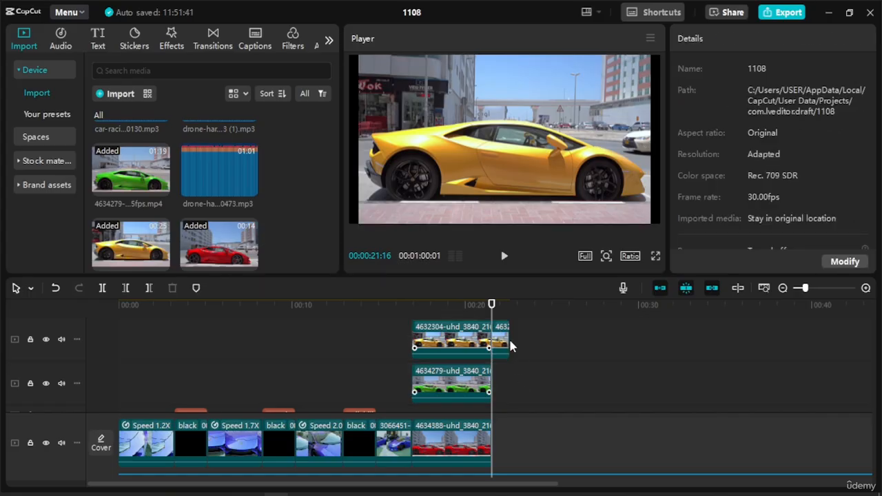
{"action": "left_click", "coordinate": [504, 345]}
{"action": "key", "text": "Delete"}
Step: Move the green clip and then the yellow clip onto the main track directly after the red clip
{"action": "left_click_drag", "start_coordinate": [454, 390], "coordinate": [536, 452]}
{"action": "left_click_drag", "start_coordinate": [475, 358], "coordinate": [617, 415]}
{"action": "left_click_drag", "start_coordinate": [482, 323], "coordinate": [419, 328]}
Step: Set the playback speed of the red, green and yellow car clips to 1.5x each
{"action": "left_click", "coordinate": [460, 370]}
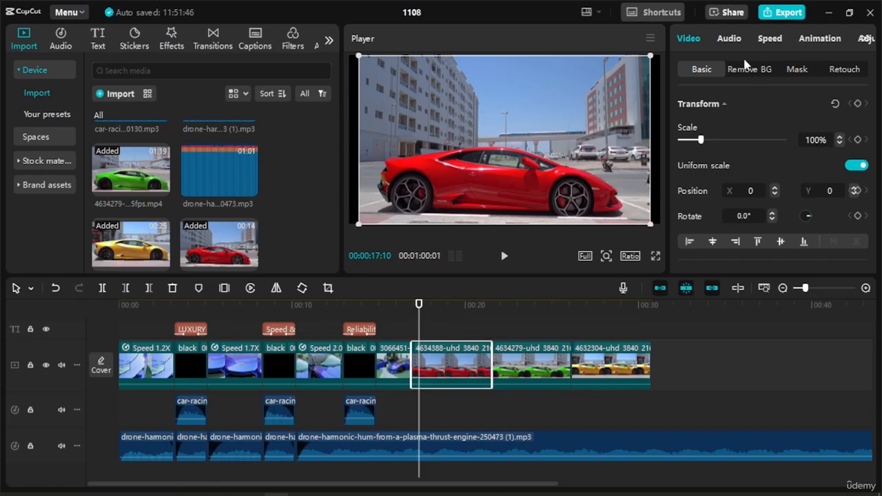
{"action": "left_click", "coordinate": [769, 39]}
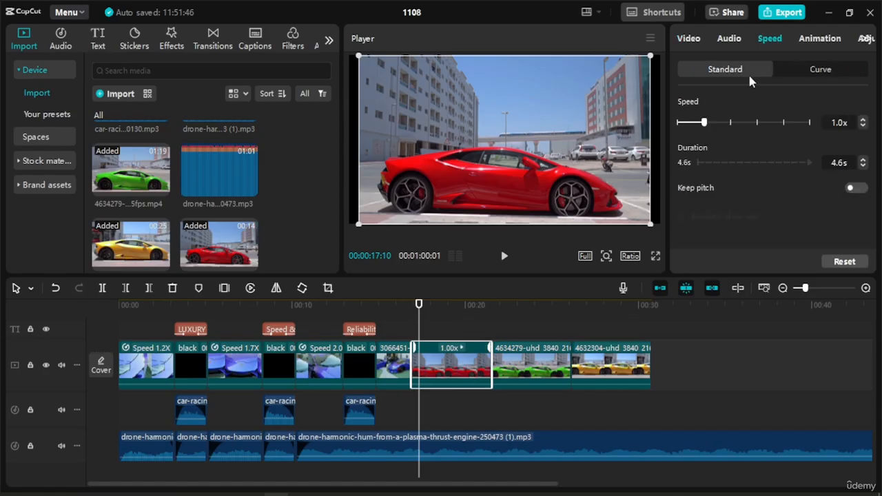
{"action": "left_click", "coordinate": [718, 122]}
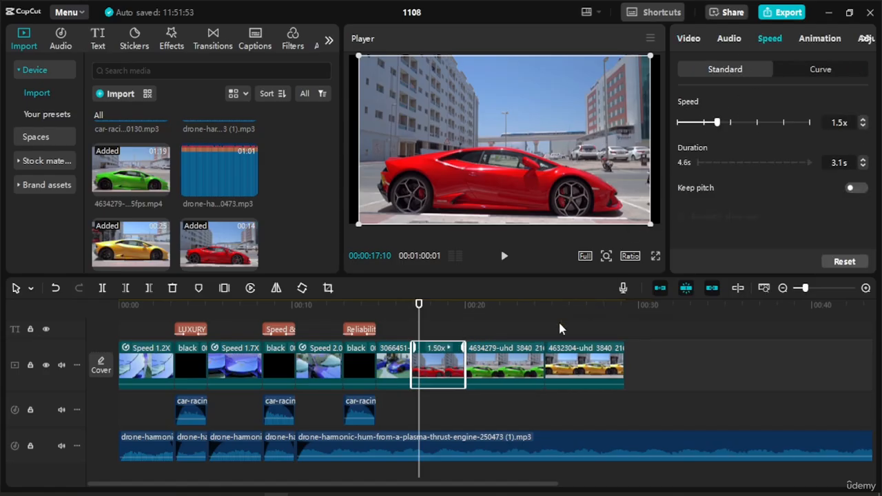
{"action": "left_click", "coordinate": [512, 357]}
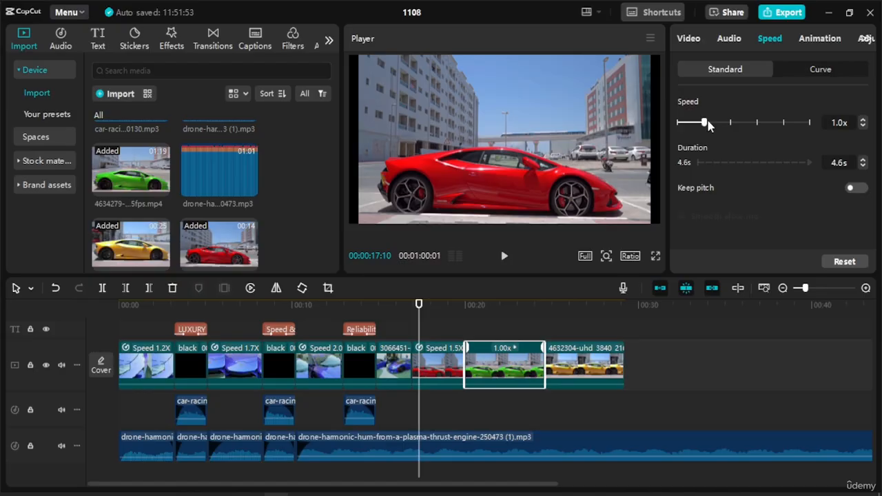
{"action": "left_click_drag", "start_coordinate": [717, 123], "coordinate": [717, 123]}
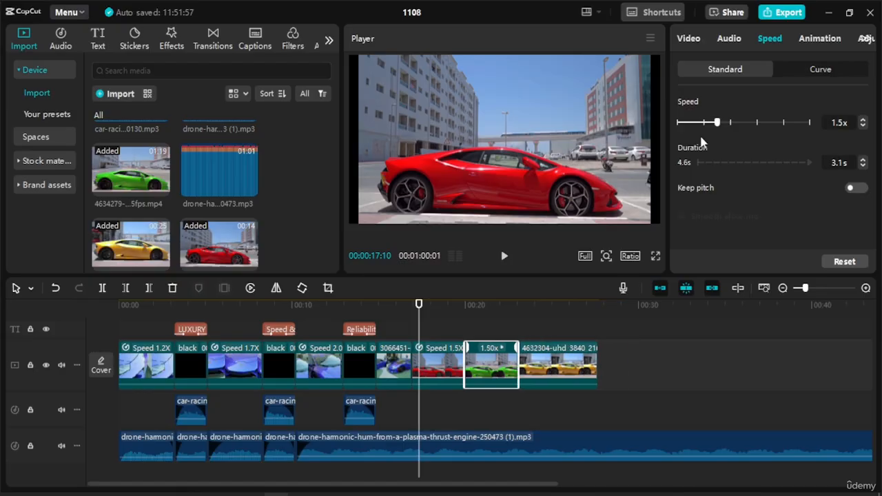
{"action": "left_click", "coordinate": [569, 353]}
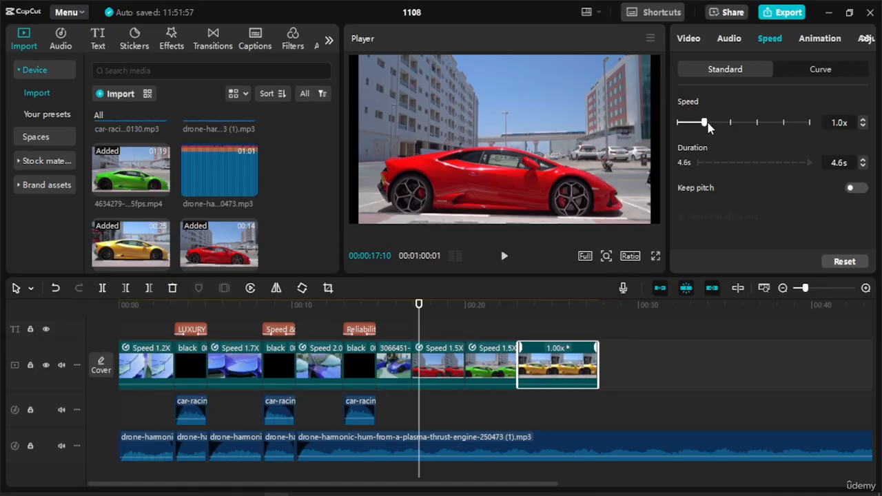
{"action": "left_click_drag", "start_coordinate": [719, 124], "coordinate": [718, 123]}
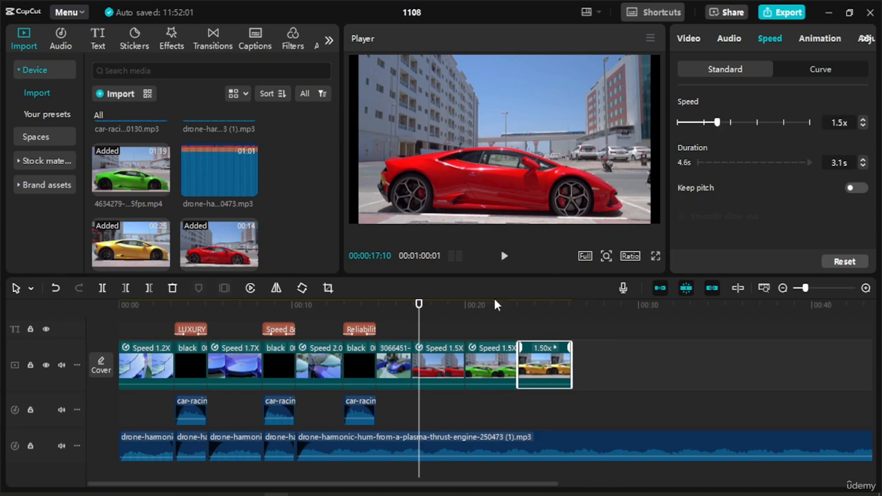
Step: Preview the red car section, set the red clip's speed to 4.0x and play it back
{"action": "left_click_drag", "start_coordinate": [418, 305], "coordinate": [404, 309]}
{"action": "key", "text": "space"}
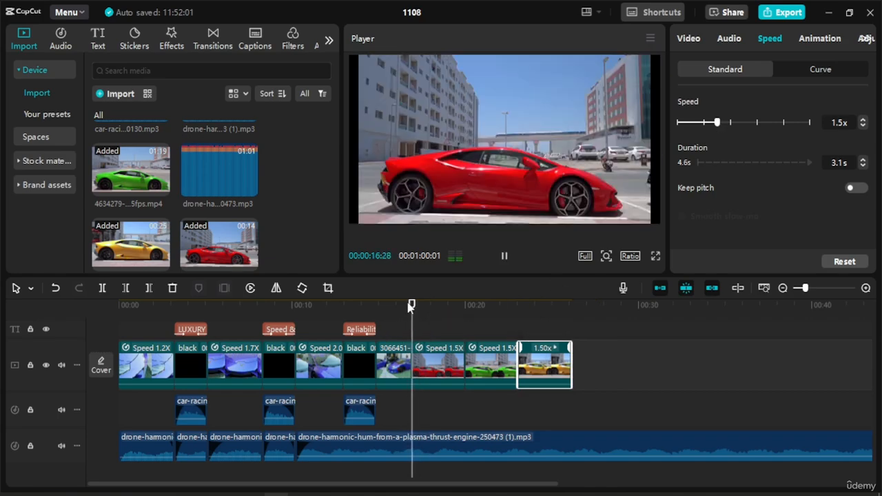
{"action": "key", "text": "space"}
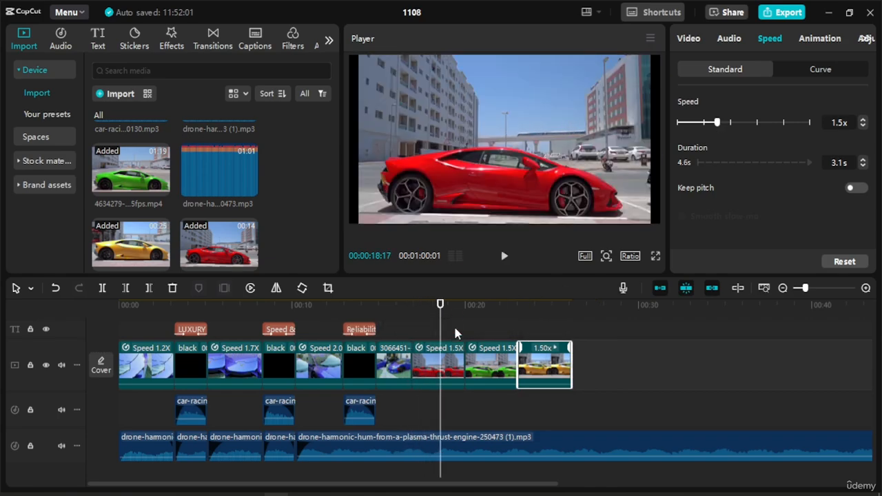
{"action": "left_click_drag", "start_coordinate": [439, 310], "coordinate": [421, 310]}
{"action": "left_click", "coordinate": [451, 365]}
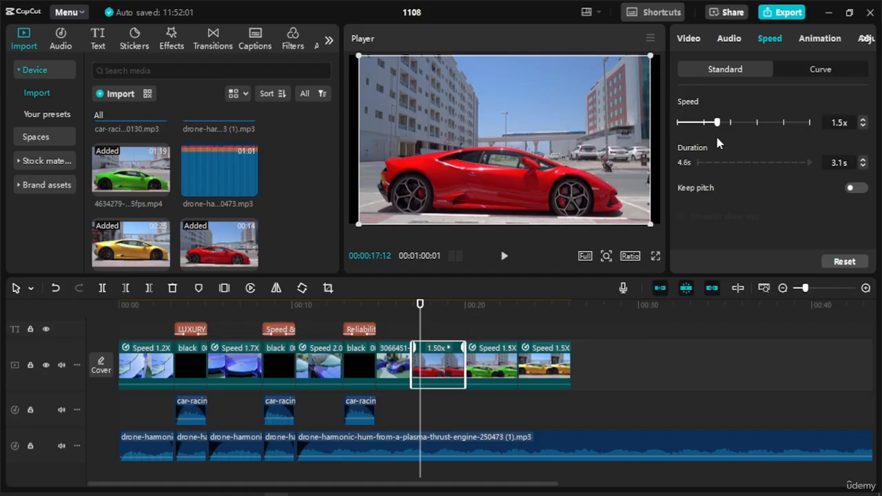
{"action": "left_click_drag", "start_coordinate": [730, 123], "coordinate": [732, 122]}
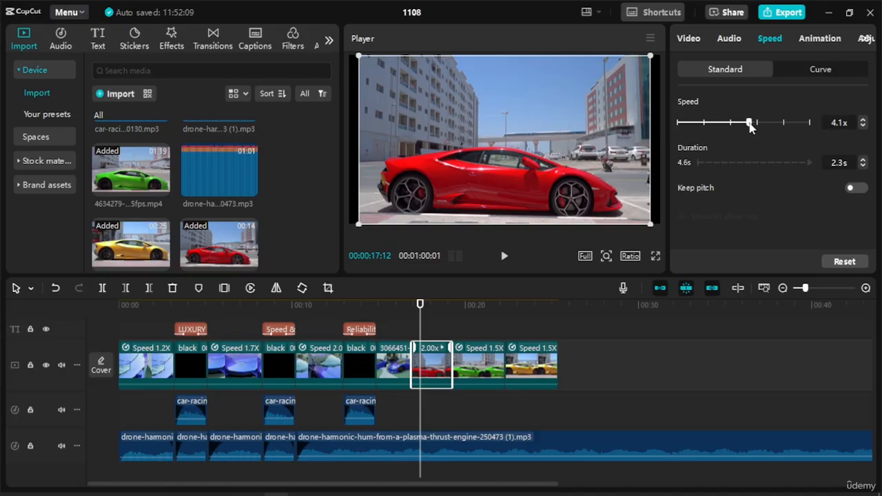
{"action": "key", "text": "space"}
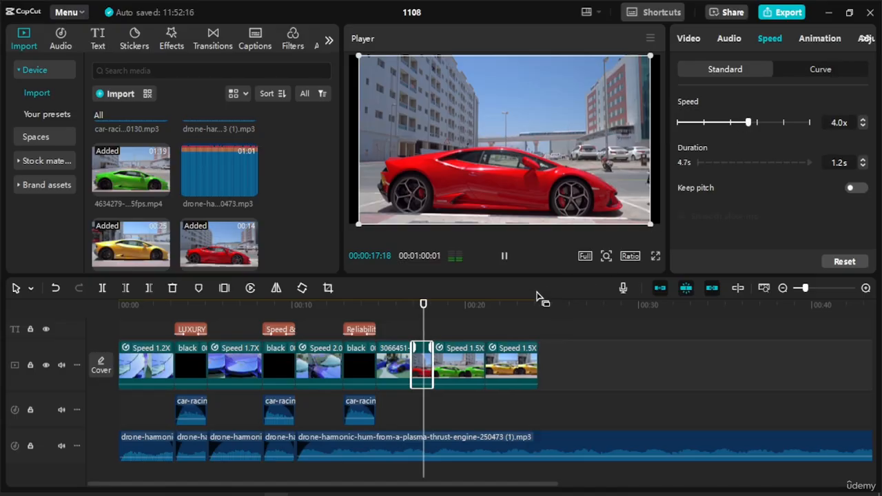
{"action": "key", "text": "space"}
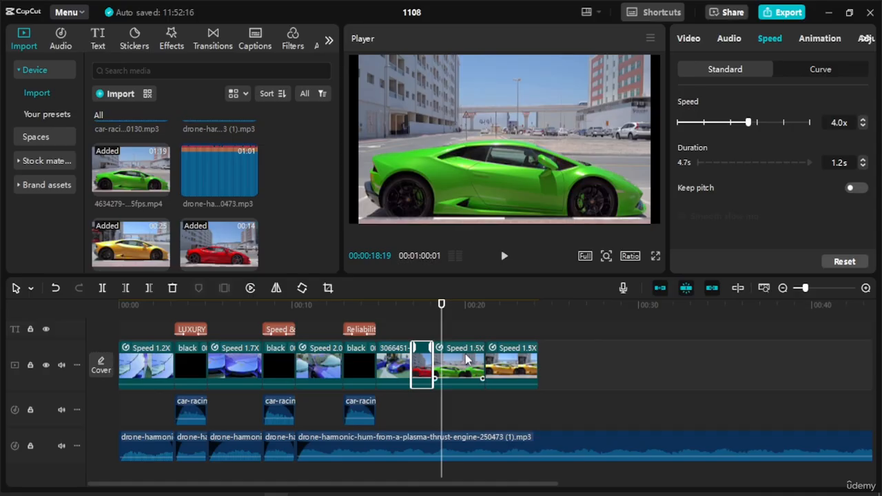
Step: Set the speed of the green and yellow car clips to 4.0x each
{"action": "left_click", "coordinate": [466, 359]}
{"action": "left_click_drag", "start_coordinate": [722, 122], "coordinate": [753, 129]}
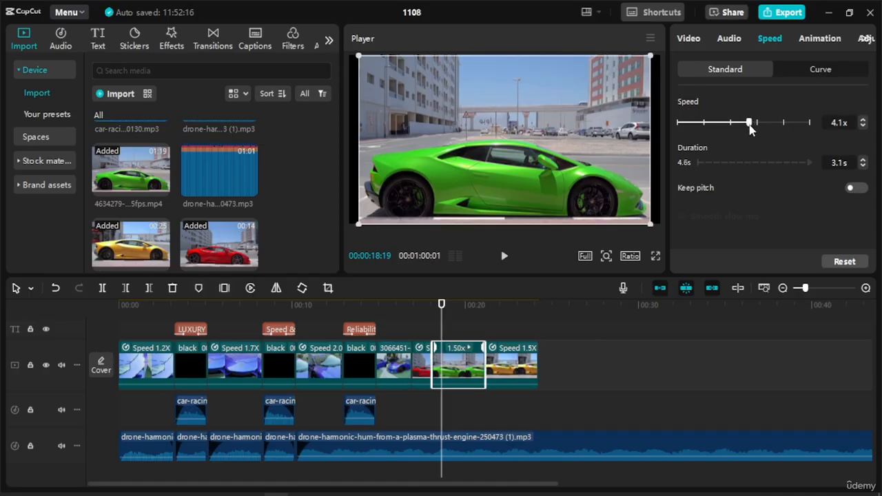
{"action": "left_click_drag", "start_coordinate": [753, 129], "coordinate": [755, 130]}
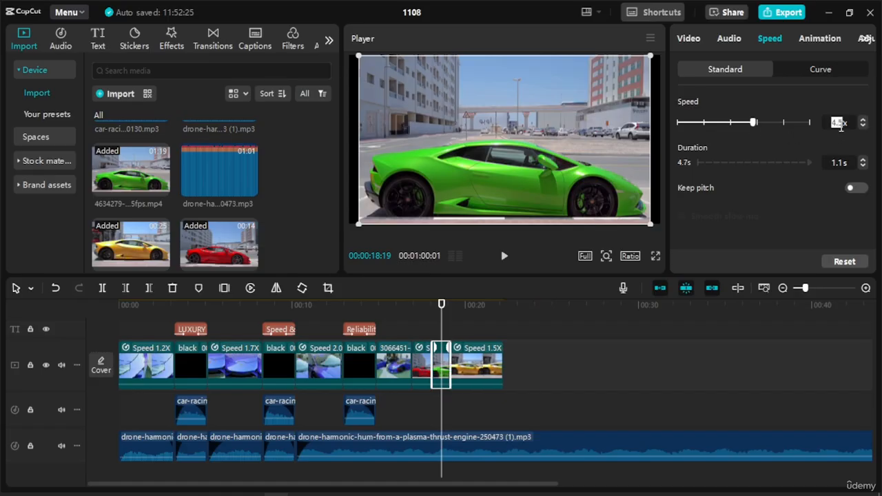
{"action": "key", "text": "Return"}
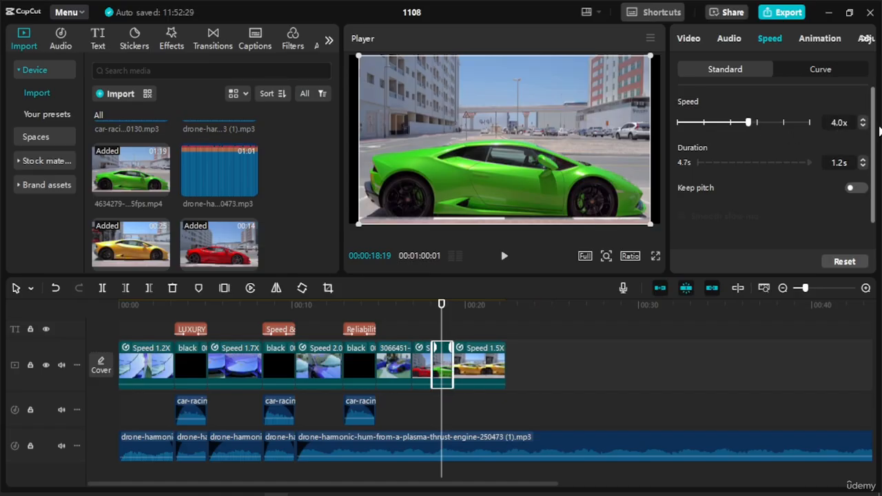
{"action": "left_click", "coordinate": [482, 359]}
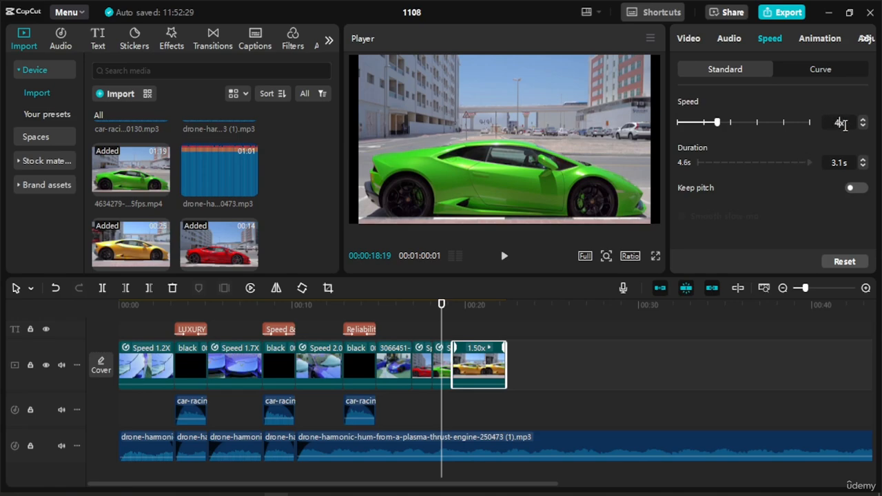
{"action": "key", "text": "Return"}
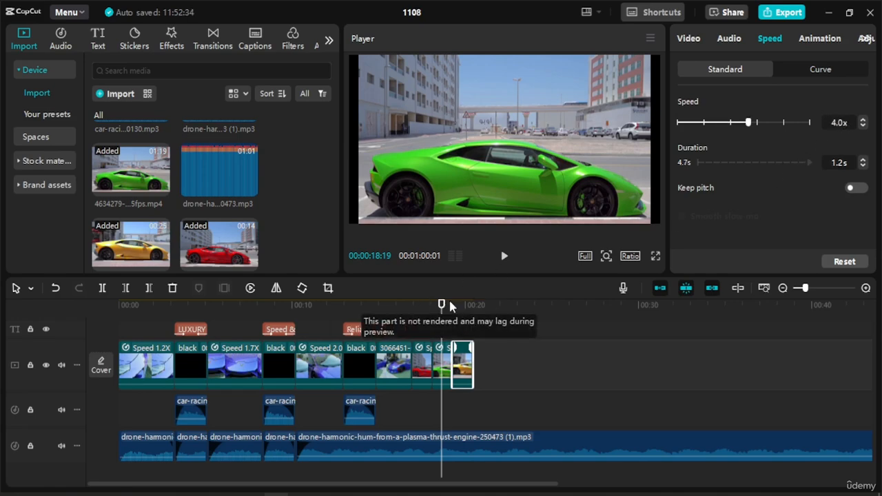
Step: Play back the red, green and yellow car clips to check the pace of the fast sequence
{"action": "left_click", "coordinate": [415, 308]}
{"action": "key", "text": "space"}
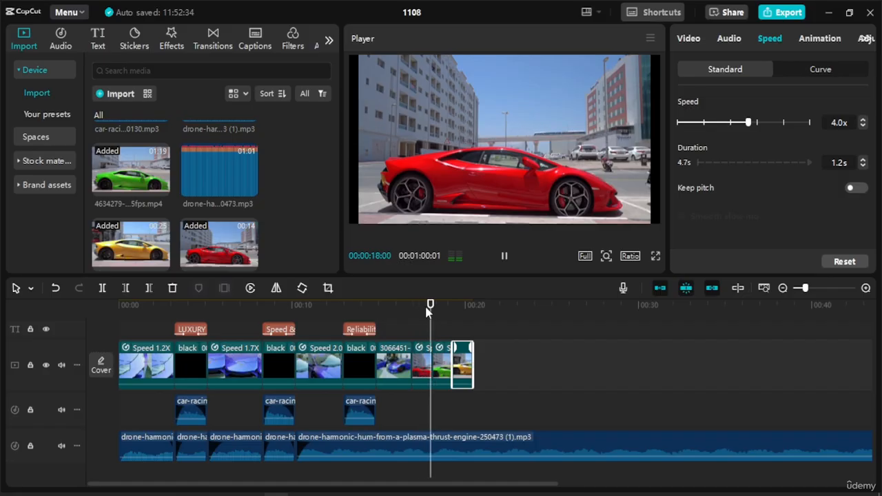
{"action": "key", "text": "space"}
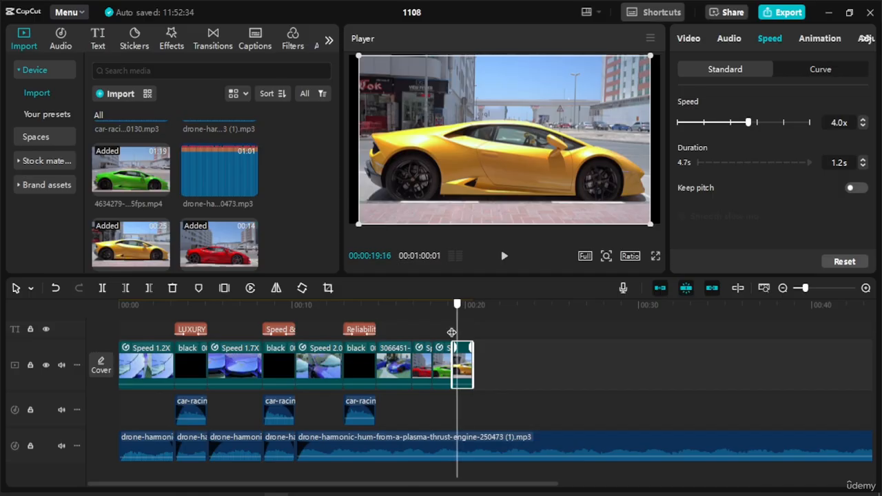
{"action": "left_click", "coordinate": [490, 335]}
{"action": "left_click_drag", "start_coordinate": [491, 335], "coordinate": [404, 360]}
{"action": "key", "text": "space"}
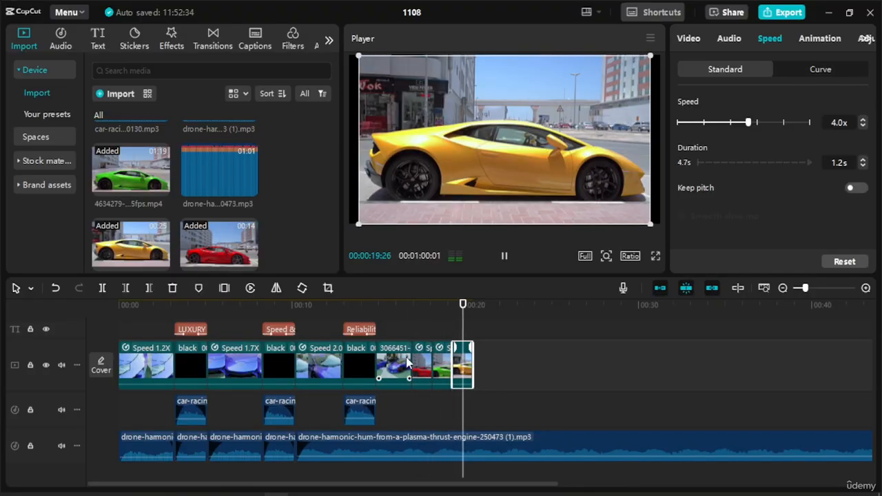
{"action": "key", "text": "space"}
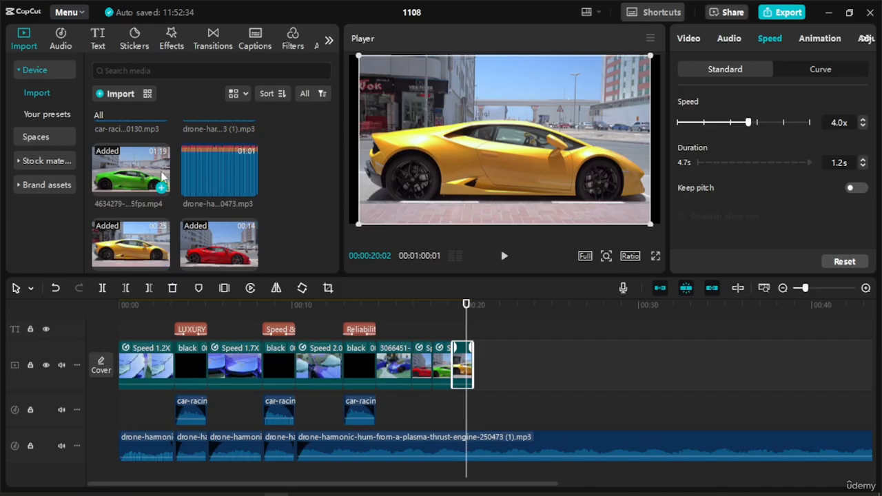
Step: Add the car-racing-effect-250130.mp3 sound on a new audio track starting at about 16 seconds
{"action": "scroll", "coordinate": [198, 177], "scroll_direction": "up", "scroll_amount": 1}
{"action": "left_click", "coordinate": [130, 163]}
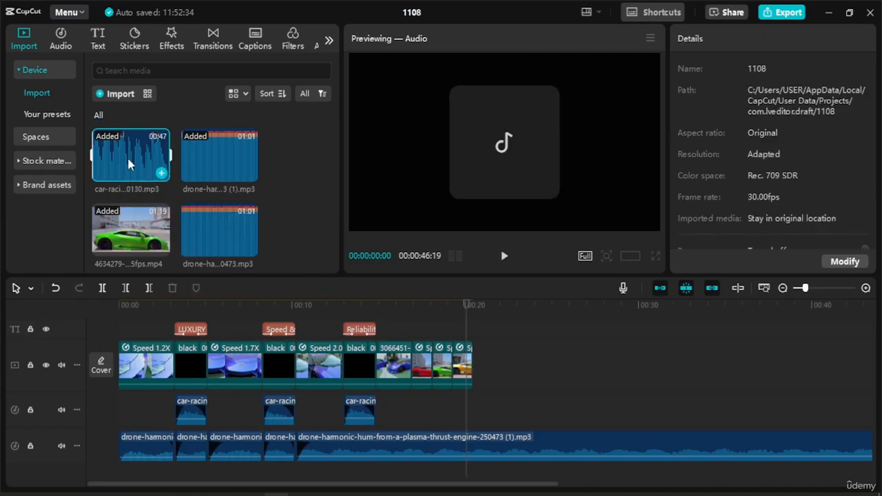
{"action": "left_click_drag", "start_coordinate": [127, 156], "coordinate": [398, 469]}
Step: Preview the new car-racing sound near the end of the video and split it at 00:00:21:24
{"action": "mouse_move", "coordinate": [468, 316]}
{"action": "left_mouse_down"}
{"action": "mouse_move", "coordinate": [462, 329]}
{"action": "mouse_move", "coordinate": [474, 329]}
{"action": "left_mouse_up"}
{"action": "key", "text": "space"}
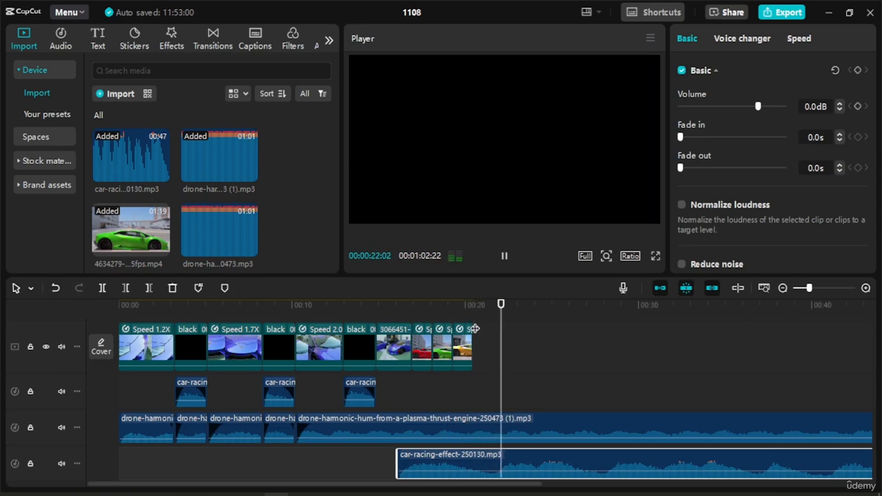
{"action": "key", "text": "space"}
{"action": "mouse_move", "coordinate": [501, 305]}
{"action": "left_mouse_down"}
{"action": "mouse_move", "coordinate": [489, 308]}
{"action": "mouse_move", "coordinate": [497, 308]}
{"action": "left_mouse_up"}
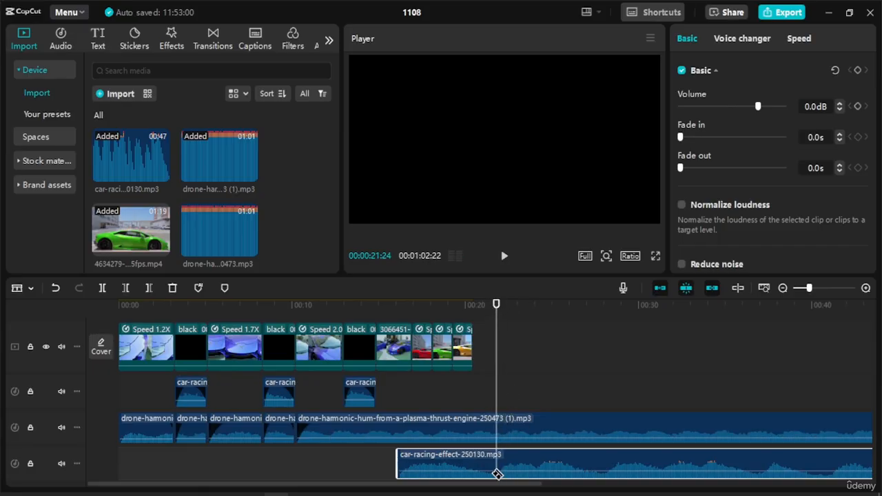
{"action": "key", "text": "ctrl+b"}
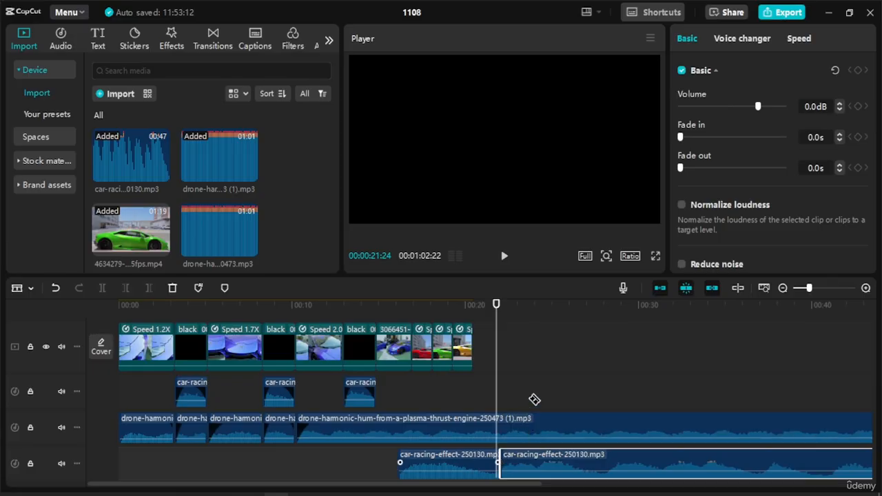
Step: Undo the last split of the car-racing sound on the lowest audio track and split it at 00:00:22:02 instead
{"action": "key", "text": "space"}
{"action": "key", "text": "space"}
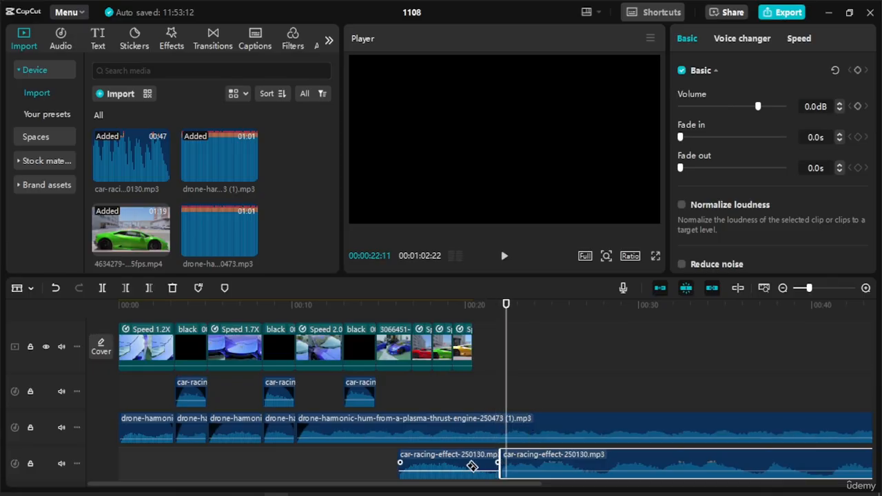
{"action": "key", "text": "ctrl+z"}
{"action": "scroll", "coordinate": [518, 473], "scroll_direction": "up", "scroll_amount": 3, "text": "ctrl"}
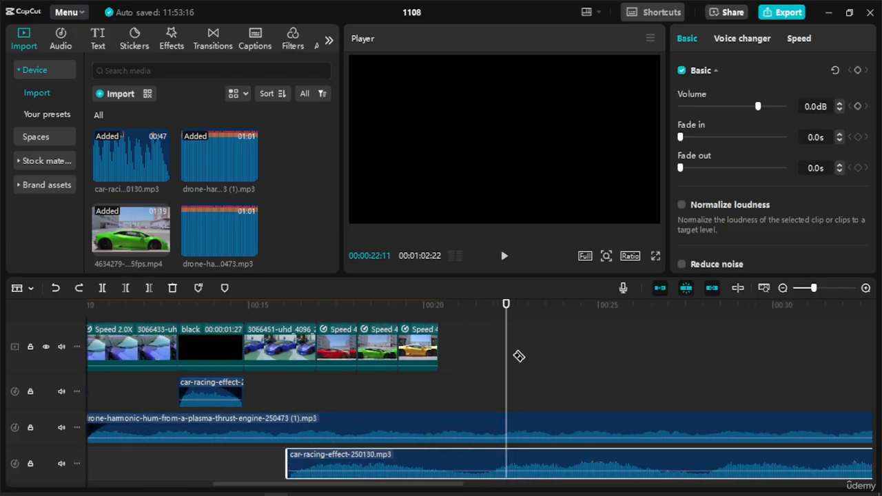
{"action": "mouse_move", "coordinate": [507, 313]}
{"action": "left_mouse_down"}
{"action": "mouse_move", "coordinate": [487, 310]}
{"action": "mouse_move", "coordinate": [497, 316]}
{"action": "left_mouse_up"}
{"action": "key", "text": "space"}
{"action": "key", "text": "space"}
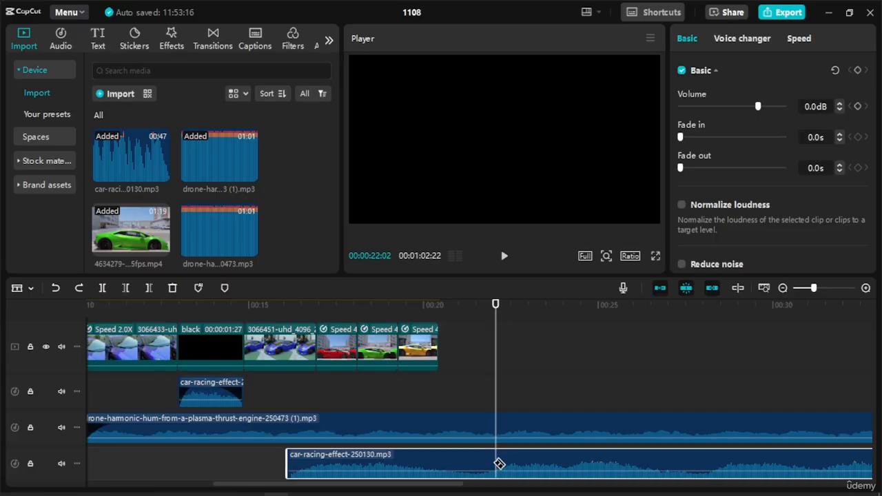
{"action": "key", "text": "ctrl+b"}
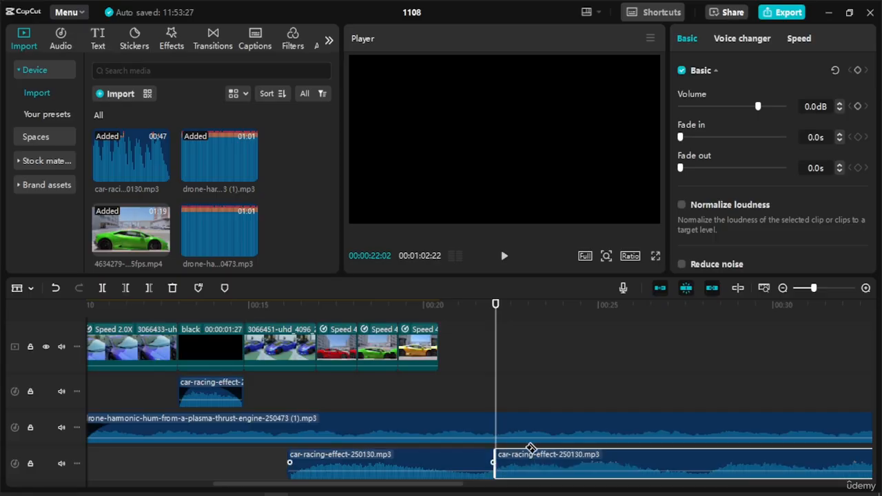
Step: Replay the car-racing sound from the 00:00:22:02 cut several times to find where the short engine burst should end
{"action": "left_click_drag", "start_coordinate": [500, 312], "coordinate": [516, 312]}
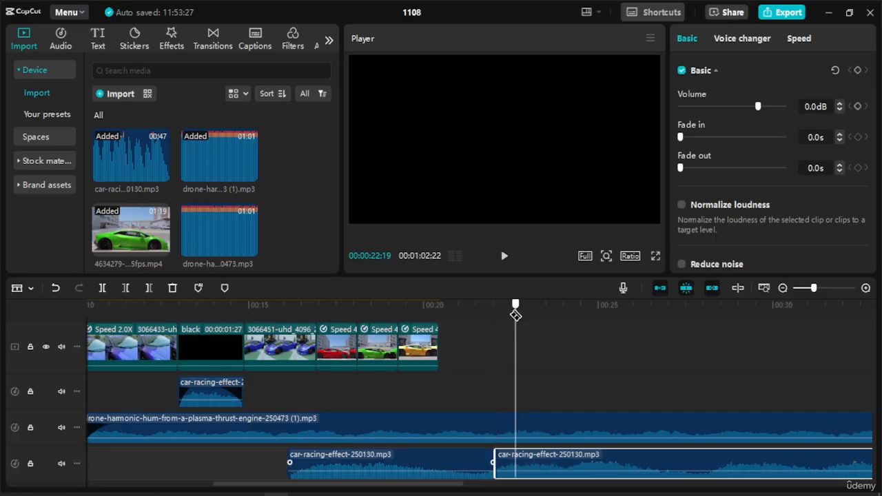
{"action": "left_click", "coordinate": [495, 312]}
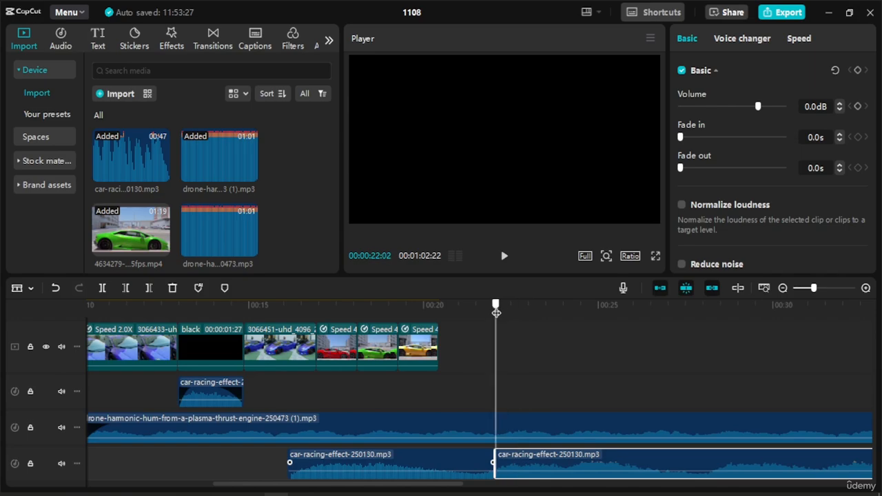
{"action": "key", "text": "space"}
{"action": "key", "text": "space"}
{"action": "key", "text": "space"}
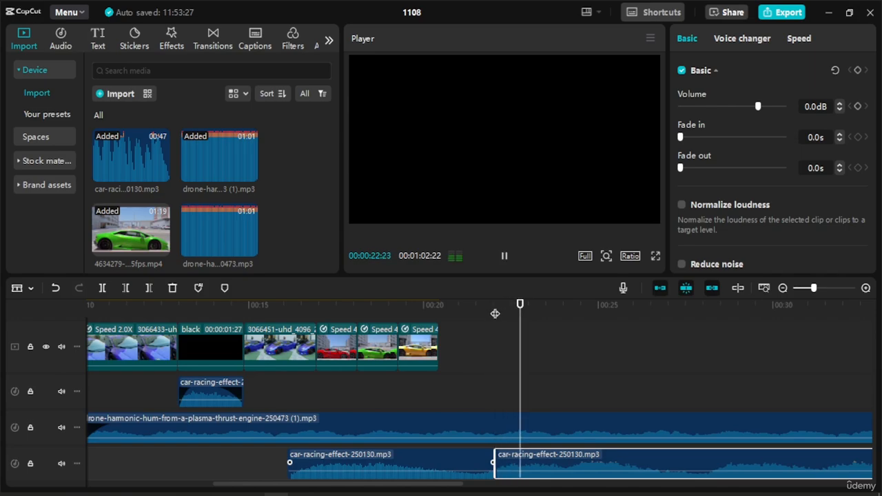
{"action": "key", "text": "space"}
{"action": "left_click_drag", "start_coordinate": [540, 319], "coordinate": [494, 318]}
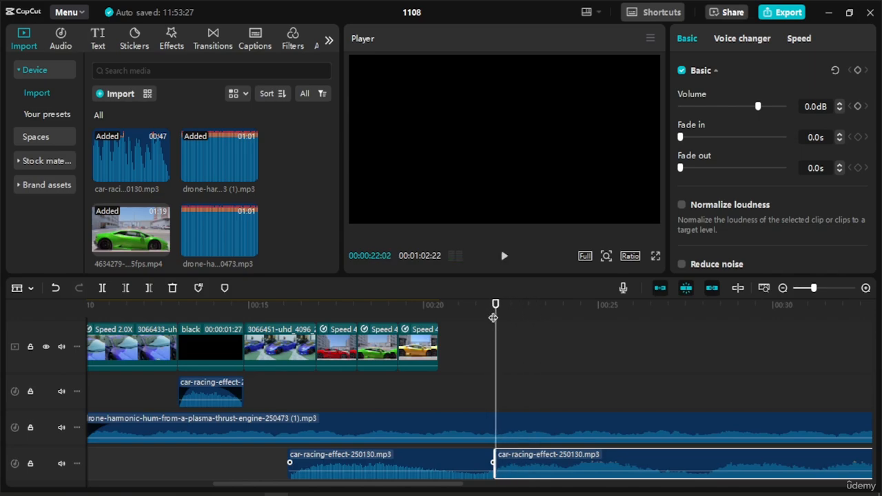
{"action": "key", "text": "space"}
{"action": "key", "text": "space"}
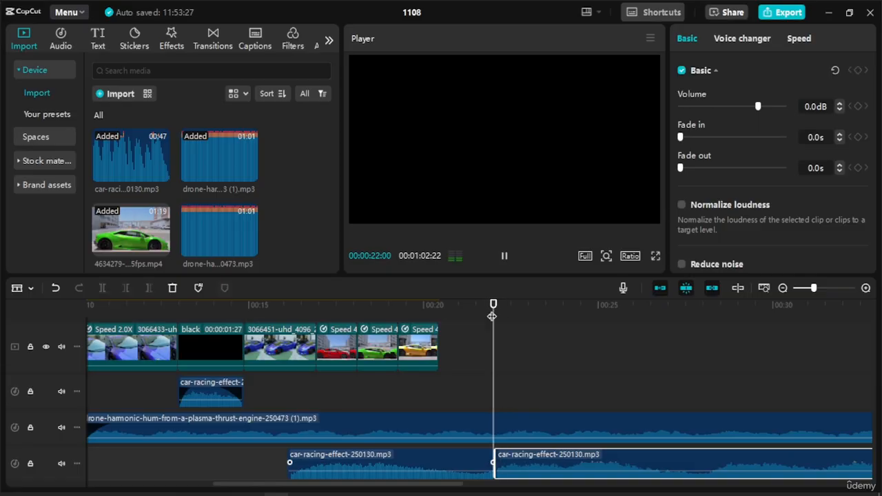
{"action": "left_click_drag", "start_coordinate": [512, 306], "coordinate": [494, 311]}
{"action": "key", "text": "space"}
{"action": "key", "text": "space"}
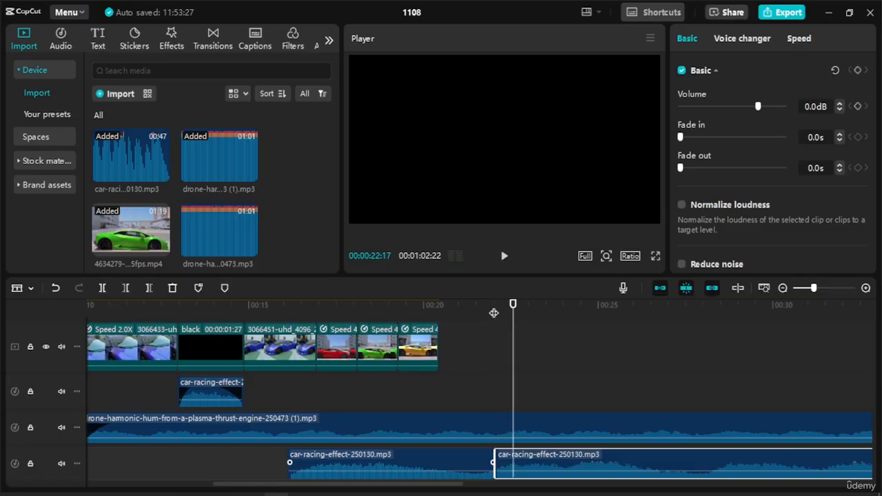
Step: Split the car-racing sound at 00:00:22:23 and move the short cut piece under the red car clip
{"action": "key", "text": "space"}
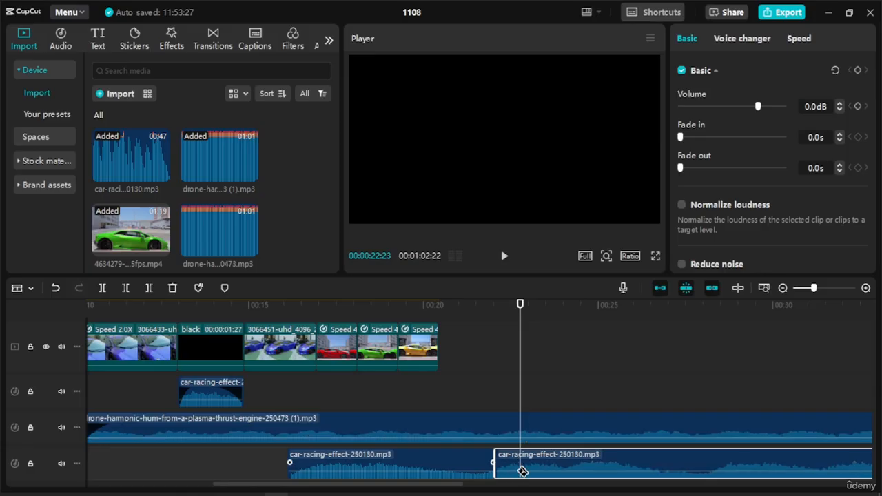
{"action": "key", "text": "ctrl+b"}
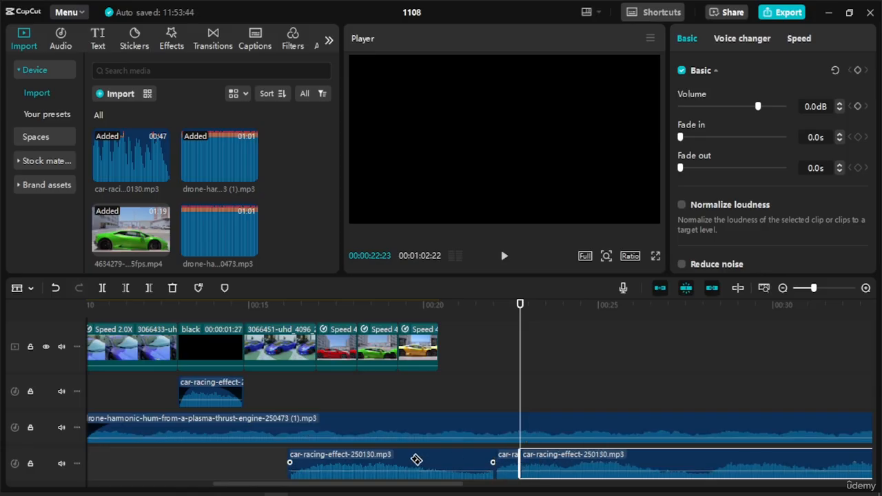
{"action": "key", "text": "a"}
{"action": "left_click_drag", "start_coordinate": [516, 467], "coordinate": [355, 394]}
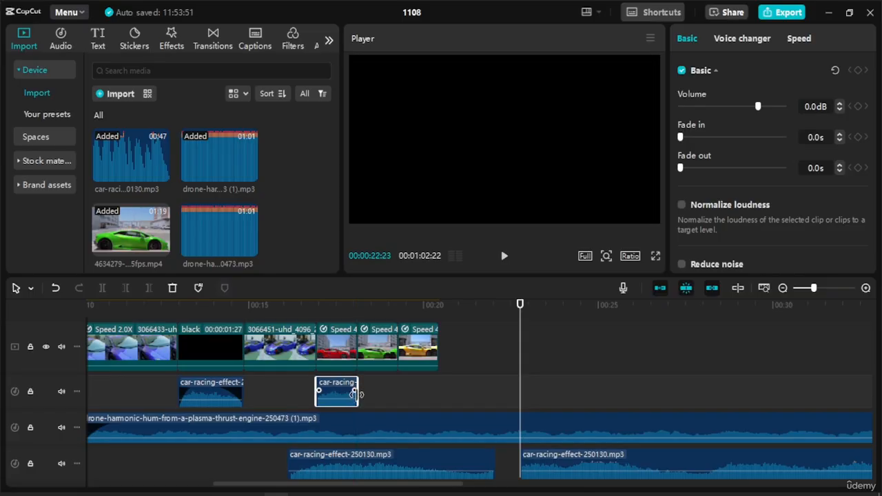
Step: Preview the remaining car-racing sound and split it at 00:00:28:09, where the next engine burst begins
{"action": "left_click_drag", "start_coordinate": [521, 305], "coordinate": [562, 307]}
{"action": "key", "text": "space"}
{"action": "key", "text": "space"}
{"action": "key", "text": "space"}
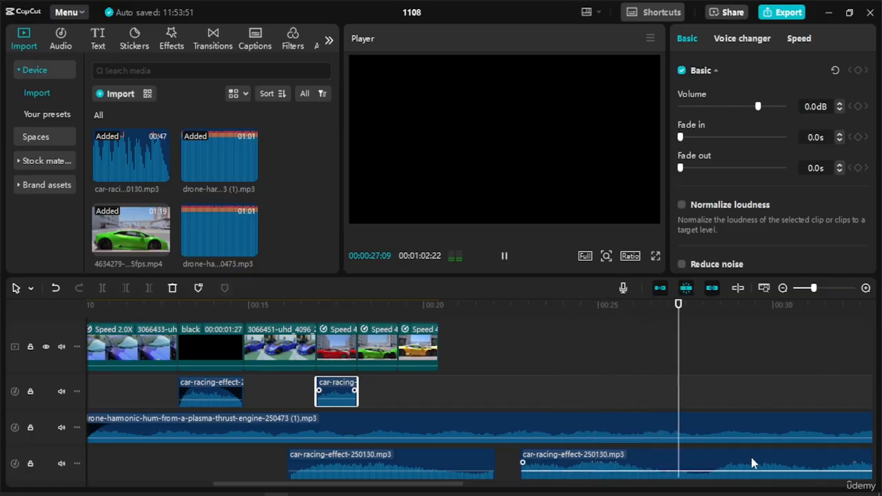
{"action": "key", "text": "space"}
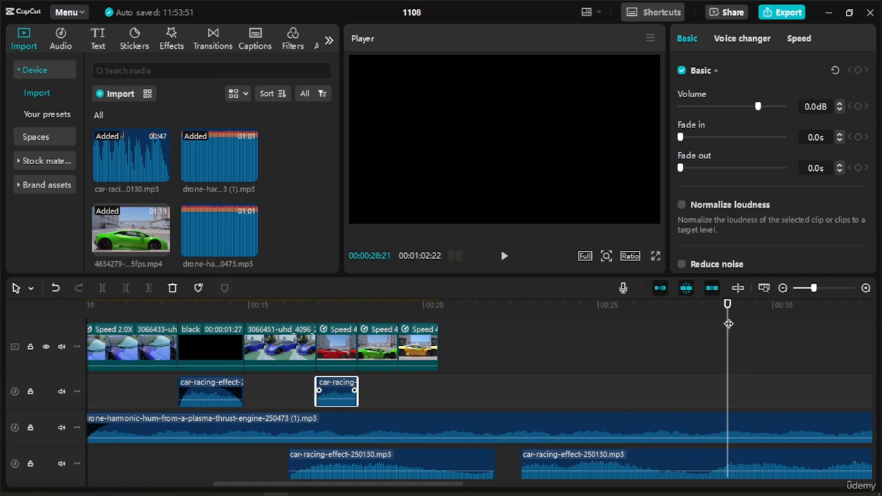
{"action": "left_click_drag", "start_coordinate": [728, 324], "coordinate": [713, 323]}
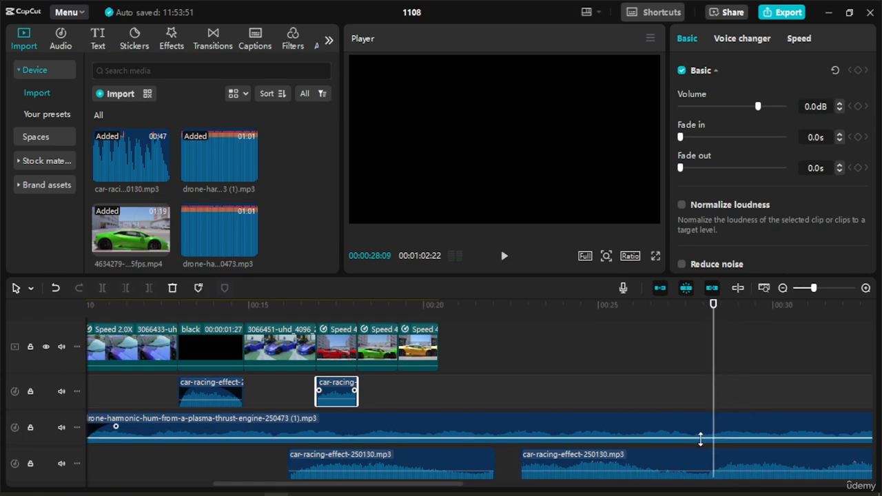
{"action": "left_click", "coordinate": [714, 464]}
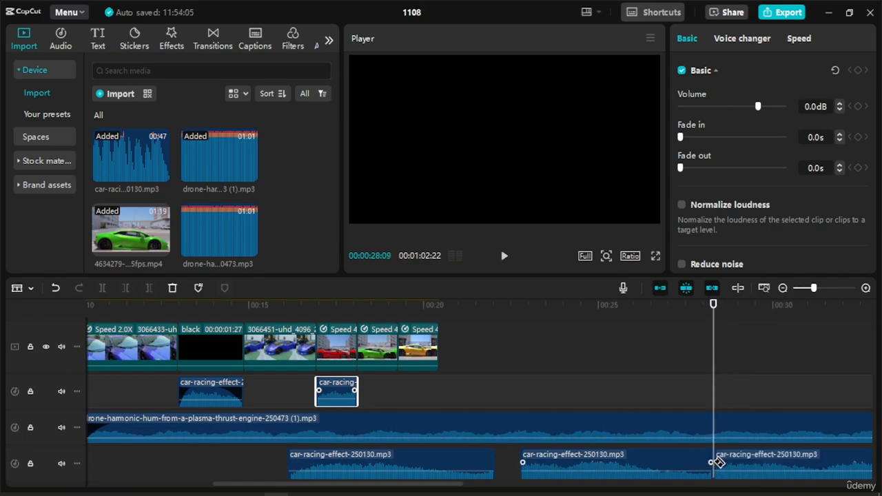
Step: Split the car-racing sound again at about 29.5 seconds and move the cut piece under the green car clip
{"action": "key", "text": "space"}
{"action": "key", "text": "space"}
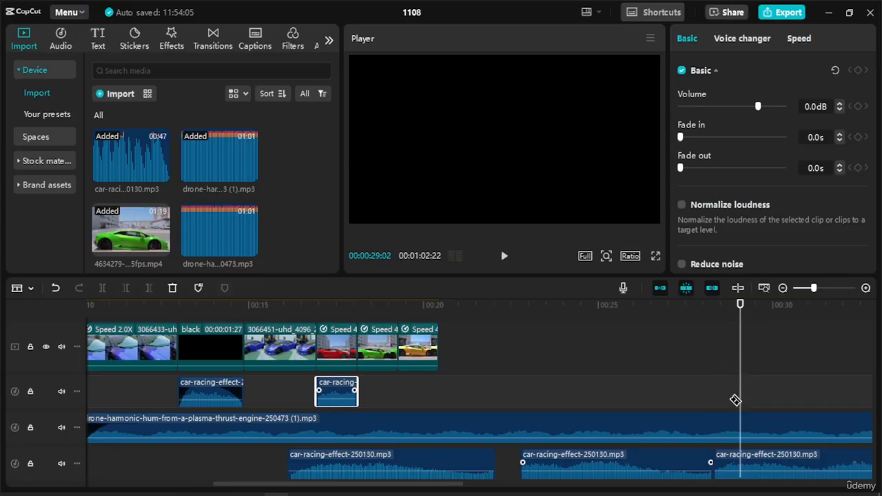
{"action": "key", "text": "space"}
{"action": "key", "text": "space"}
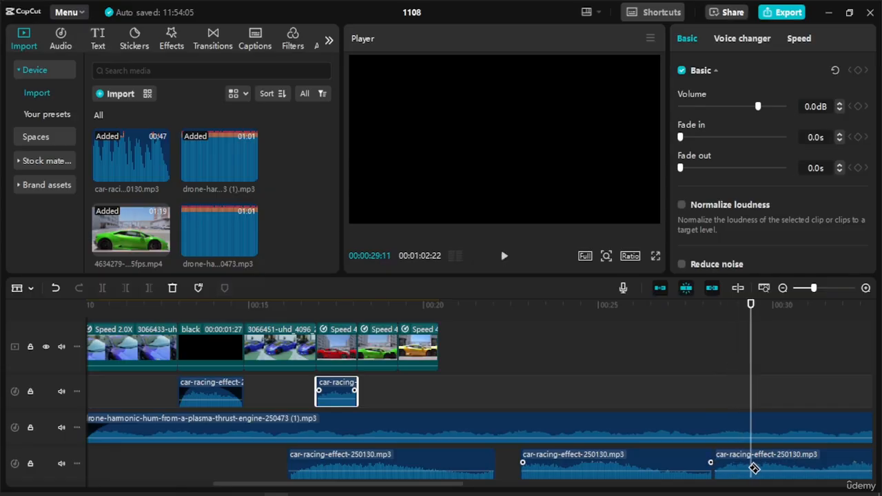
{"action": "left_click", "coordinate": [755, 469]}
{"action": "left_click_drag", "start_coordinate": [736, 469], "coordinate": [395, 400]}
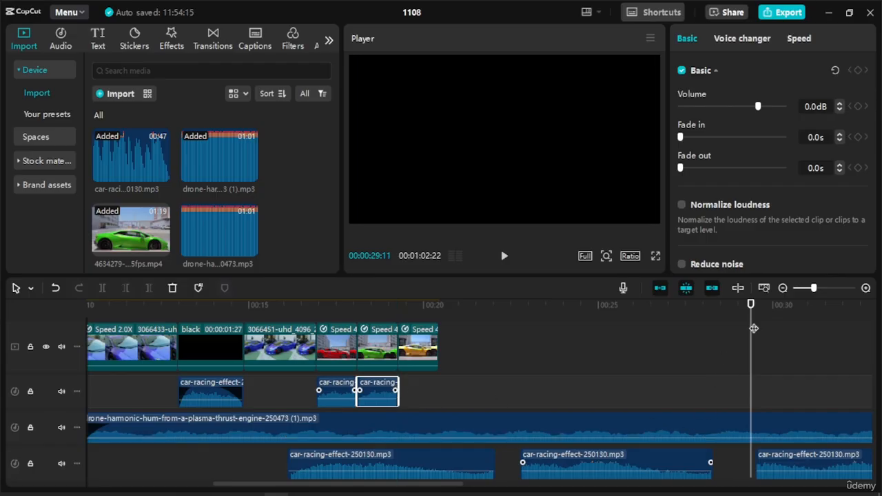
Step: Preview the next part of the car-racing sound and split it at 00:00:31:13
{"action": "key", "text": "space"}
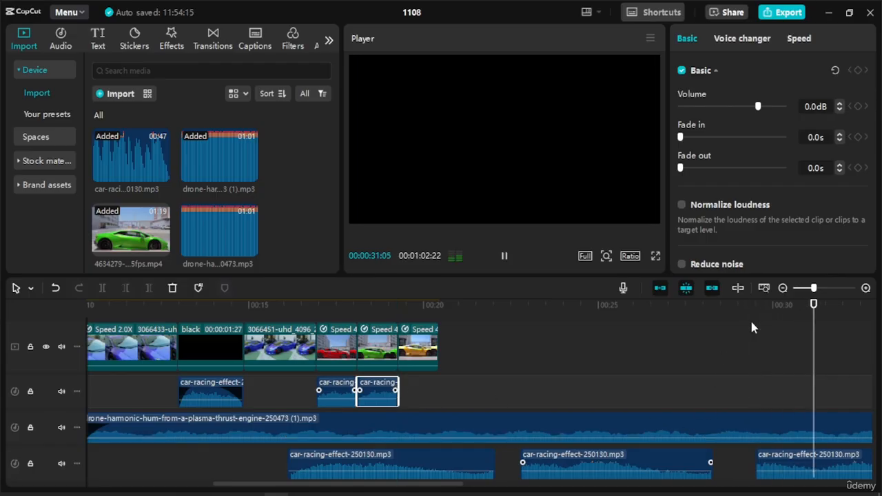
{"action": "key", "text": "space"}
{"action": "left_click_drag", "start_coordinate": [853, 310], "coordinate": [823, 313]}
{"action": "key", "text": "space"}
{"action": "key", "text": "space"}
{"action": "key", "text": "space"}
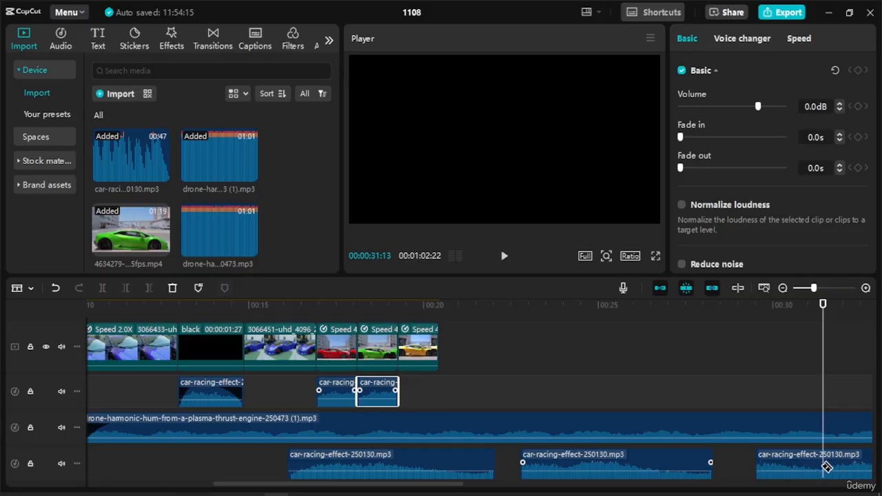
{"action": "left_click", "coordinate": [826, 465]}
Step: Split the car-racing sound at 00:00:33:06 and move the piece starting at 00:00:31:13 under the yellow car clip
{"action": "scroll", "coordinate": [835, 459], "scroll_direction": "right", "scroll_amount": 3}
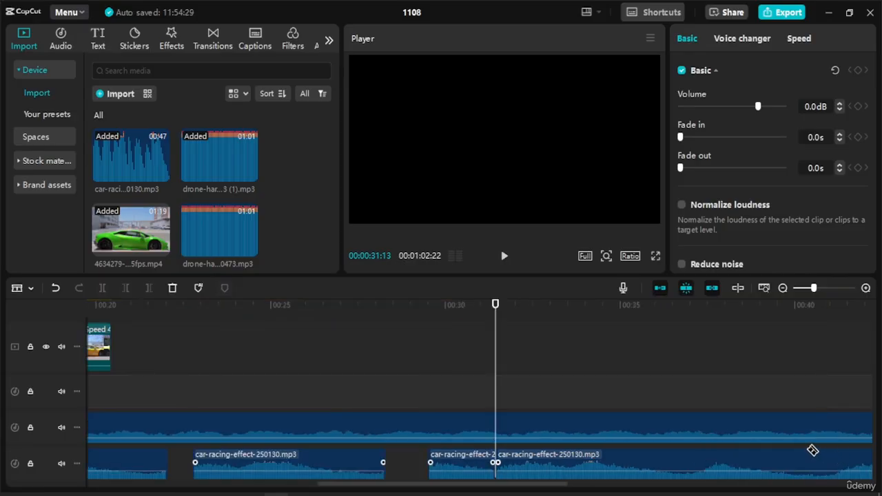
{"action": "key", "text": "a"}
{"action": "key", "text": "space"}
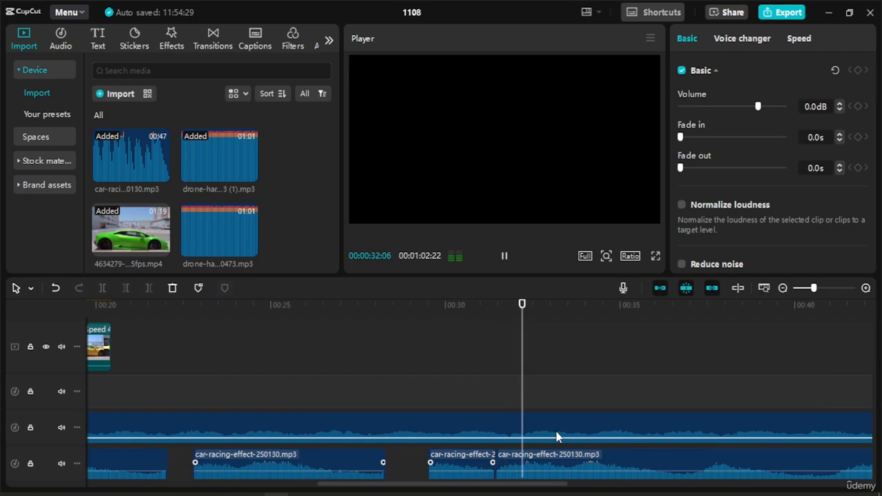
{"action": "key", "text": "space"}
{"action": "key", "text": "space"}
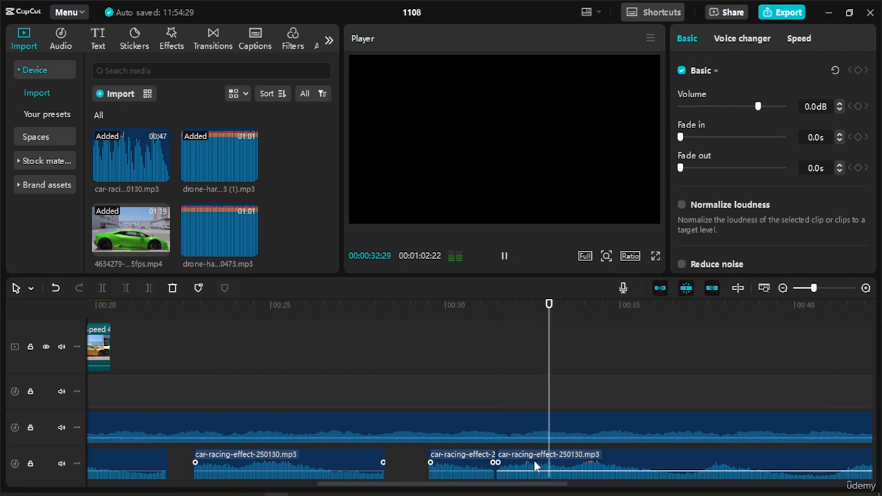
{"action": "key", "text": "space"}
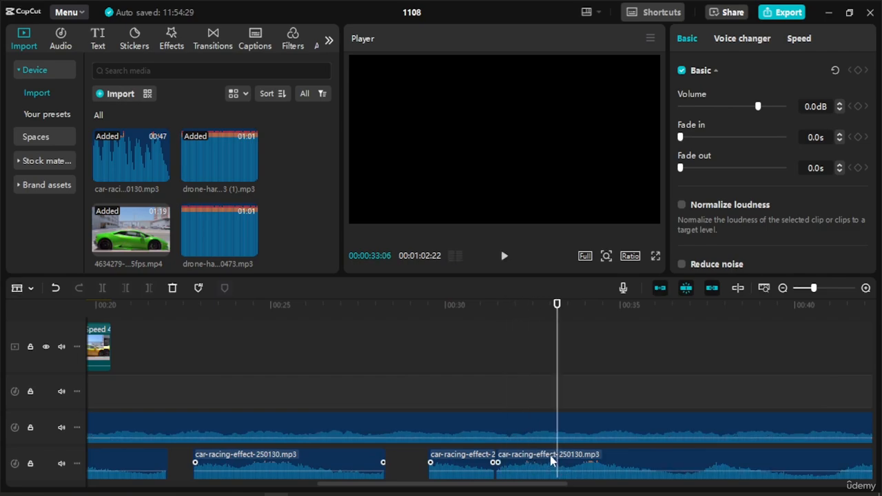
{"action": "key", "text": "ctrl+b"}
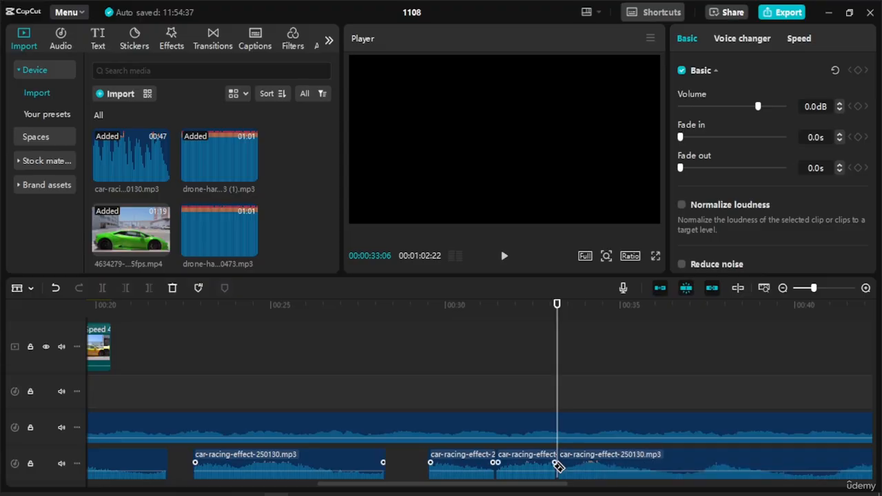
{"action": "left_click", "coordinate": [474, 467]}
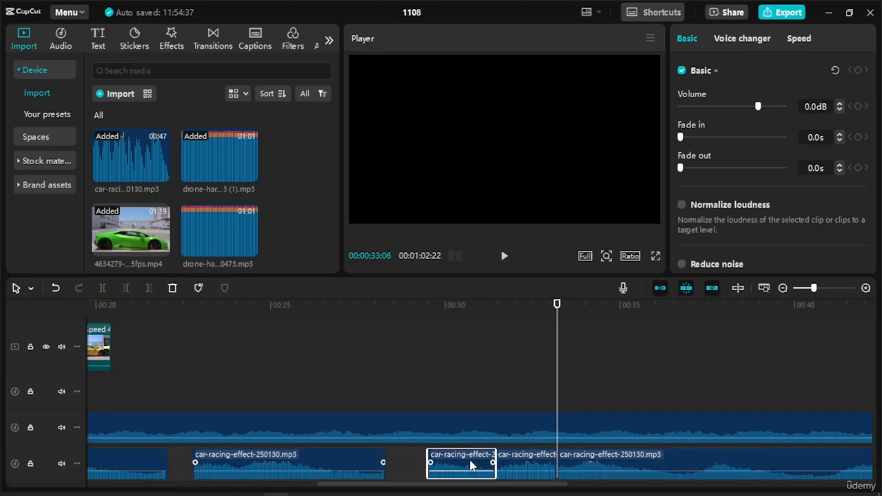
{"action": "left_click_drag", "start_coordinate": [473, 466], "coordinate": [686, 397]}
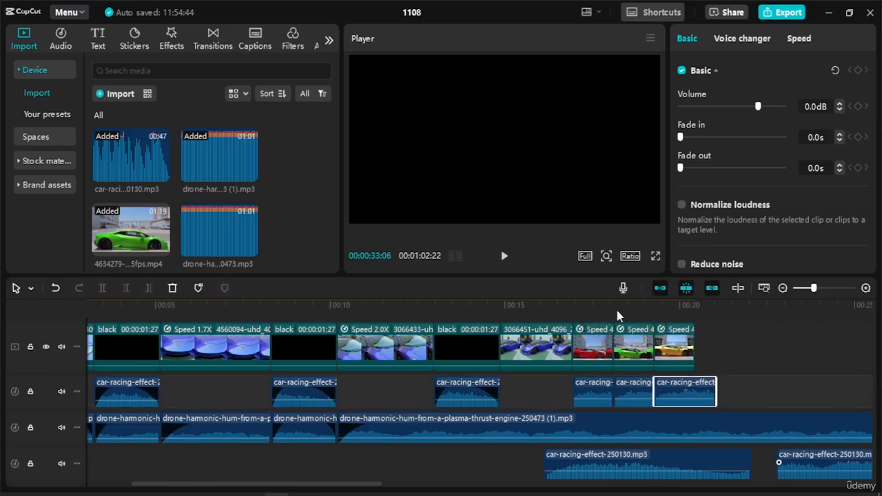
Step: Play back the fast car sequence and trim the sound under the yellow car to end with its clip
{"action": "left_click_drag", "start_coordinate": [615, 306], "coordinate": [531, 314]}
{"action": "key", "text": "space"}
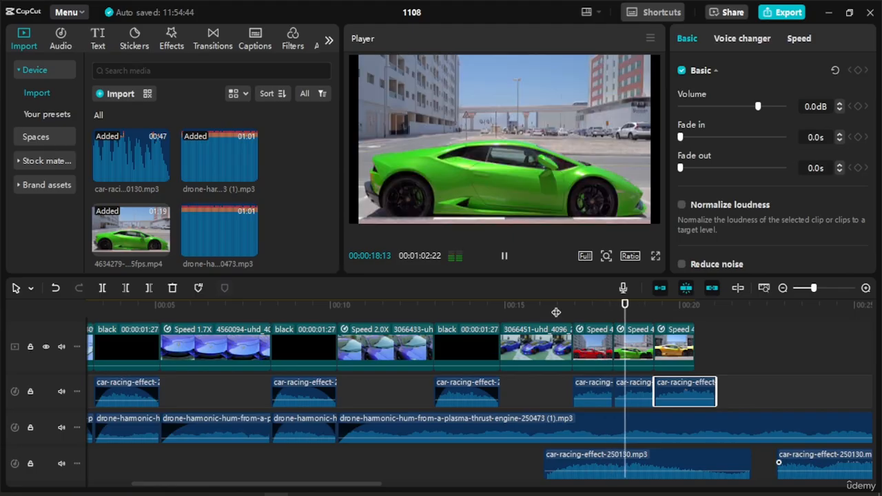
{"action": "key", "text": "space"}
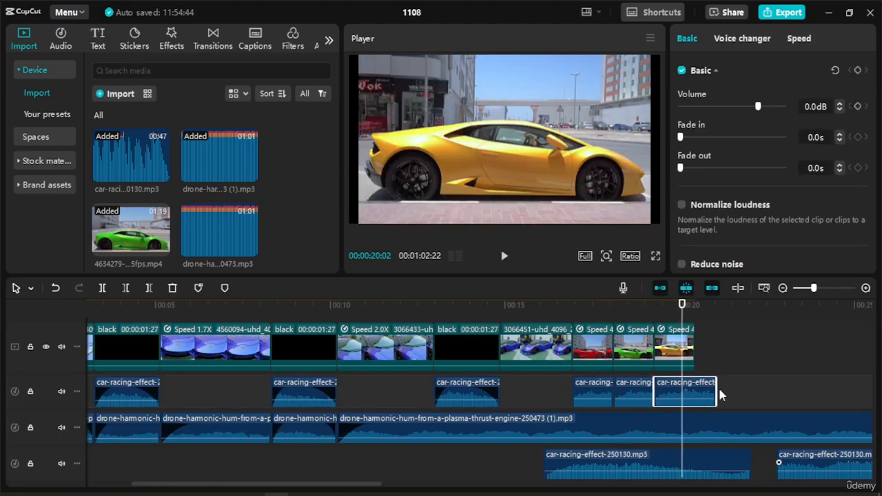
{"action": "left_click_drag", "start_coordinate": [714, 383], "coordinate": [695, 385]}
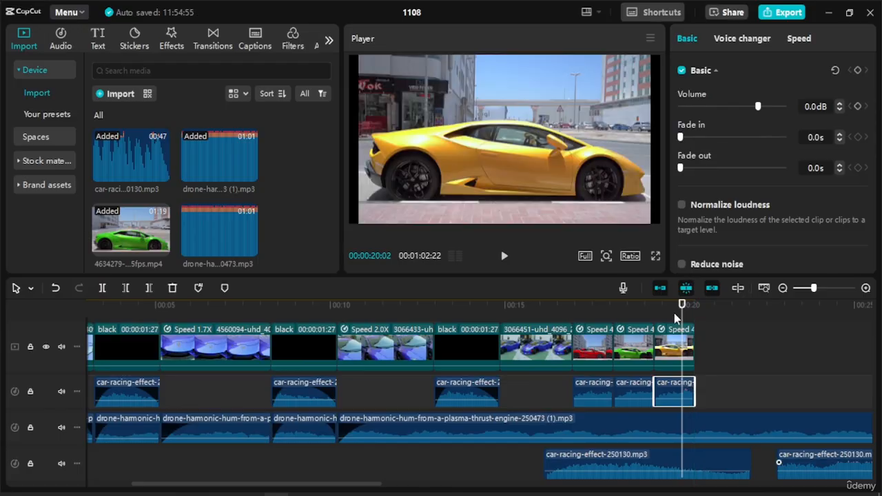
Step: Play back the red, green and yellow car clips to check their engine sounds
{"action": "left_click_drag", "start_coordinate": [684, 312], "coordinate": [572, 313]}
{"action": "key", "text": "space"}
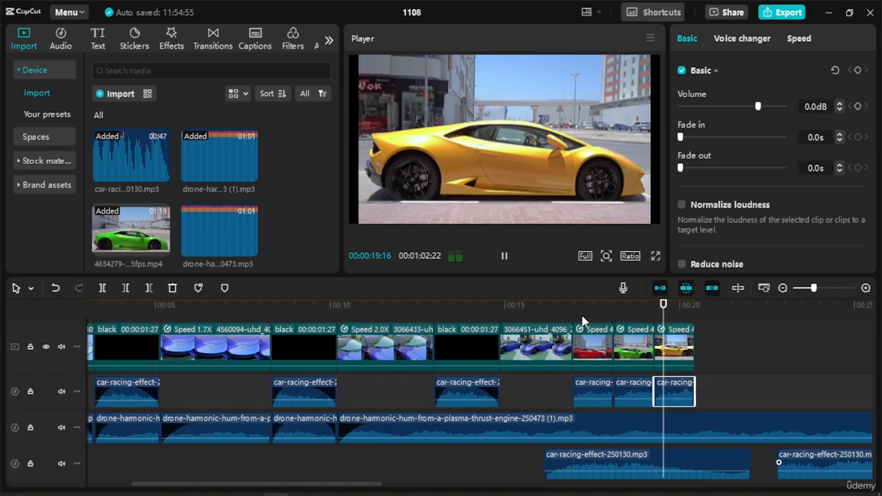
{"action": "key", "text": "space"}
Step: Delete the leftover car-racing sound pieces from the lowest audio track and return the playhead toward the video's start
{"action": "left_click_drag", "start_coordinate": [687, 306], "coordinate": [66, 330]}
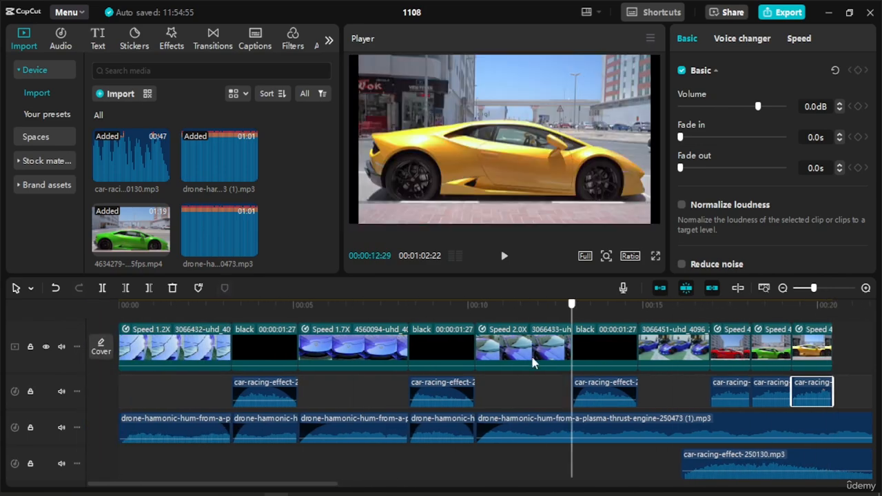
{"action": "left_click", "coordinate": [820, 463]}
{"action": "key", "text": "Delete"}
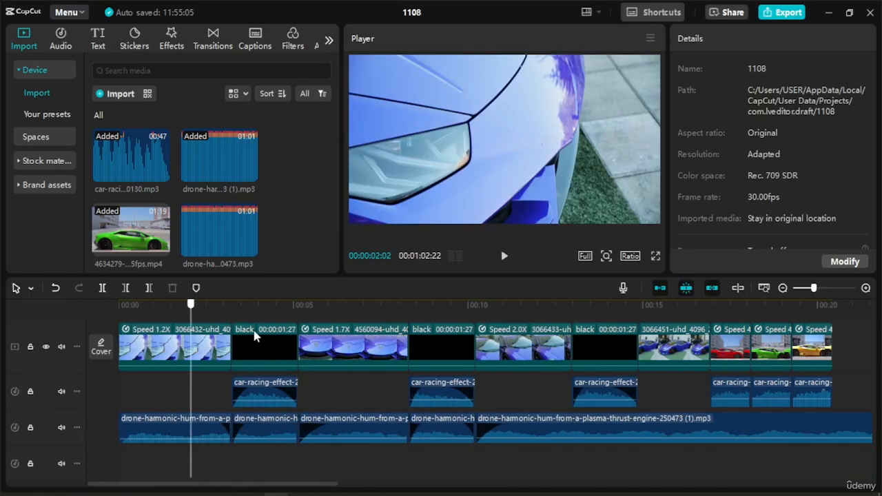
Step: Delete the two remaining car-racing sound pieces that lie beyond the yellow car clip on the lowest audio track
{"action": "left_click_drag", "start_coordinate": [254, 335], "coordinate": [748, 357]}
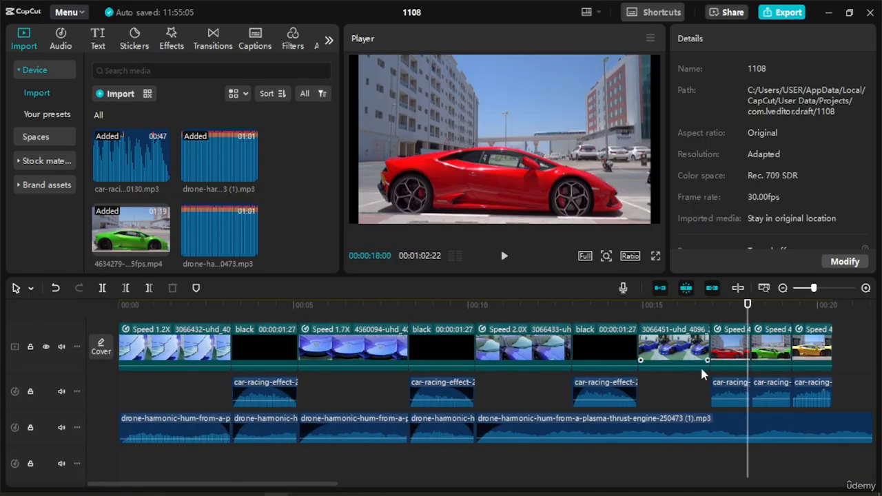
{"action": "scroll", "coordinate": [701, 370], "scroll_direction": "down", "scroll_amount": 4}
{"action": "scroll", "coordinate": [701, 374], "scroll_direction": "down", "scroll_amount": 1}
{"action": "left_click", "coordinate": [562, 465]}
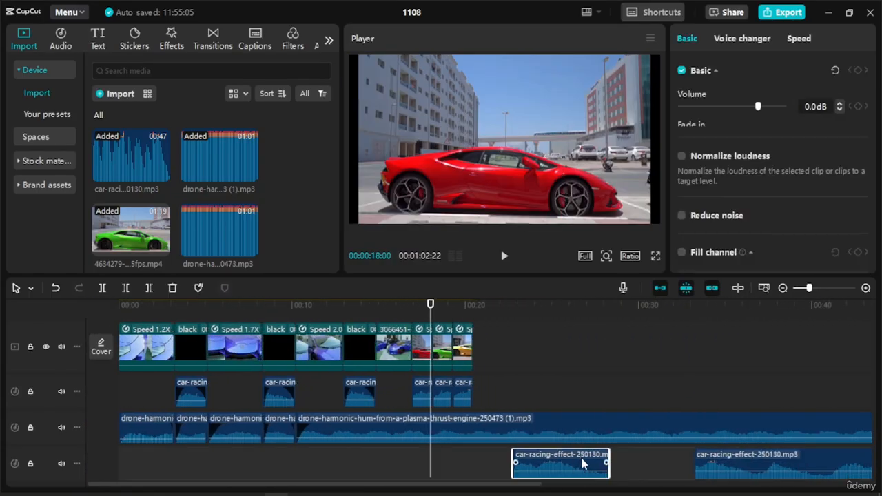
{"action": "key", "text": "Delete"}
{"action": "left_click", "coordinate": [780, 468]}
{"action": "key", "text": "Delete"}
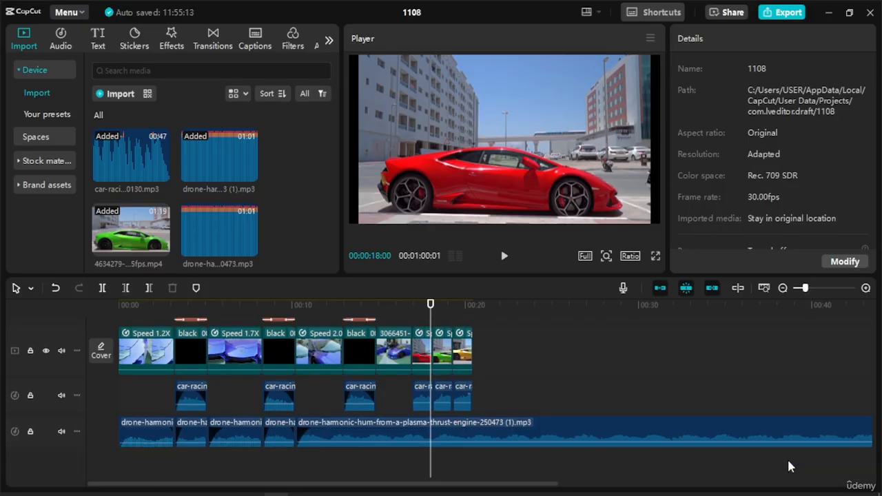
Step: Switch to the Arc browser and download the Pexels video of the dark Lamborghini speeding along the highway
{"action": "mouse_move", "coordinate": [253, 492]}
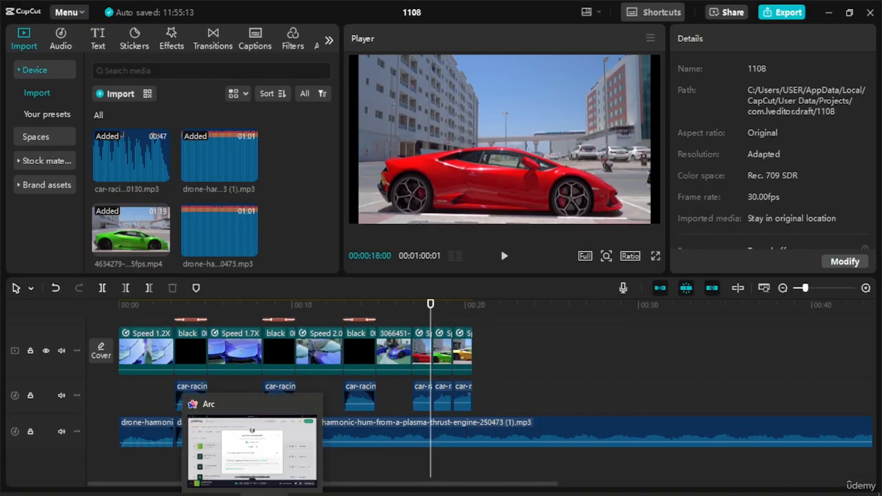
{"action": "left_click", "coordinate": [314, 407]}
{"action": "mouse_move", "coordinate": [2, 114]}
{"action": "left_click", "coordinate": [49, 171]}
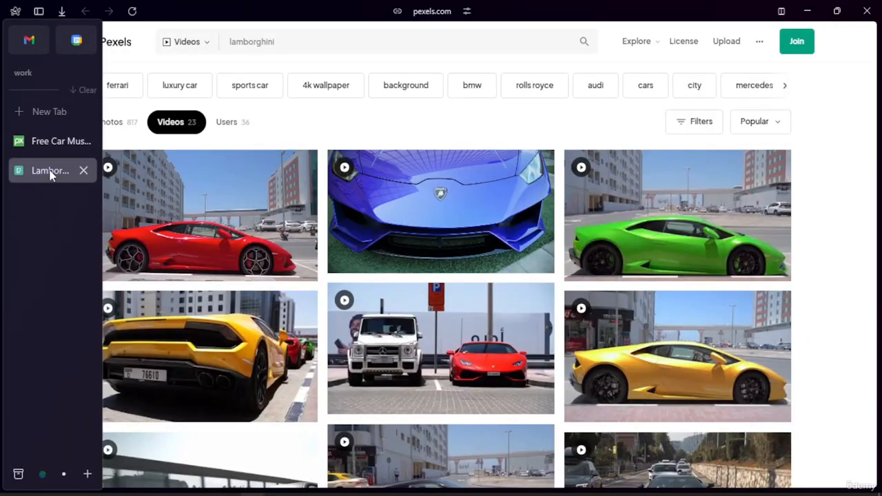
{"action": "scroll", "coordinate": [503, 339], "scroll_direction": "down", "scroll_amount": 2}
{"action": "scroll", "coordinate": [648, 340], "scroll_direction": "down", "scroll_amount": 1}
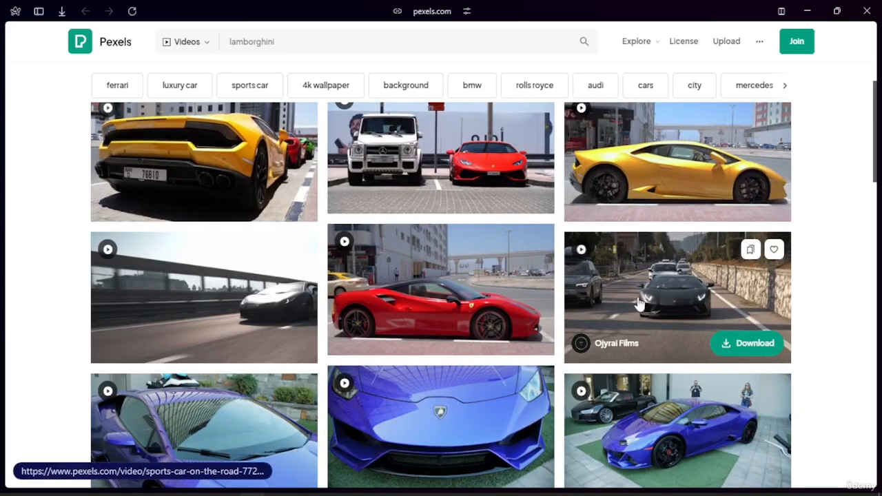
{"action": "left_click", "coordinate": [284, 343]}
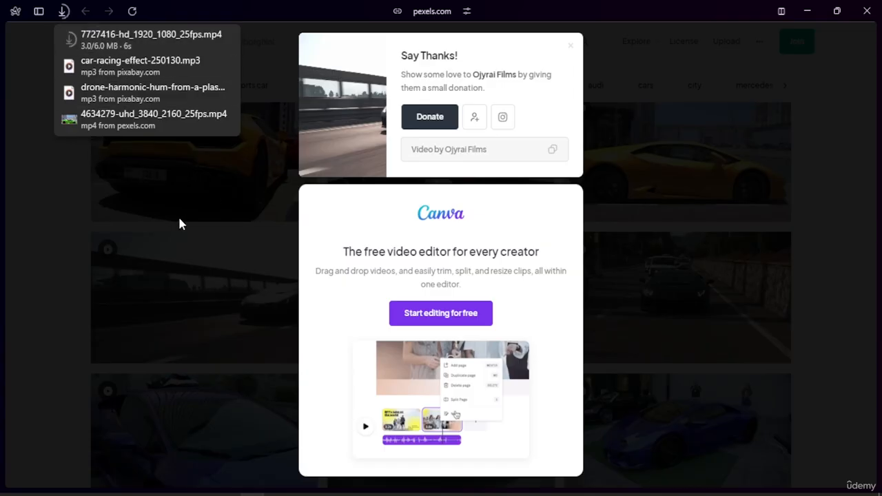
{"action": "left_click", "coordinate": [807, 234]}
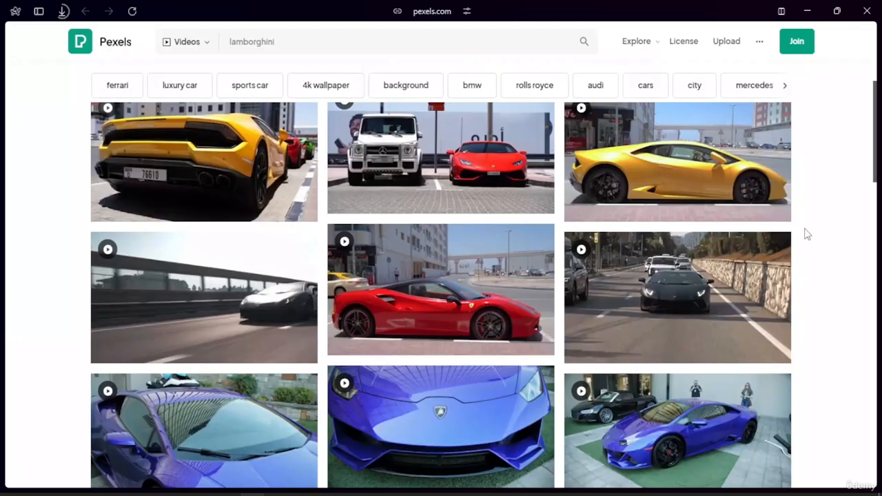
Step: Find and download the close-up video of a sports car's wheels from the Pexels Lamborghini results
{"action": "scroll", "coordinate": [264, 275], "scroll_direction": "down", "scroll_amount": 3}
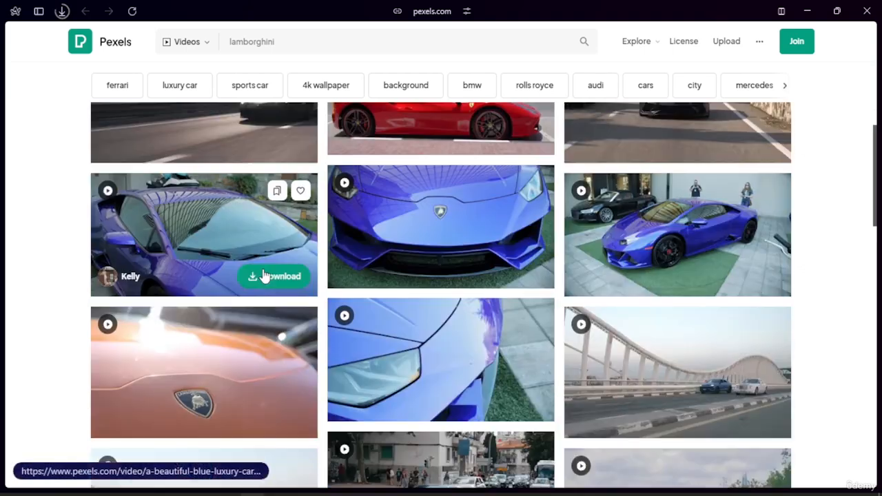
{"action": "scroll", "coordinate": [264, 275], "scroll_direction": "down", "scroll_amount": 2}
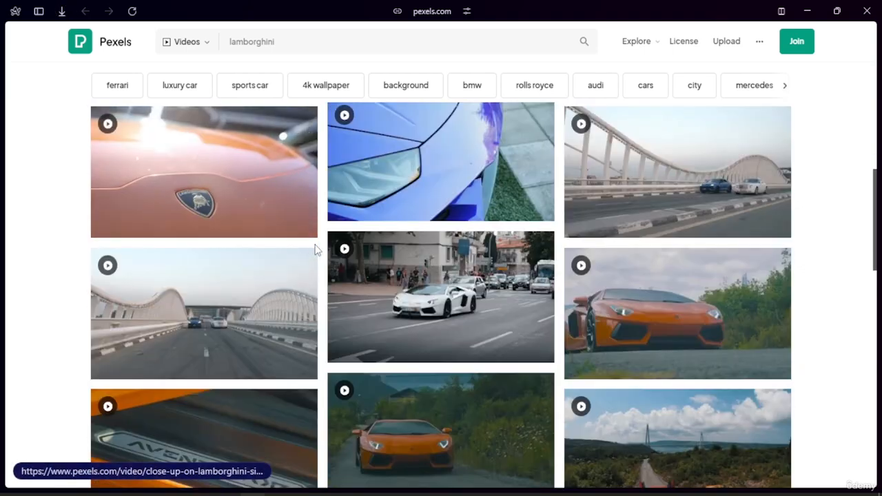
{"action": "scroll", "coordinate": [315, 251], "scroll_direction": "down", "scroll_amount": 3}
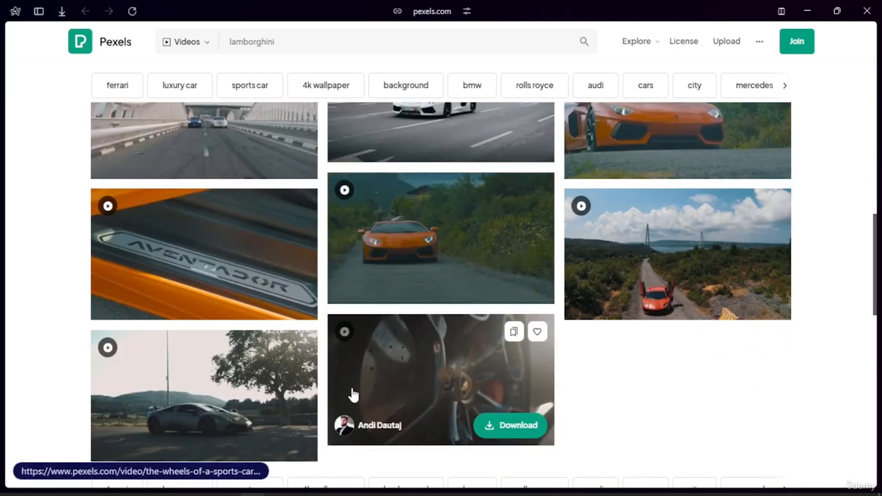
{"action": "scroll", "coordinate": [213, 364], "scroll_direction": "down", "scroll_amount": 1}
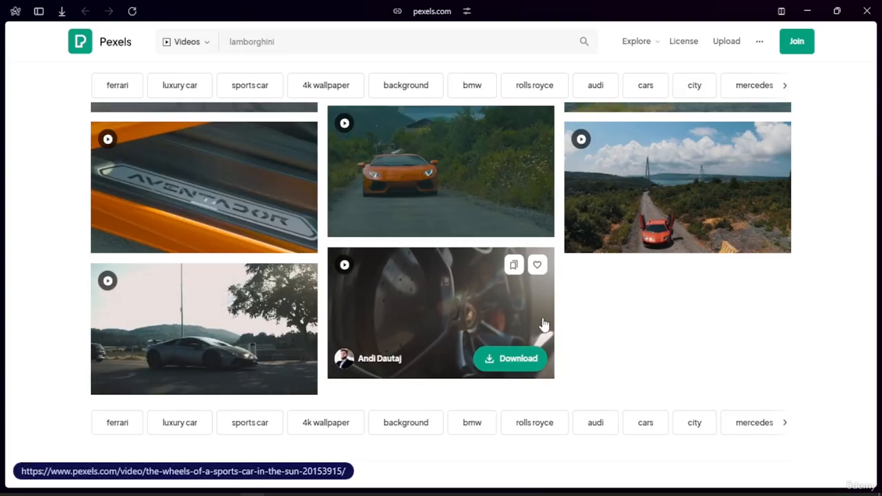
{"action": "left_click", "coordinate": [511, 357]}
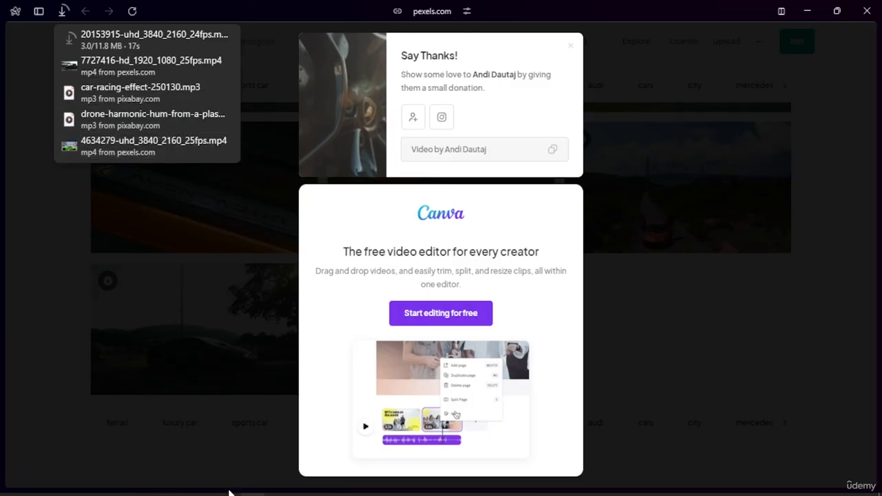
Step: Switch back to CapCut and import 20153915-uhd_3840_2160_24fps and 7727416-hd_1920_1080_25fps from the Downloads folder
{"action": "left_click", "coordinate": [581, 324]}
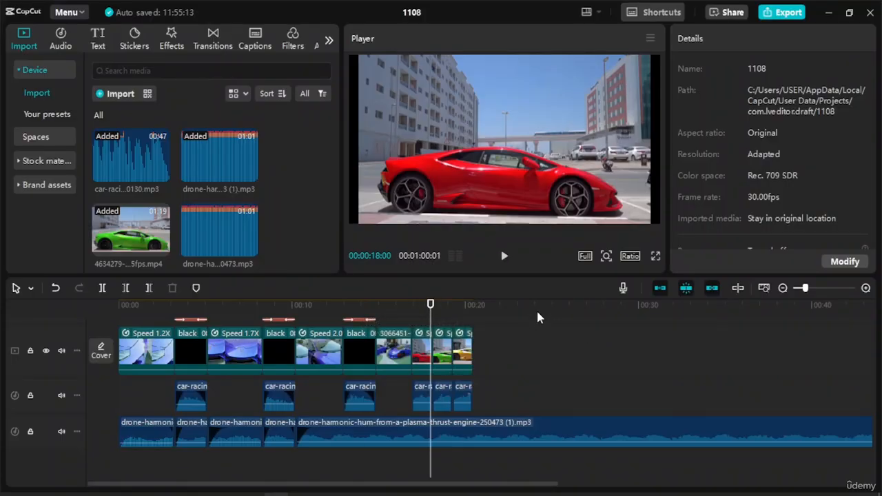
{"action": "left_click", "coordinate": [538, 314]}
{"action": "left_click", "coordinate": [123, 96]}
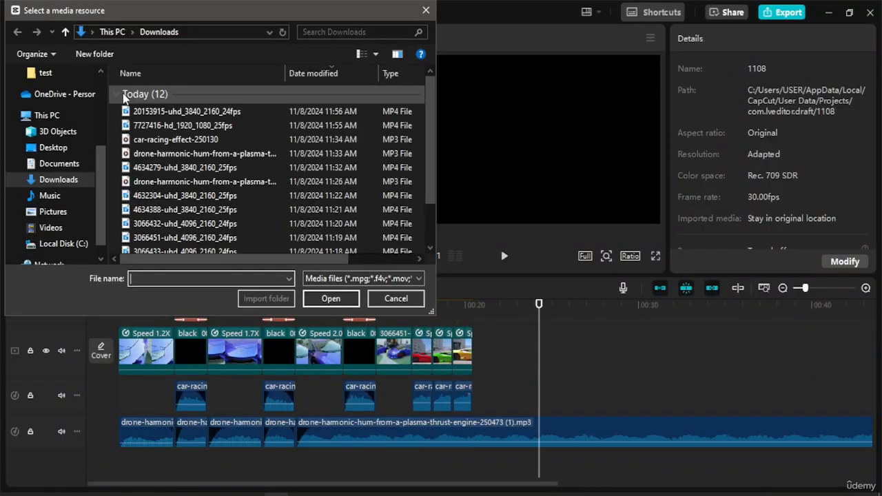
{"action": "left_click", "coordinate": [376, 55]}
{"action": "left_click", "coordinate": [414, 38]}
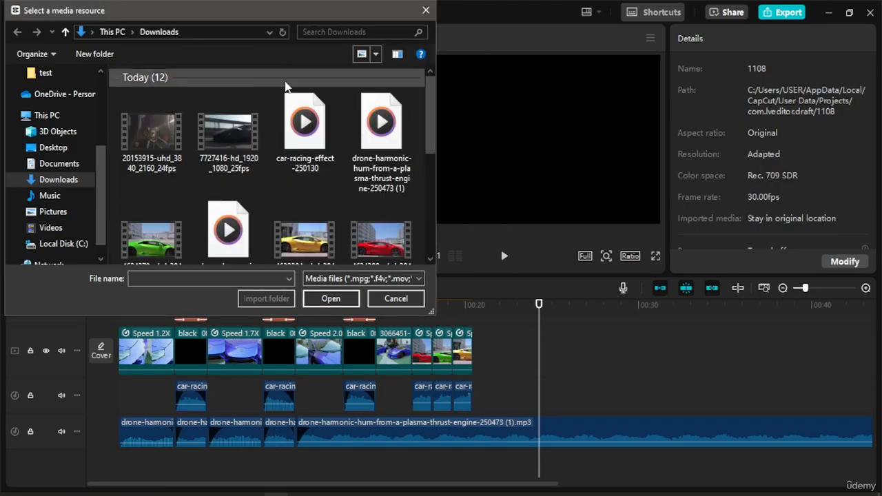
{"action": "left_click", "coordinate": [160, 137]}
{"action": "left_click", "coordinate": [228, 131], "text": "ctrl"}
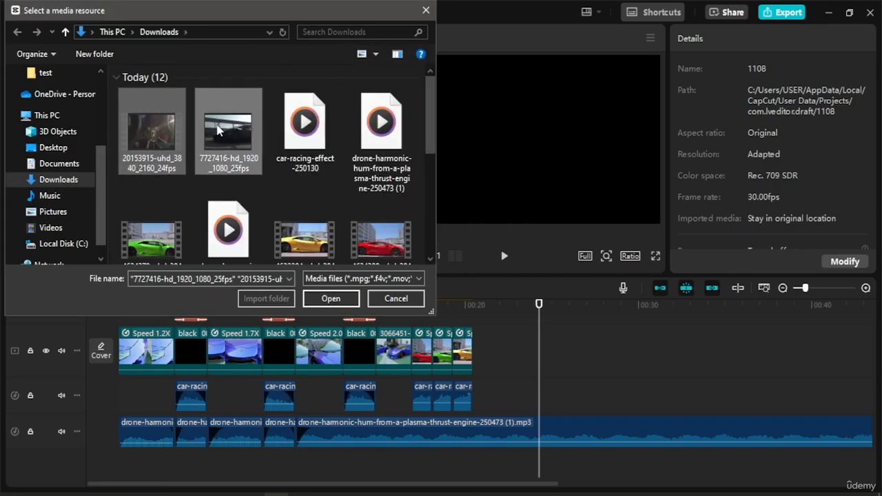
{"action": "left_click", "coordinate": [331, 299]}
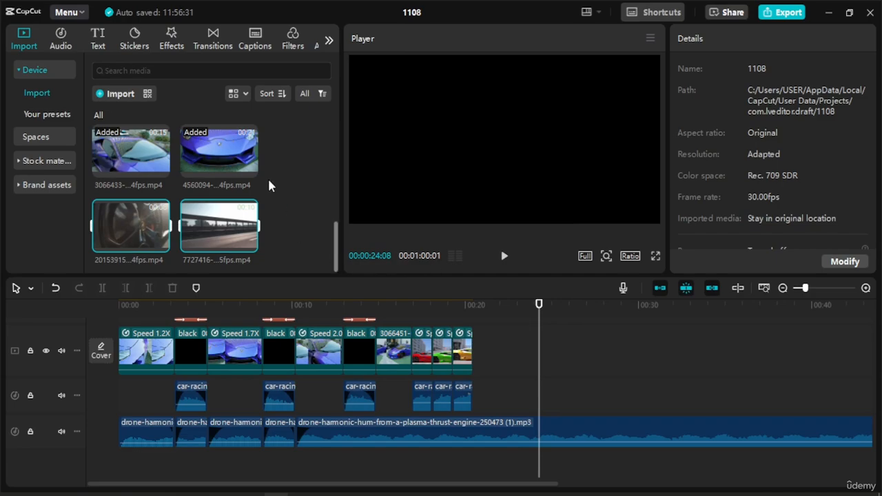
Step: Add the wheel close-up clip after the yellow car clip on the main track and play it back
{"action": "left_click_drag", "start_coordinate": [134, 228], "coordinate": [488, 360]}
{"action": "left_click_drag", "start_coordinate": [542, 304], "coordinate": [455, 314]}
{"action": "key", "text": "space"}
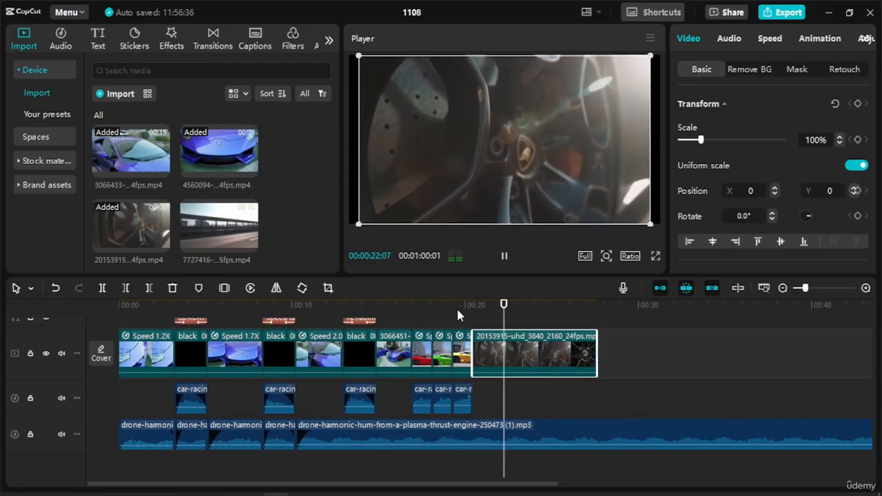
{"action": "key", "text": "space"}
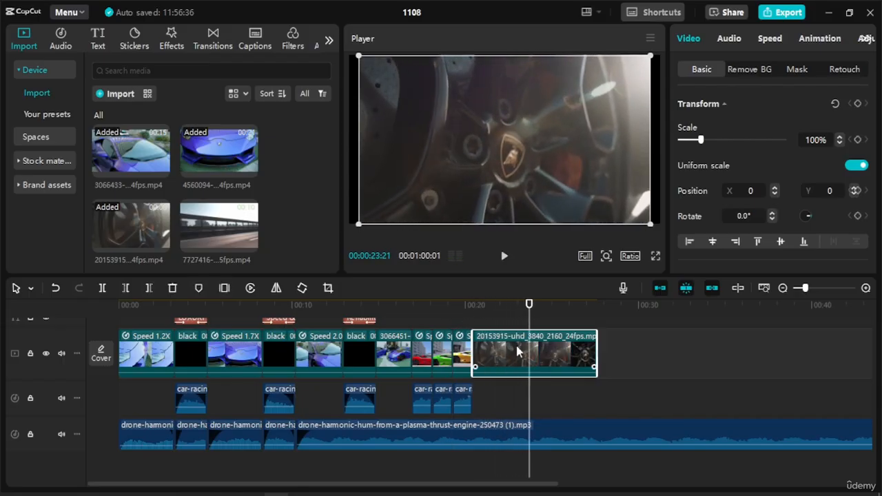
Step: Review the opening sequence and move the wheel clip to a track above the 1.7X blue car clip, starting at 00:00:05:04
{"action": "left_click", "coordinate": [325, 357]}
{"action": "left_click_drag", "start_coordinate": [529, 315], "coordinate": [133, 324]}
{"action": "left_click_drag", "start_coordinate": [200, 329], "coordinate": [266, 352]}
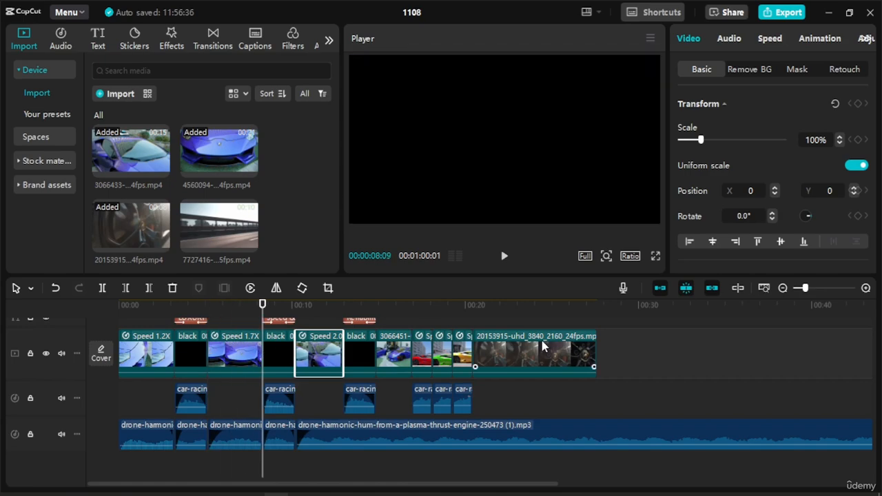
{"action": "left_click_drag", "start_coordinate": [543, 347], "coordinate": [279, 339]}
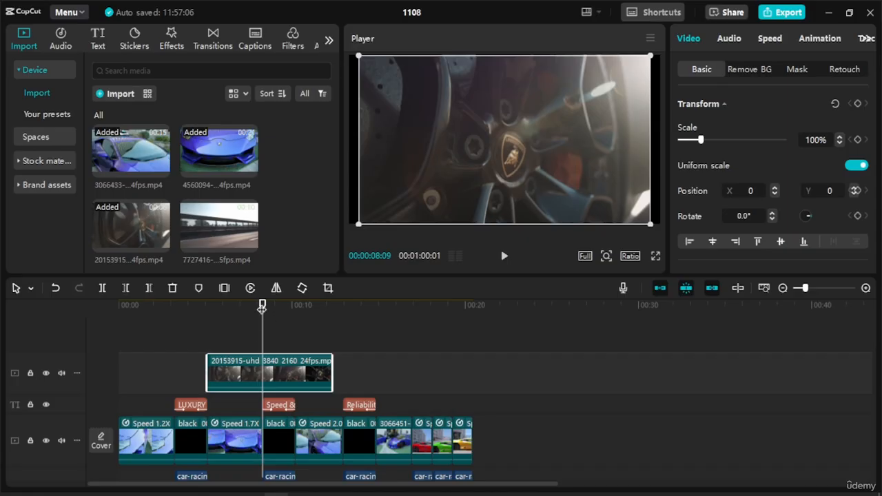
{"action": "left_click_drag", "start_coordinate": [262, 308], "coordinate": [207, 318]}
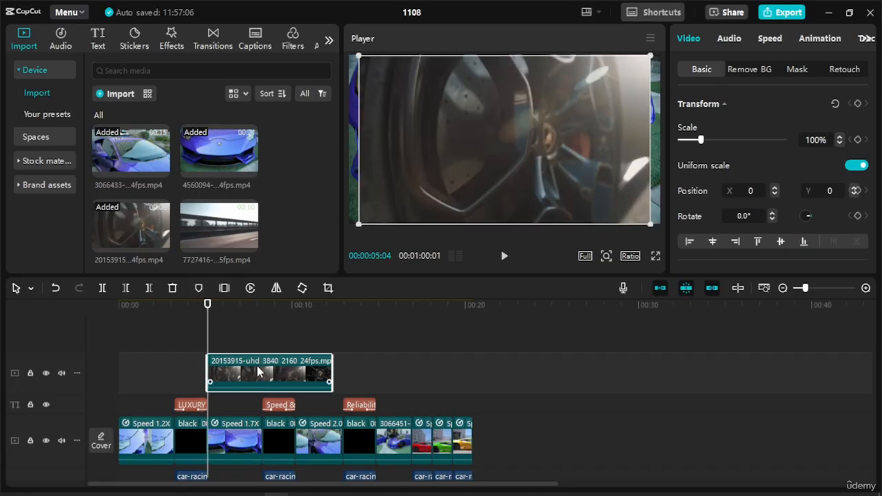
{"action": "mouse_move", "coordinate": [259, 371]}
{"action": "left_mouse_down"}
{"action": "mouse_move", "coordinate": [269, 373]}
{"action": "mouse_move", "coordinate": [254, 374]}
{"action": "left_mouse_up"}
Step: Split the wheel clip at 00:00:08:09 and delete the part after the cut
{"action": "left_click_drag", "start_coordinate": [215, 309], "coordinate": [261, 317]}
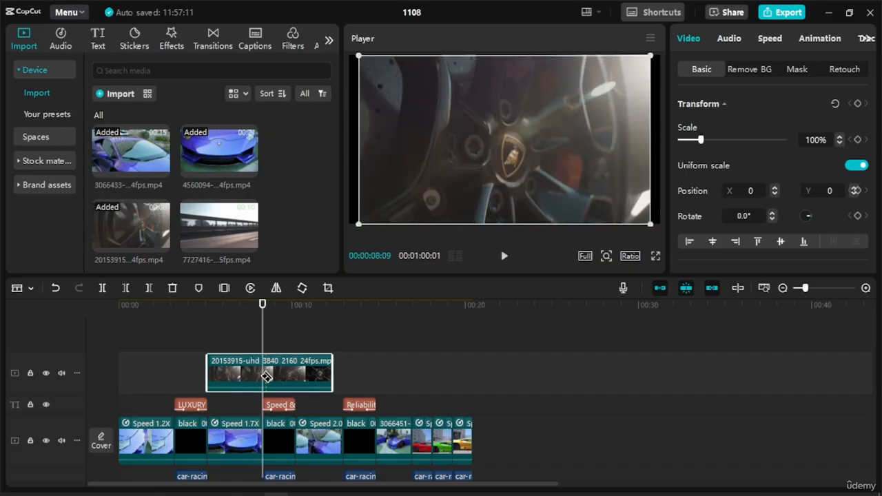
{"action": "key", "text": "ctrl+b"}
{"action": "key", "text": "ctrl+z"}
{"action": "scroll", "coordinate": [293, 373], "scroll_direction": "up", "scroll_amount": 3, "text": "ctrl"}
{"action": "key", "text": "ctrl+b"}
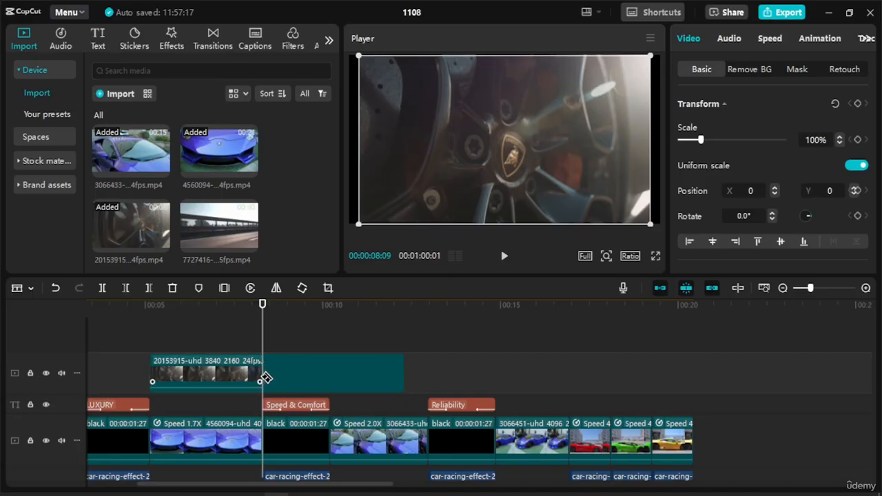
{"action": "key", "text": "Delete"}
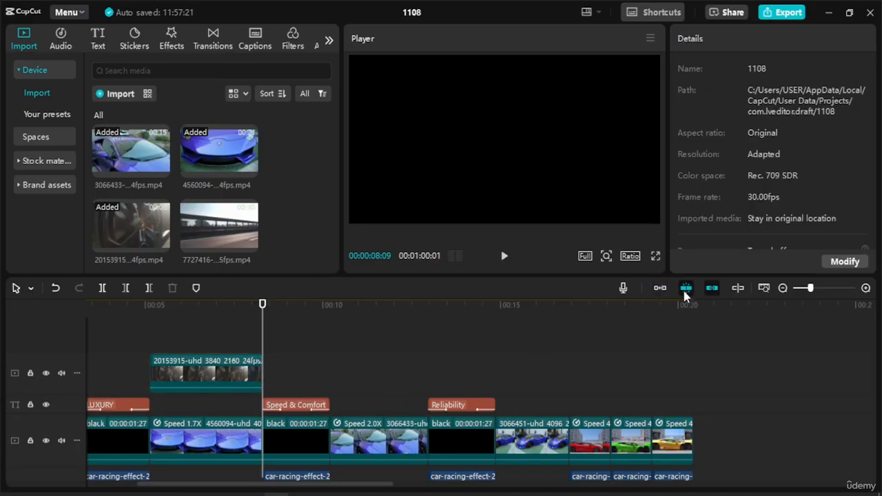
Step: With track magnet, snapping and linkage off, replace the 1.7X blue car clip on the main track with the wheel clip, trimmed to end at 00:00:08:09
{"action": "left_click", "coordinate": [198, 448]}
{"action": "left_click_drag", "start_coordinate": [213, 441], "coordinate": [391, 376]}
{"action": "left_click_drag", "start_coordinate": [213, 379], "coordinate": [211, 445]}
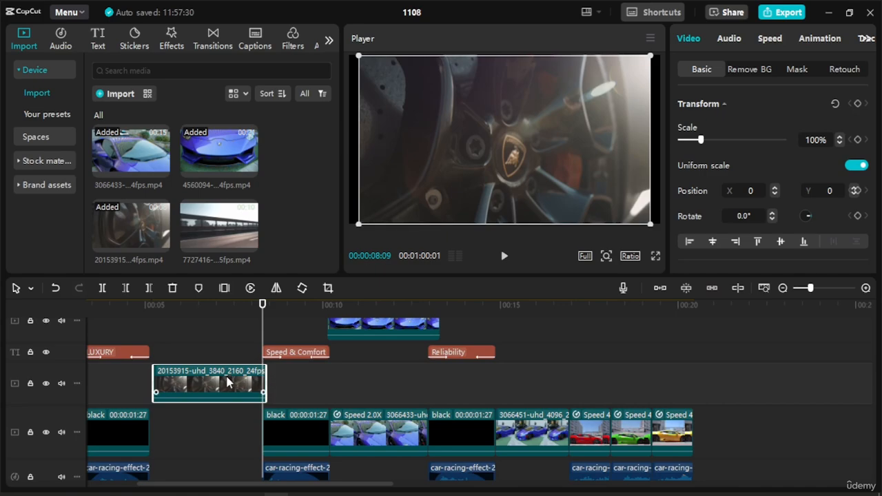
{"action": "left_click_drag", "start_coordinate": [268, 375], "coordinate": [261, 374]}
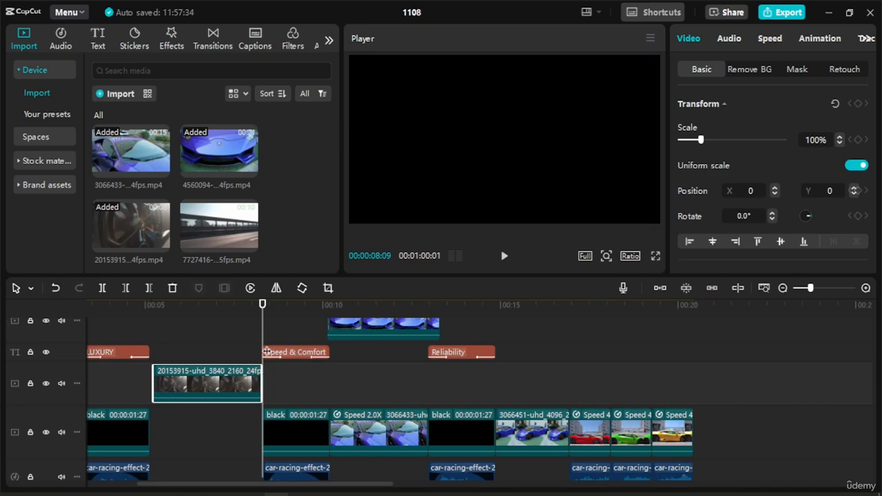
{"action": "left_click_drag", "start_coordinate": [195, 400], "coordinate": [207, 431]}
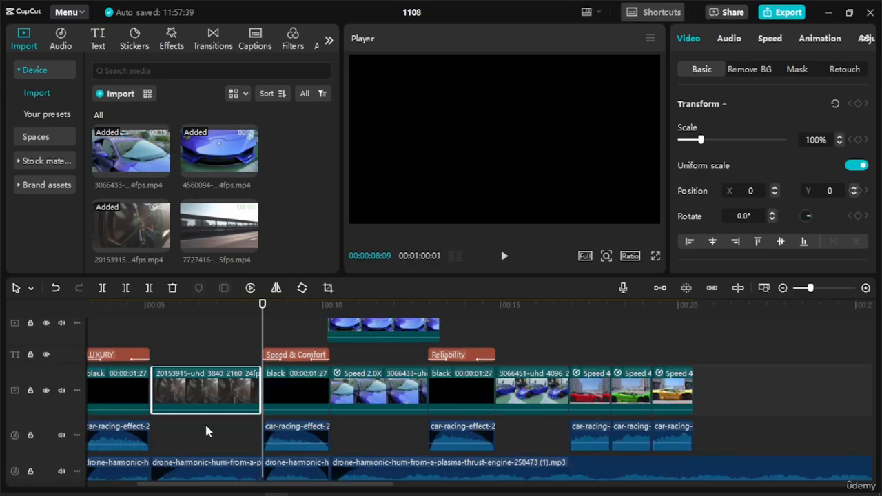
Step: Delete the displaced 1.7X blue car clip from the upper video track
{"action": "scroll", "coordinate": [351, 359], "scroll_direction": "up", "scroll_amount": 2}
{"action": "scroll", "coordinate": [353, 357], "scroll_direction": "down", "scroll_amount": 4}
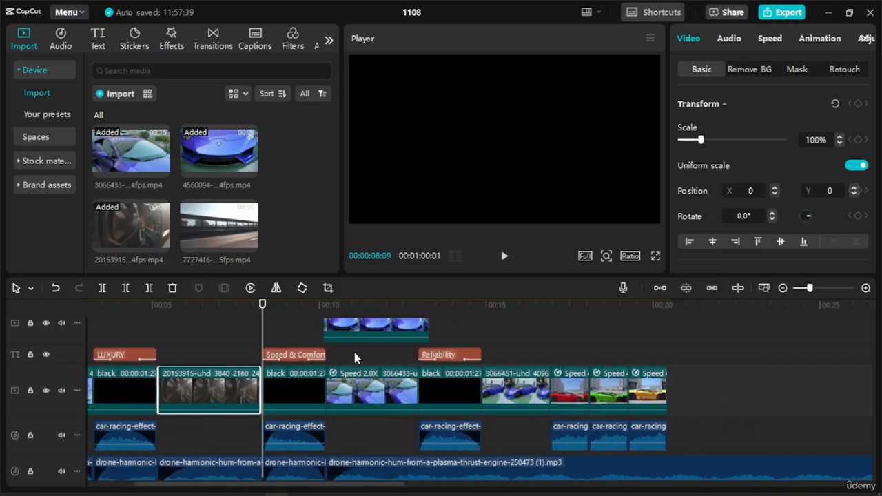
{"action": "scroll", "coordinate": [358, 355], "scroll_direction": "up", "scroll_amount": 1}
{"action": "left_click", "coordinate": [368, 358]}
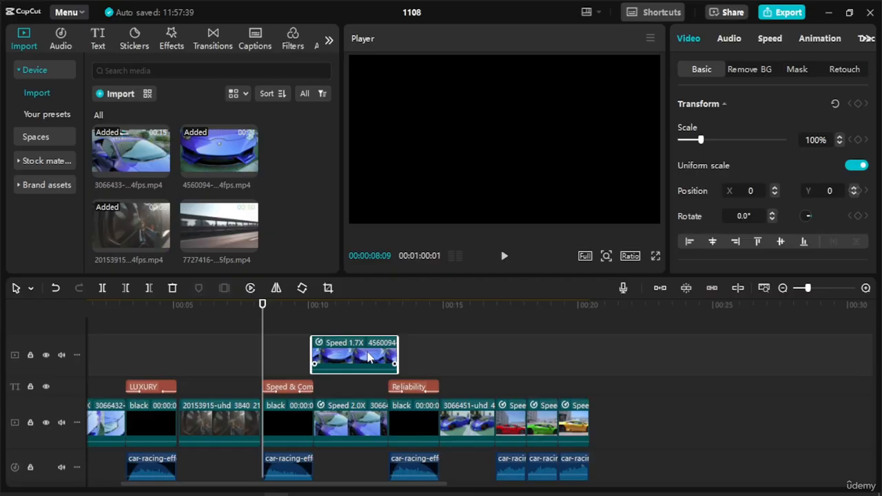
{"action": "key", "text": "Delete"}
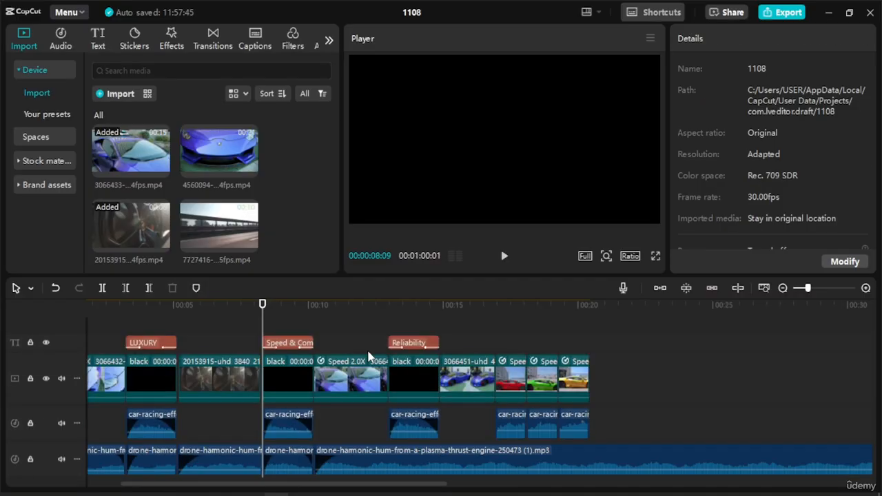
Step: Play back the video from the start and turn on auto snapping, linkage and the preview axis
{"action": "left_click_drag", "start_coordinate": [265, 305], "coordinate": [119, 306]}
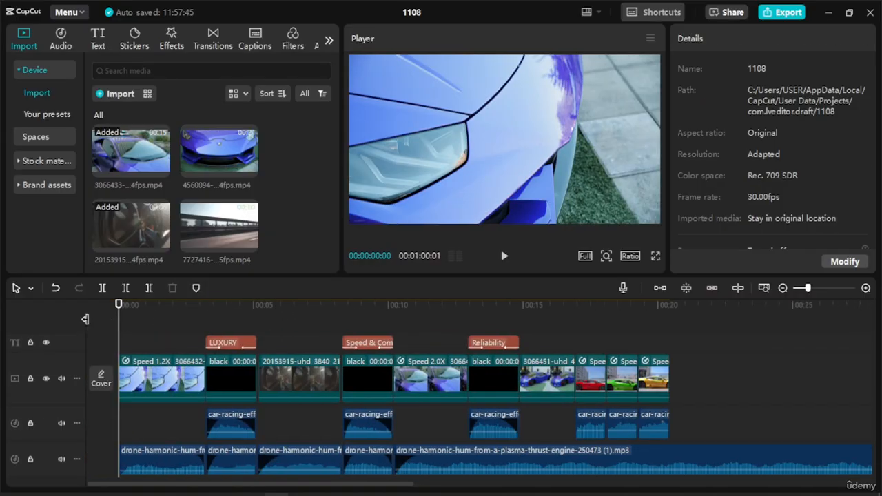
{"action": "left_click", "coordinate": [685, 289]}
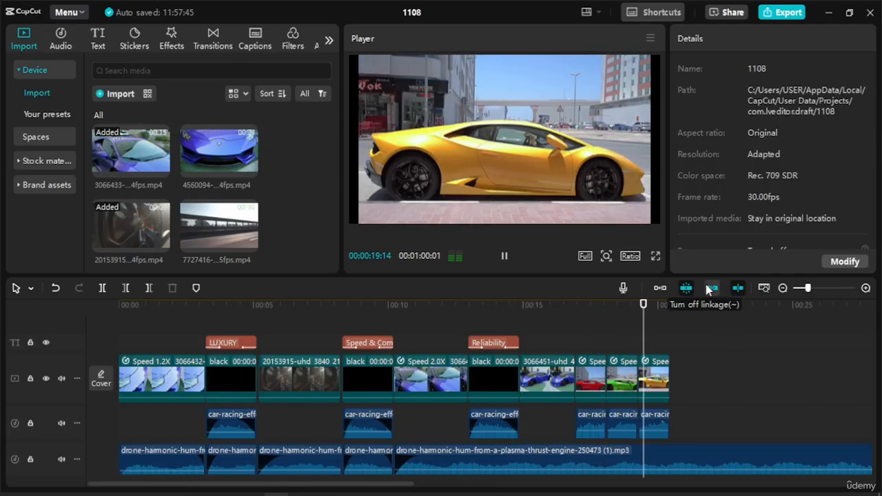
{"action": "key", "text": "space"}
{"action": "scroll", "coordinate": [705, 369], "scroll_direction": "down", "scroll_amount": 3}
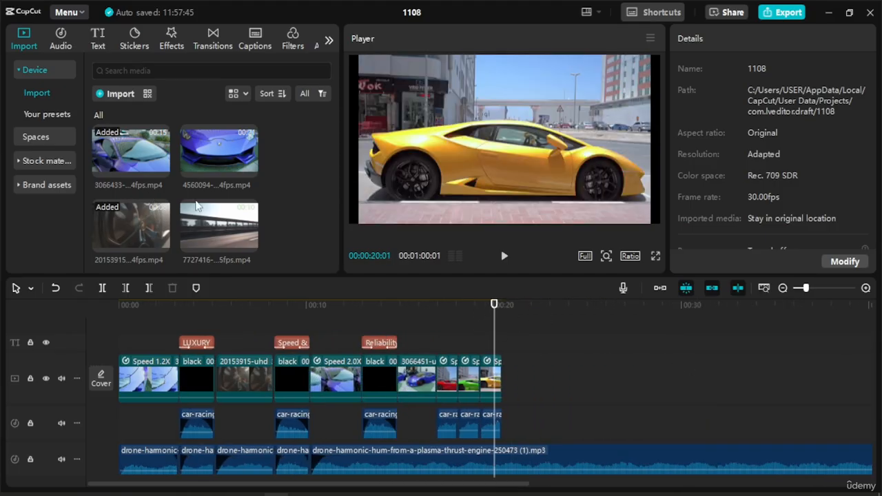
Step: Append the 7727416-hd highway clip to the main track right after the yellow car clip and preview it
{"action": "left_click_drag", "start_coordinate": [196, 206], "coordinate": [506, 393]}
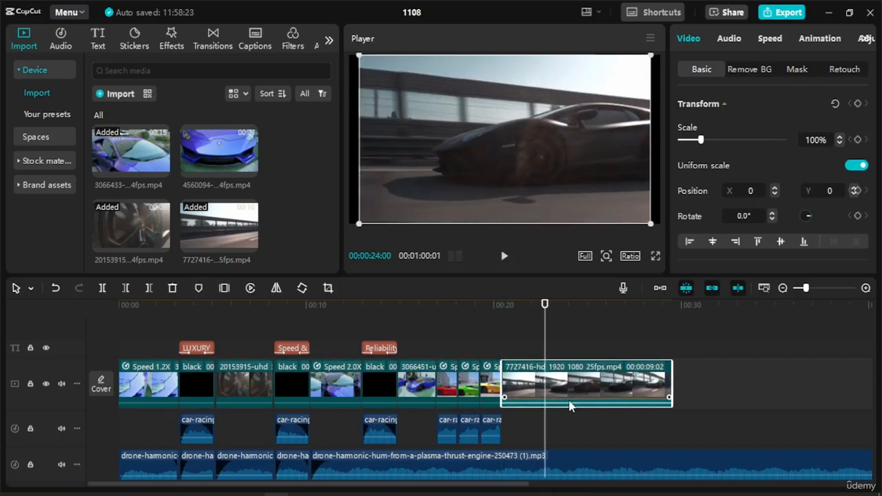
{"action": "key", "text": "space"}
{"action": "left_click_drag", "start_coordinate": [583, 403], "coordinate": [588, 424]}
{"action": "left_click", "coordinate": [578, 304]}
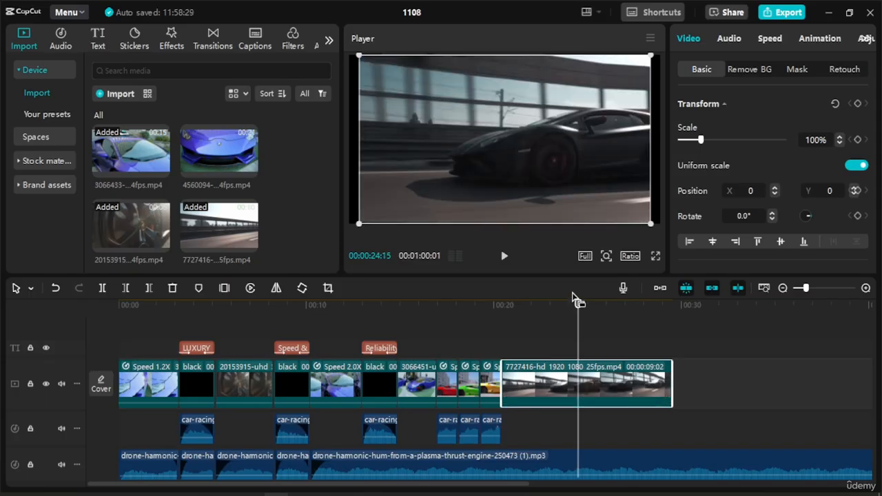
Step: Try the car-racing-effect sound beneath the highway clip and play it back from 00:00:20:00
{"action": "scroll", "coordinate": [159, 171], "scroll_direction": "down", "scroll_amount": 3}
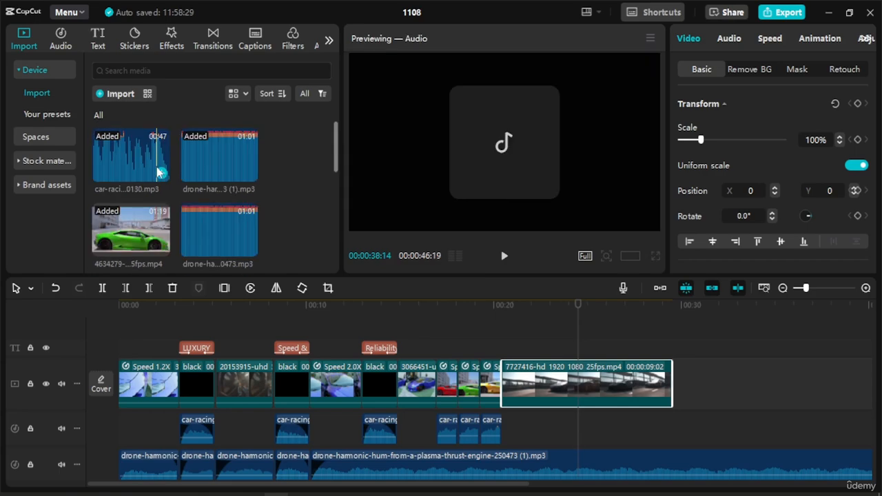
{"action": "left_click_drag", "start_coordinate": [160, 170], "coordinate": [561, 432]}
{"action": "left_click_drag", "start_coordinate": [578, 305], "coordinate": [495, 306]}
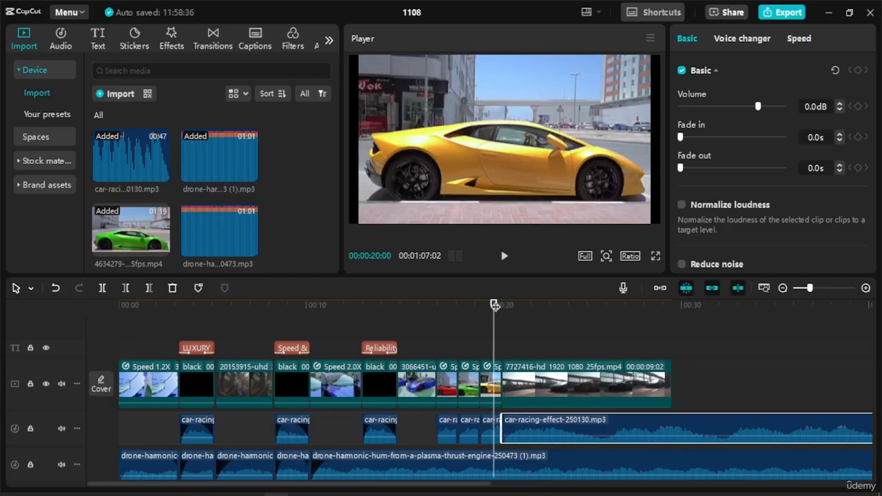
{"action": "key", "text": "space"}
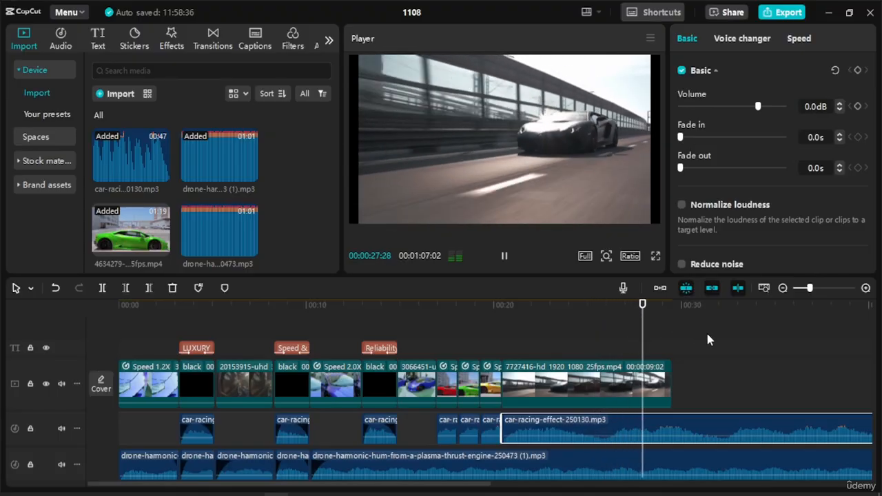
{"action": "key", "text": "space"}
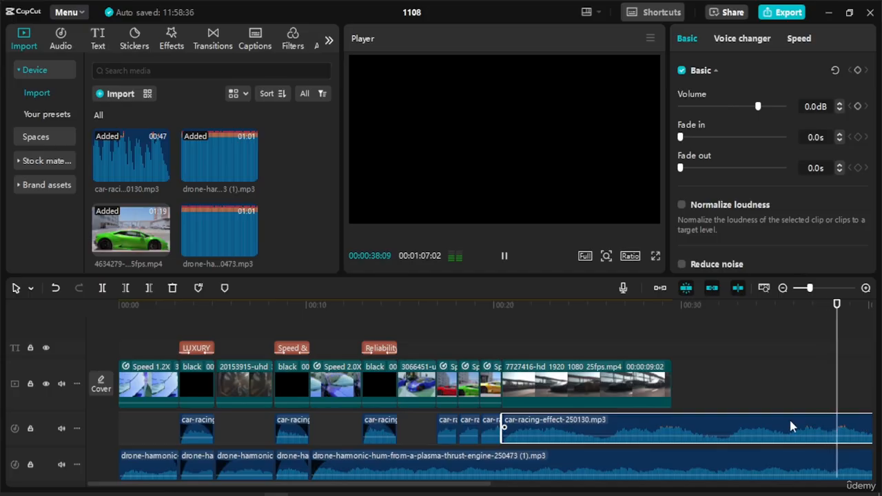
{"action": "left_click", "coordinate": [765, 396]}
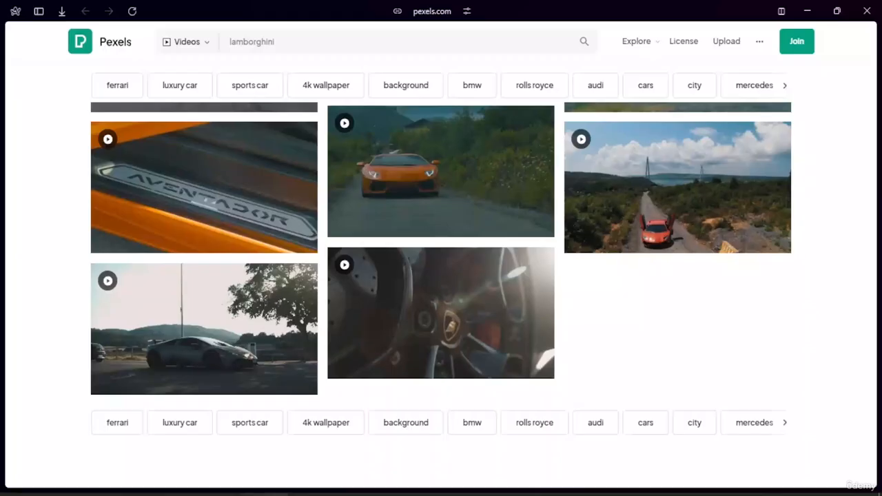
Step: Switch to Pixabay in the browser, browse the car music sound effects and play the Car Acceleration Inside Car sound
{"action": "mouse_move", "coordinate": [2, 180]}
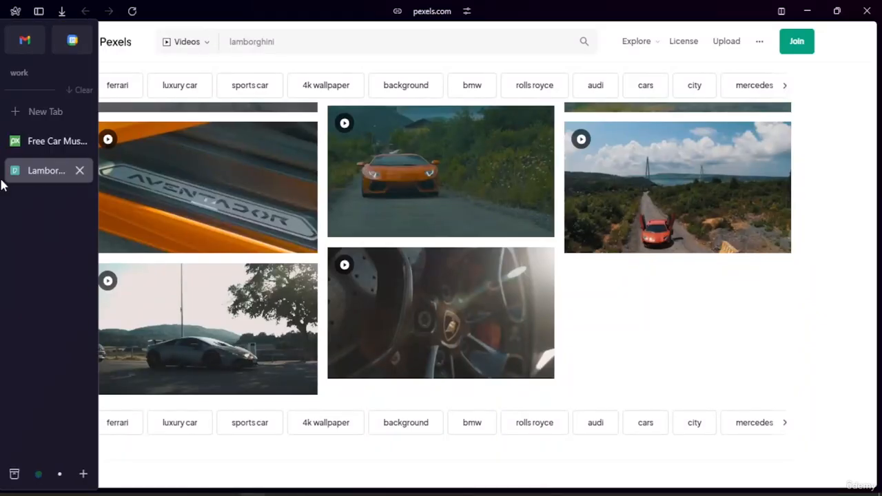
{"action": "left_click", "coordinate": [39, 143]}
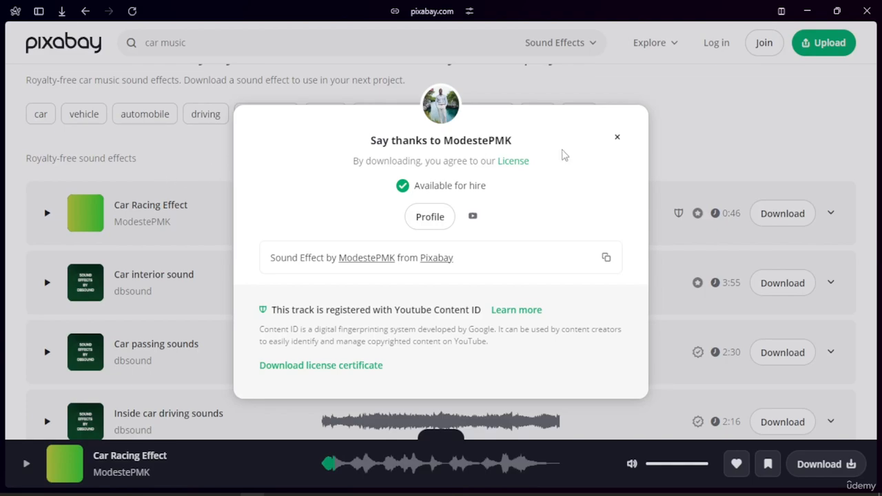
{"action": "left_click", "coordinate": [618, 138]}
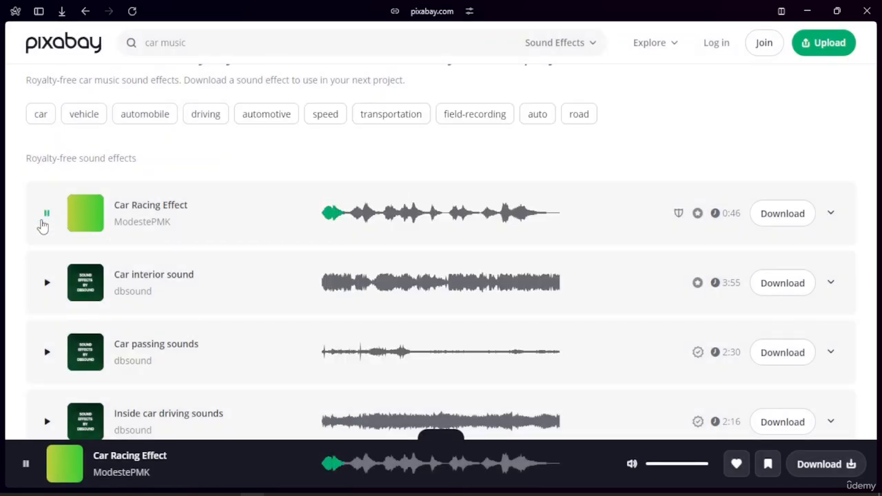
{"action": "scroll", "coordinate": [63, 252], "scroll_direction": "down", "scroll_amount": 1}
{"action": "scroll", "coordinate": [108, 309], "scroll_direction": "down", "scroll_amount": 6}
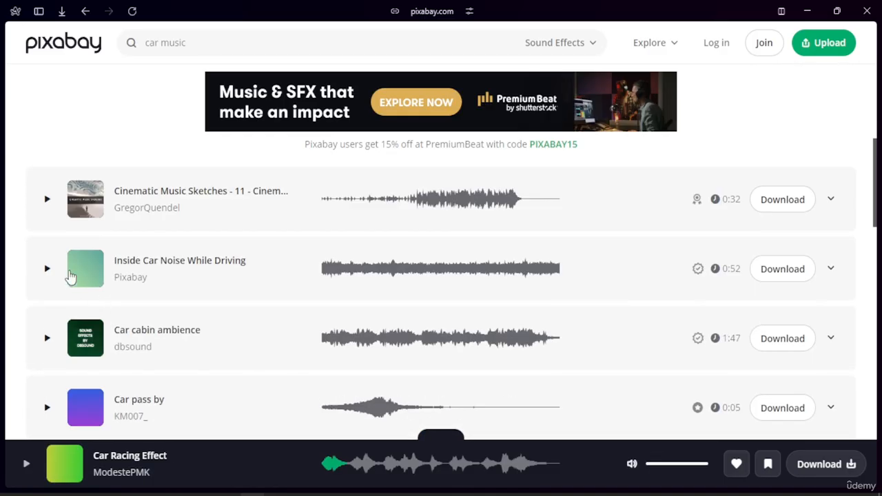
{"action": "scroll", "coordinate": [69, 276], "scroll_direction": "down", "scroll_amount": 2}
{"action": "scroll", "coordinate": [55, 286], "scroll_direction": "down", "scroll_amount": 3}
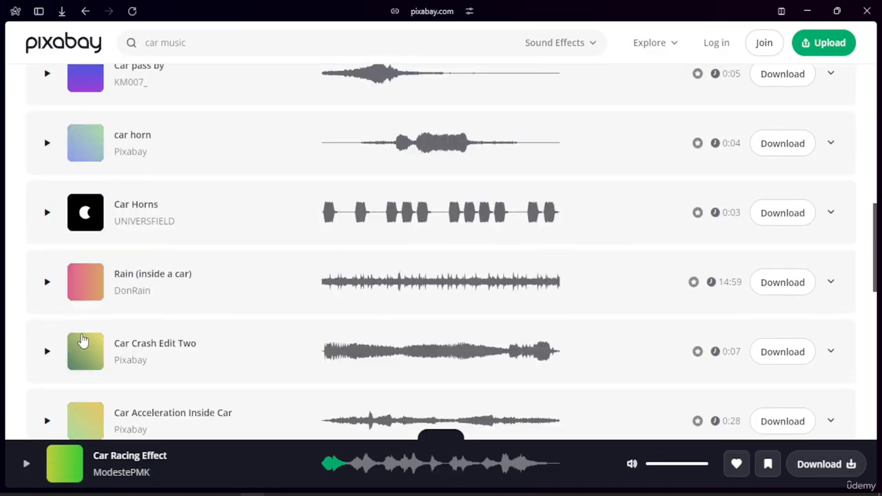
{"action": "scroll", "coordinate": [82, 341], "scroll_direction": "down", "scroll_amount": 1}
{"action": "scroll", "coordinate": [68, 310], "scroll_direction": "down", "scroll_amount": 1}
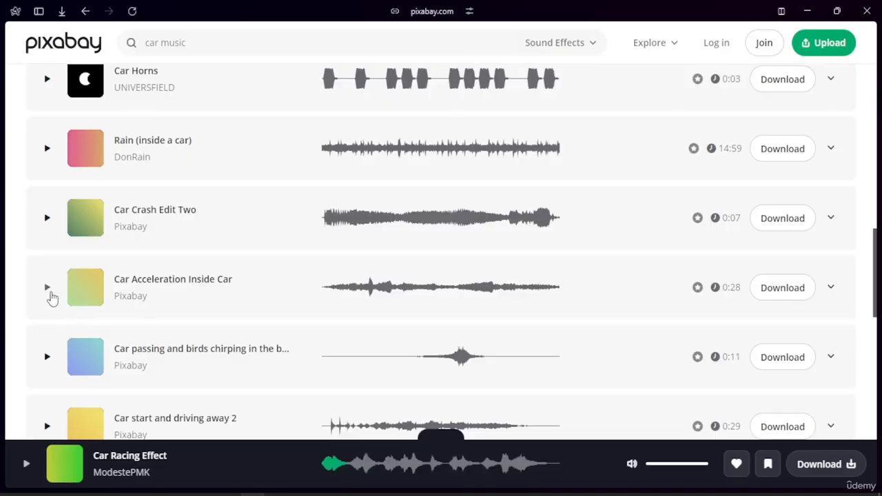
{"action": "left_click", "coordinate": [48, 288]}
Step: Download the Car Acceleration Inside Car sound effect and dismiss the thank-you dialog
{"action": "scroll", "coordinate": [55, 296], "scroll_direction": "down", "scroll_amount": 4}
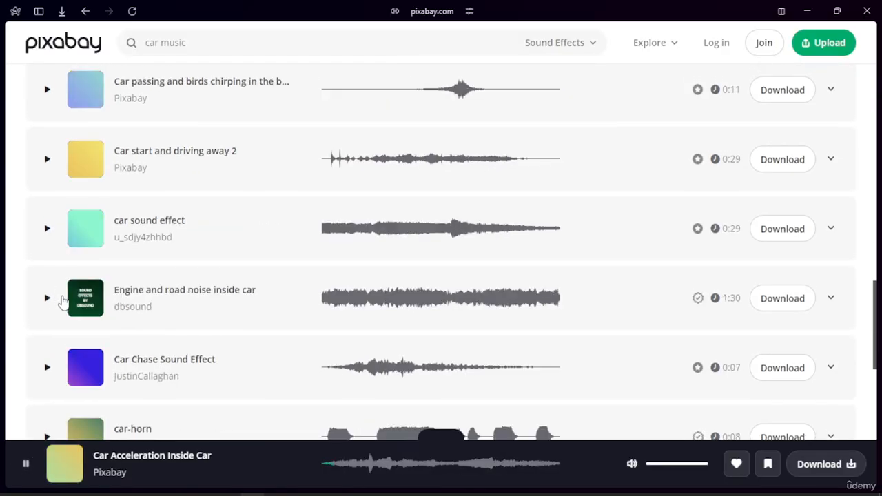
{"action": "scroll", "coordinate": [69, 344], "scroll_direction": "down", "scroll_amount": 1}
{"action": "scroll", "coordinate": [65, 355], "scroll_direction": "up", "scroll_amount": 3}
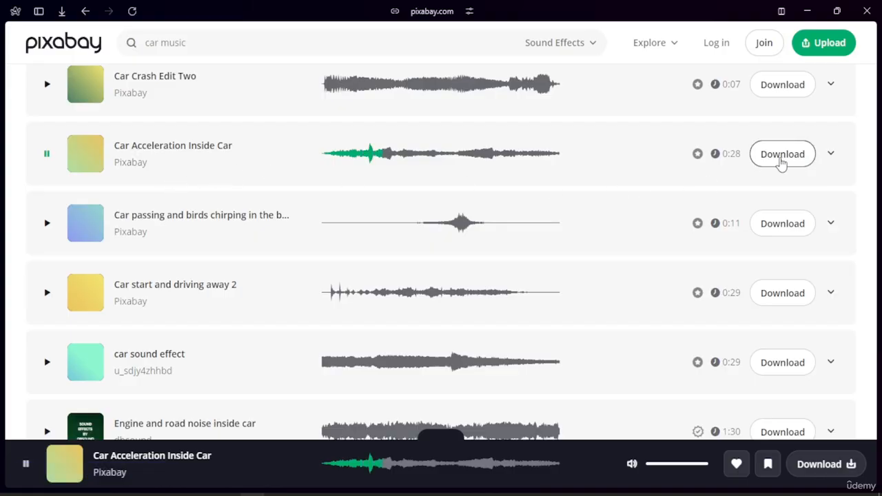
{"action": "left_click", "coordinate": [783, 154]}
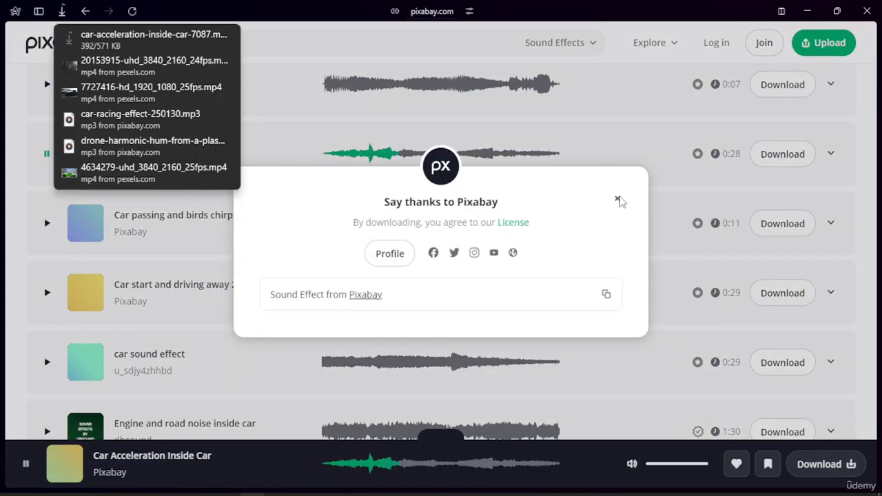
{"action": "left_click", "coordinate": [619, 200]}
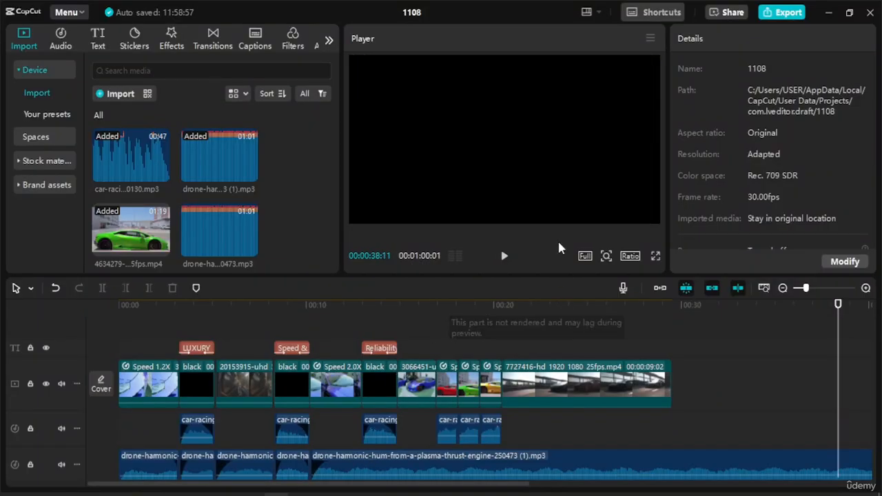
Step: Back in CapCut, import car-acceleration-inside-car-7087.mp3 and place it beneath the start of the highway clip
{"action": "left_click", "coordinate": [118, 98]}
{"action": "double_click", "coordinate": [160, 117]}
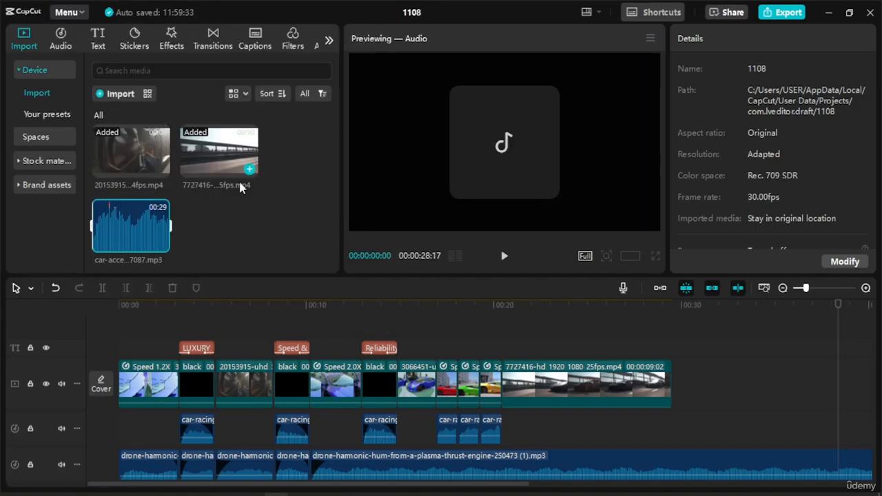
{"action": "left_click_drag", "start_coordinate": [138, 243], "coordinate": [504, 434]}
Step: Raise the car acceleration sound's volume to 20.0 dB and play it back with the highway clip
{"action": "left_click", "coordinate": [546, 352]}
{"action": "key", "text": "space"}
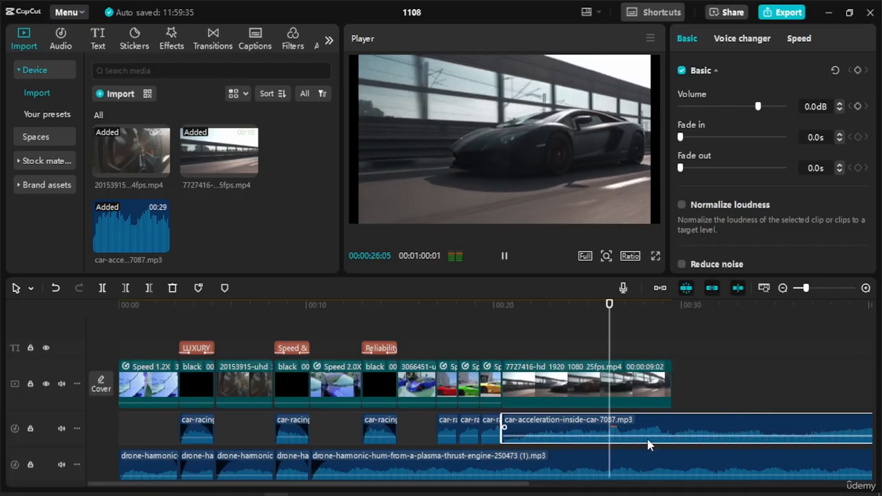
{"action": "left_click_drag", "start_coordinate": [650, 437], "coordinate": [655, 425]}
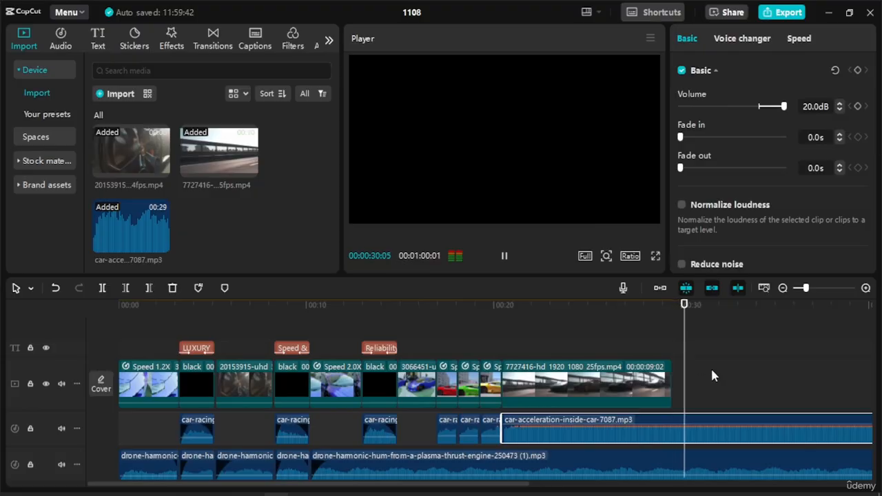
{"action": "left_click", "coordinate": [490, 313]}
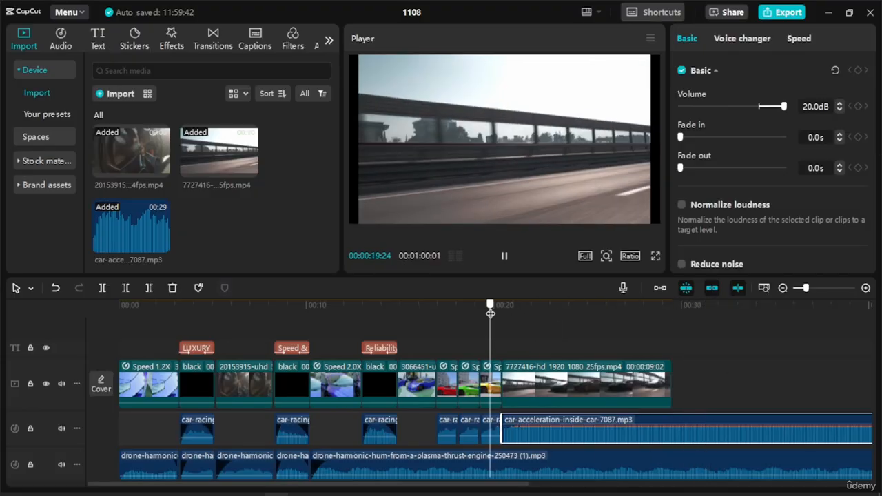
{"action": "key", "text": "space"}
{"action": "left_click_drag", "start_coordinate": [495, 303], "coordinate": [503, 306]}
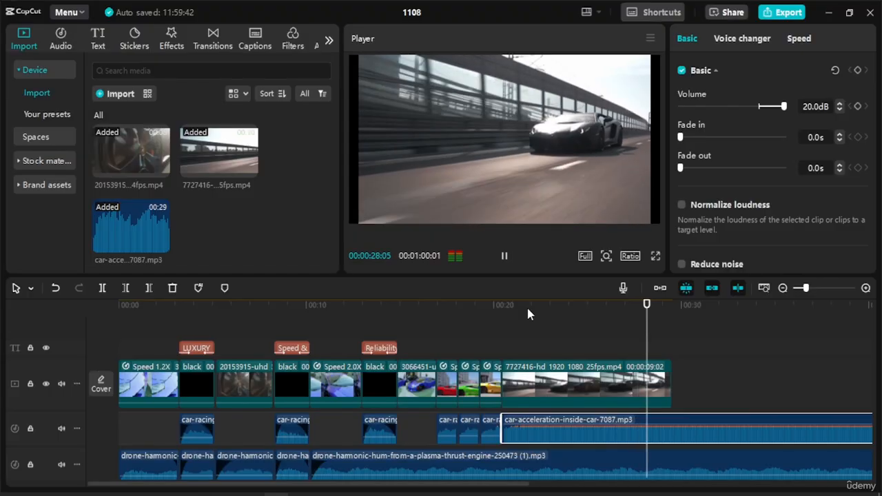
{"action": "key", "text": "space"}
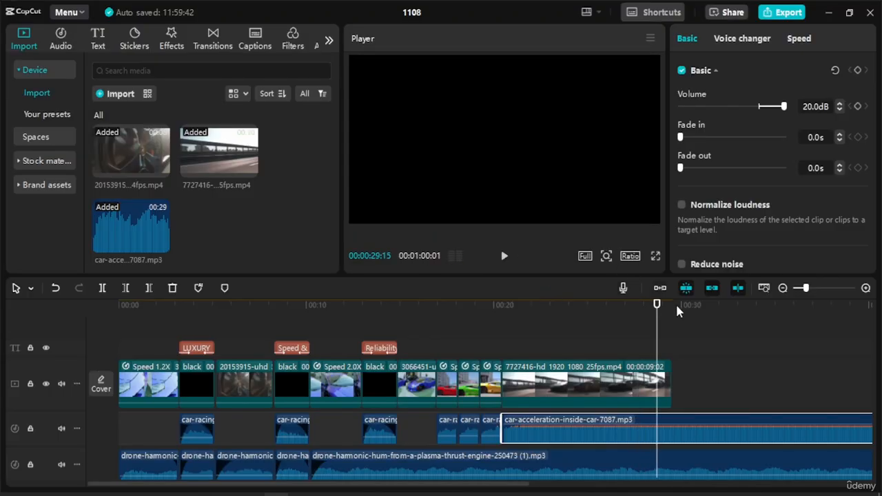
Step: Split the car acceleration sound at the end of the highway clip, delete the excess, and return the playhead to the start
{"action": "left_click_drag", "start_coordinate": [657, 305], "coordinate": [670, 307]}
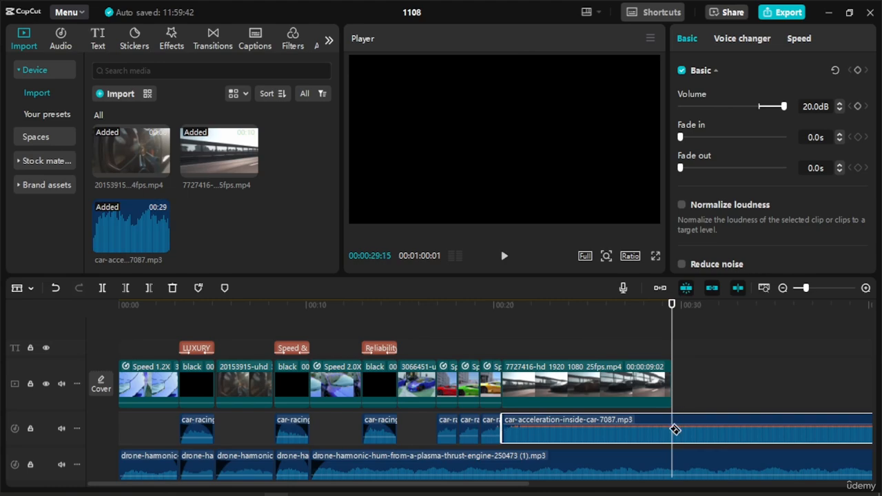
{"action": "key", "text": "ctrl+b"}
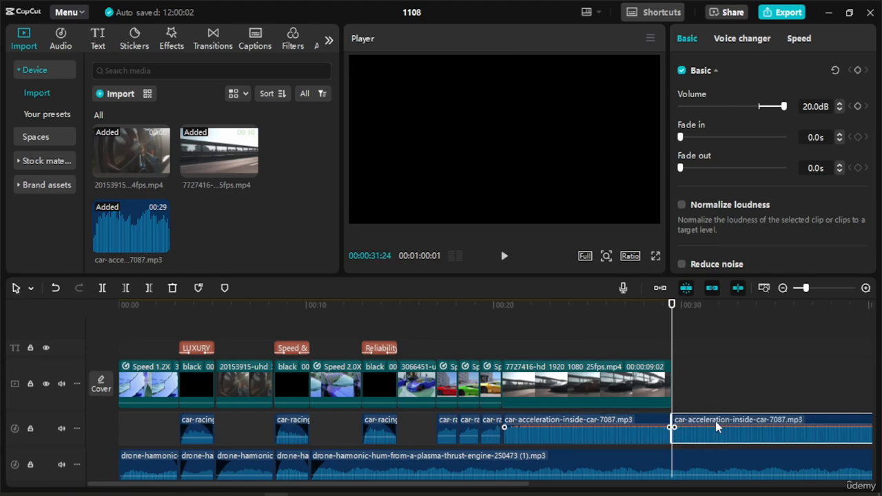
{"action": "key", "text": "Delete"}
{"action": "left_click_drag", "start_coordinate": [673, 304], "coordinate": [25, 313]}
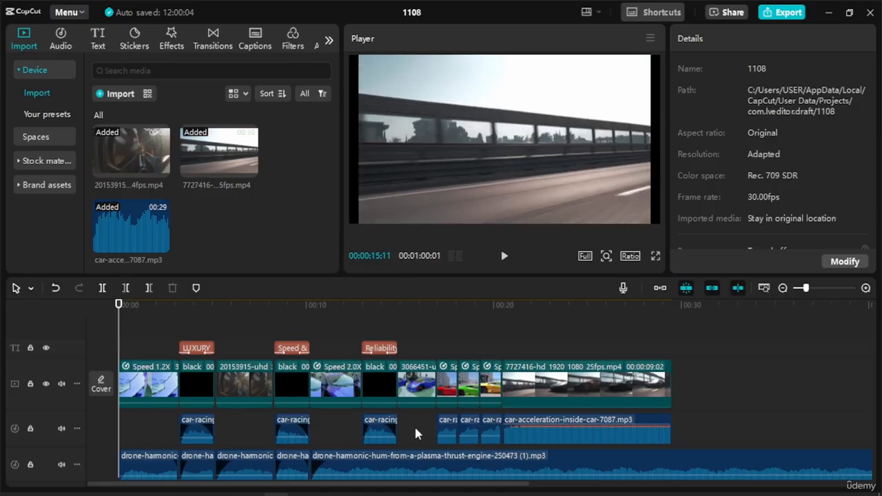
Step: Add fades to the three short car-racing sounds: 0.3 s in and 0.2 s out under the yellow car, 0.2 s both ways under the red
{"action": "scroll", "coordinate": [492, 420], "scroll_direction": "up", "scroll_amount": 3}
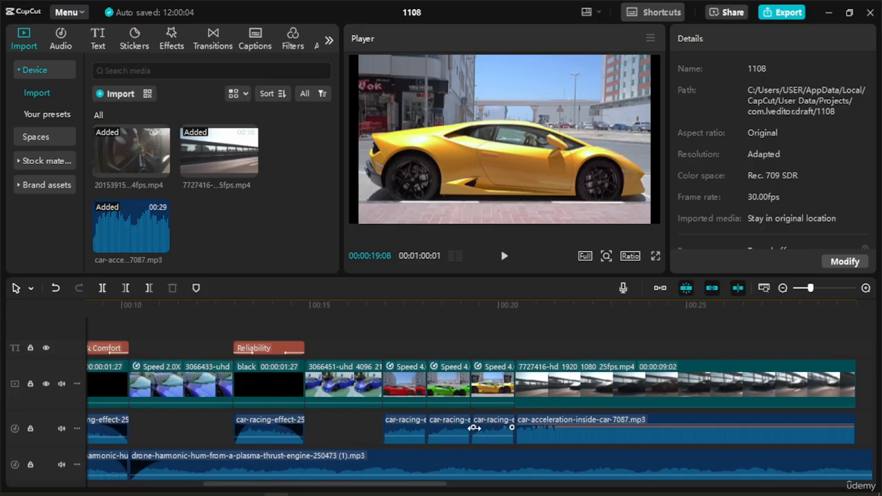
{"action": "left_click_drag", "start_coordinate": [474, 428], "coordinate": [486, 433]}
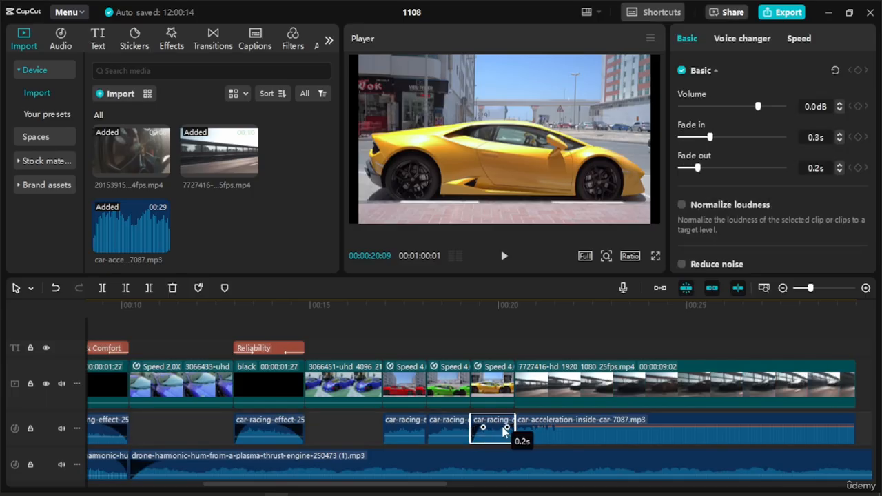
{"action": "left_click_drag", "start_coordinate": [432, 427], "coordinate": [436, 431]}
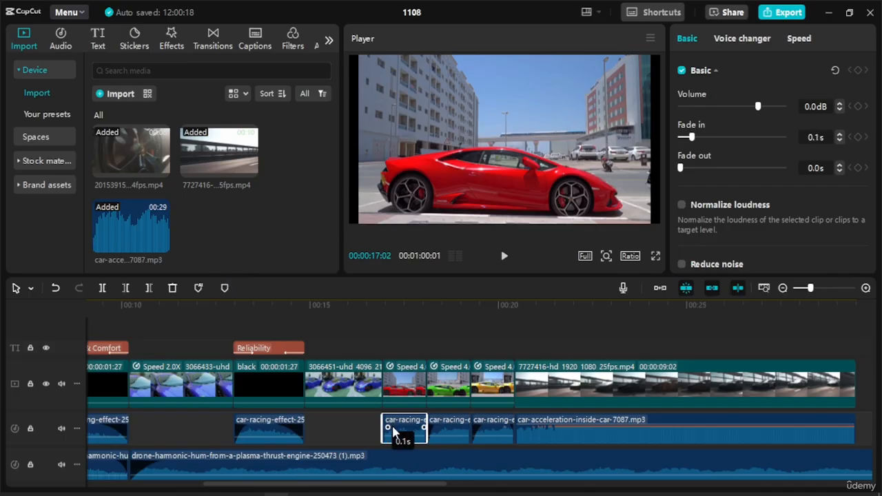
{"action": "left_click_drag", "start_coordinate": [424, 432], "coordinate": [420, 432]}
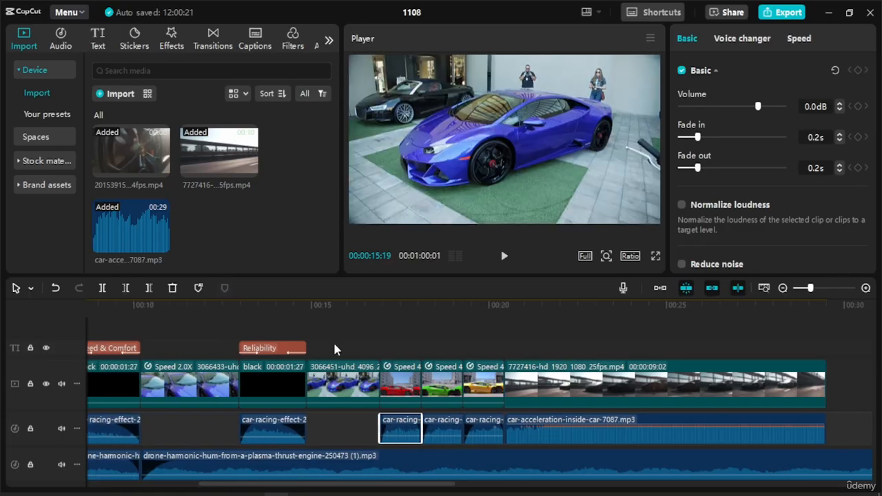
Step: Add a 0.5 s Pull in transition between the first car clip and the LUXURY black card, and play back from the start
{"action": "scroll", "coordinate": [336, 347], "scroll_direction": "down", "scroll_amount": 5}
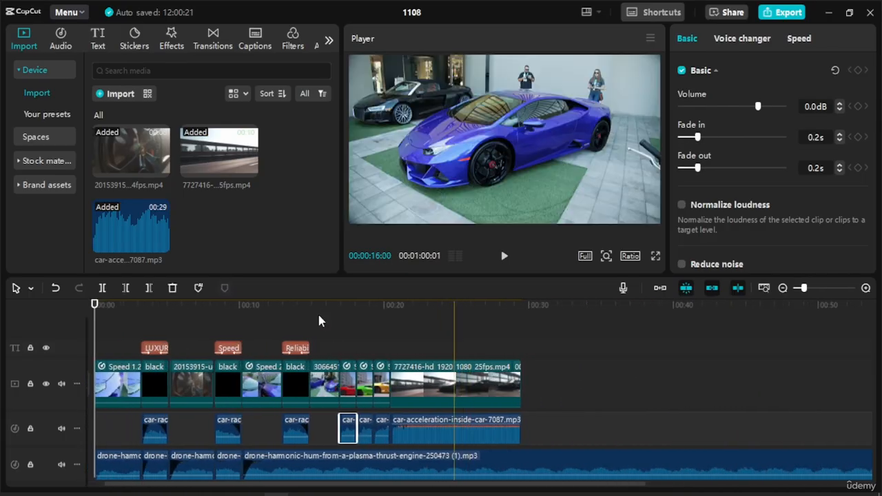
{"action": "left_click", "coordinate": [215, 42]}
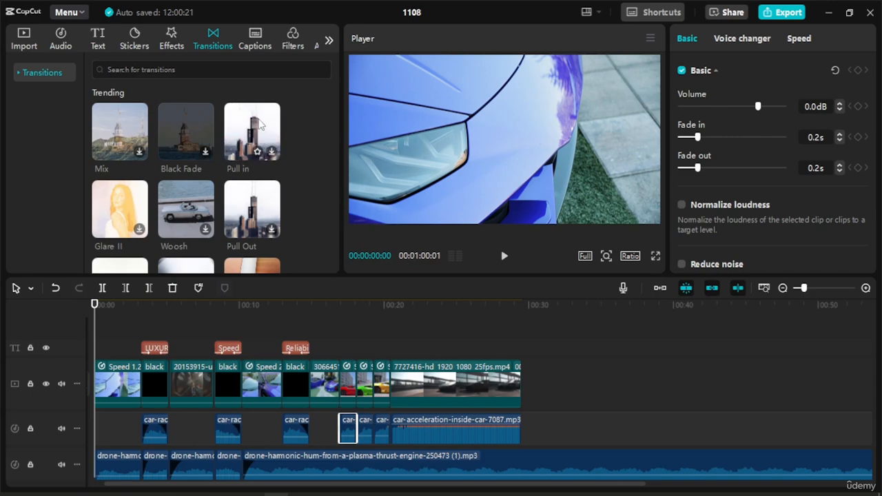
{"action": "left_click_drag", "start_coordinate": [259, 121], "coordinate": [141, 388]}
{"action": "key", "text": "space"}
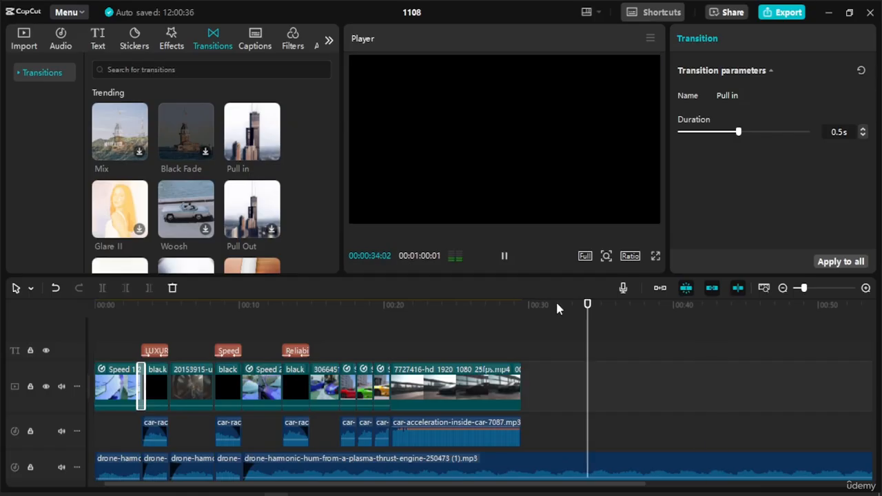
{"action": "left_click_drag", "start_coordinate": [230, 333], "coordinate": [59, 326]}
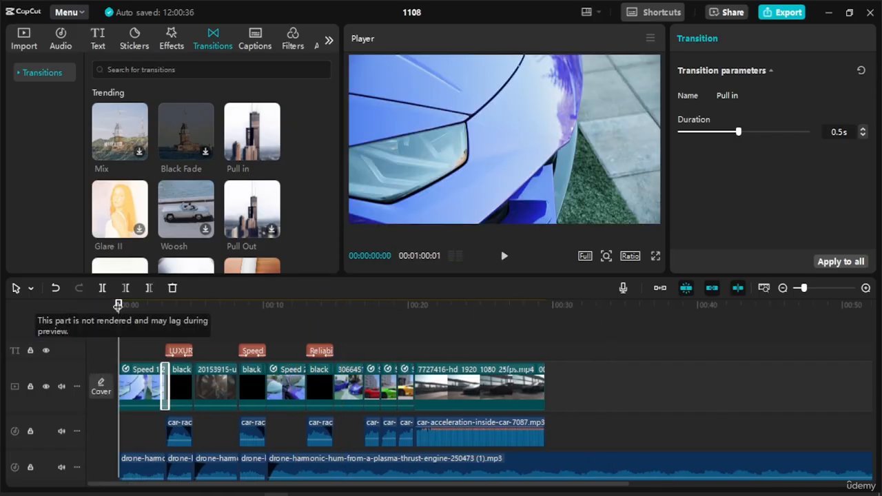
{"action": "left_click", "coordinate": [502, 262]}
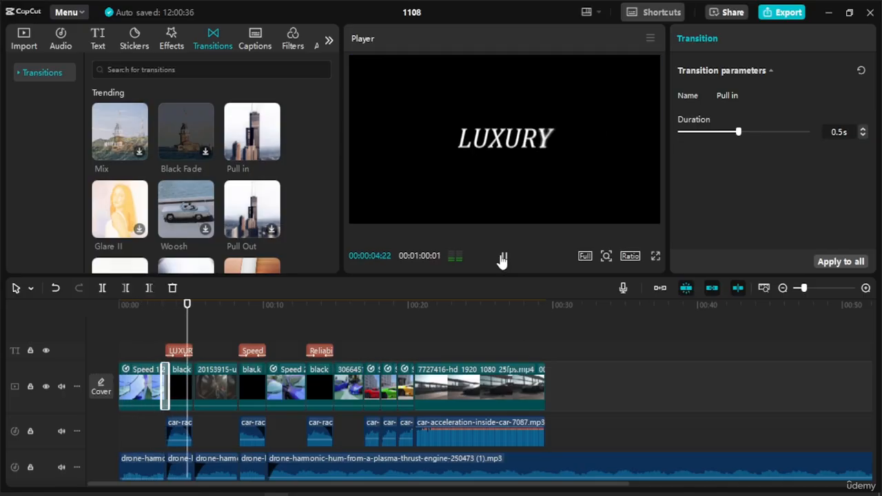
Step: Replace the transition between the first car clip and the LUXURY black card with a 0.5 s Pull Out, and play it back
{"action": "left_click", "coordinate": [502, 261]}
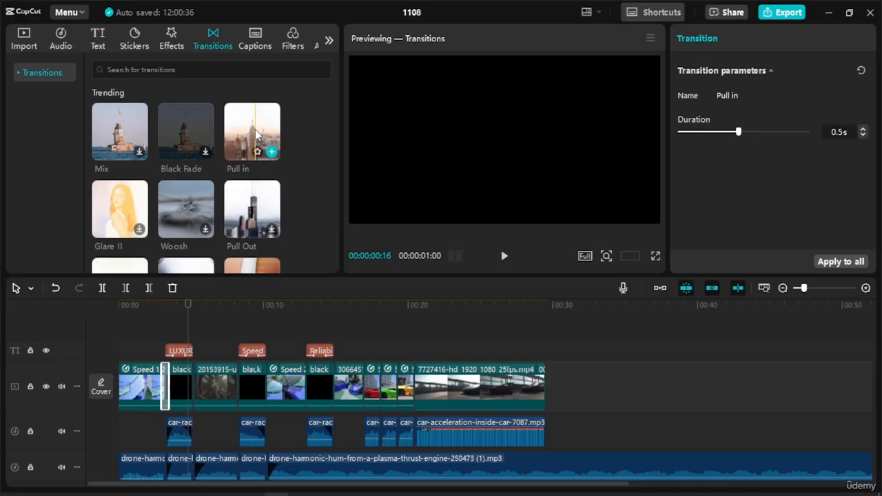
{"action": "left_click_drag", "start_coordinate": [255, 201], "coordinate": [190, 393]}
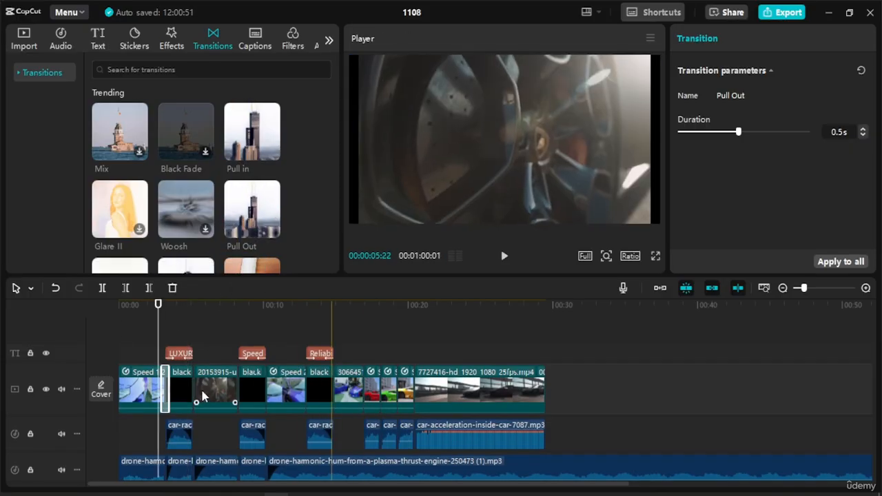
{"action": "scroll", "coordinate": [202, 396], "scroll_direction": "up", "scroll_amount": 2}
{"action": "key", "text": "space"}
{"action": "left_click_drag", "start_coordinate": [213, 340], "coordinate": [119, 327]}
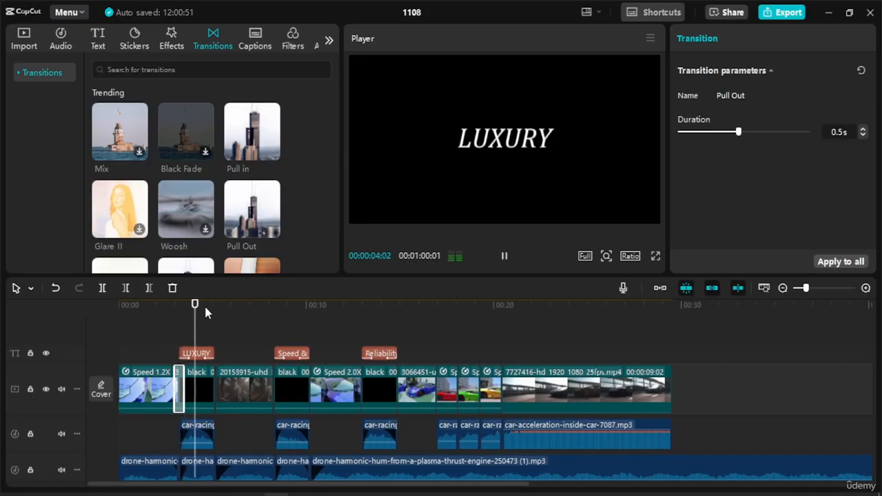
{"action": "key", "text": "space"}
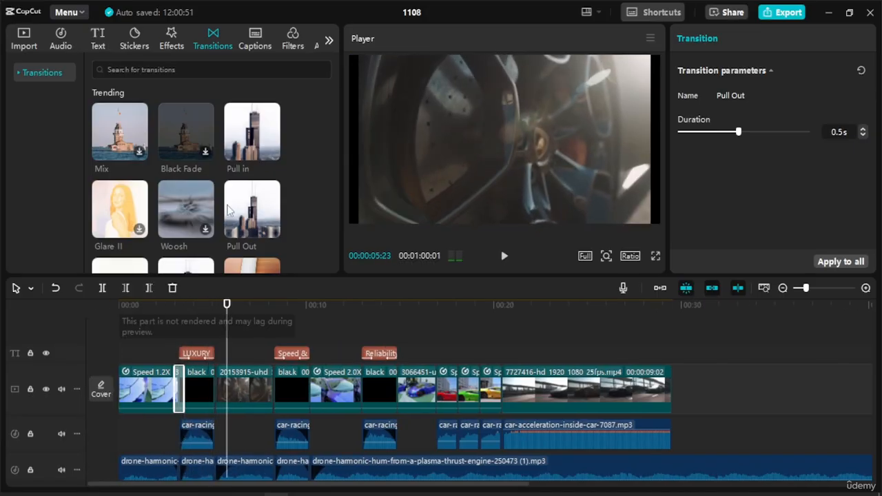
Step: Try to add a Pull in transition between the LUXURY black card and the wheel close-up clip
{"action": "left_click", "coordinate": [269, 227]}
{"action": "left_click_drag", "start_coordinate": [270, 151], "coordinate": [206, 343]}
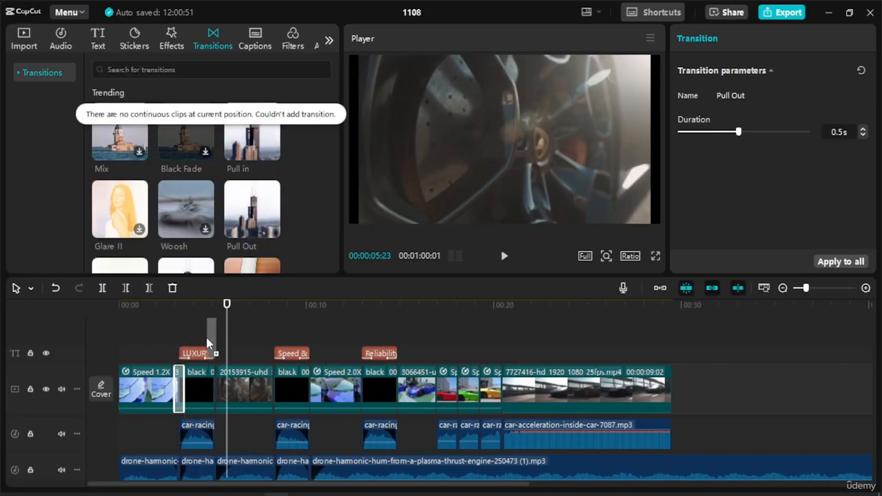
{"action": "mouse_move", "coordinate": [212, 394]}
{"action": "left_mouse_down"}
{"action": "mouse_move", "coordinate": [250, 231]}
{"action": "mouse_move", "coordinate": [257, 155]}
{"action": "mouse_move", "coordinate": [226, 386]}
{"action": "mouse_move", "coordinate": [207, 388]}
{"action": "left_mouse_up"}
{"action": "left_click", "coordinate": [201, 401]}
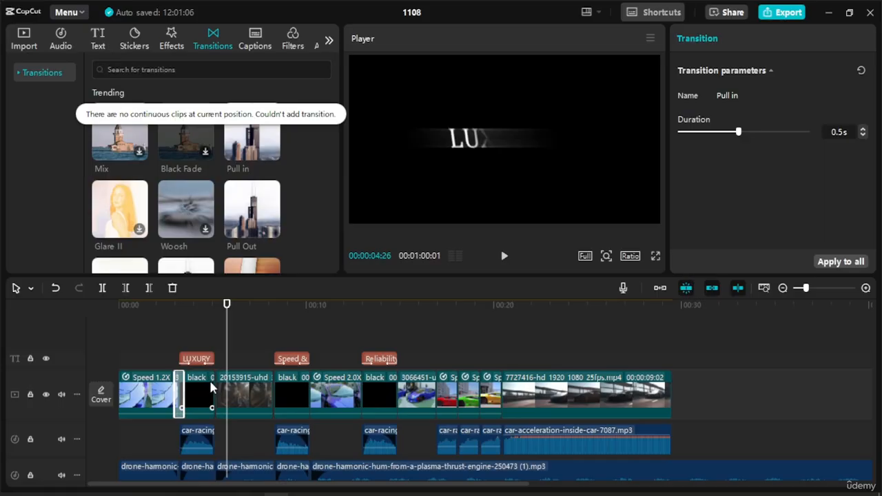
Step: Add a 0.5 s Pull Out transition between the LUXURY black card and the wheel close-up clip, and play it back
{"action": "left_click", "coordinate": [207, 393]}
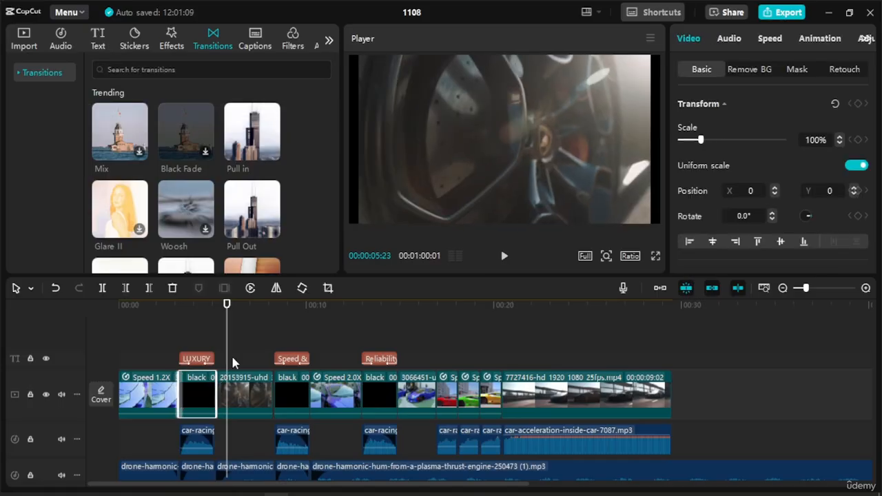
{"action": "left_click_drag", "start_coordinate": [226, 312], "coordinate": [194, 319]}
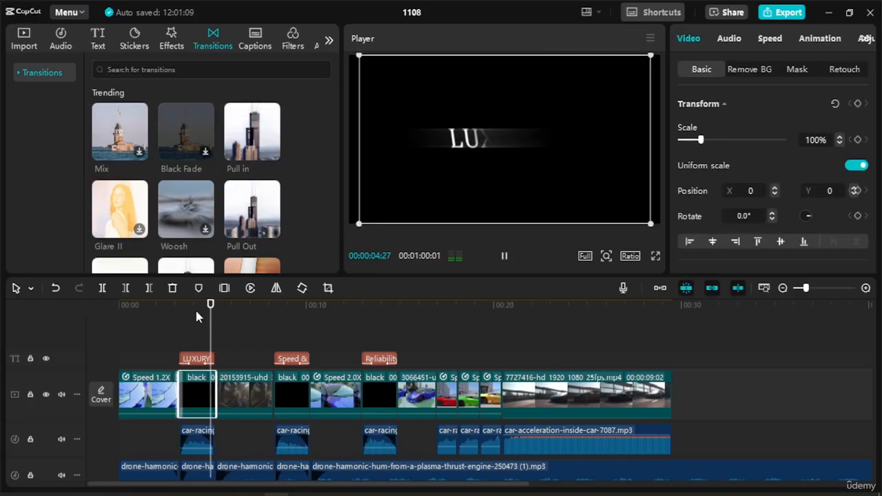
{"action": "mouse_move", "coordinate": [249, 142]}
{"action": "left_mouse_down"}
{"action": "mouse_move", "coordinate": [218, 390]}
{"action": "mouse_move", "coordinate": [253, 153]}
{"action": "left_mouse_up"}
{"action": "left_click_drag", "start_coordinate": [243, 235], "coordinate": [198, 378]}
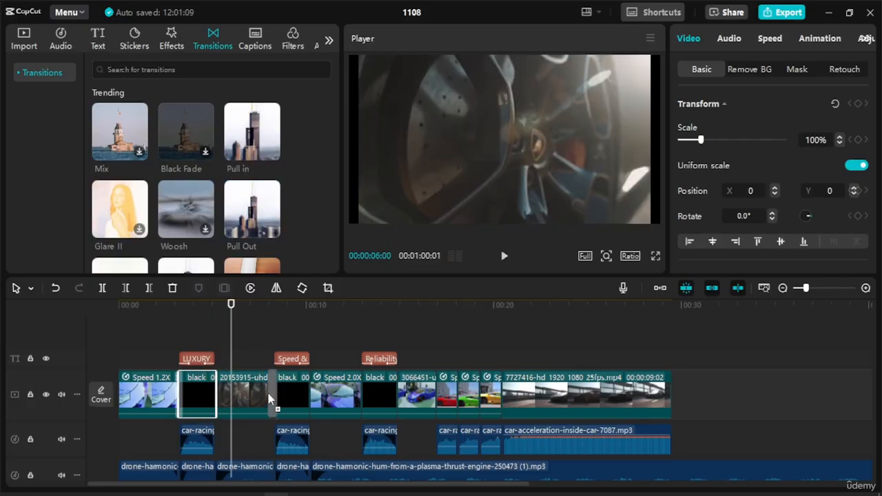
{"action": "mouse_move", "coordinate": [270, 398]}
{"action": "left_mouse_down"}
{"action": "mouse_move", "coordinate": [251, 207]}
{"action": "mouse_move", "coordinate": [272, 290]}
{"action": "mouse_move", "coordinate": [268, 391]}
{"action": "left_mouse_up"}
{"action": "left_click", "coordinate": [251, 392]}
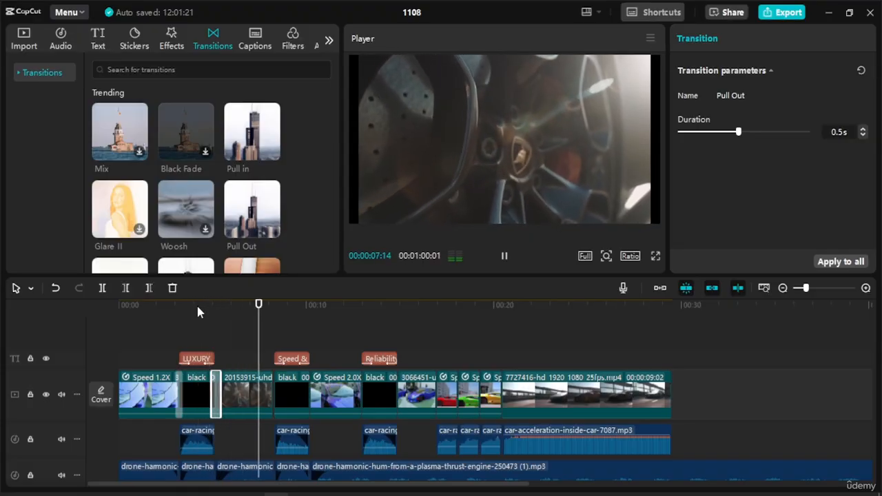
{"action": "key", "text": "space"}
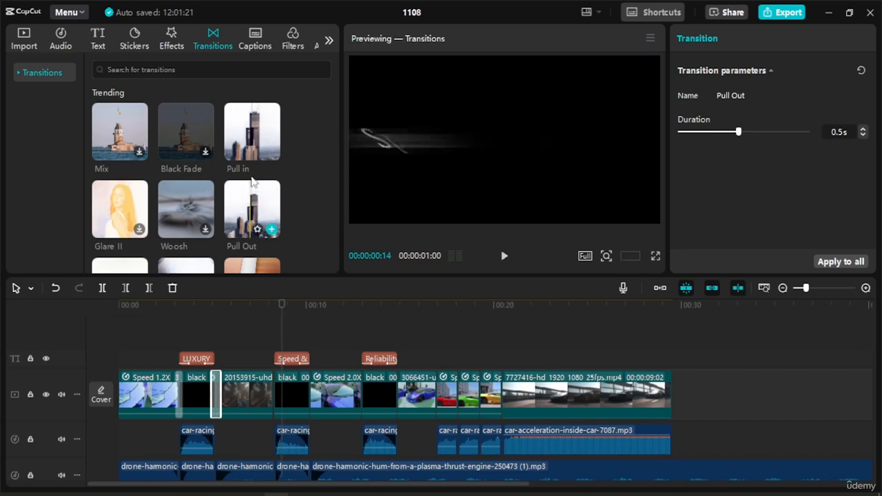
Step: Apply 0.5 s Pull in transitions after the Speed & Comfort card and between the LUXURY card and the wheel close-up, and play them back
{"action": "left_click_drag", "start_coordinate": [256, 141], "coordinate": [287, 392]}
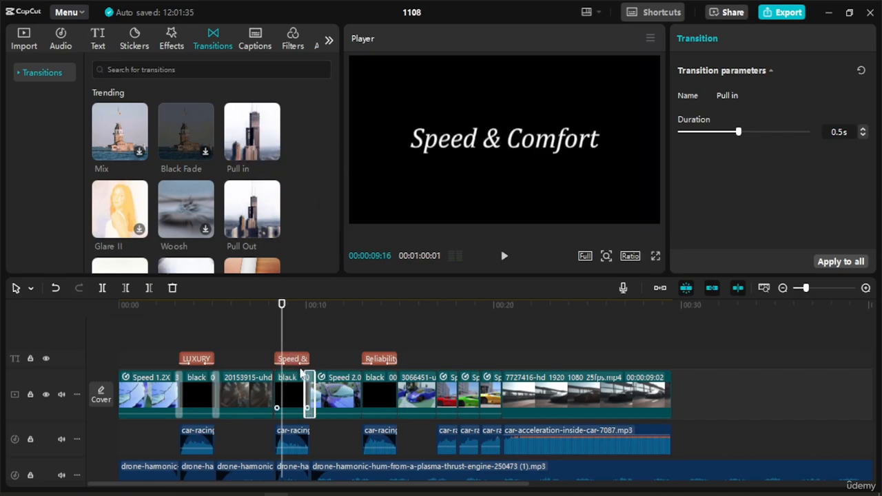
{"action": "left_click_drag", "start_coordinate": [253, 134], "coordinate": [269, 398]}
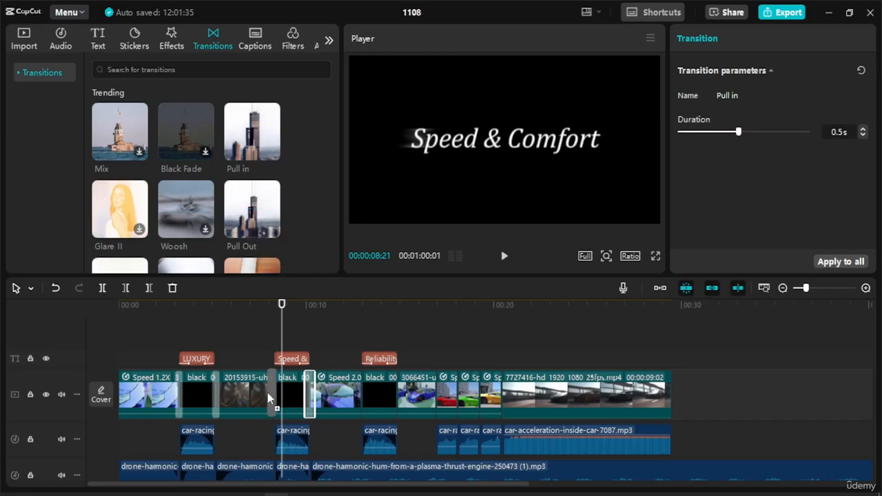
{"action": "left_click_drag", "start_coordinate": [252, 134], "coordinate": [275, 397]}
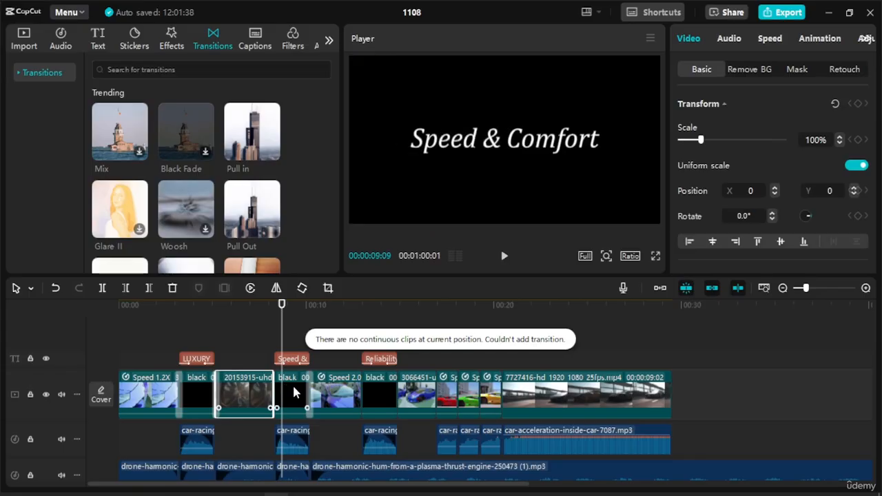
{"action": "left_click", "coordinate": [293, 391]}
{"action": "left_click_drag", "start_coordinate": [252, 149], "coordinate": [269, 402]}
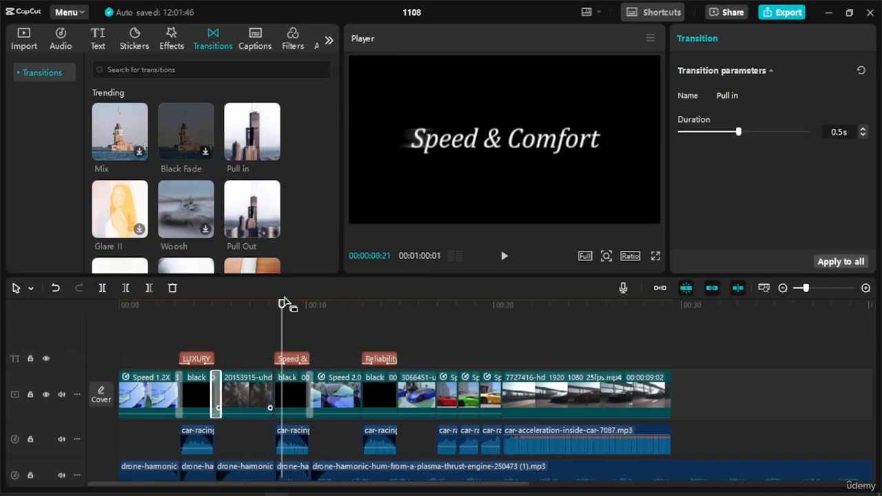
{"action": "left_click", "coordinate": [259, 314]}
{"action": "key", "text": "space"}
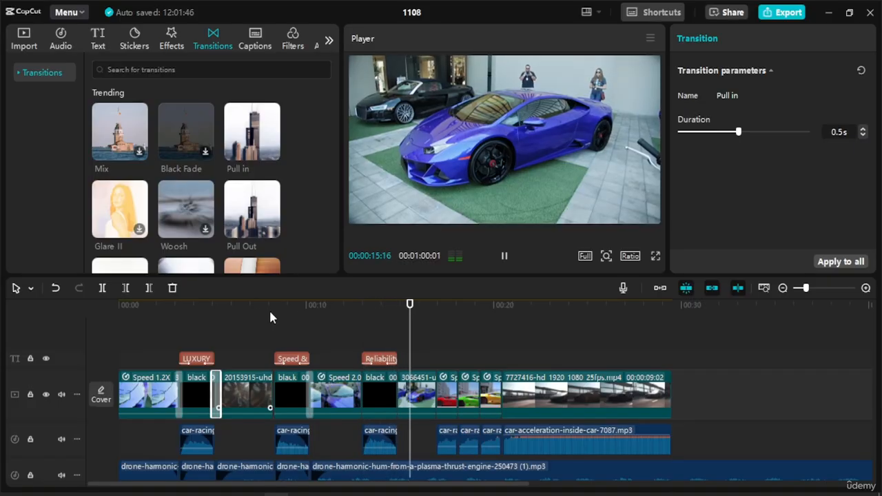
Step: Add a 0.5 s Pull in transition between the Reliability black card and the following blue car clip, and play it back
{"action": "key", "text": "space"}
{"action": "left_click_drag", "start_coordinate": [252, 131], "coordinate": [400, 392]}
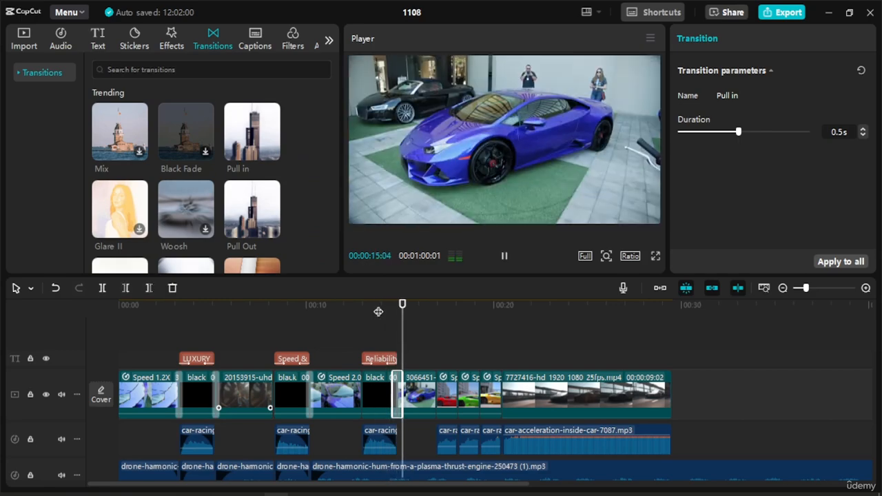
{"action": "key", "text": "space"}
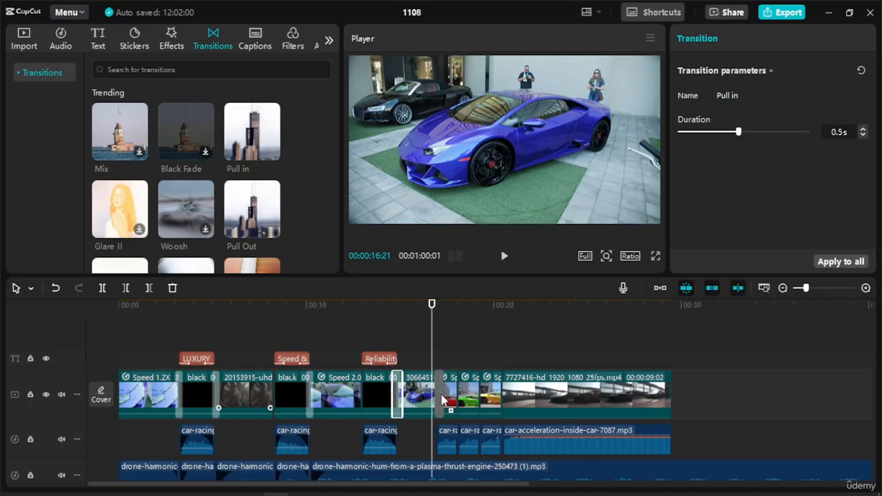
Step: Add 0.5 s transitions between the short car clips: Pull Out from blue to red, Pull in from red to green, Pull Out from green to yellow
{"action": "left_click_drag", "start_coordinate": [444, 402], "coordinate": [445, 402]}
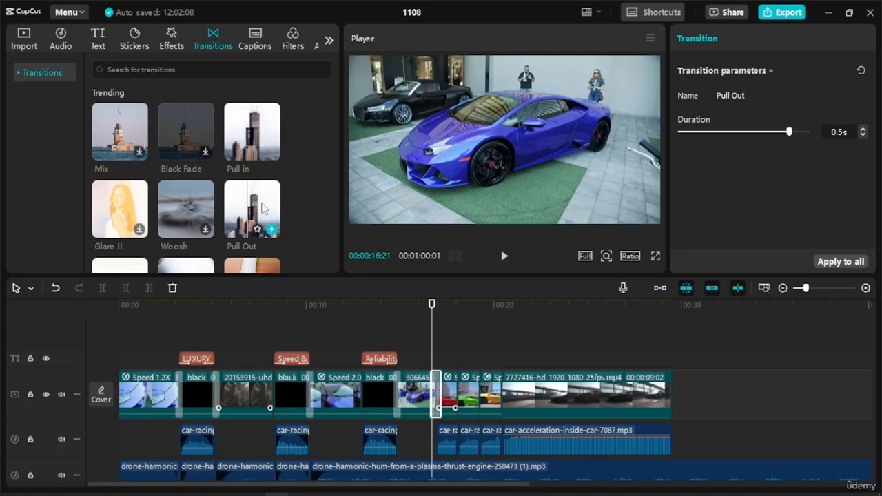
{"action": "left_click_drag", "start_coordinate": [248, 192], "coordinate": [460, 411]}
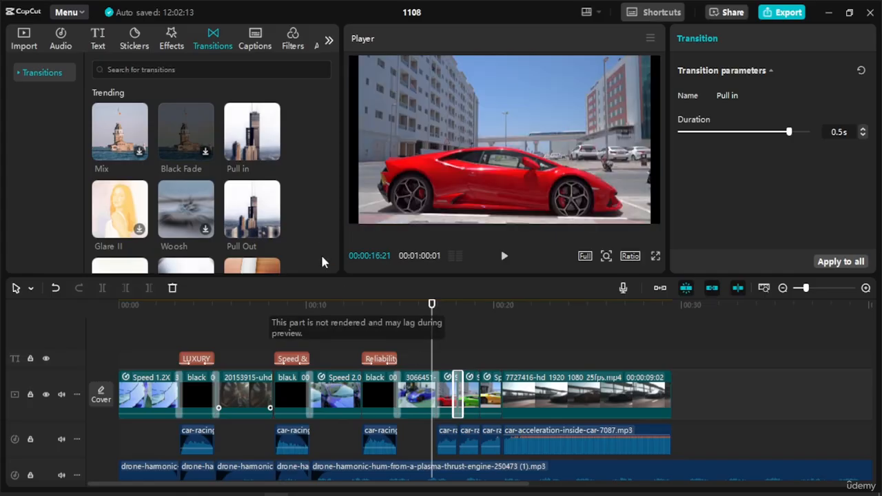
{"action": "mouse_move", "coordinate": [262, 153]}
{"action": "left_mouse_down"}
{"action": "mouse_move", "coordinate": [353, 265]}
{"action": "mouse_move", "coordinate": [495, 389]}
{"action": "left_mouse_up"}
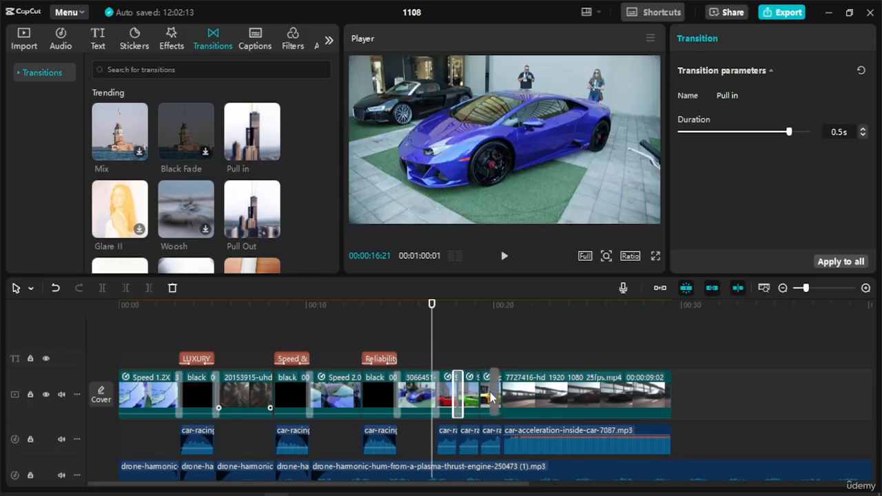
{"action": "left_click_drag", "start_coordinate": [266, 149], "coordinate": [498, 391]}
{"action": "left_click_drag", "start_coordinate": [244, 151], "coordinate": [188, 137]}
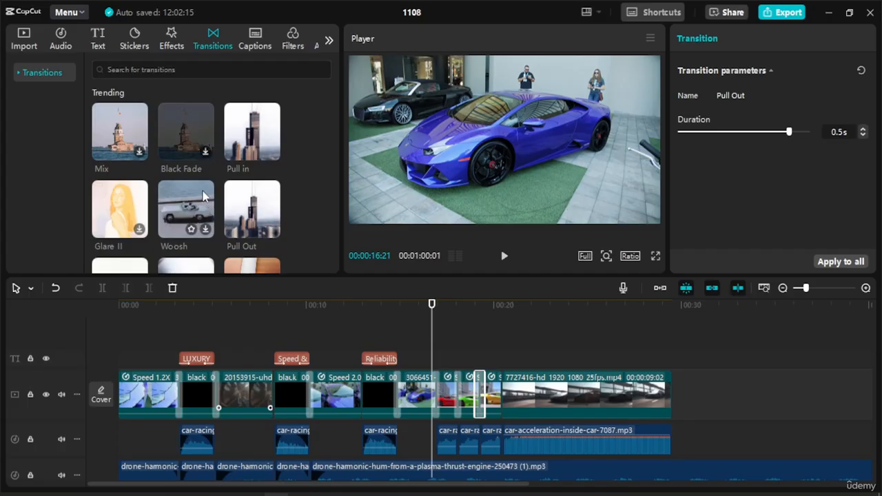
Step: Add a 0.5 s Woosh transition between the yellow car and highway clips, accepting duplicate frames, and play the video back from the start
{"action": "left_click_drag", "start_coordinate": [203, 197], "coordinate": [433, 357]}
{"action": "left_click_drag", "start_coordinate": [503, 396], "coordinate": [503, 396]}
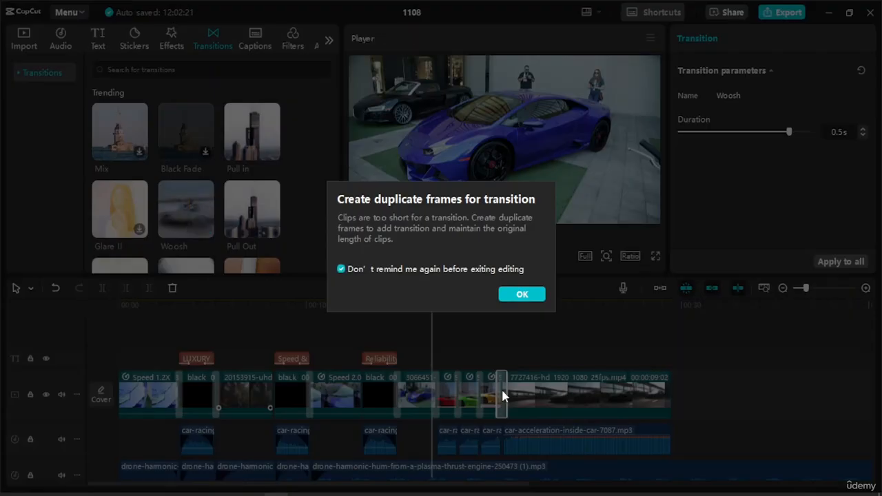
{"action": "left_click", "coordinate": [522, 295]}
{"action": "left_click_drag", "start_coordinate": [433, 321], "coordinate": [114, 323]}
{"action": "key", "text": "space"}
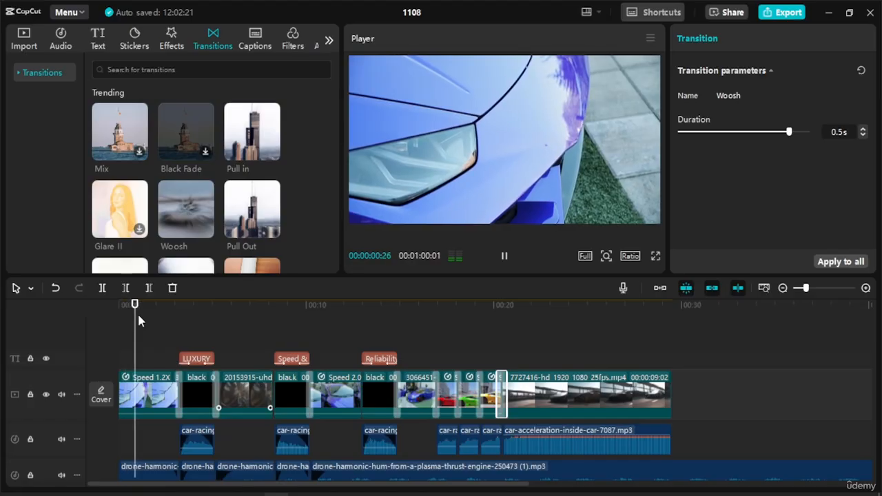
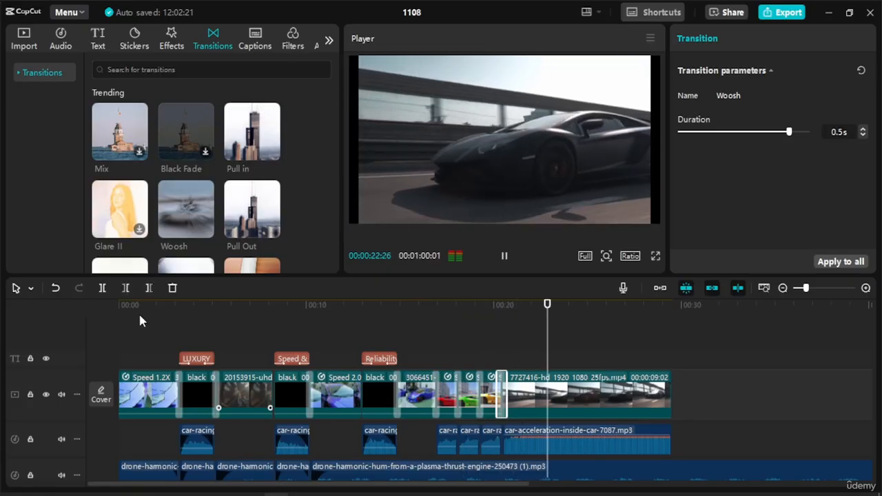
{"action": "key", "text": "space"}
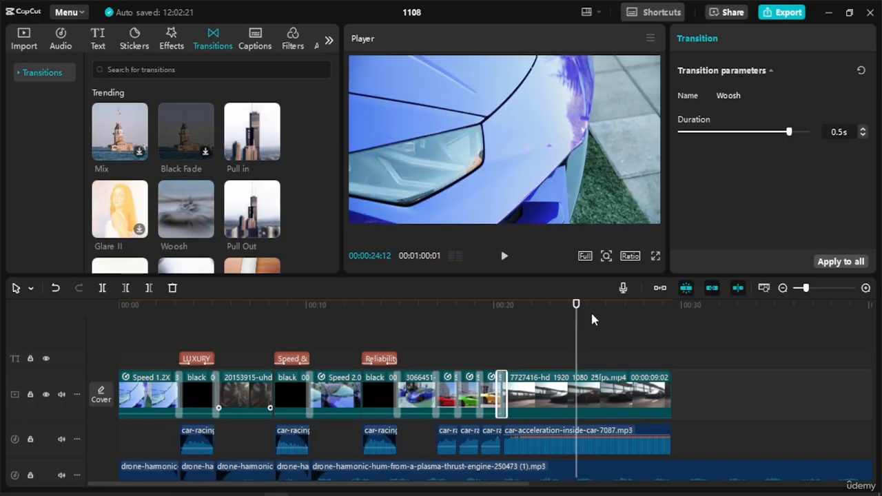
Step: Replace the transition between the green and yellow car clips with a 0.5 s Color Glitch
{"action": "left_click_drag", "start_coordinate": [576, 304], "coordinate": [562, 305]}
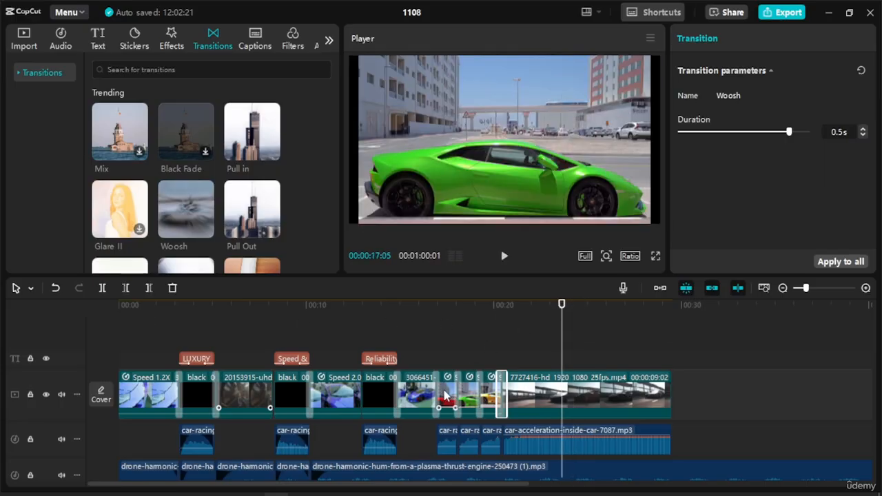
{"action": "left_click", "coordinate": [447, 396]}
{"action": "scroll", "coordinate": [235, 181], "scroll_direction": "down", "scroll_amount": 1}
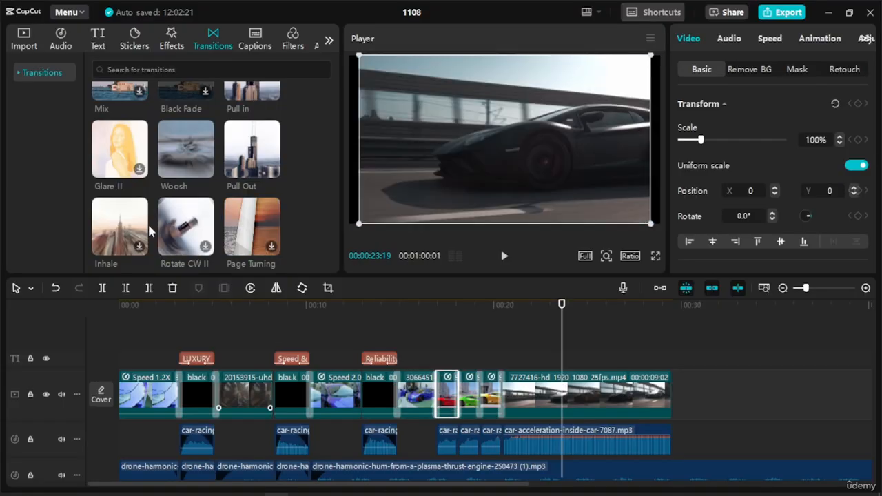
{"action": "scroll", "coordinate": [155, 213], "scroll_direction": "up", "scroll_amount": 1}
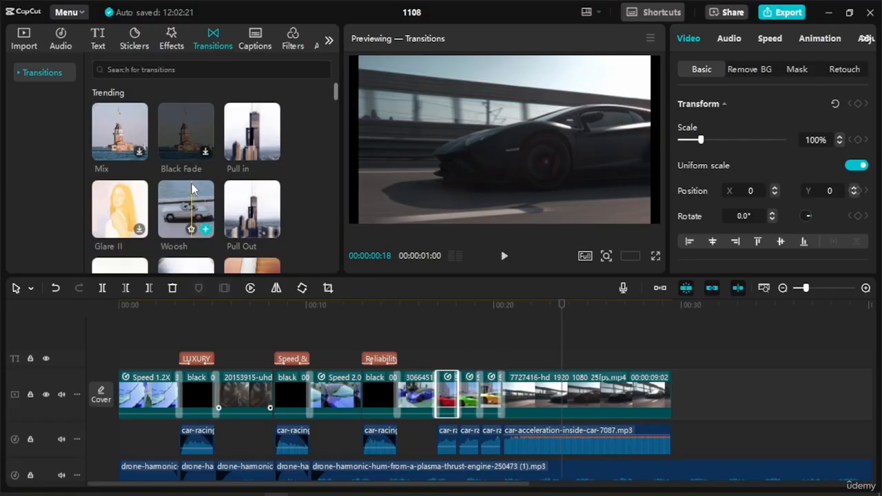
{"action": "scroll", "coordinate": [191, 186], "scroll_direction": "down", "scroll_amount": 1}
{"action": "scroll", "coordinate": [189, 191], "scroll_direction": "down", "scroll_amount": 1}
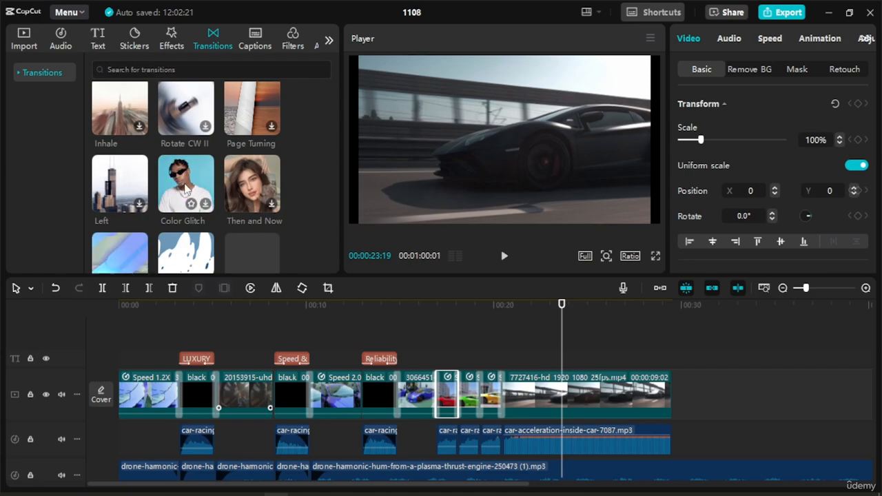
{"action": "left_click_drag", "start_coordinate": [188, 189], "coordinate": [356, 348]}
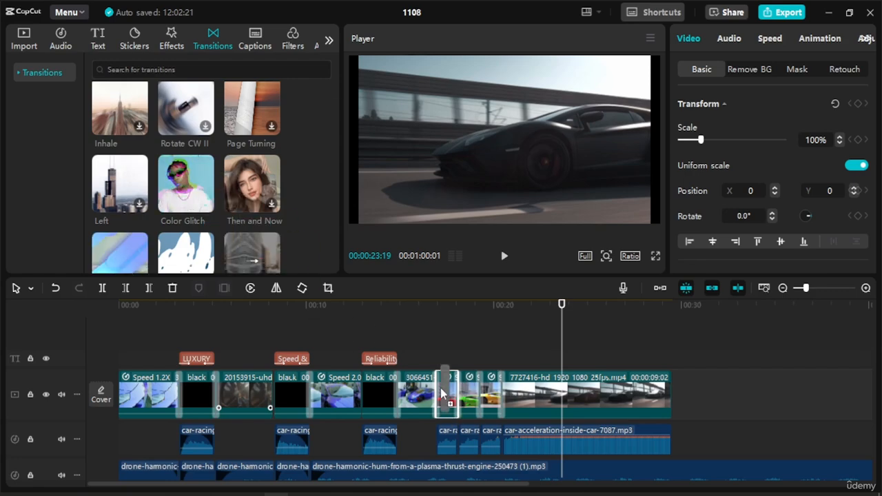
{"action": "left_click_drag", "start_coordinate": [444, 395], "coordinate": [462, 397]}
{"action": "left_click_drag", "start_coordinate": [193, 194], "coordinate": [481, 398]}
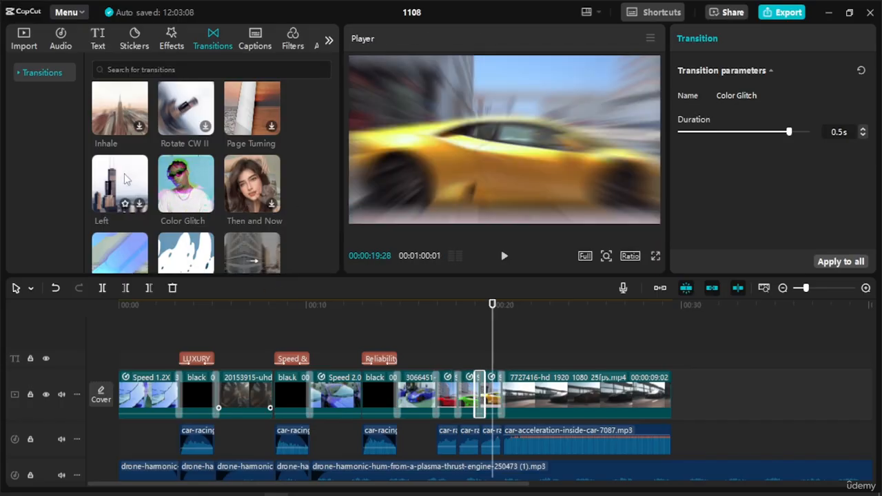
Step: Replace the transition between the yellow car and highway clips with a 0.5 s Left, and play back the short car clips
{"action": "left_click_drag", "start_coordinate": [126, 179], "coordinate": [502, 396]}
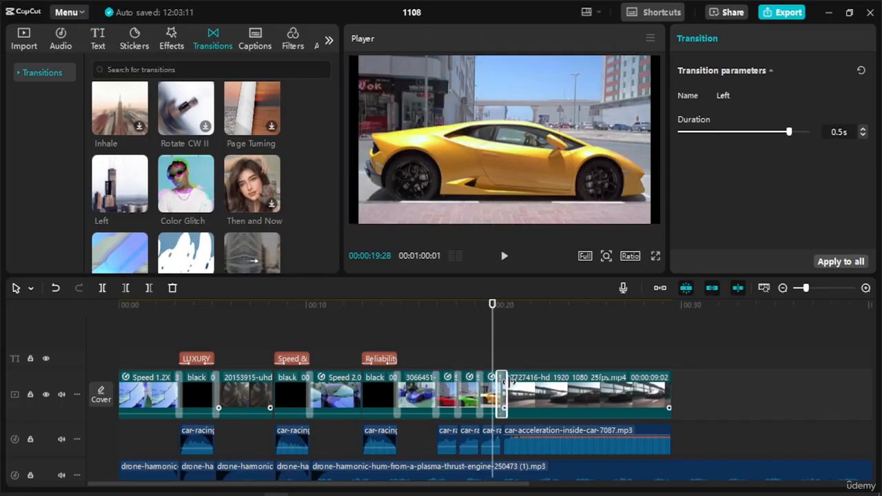
{"action": "left_click_drag", "start_coordinate": [487, 306], "coordinate": [432, 307]}
{"action": "key", "text": "space"}
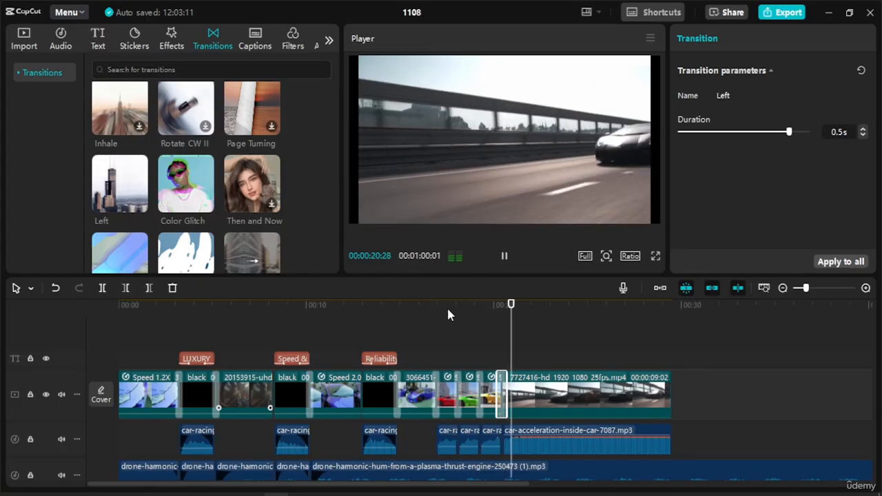
{"action": "left_click", "coordinate": [492, 305]}
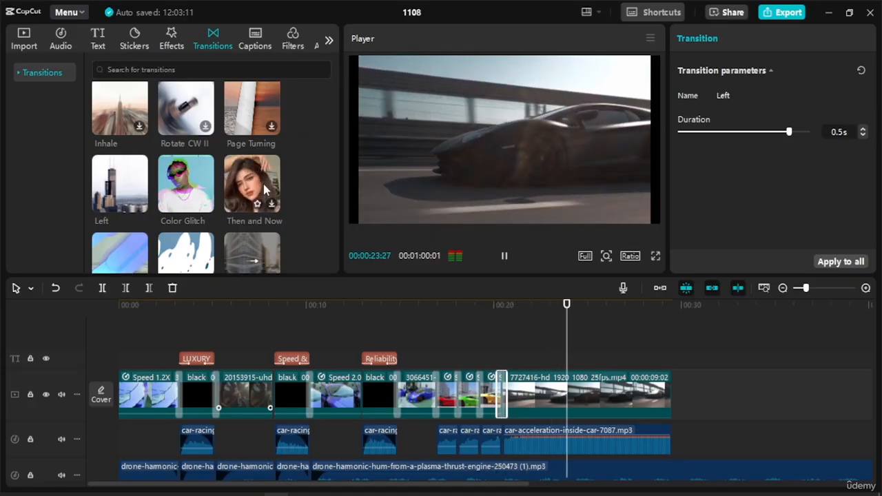
Step: Try a 0.5 s Curling Wave transition between the Speed 2.0X car clip and the Reliability title card, and play it back
{"action": "scroll", "coordinate": [262, 182], "scroll_direction": "down", "scroll_amount": 2}
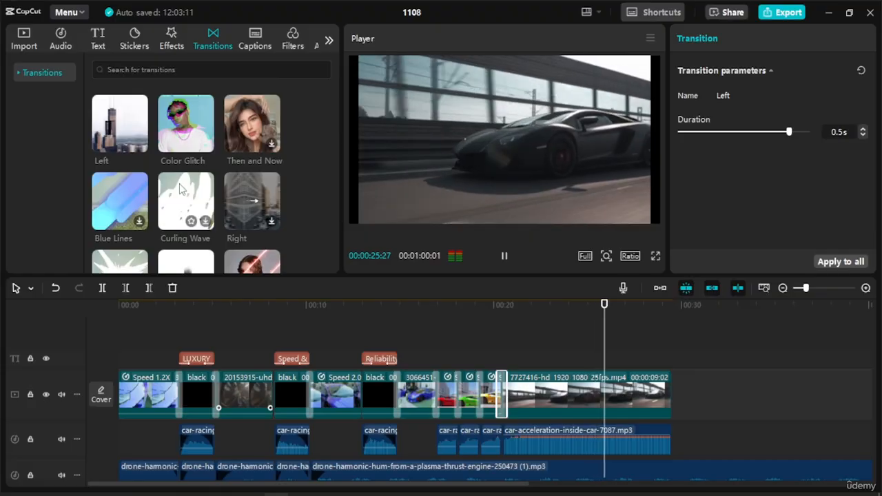
{"action": "key", "text": "space"}
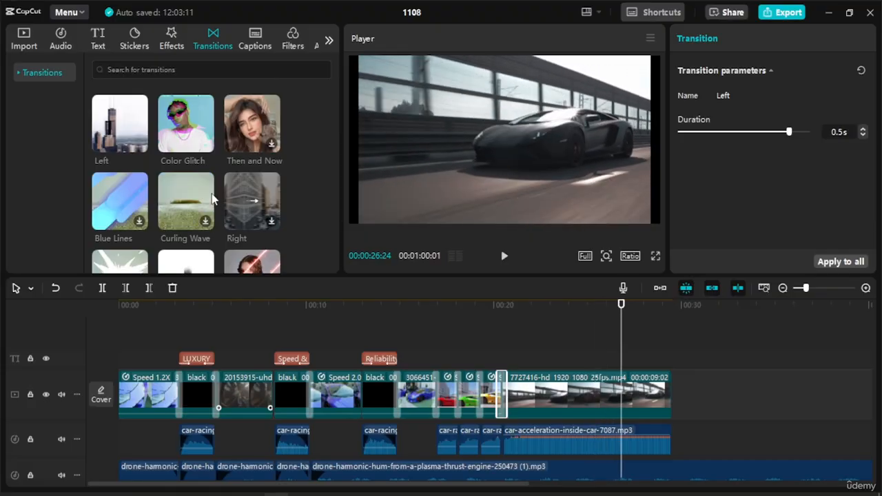
{"action": "left_click_drag", "start_coordinate": [195, 202], "coordinate": [311, 345]}
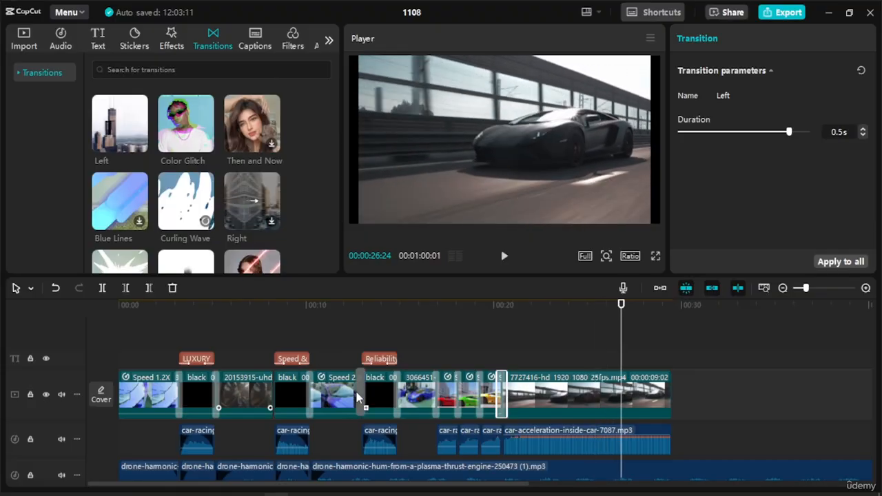
{"action": "left_click_drag", "start_coordinate": [358, 396], "coordinate": [358, 398]}
{"action": "left_click_drag", "start_coordinate": [501, 324], "coordinate": [347, 316]}
{"action": "key", "text": "space"}
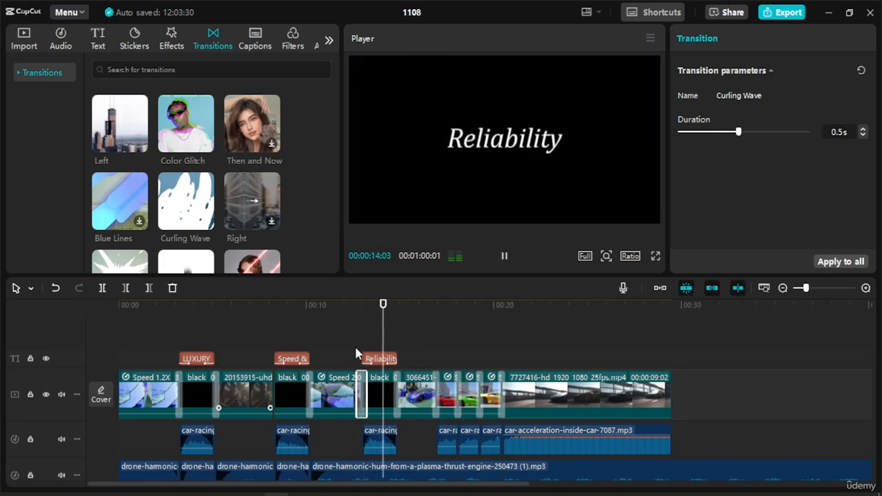
{"action": "key", "text": "space"}
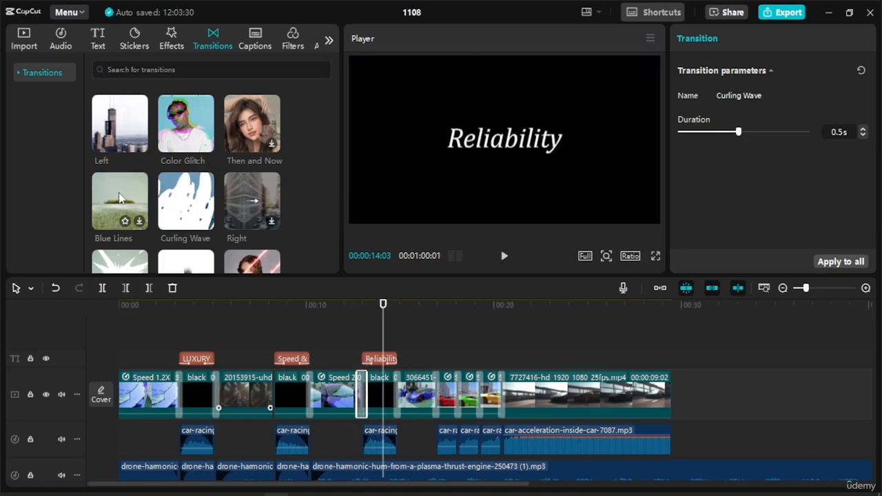
Step: Set a 0.5 s Pull Out transition between the Speed 2.0X car clip and the Reliability card, and play through to the highway clip
{"action": "scroll", "coordinate": [131, 138], "scroll_direction": "up", "scroll_amount": 2}
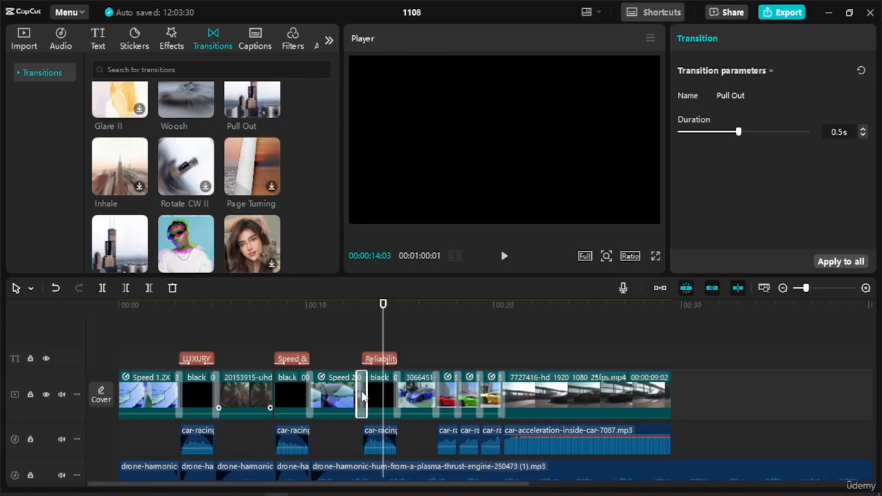
{"action": "left_click_drag", "start_coordinate": [383, 314], "coordinate": [349, 314]}
{"action": "key", "text": "space"}
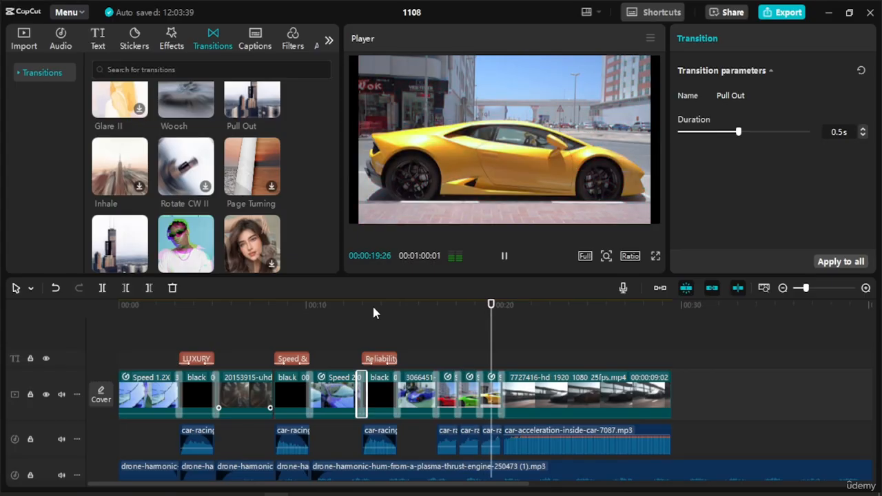
{"action": "key", "text": "space"}
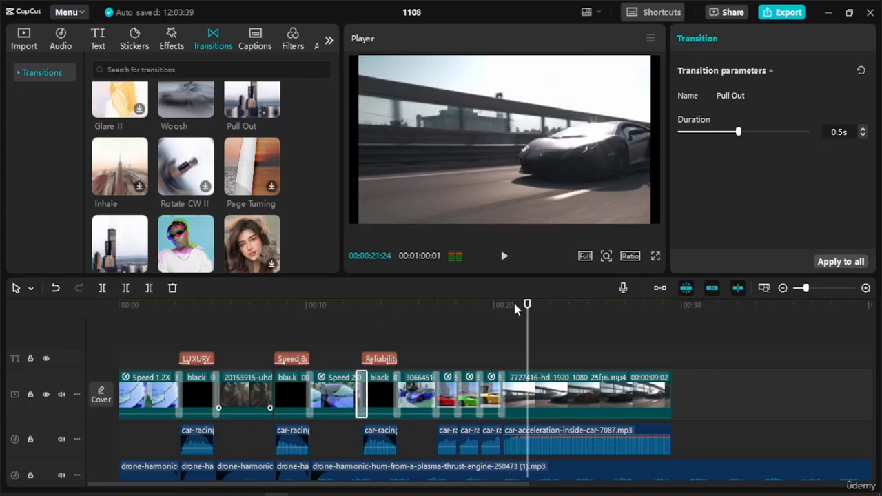
Step: Try the 9:16 aspect ratio for the project and play the video from the start
{"action": "left_click", "coordinate": [630, 256]}
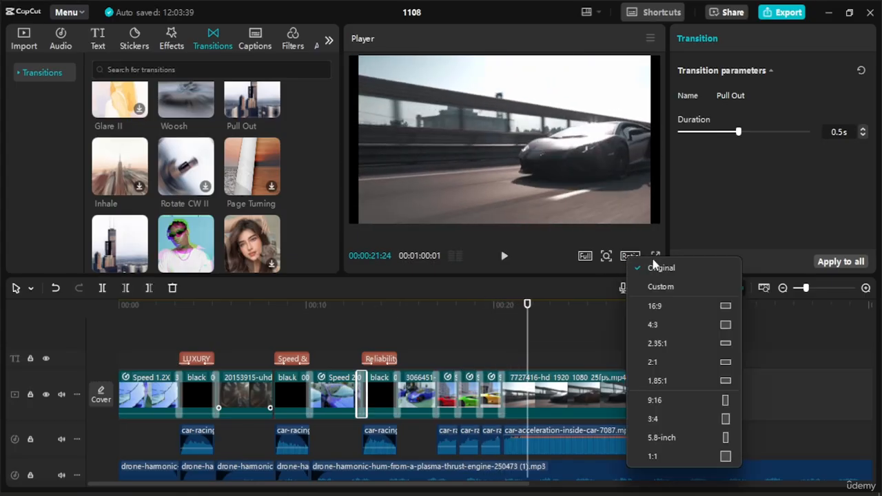
{"action": "left_click", "coordinate": [672, 399]}
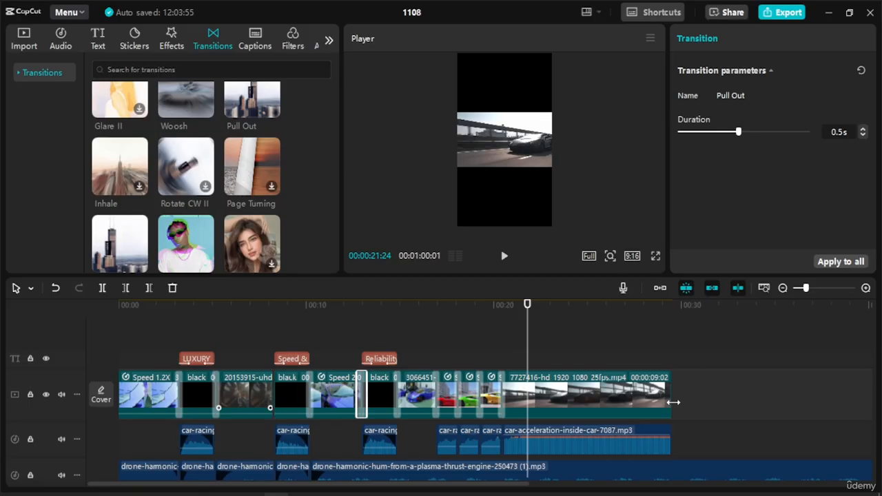
{"action": "left_click_drag", "start_coordinate": [528, 304], "coordinate": [100, 292]}
{"action": "key", "text": "space"}
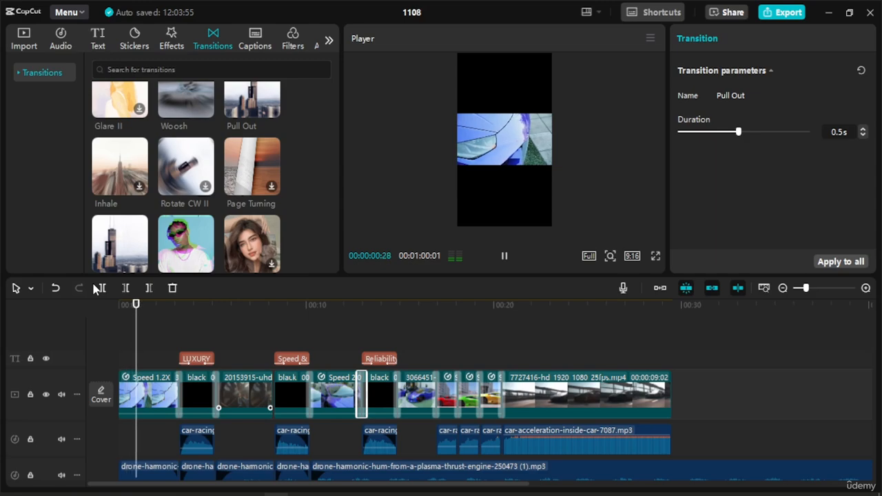
Step: Pause playback and scale the first car clip to 101% in the preview
{"action": "key", "text": "space"}
{"action": "left_click", "coordinate": [161, 381]}
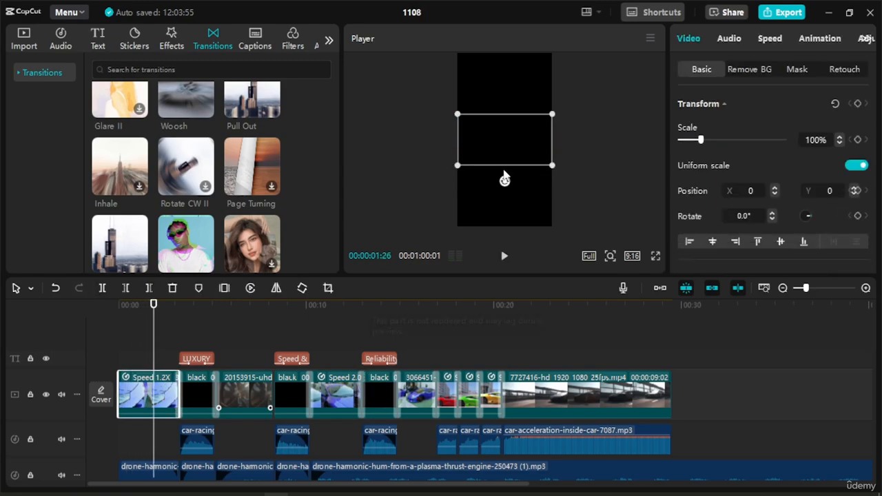
{"action": "left_click_drag", "start_coordinate": [457, 112], "coordinate": [481, 79]}
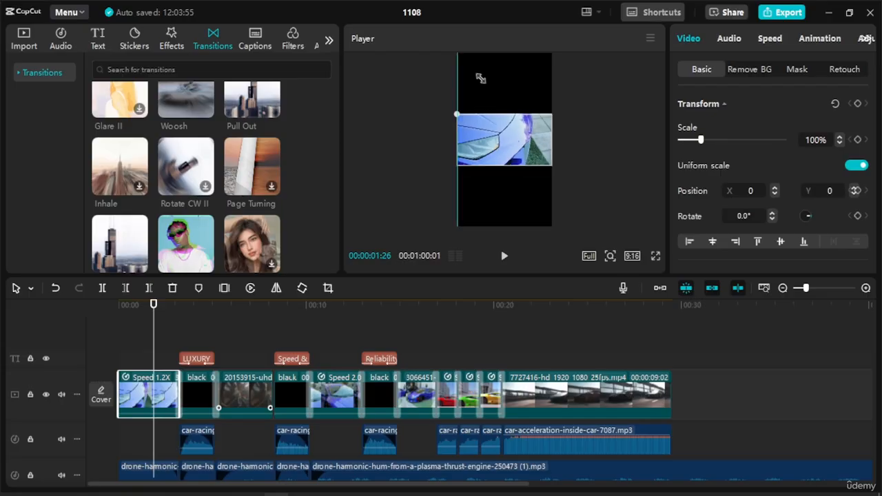
Step: Try the 4:3 and 3:4 aspect ratios for the project and play the video back in 3:4
{"action": "left_click", "coordinate": [631, 257]}
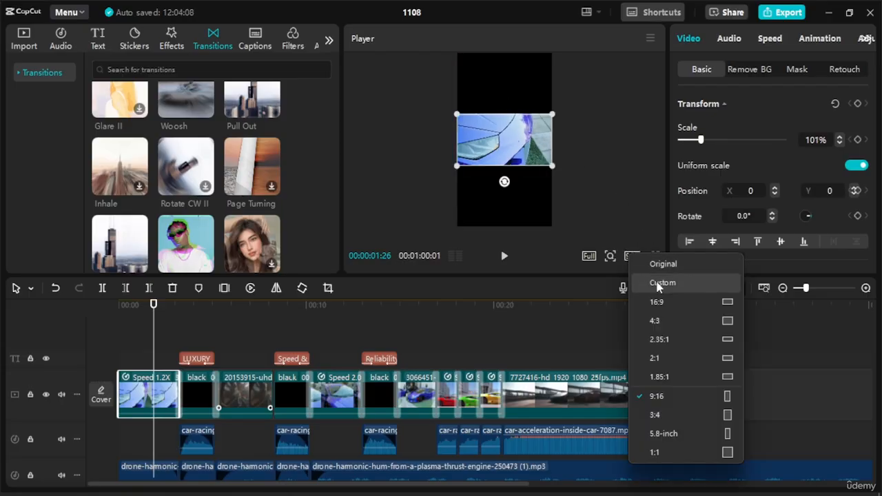
{"action": "left_click", "coordinate": [689, 317]}
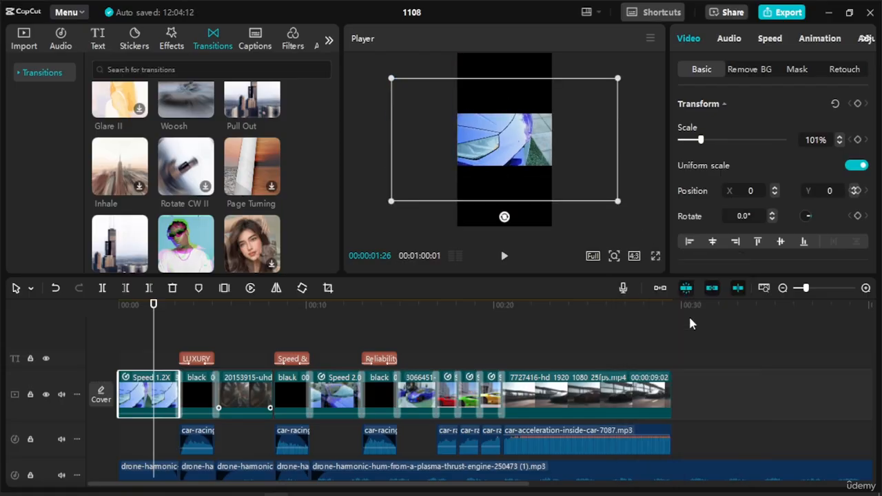
{"action": "left_click", "coordinate": [635, 258]}
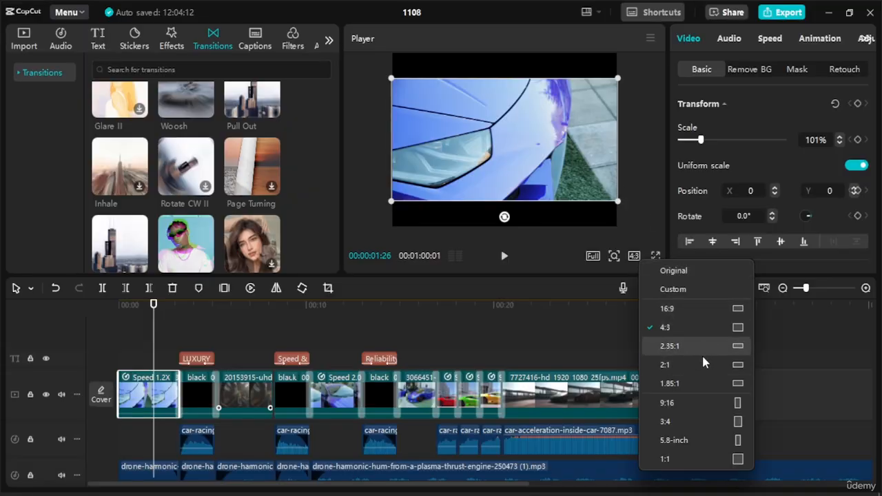
{"action": "left_click", "coordinate": [726, 421]}
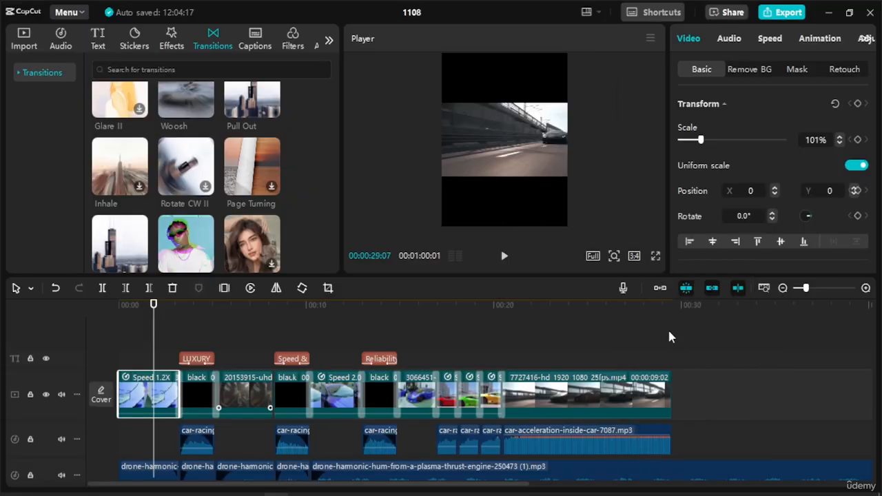
{"action": "left_click", "coordinate": [508, 259]}
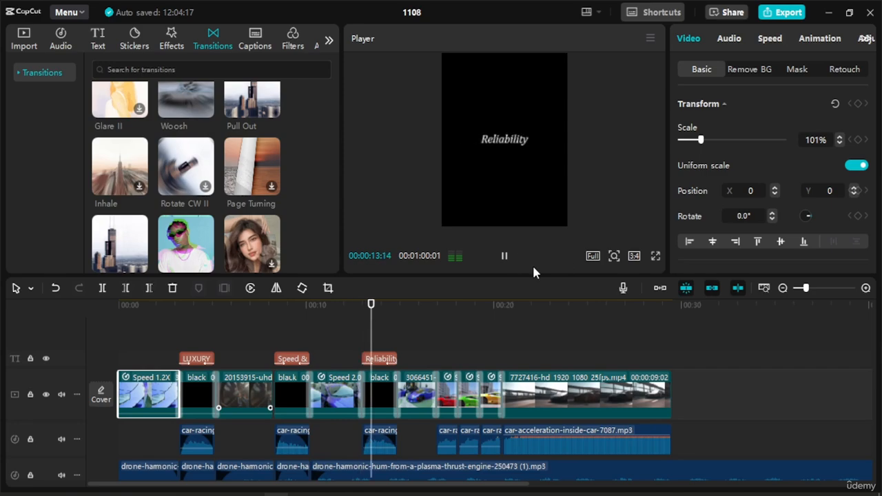
{"action": "left_click", "coordinate": [504, 255]}
Step: Set the project's aspect ratio to 1:1 and play the video from the Reliability card to the highway clip
{"action": "left_click", "coordinate": [635, 260]}
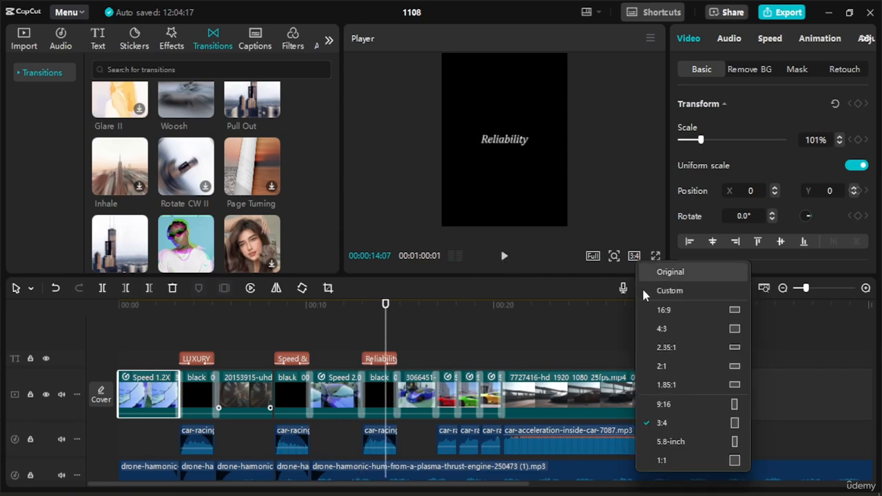
{"action": "left_click", "coordinate": [722, 461]}
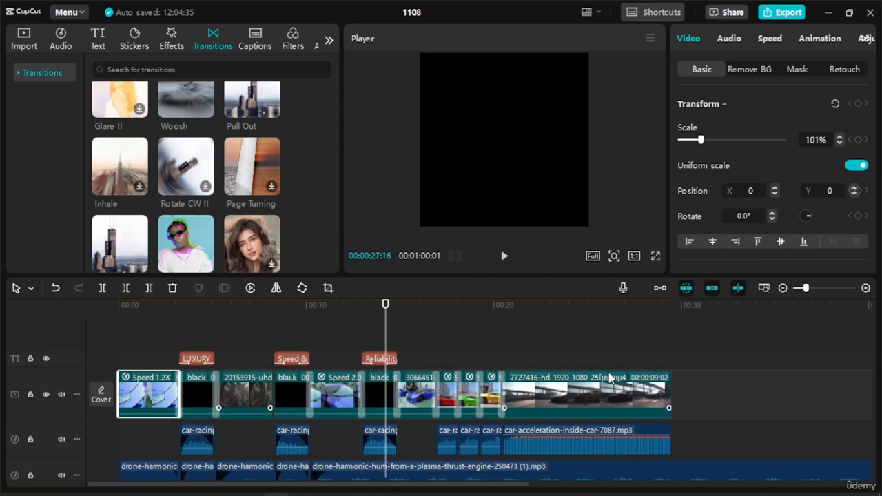
{"action": "left_click", "coordinate": [506, 256]}
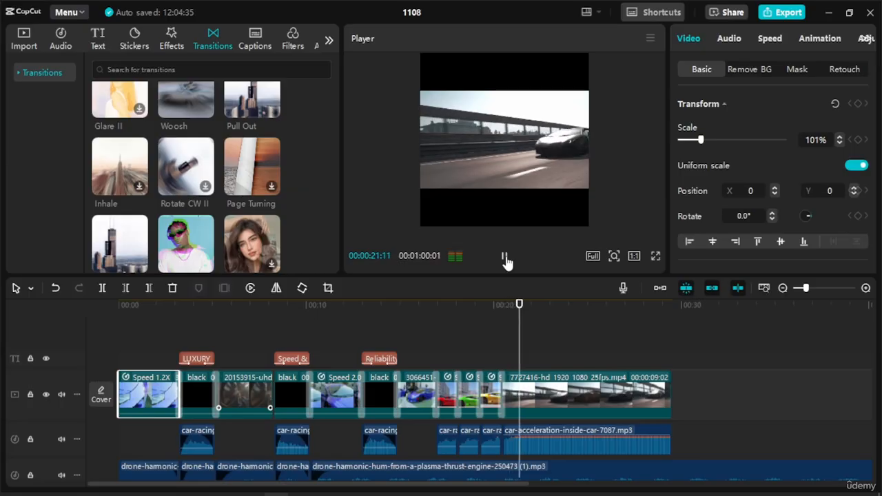
{"action": "left_click", "coordinate": [504, 257]}
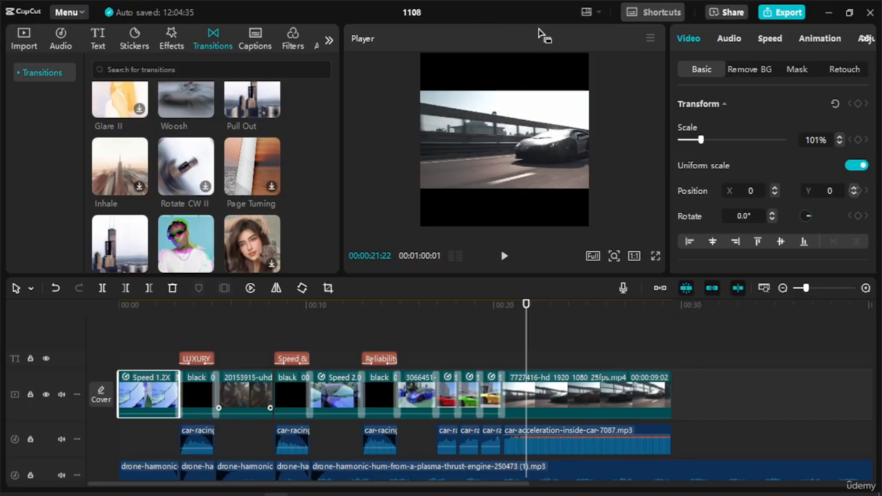
Step: Choose a 60fps frame rate in the export settings, view the resolution options, and cancel the export
{"action": "left_click", "coordinate": [785, 13]}
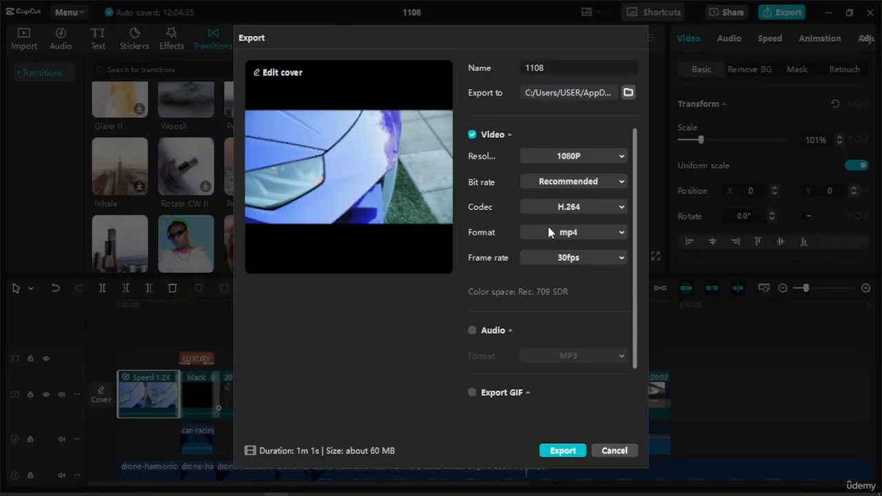
{"action": "left_click", "coordinate": [627, 266]}
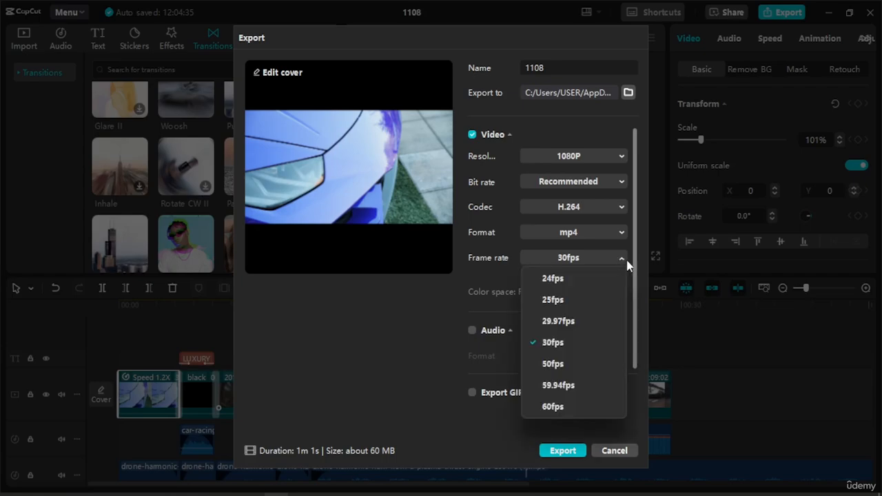
{"action": "left_click", "coordinate": [572, 407]}
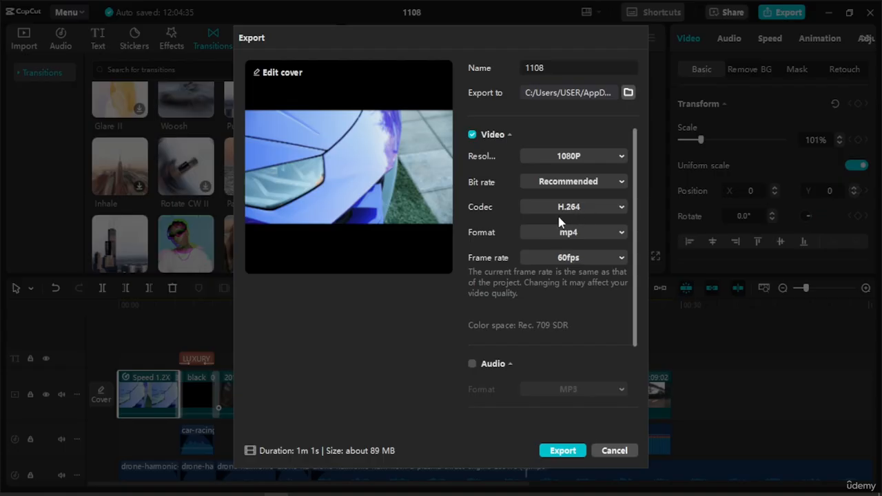
{"action": "left_click", "coordinate": [623, 157]}
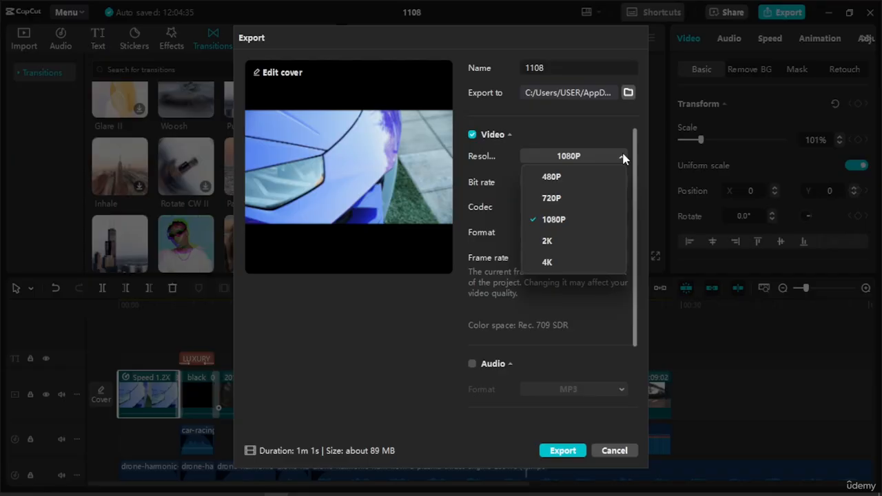
{"action": "left_click", "coordinate": [623, 158]}
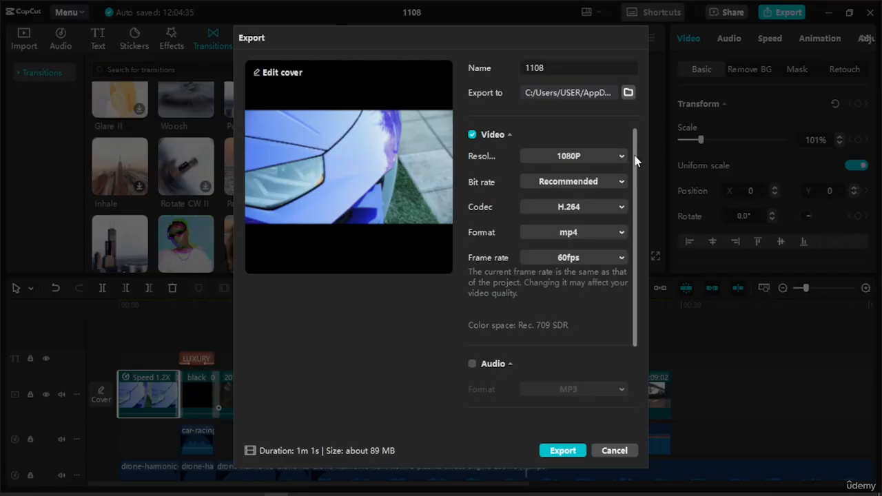
{"action": "left_click", "coordinate": [620, 452]}
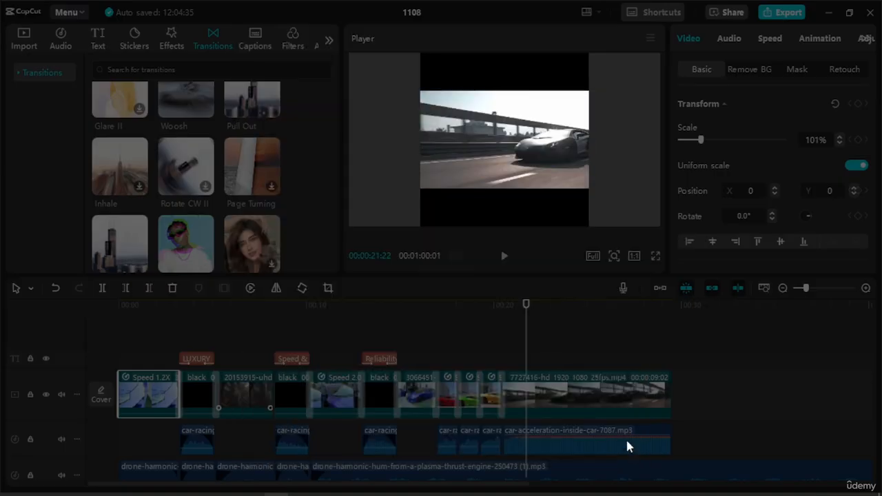